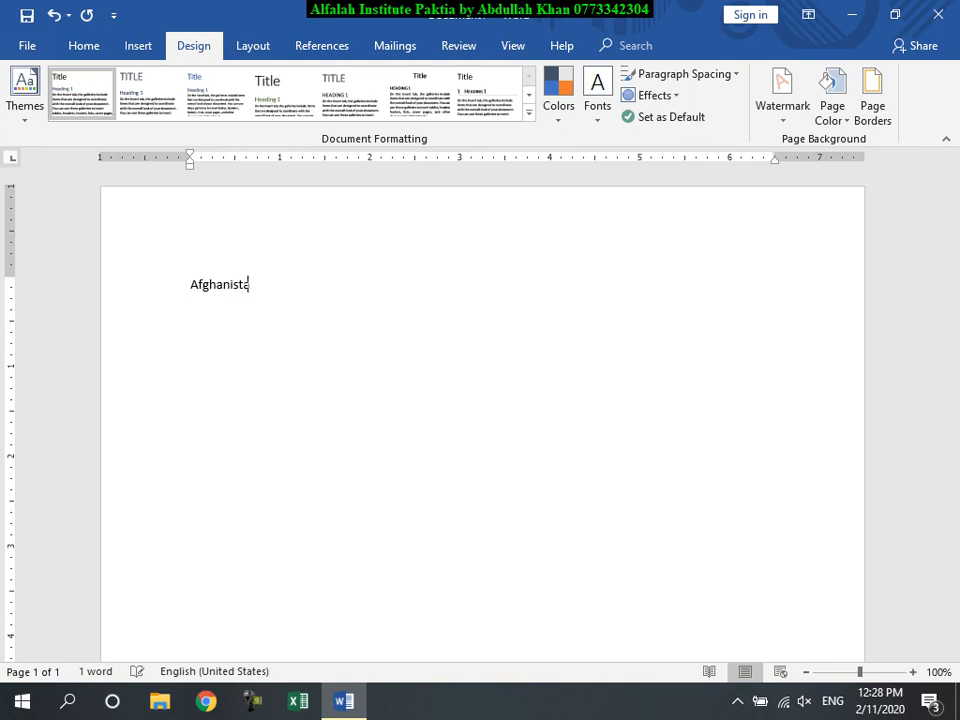
Step: Apply the Heading 1 style to "Afghanistan" and generate sample paragraphs on the line below it with =rand()
{"action": "left_click", "coordinate": [80, 45]}
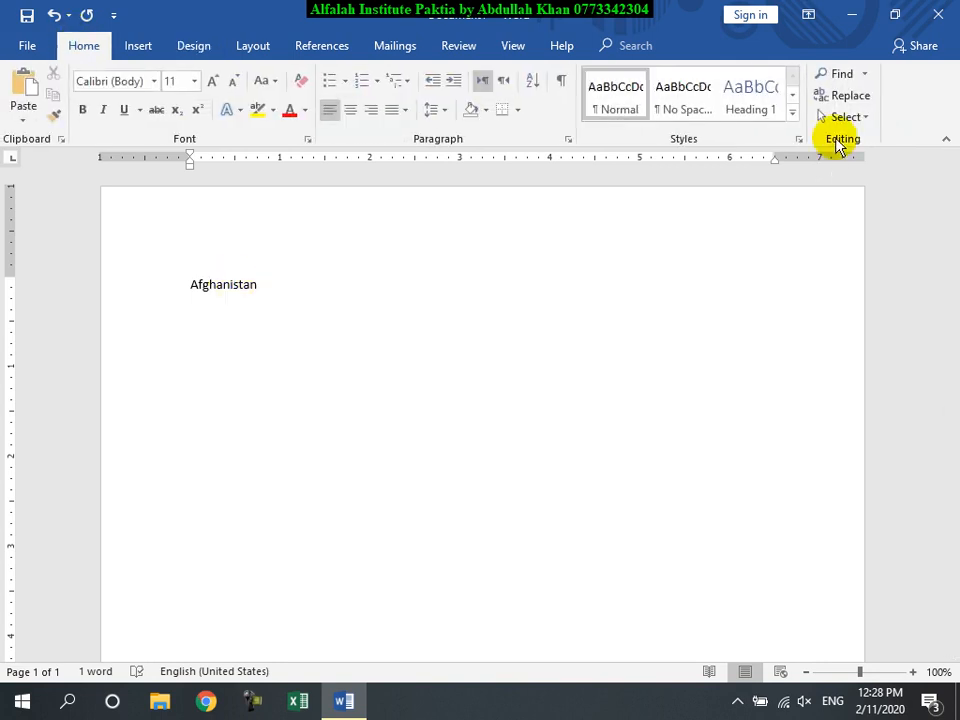
{"action": "left_click", "coordinate": [765, 103]}
{"action": "key", "text": "Return"}
{"action": "type", "text": "=r"}
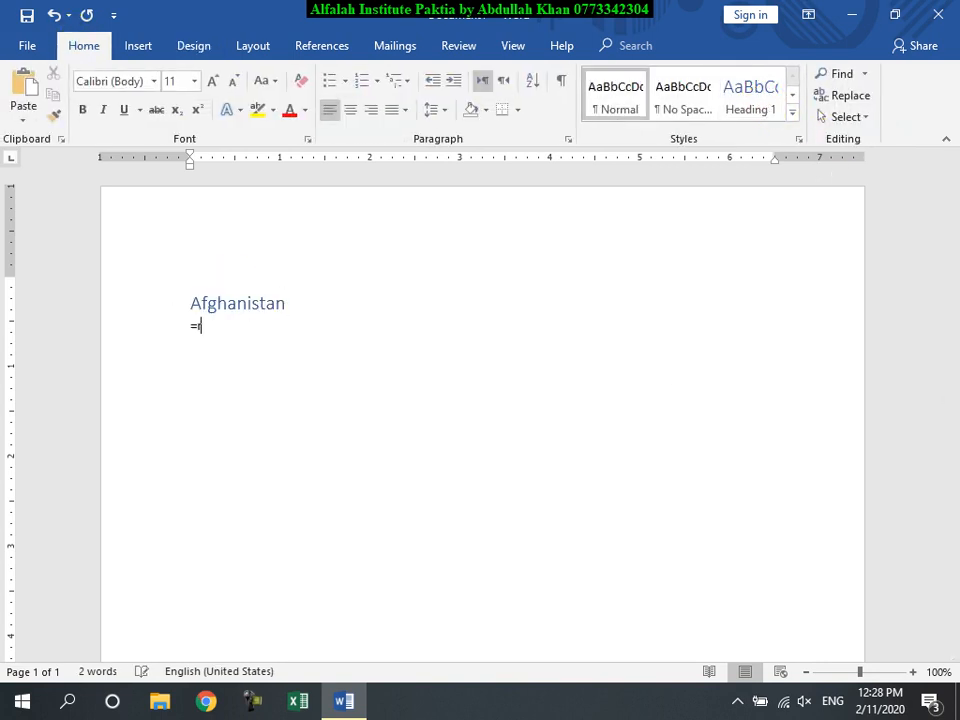
{"action": "type", "text": "and()"}
{"action": "key", "text": "Return"}
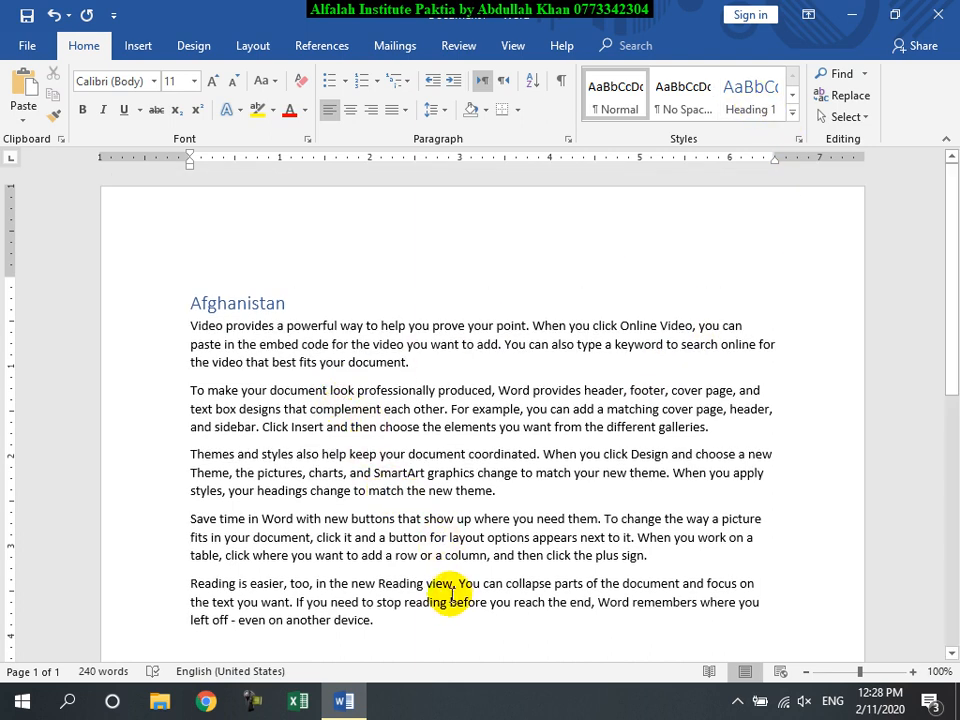
Step: Apply the Heading 2 style to the second sample paragraph, beginning "To make your document look"
{"action": "left_click", "coordinate": [193, 50]}
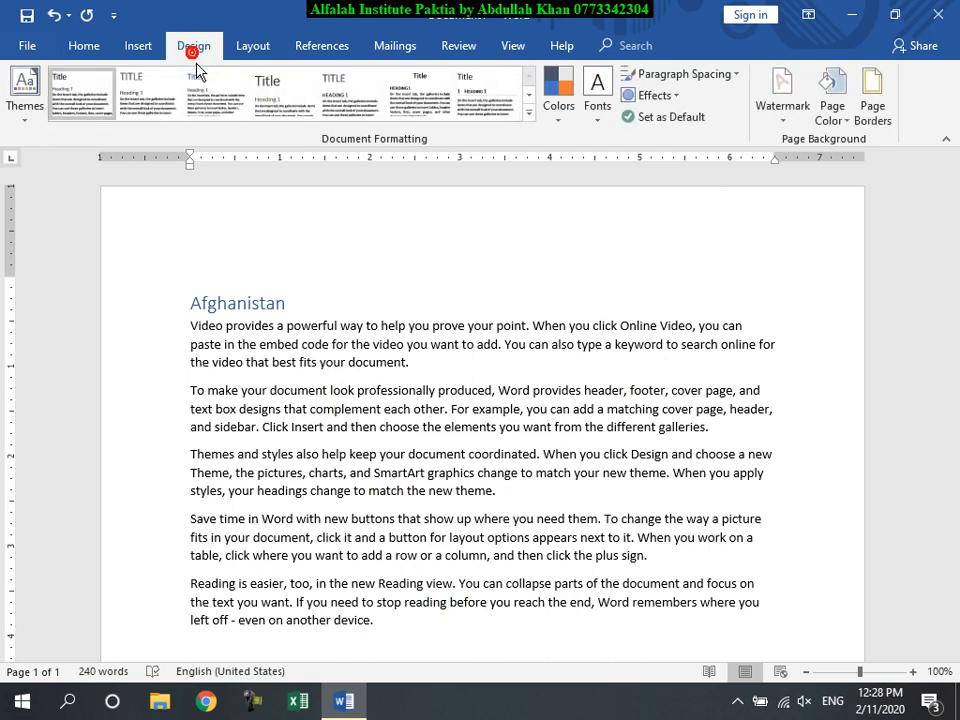
{"action": "left_click_drag", "start_coordinate": [508, 490], "coordinate": [190, 390]}
{"action": "left_click", "coordinate": [190, 390]}
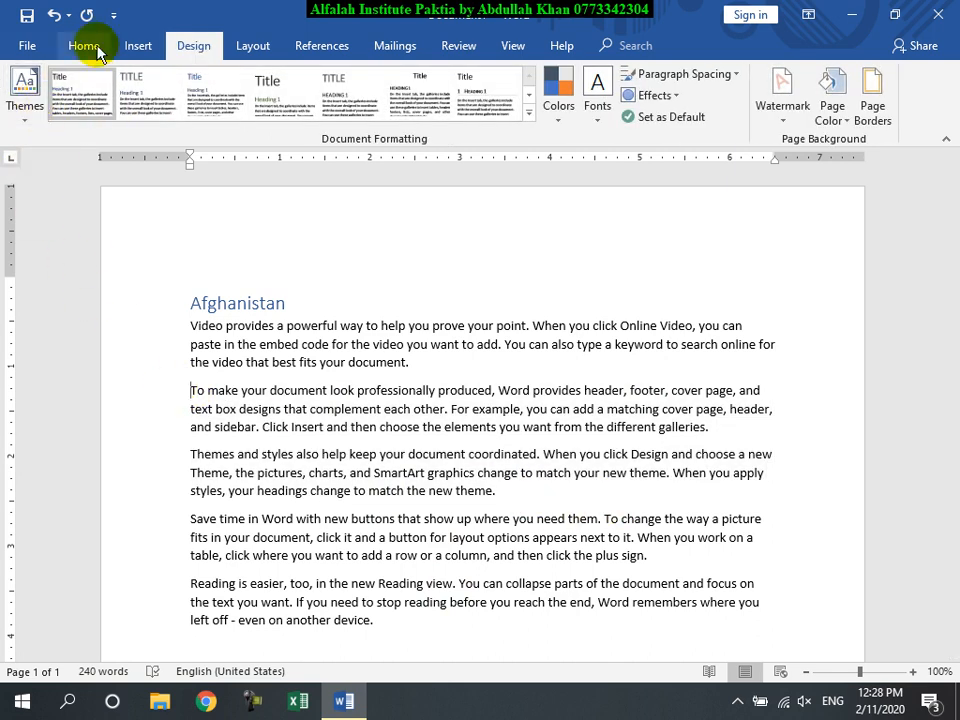
{"action": "left_click", "coordinate": [96, 45]}
{"action": "left_click", "coordinate": [792, 96]}
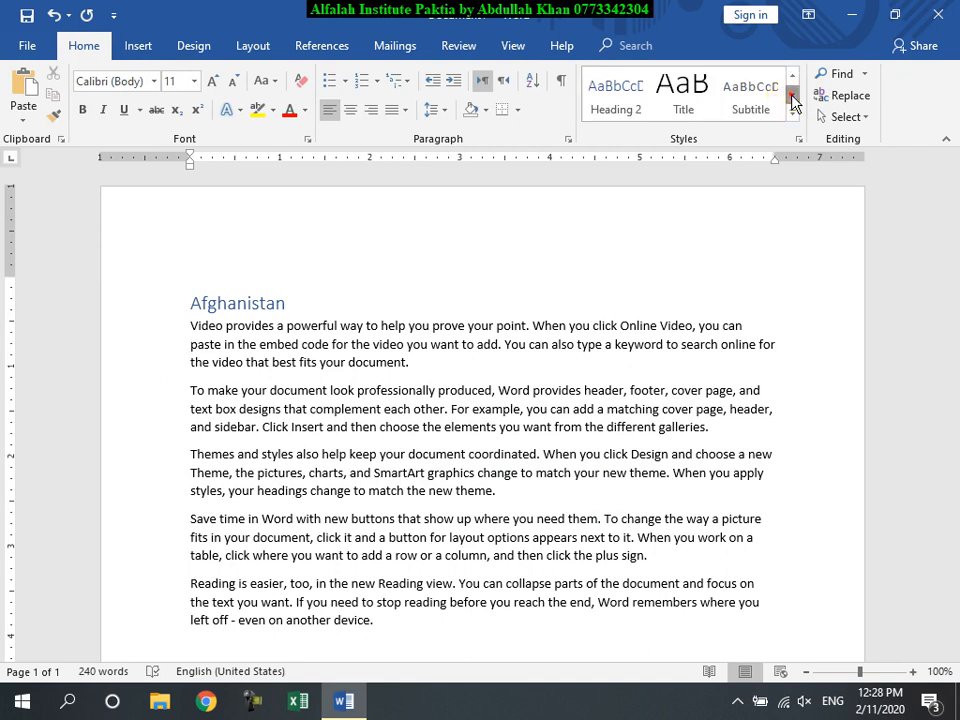
{"action": "left_click", "coordinate": [792, 96]}
{"action": "left_click", "coordinate": [790, 79]}
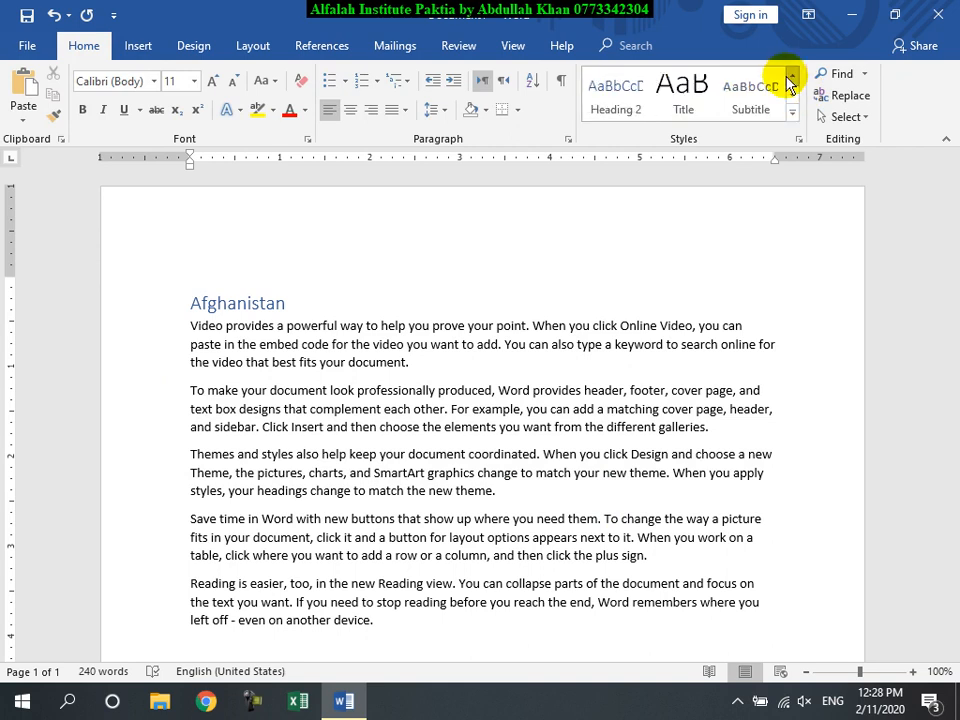
{"action": "left_click", "coordinate": [617, 98]}
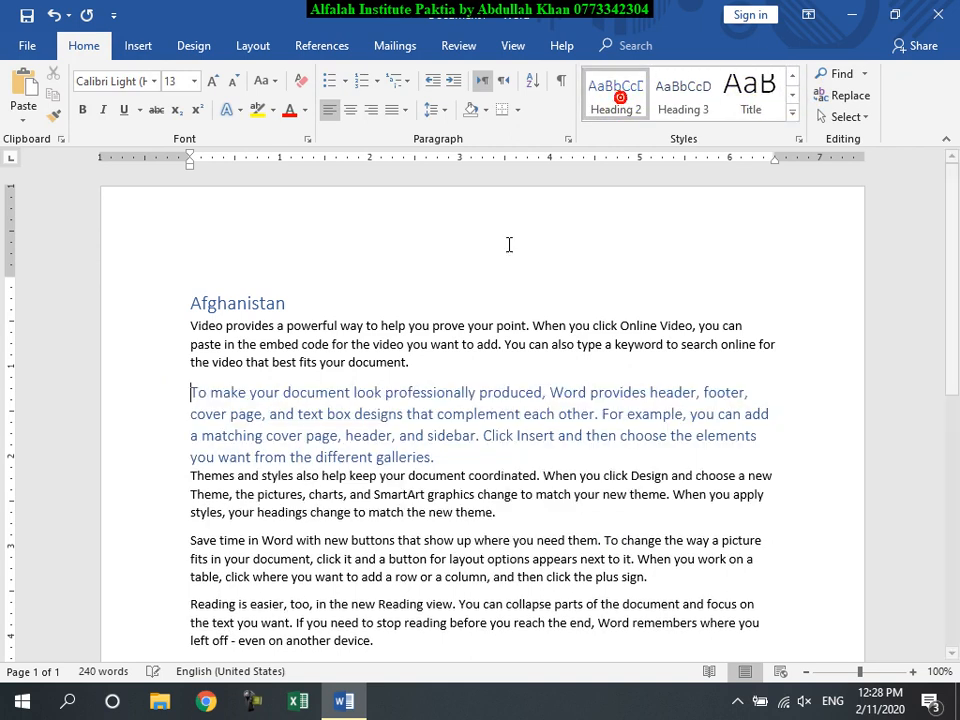
Step: Apply the Berlin theme to the document
{"action": "left_click", "coordinate": [195, 47]}
{"action": "left_click", "coordinate": [29, 119]}
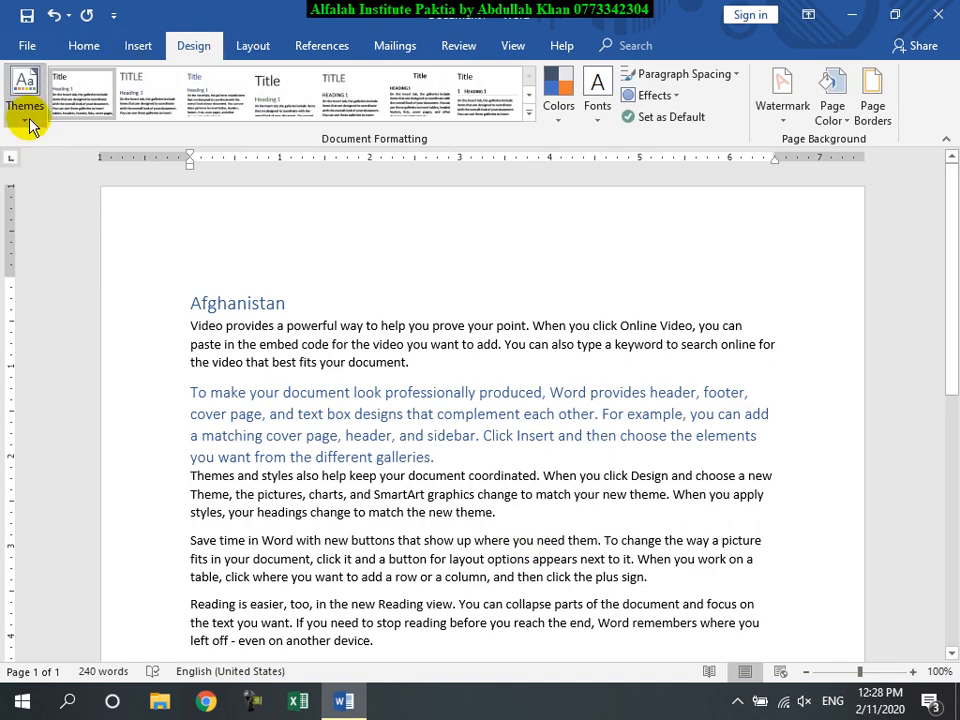
{"action": "left_click", "coordinate": [27, 112]}
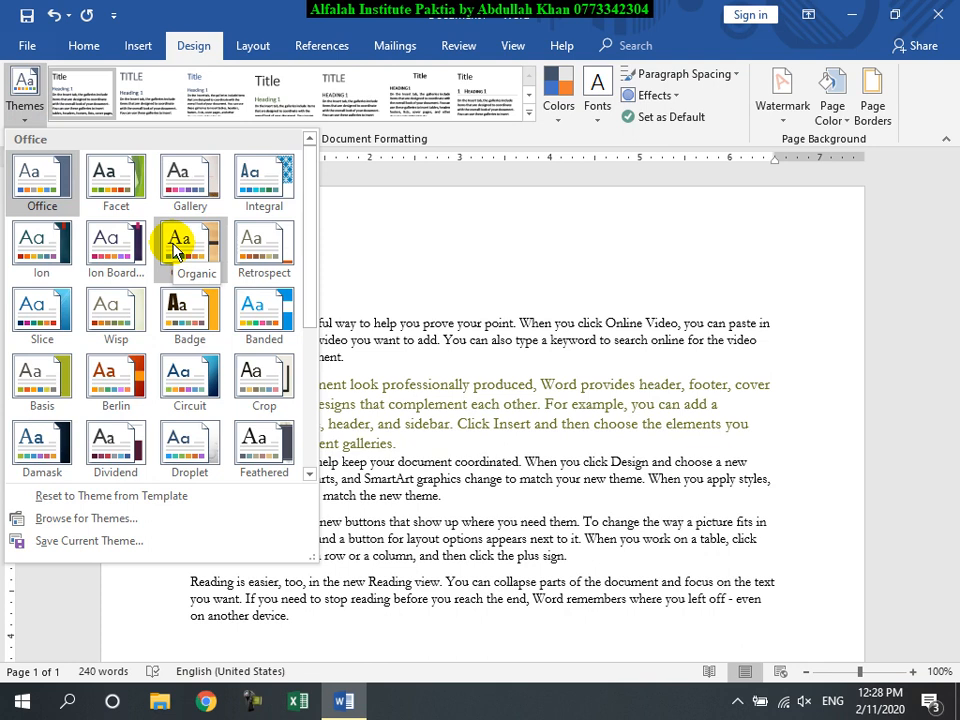
{"action": "left_click", "coordinate": [108, 386]}
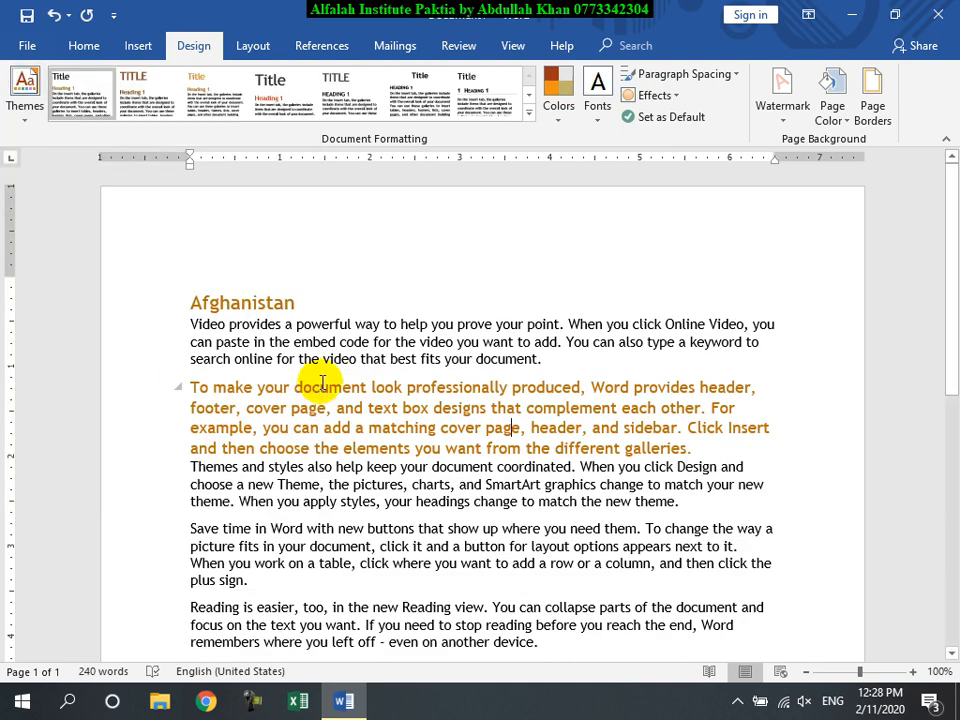
Step: Look through the document's available style sets, theme colors, fonts, paragraph spacing presets and effects
{"action": "left_click", "coordinate": [528, 115]}
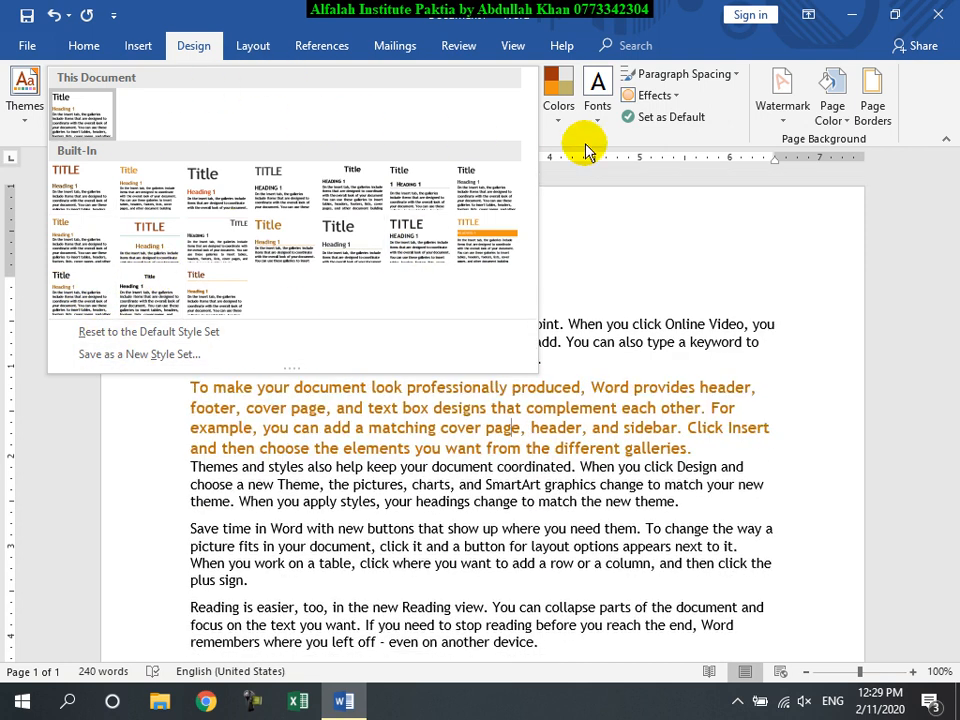
{"action": "left_click", "coordinate": [566, 138]}
{"action": "left_click", "coordinate": [557, 108]}
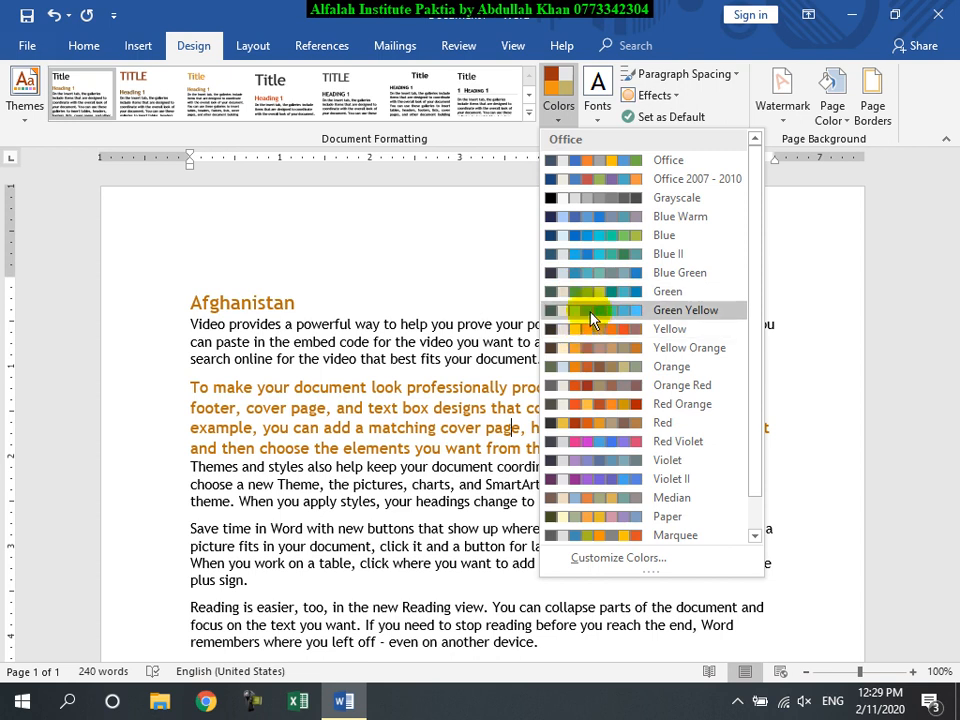
{"action": "left_click", "coordinate": [437, 396]}
{"action": "left_click", "coordinate": [557, 107]}
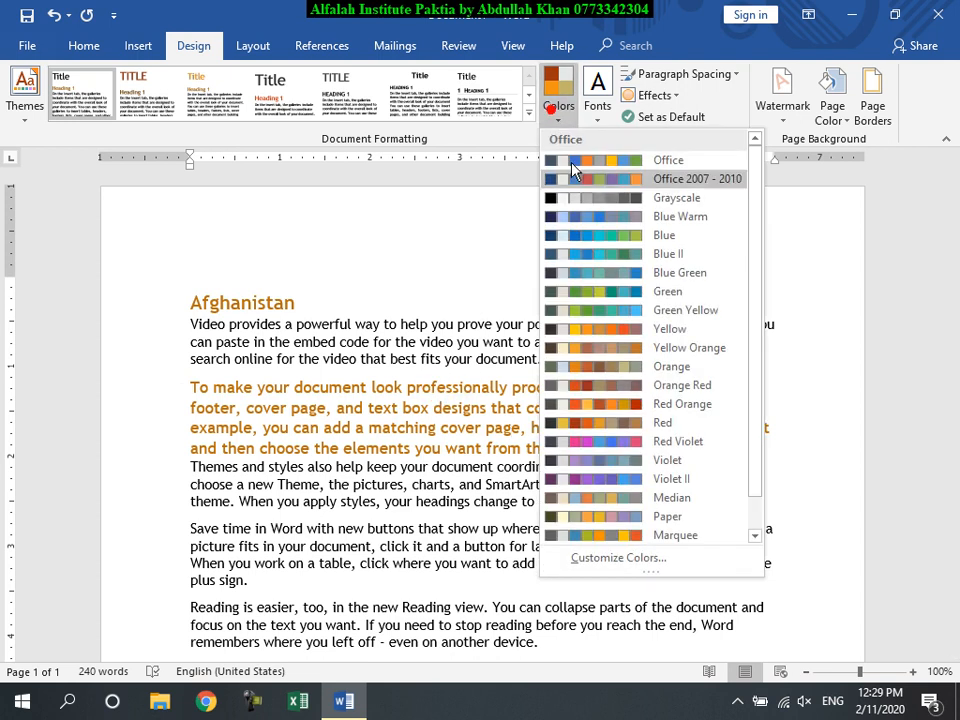
{"action": "left_click", "coordinate": [602, 403]}
{"action": "left_click", "coordinate": [597, 100]}
{"action": "left_click", "coordinate": [608, 405]}
{"action": "left_click", "coordinate": [700, 74]}
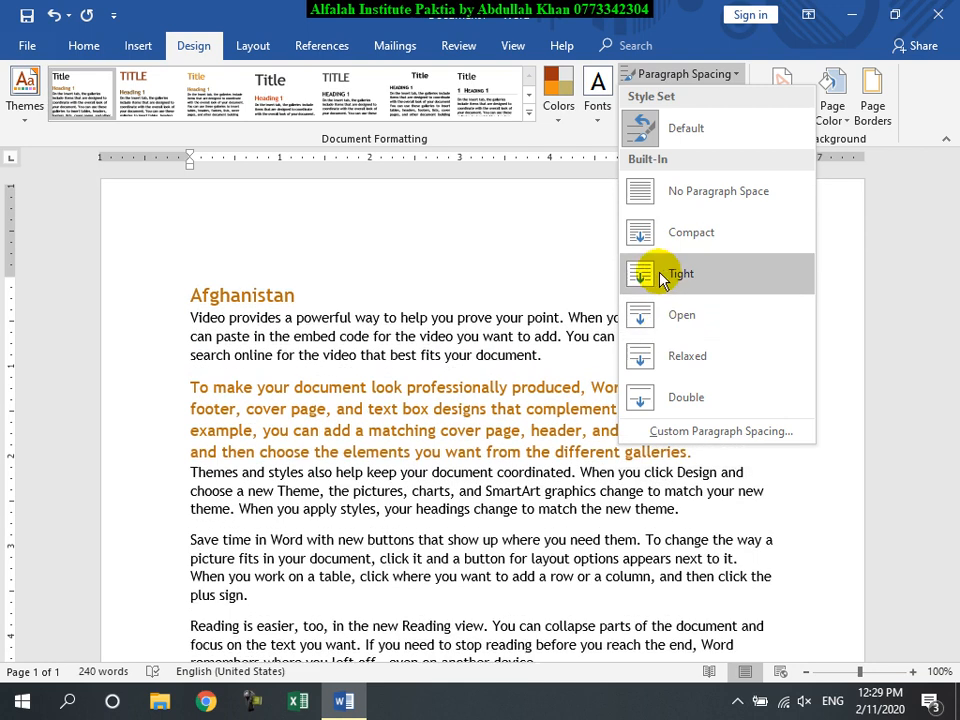
{"action": "left_click", "coordinate": [705, 78]}
{"action": "left_click", "coordinate": [650, 95]}
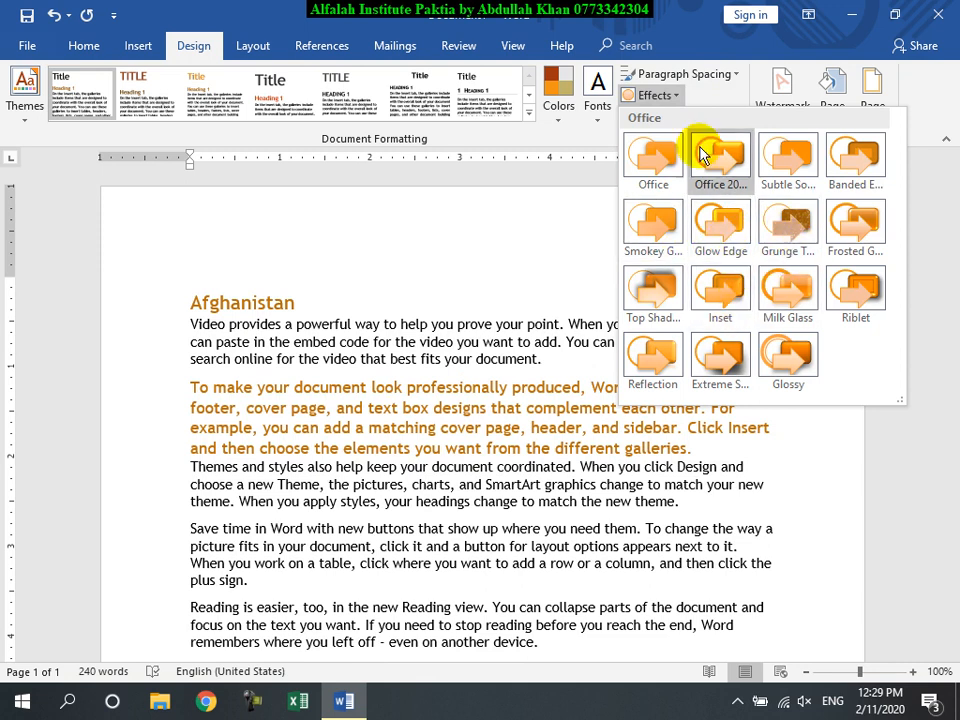
{"action": "left_click", "coordinate": [672, 95]}
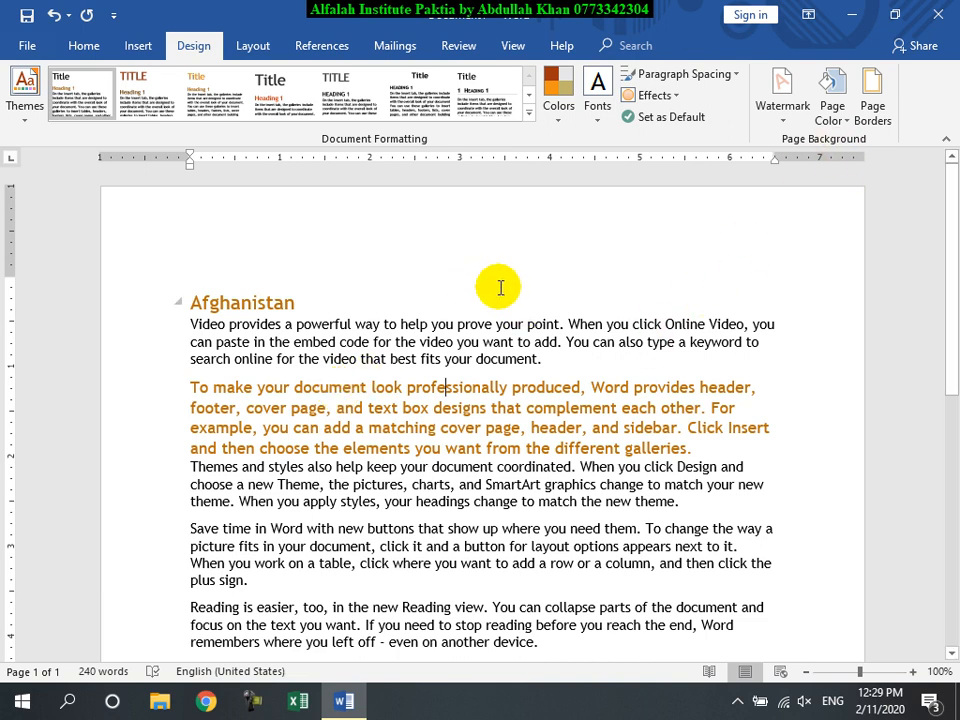
Step: Undo the document's theme change and look over the page
{"action": "key", "text": "ctrl+z"}
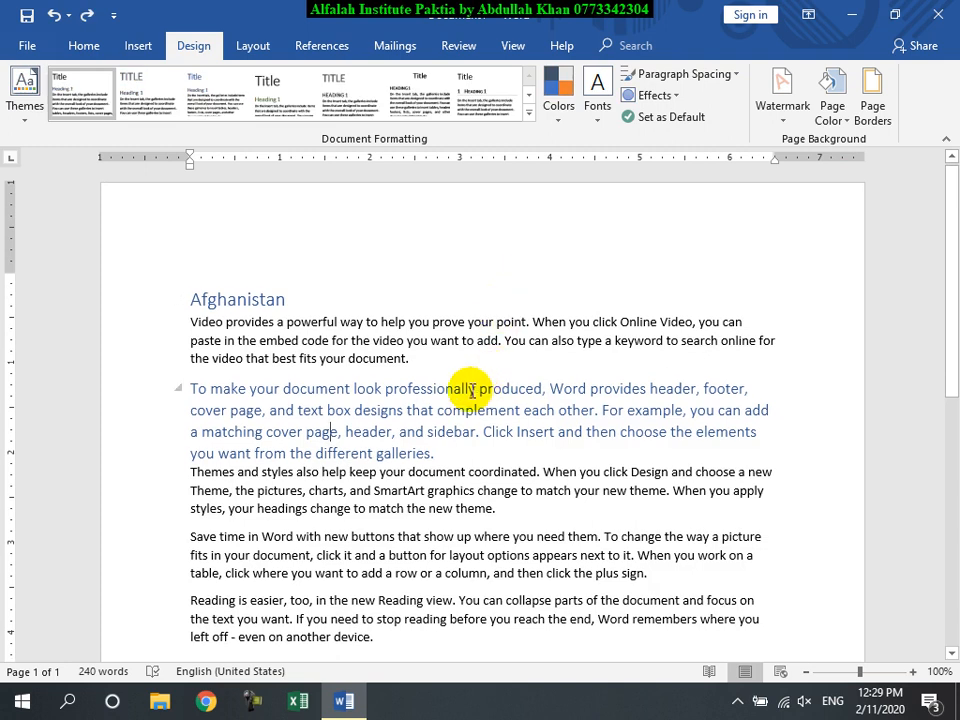
{"action": "scroll", "coordinate": [754, 259], "scroll_direction": "down", "scroll_amount": 4}
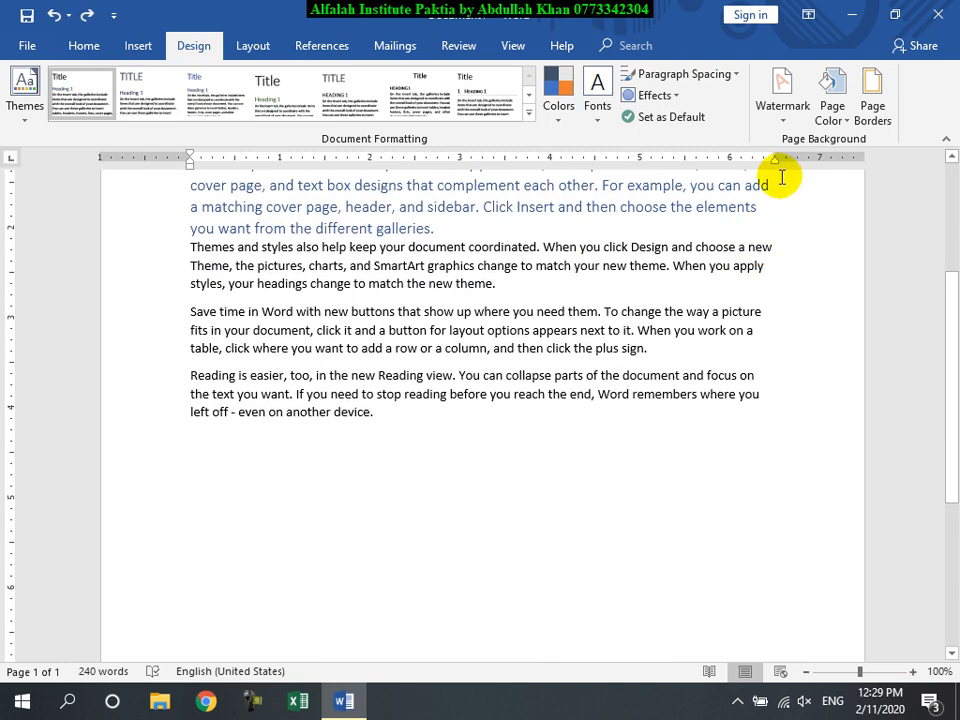
{"action": "scroll", "coordinate": [778, 171], "scroll_direction": "up", "scroll_amount": 2}
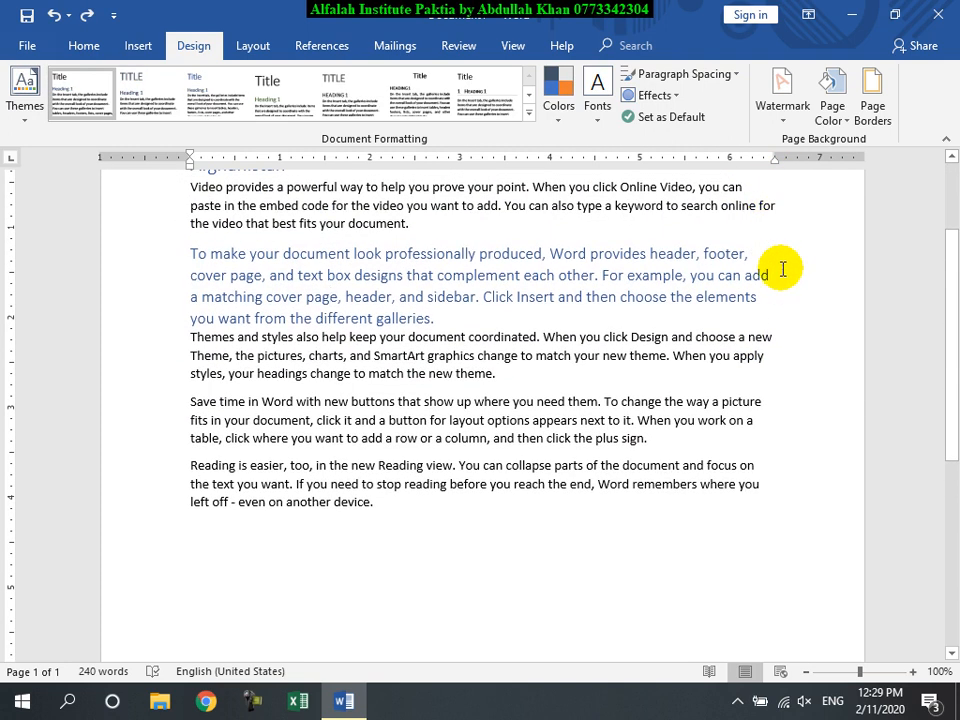
{"action": "scroll", "coordinate": [782, 270], "scroll_direction": "up", "scroll_amount": 3}
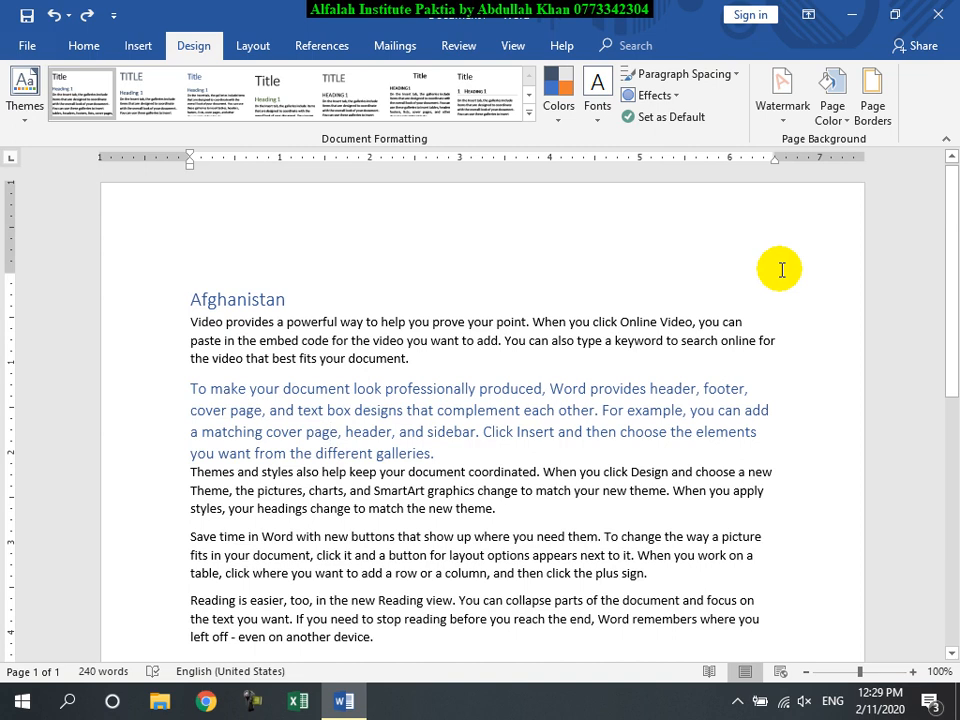
Step: Look through the built-in watermarks, from the Confidential group down to the Urgent group
{"action": "left_click", "coordinate": [323, 320]}
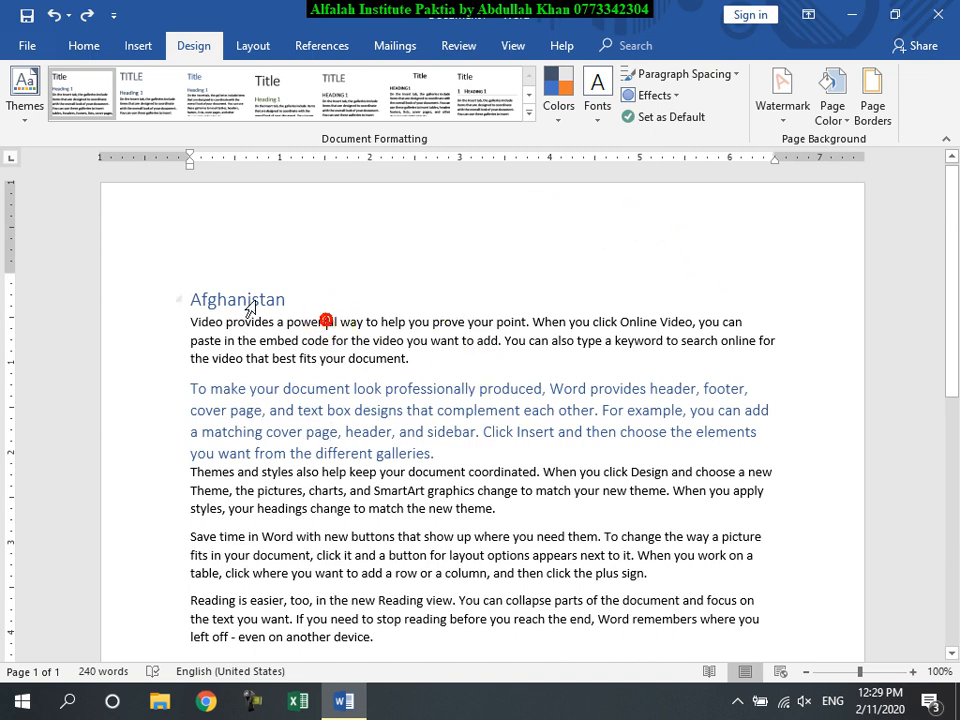
{"action": "left_click", "coordinate": [84, 46]}
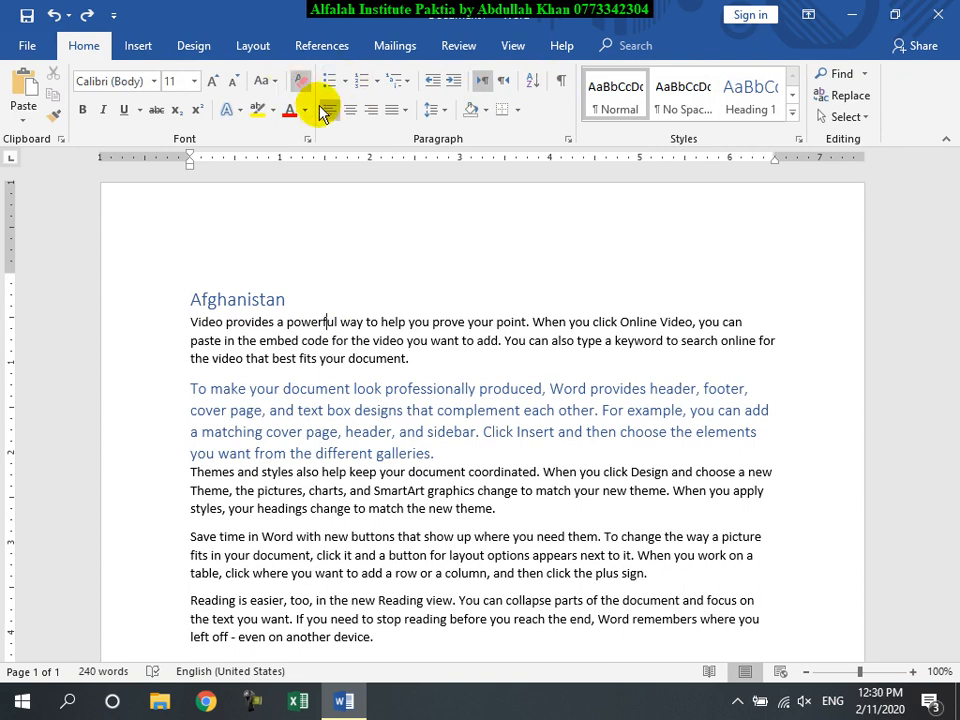
{"action": "left_click", "coordinate": [194, 46]}
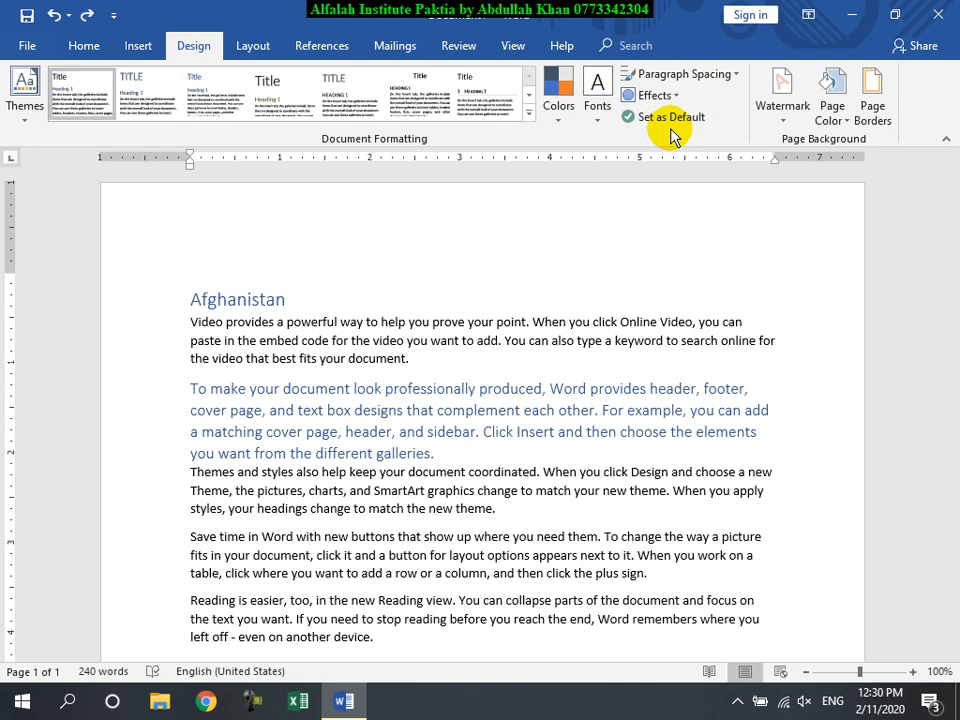
{"action": "left_click", "coordinate": [790, 119]}
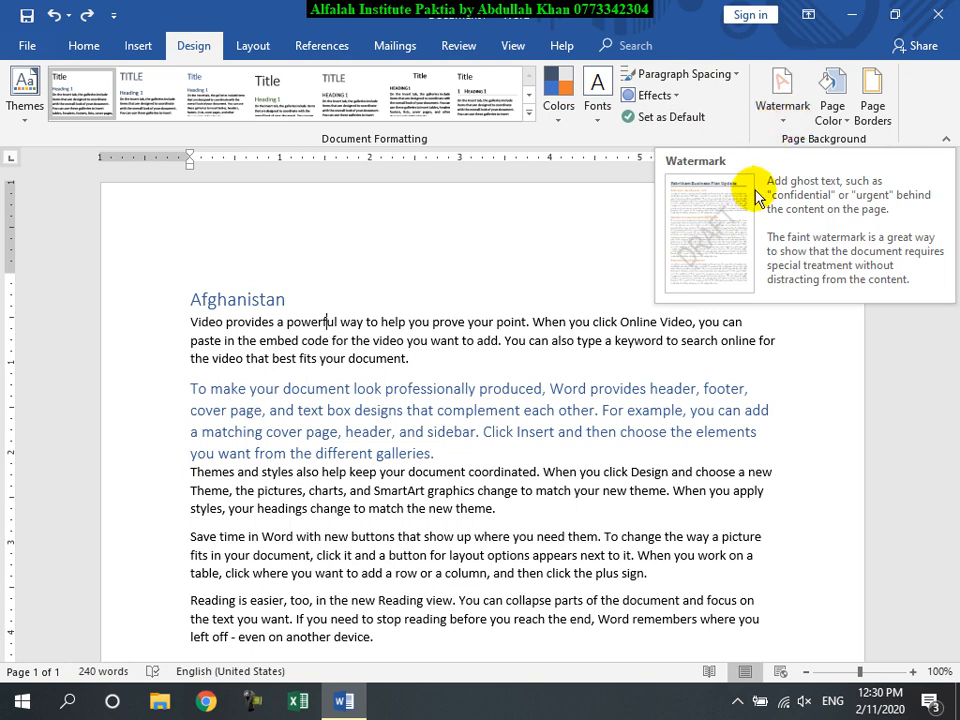
{"action": "left_click", "coordinate": [785, 112]}
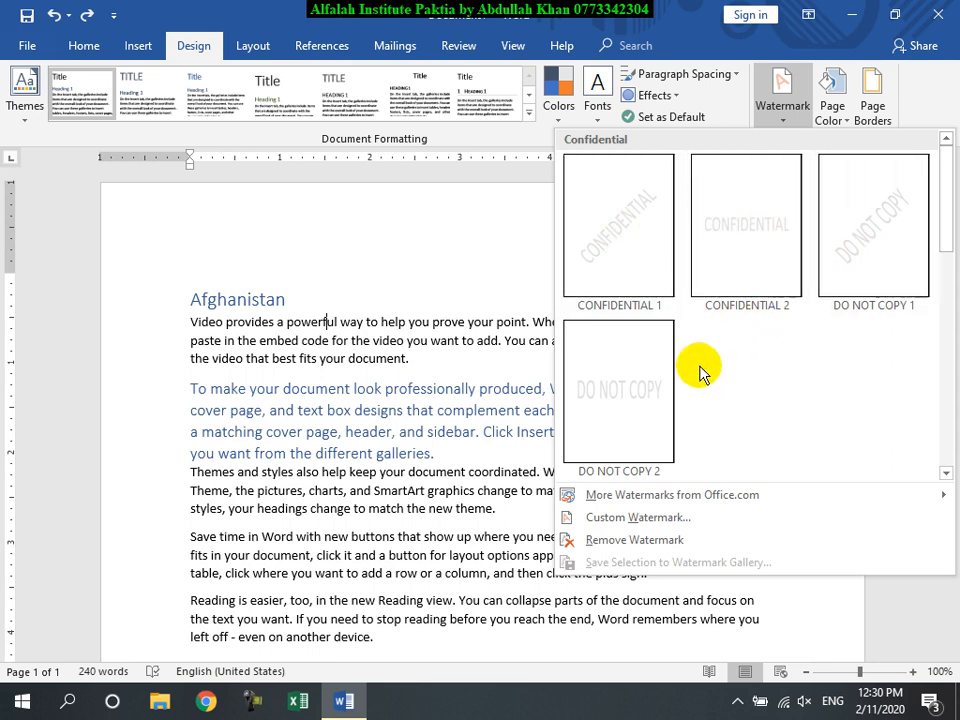
{"action": "scroll", "coordinate": [702, 369], "scroll_direction": "down", "scroll_amount": 3}
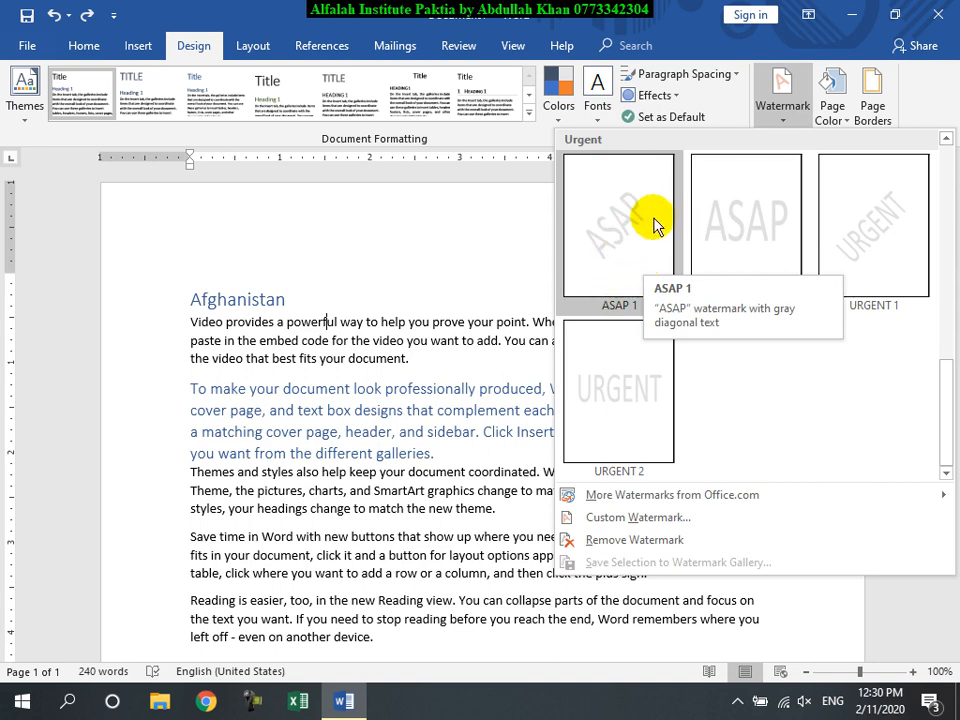
Step: Add a new line reading "As Soon As Possible" after the paragraph beginning "Themes and styles"
{"action": "left_click", "coordinate": [408, 522]}
{"action": "key", "text": "Return"}
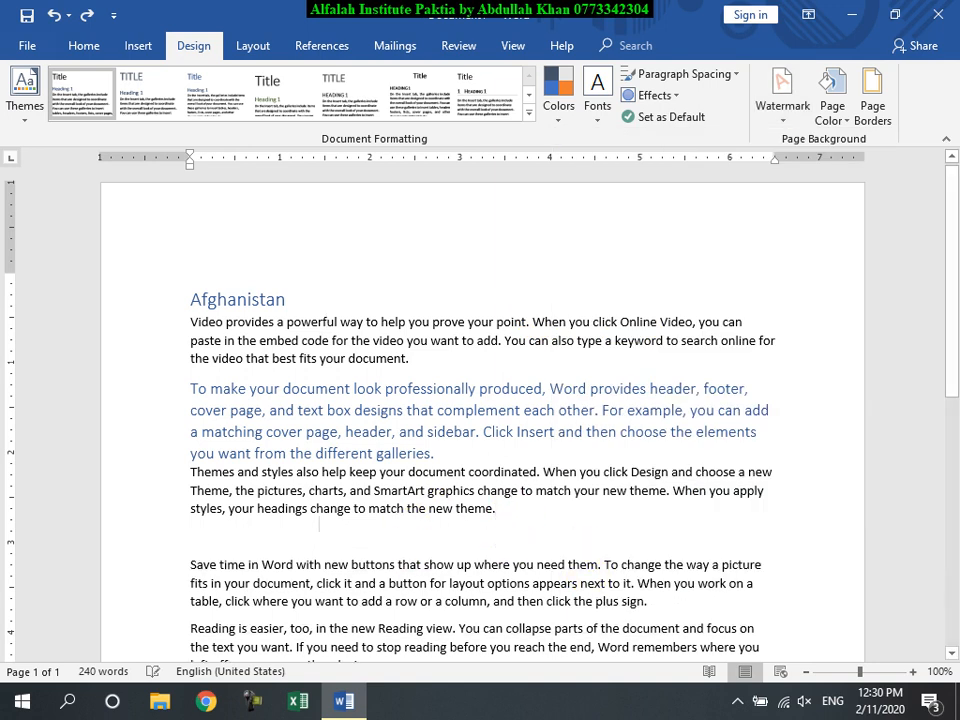
{"action": "type", "text": "As Soon As Possible"}
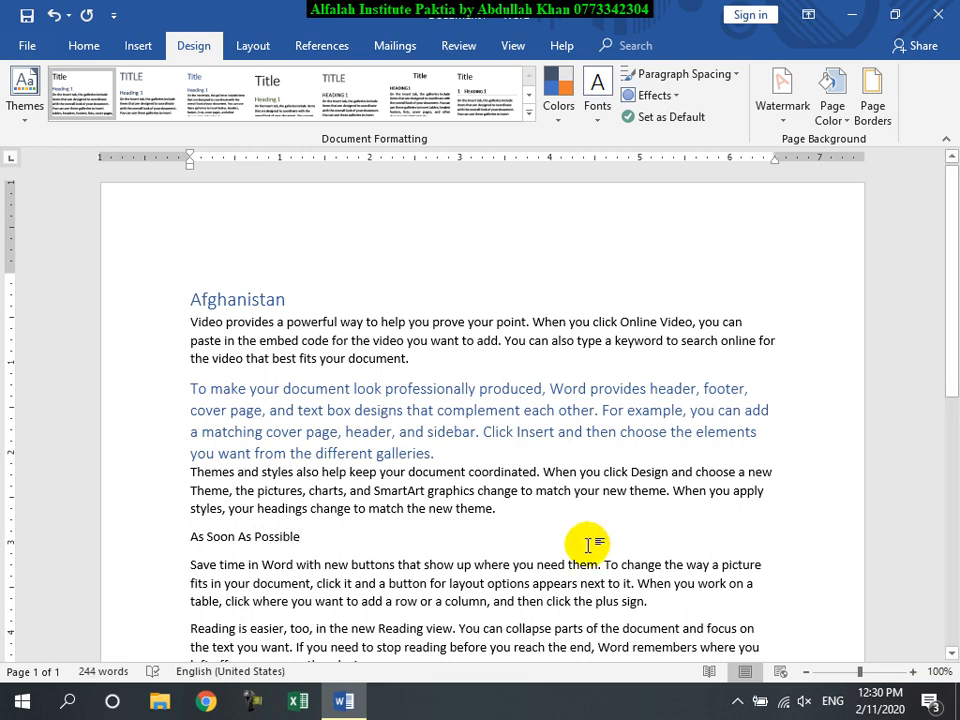
Step: Apply the URGENT 1 watermark to the document, check it on the page, and remove it again
{"action": "left_click", "coordinate": [785, 105]}
{"action": "scroll", "coordinate": [761, 274], "scroll_direction": "down", "scroll_amount": 3}
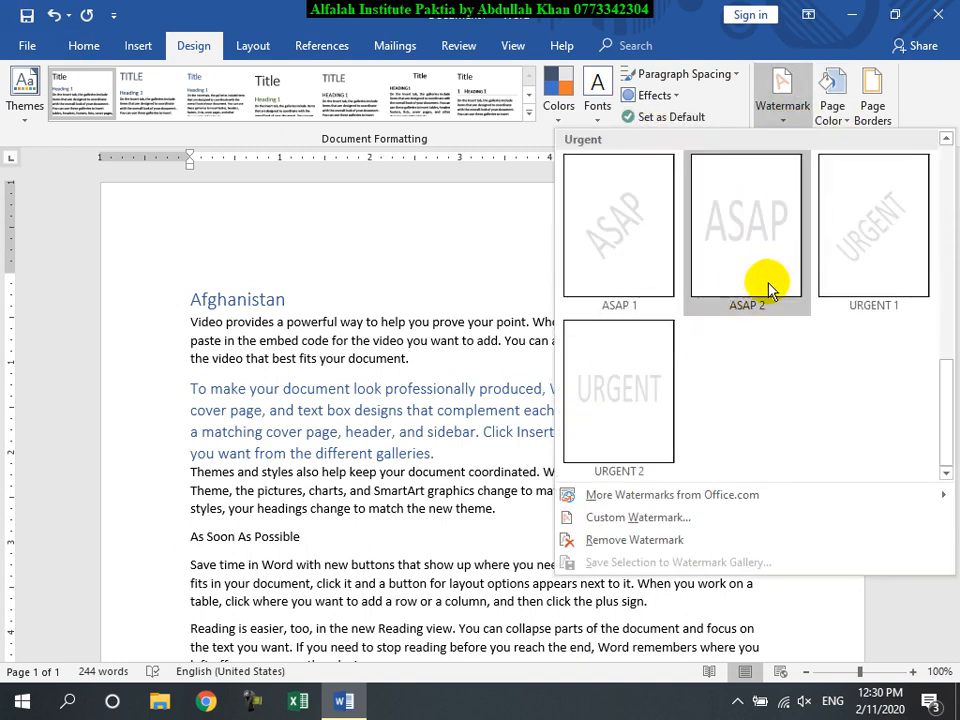
{"action": "left_click", "coordinate": [872, 255]}
{"action": "scroll", "coordinate": [615, 405], "scroll_direction": "down", "scroll_amount": 8}
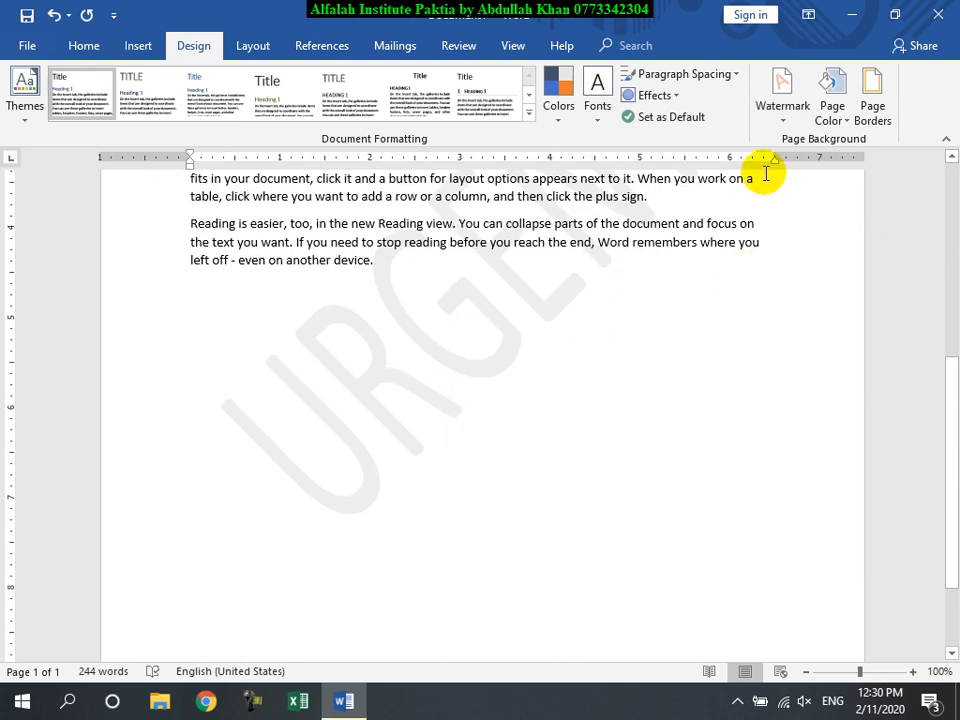
{"action": "left_click", "coordinate": [778, 112]}
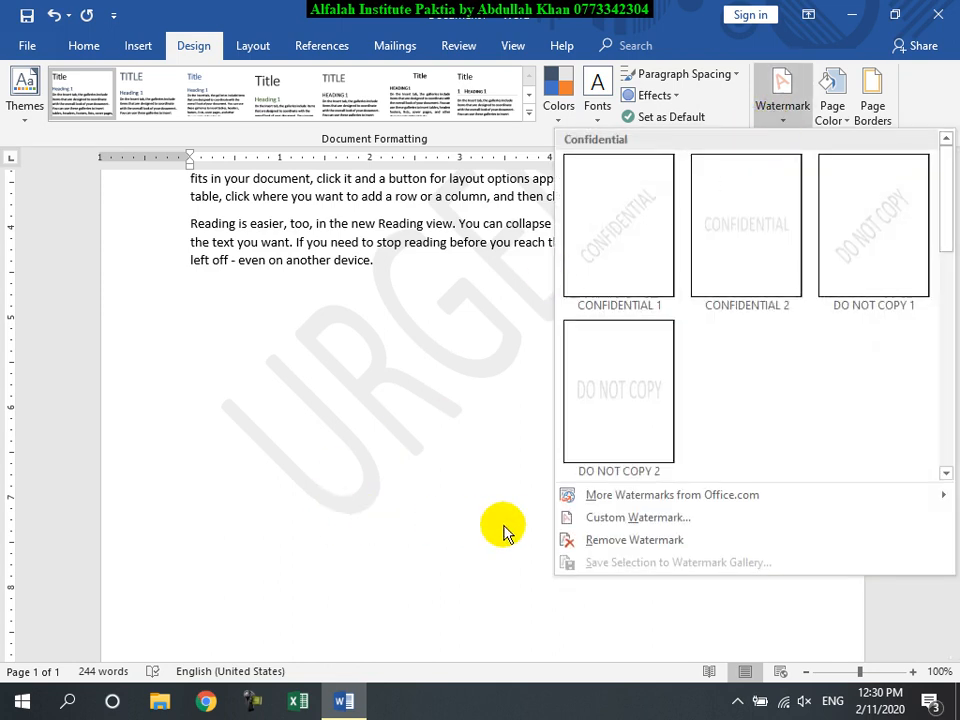
{"action": "left_click", "coordinate": [640, 540]}
Step: Apply a custom picture watermark using Hadaf logo.jpg from the Windows HW folder on the Desktop, with Auto scale and washout
{"action": "left_click", "coordinate": [772, 110]}
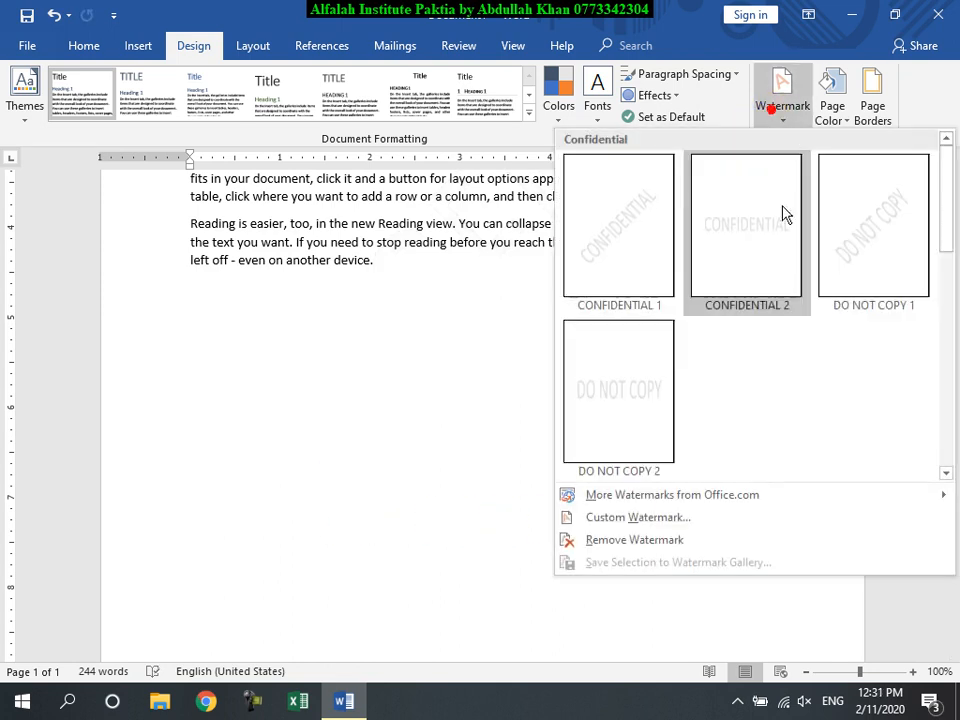
{"action": "left_click", "coordinate": [620, 518]}
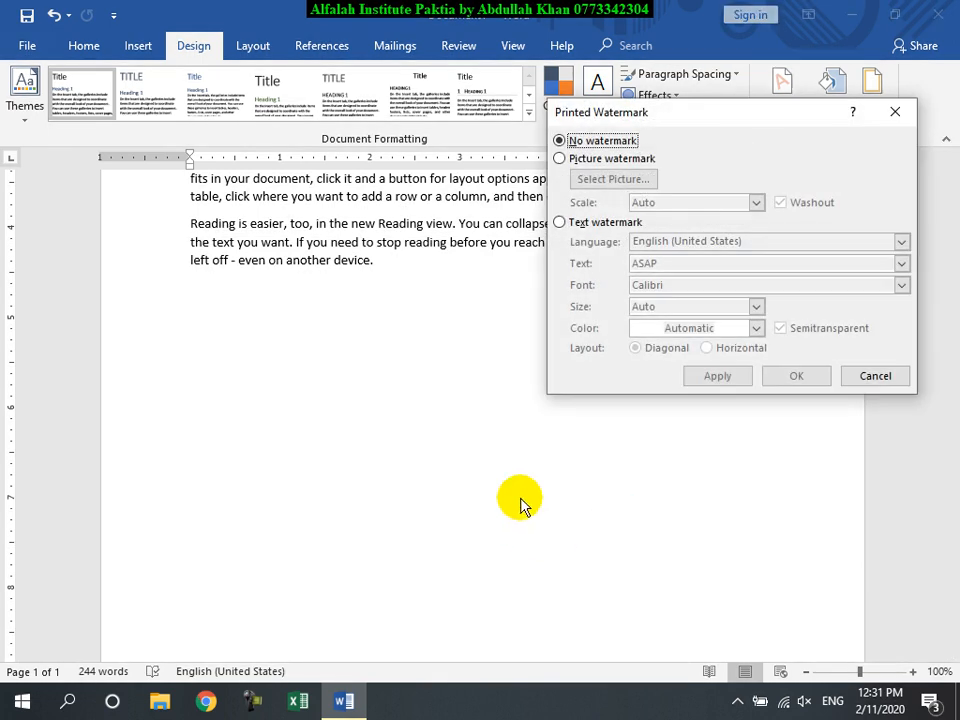
{"action": "left_click", "coordinate": [562, 158]}
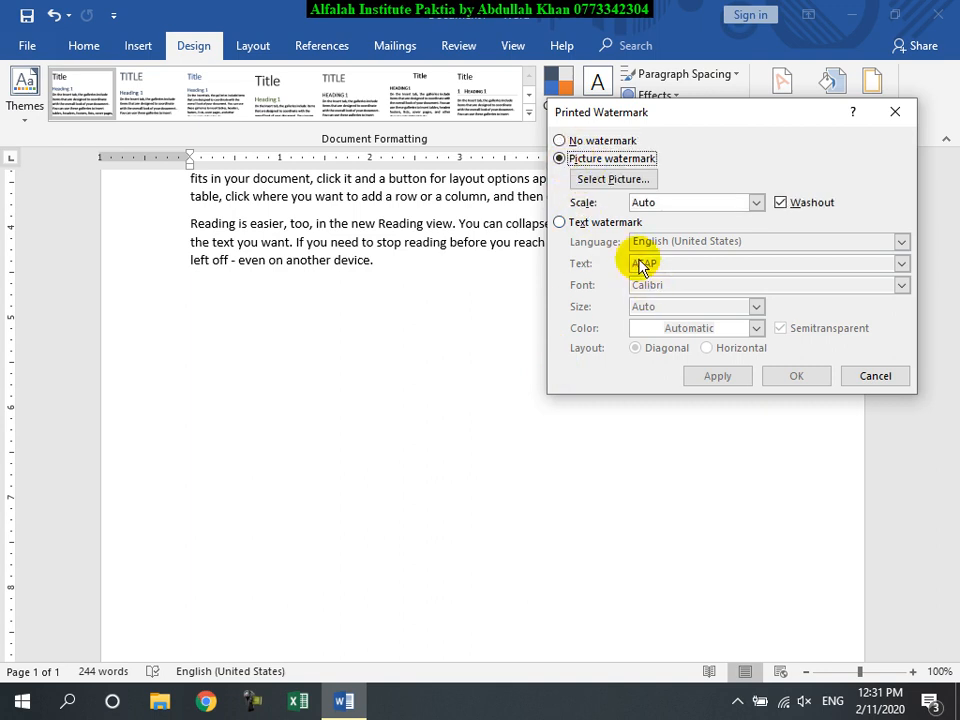
{"action": "left_click", "coordinate": [610, 180]}
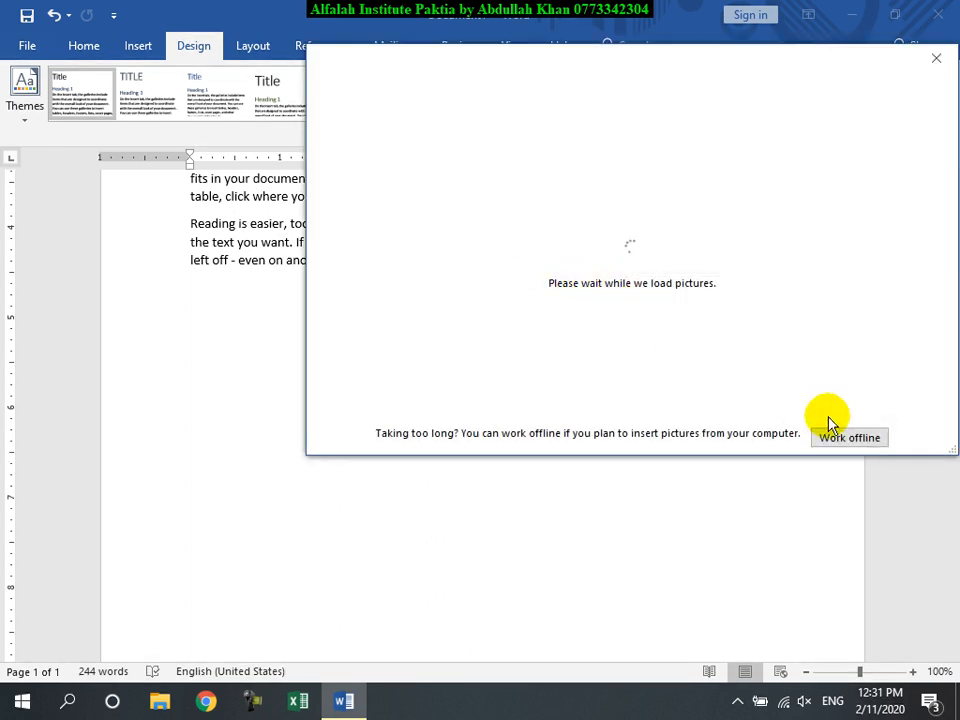
{"action": "left_click", "coordinate": [838, 442]}
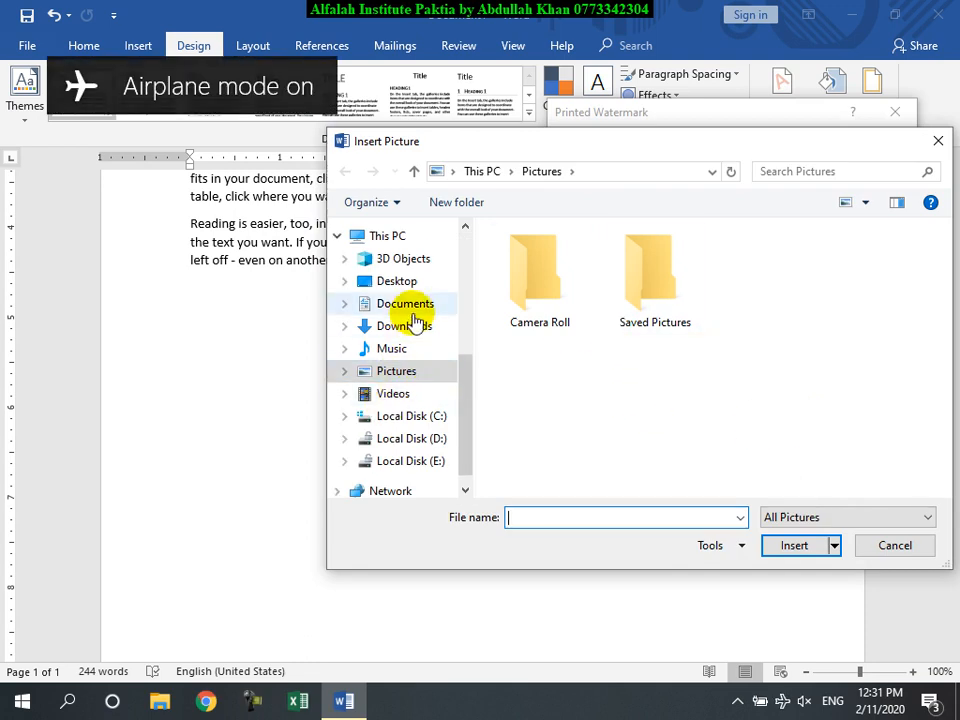
{"action": "left_click", "coordinate": [400, 282]}
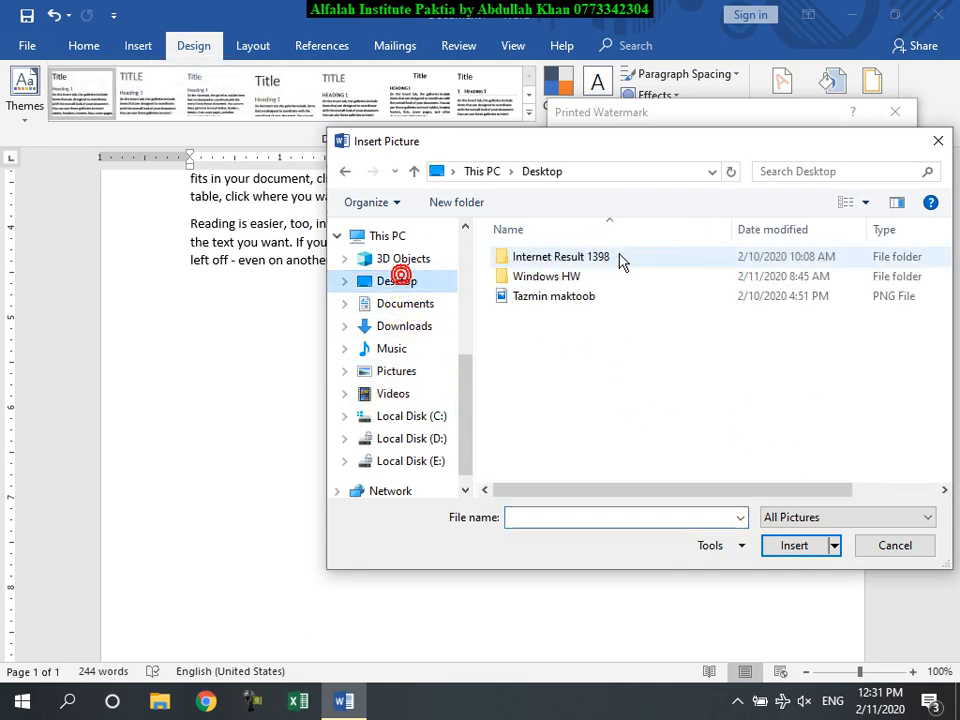
{"action": "double_click", "coordinate": [557, 282]}
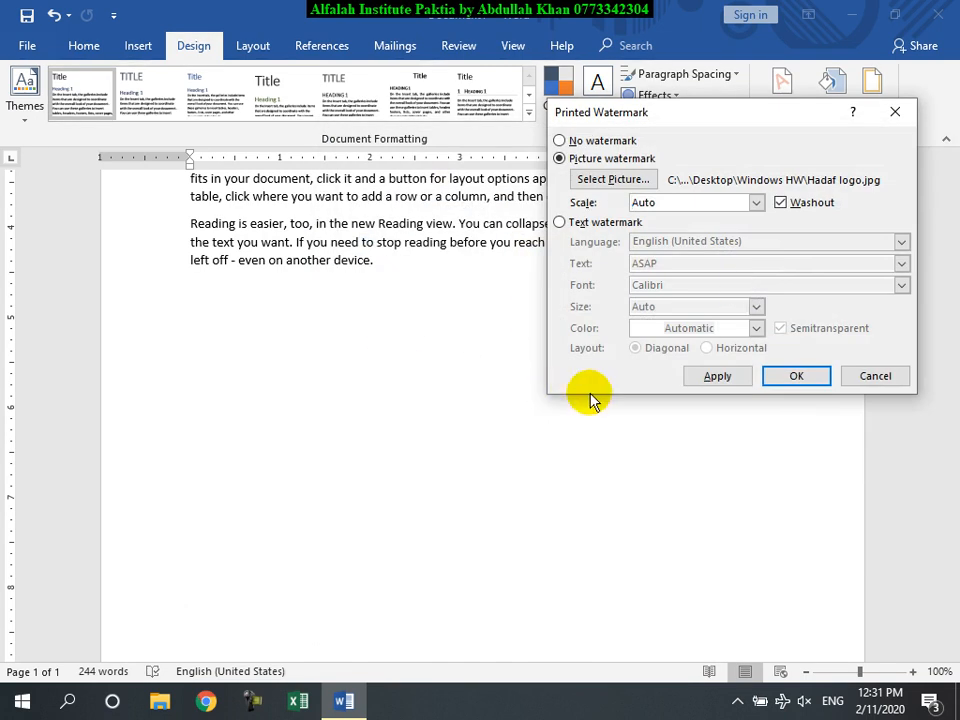
{"action": "left_click", "coordinate": [731, 379]}
{"action": "left_click_drag", "start_coordinate": [645, 114], "coordinate": [694, 218]}
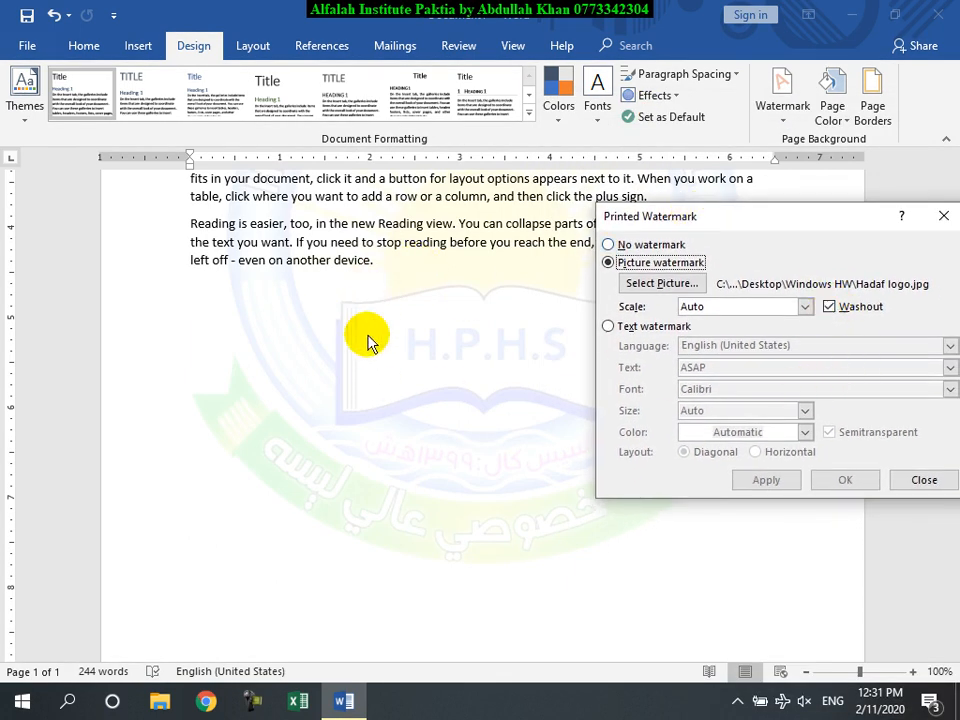
Step: Apply the picture watermark without washout, check it on the page, and re-enable the washout option
{"action": "left_click", "coordinate": [829, 307]}
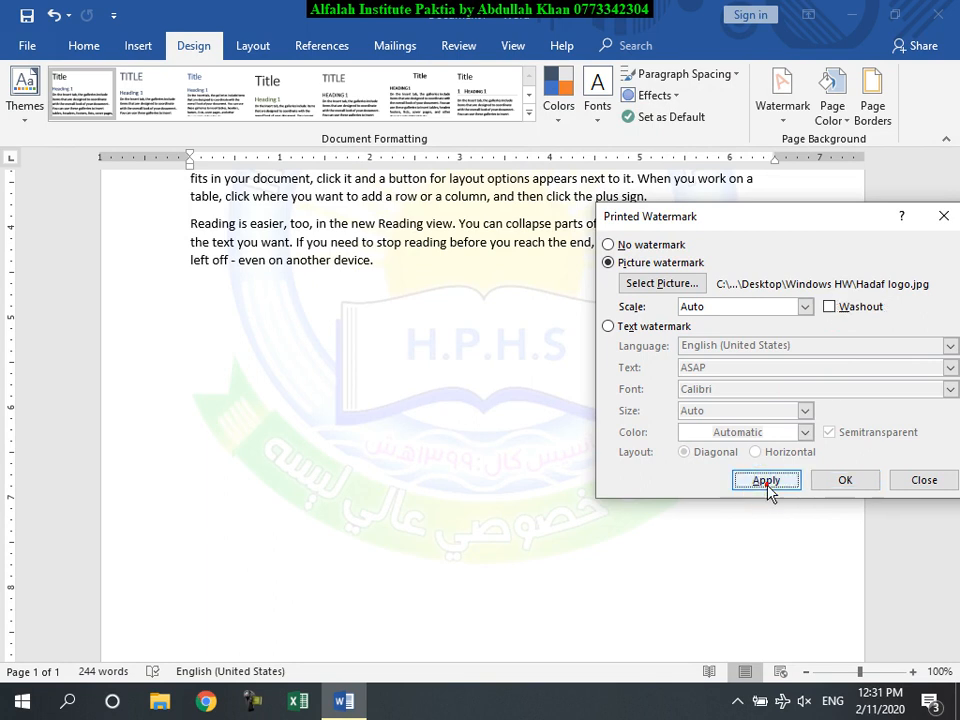
{"action": "left_click", "coordinate": [766, 481]}
{"action": "left_click_drag", "start_coordinate": [797, 221], "coordinate": [763, 247]}
{"action": "left_click", "coordinate": [777, 332]}
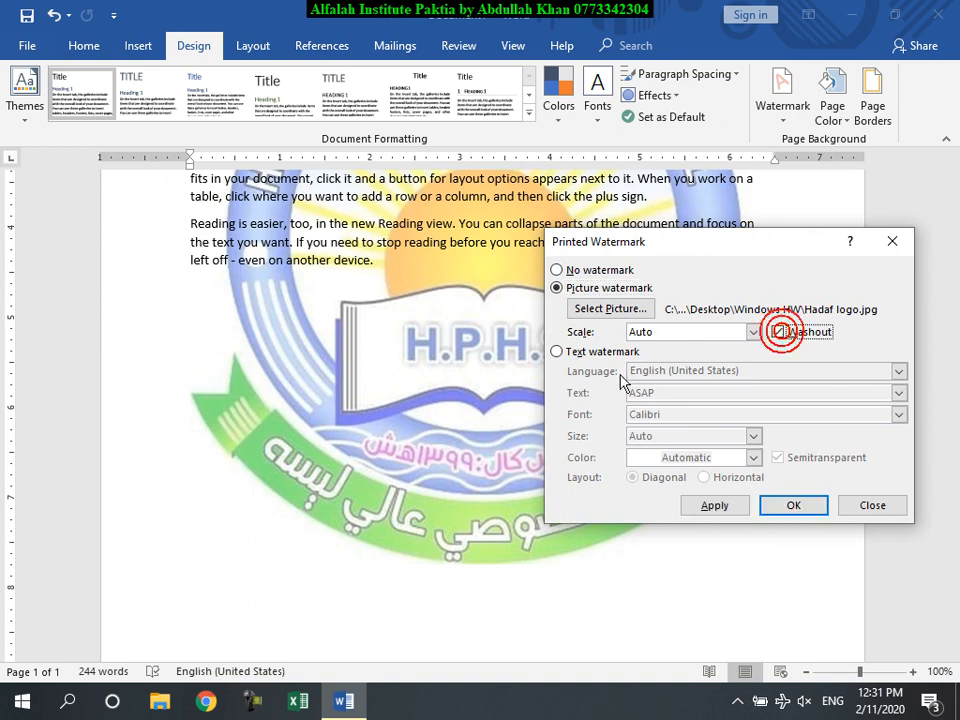
Step: Look through the picture scale options, keep Auto, and remove the picture watermark from the document
{"action": "left_click", "coordinate": [753, 332]}
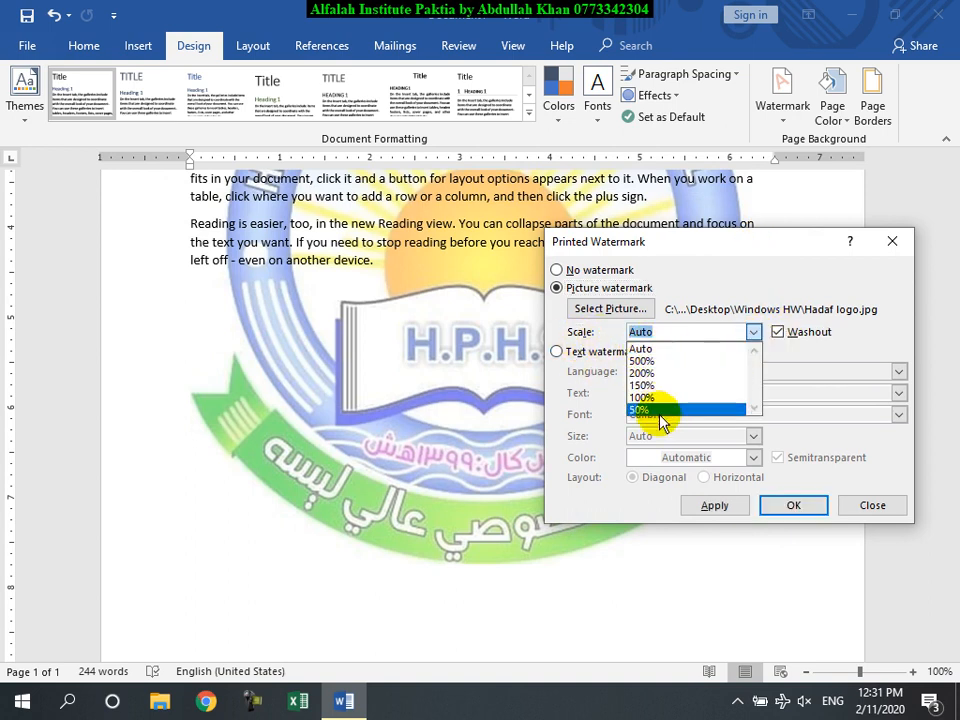
{"action": "left_click", "coordinate": [661, 352]}
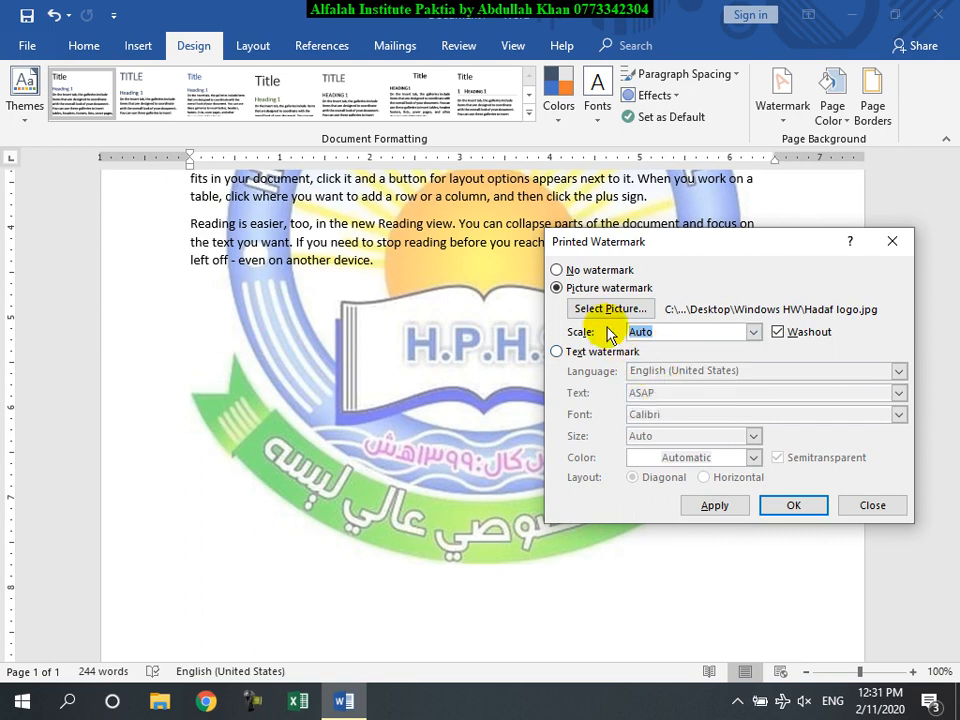
{"action": "left_click", "coordinate": [558, 270]}
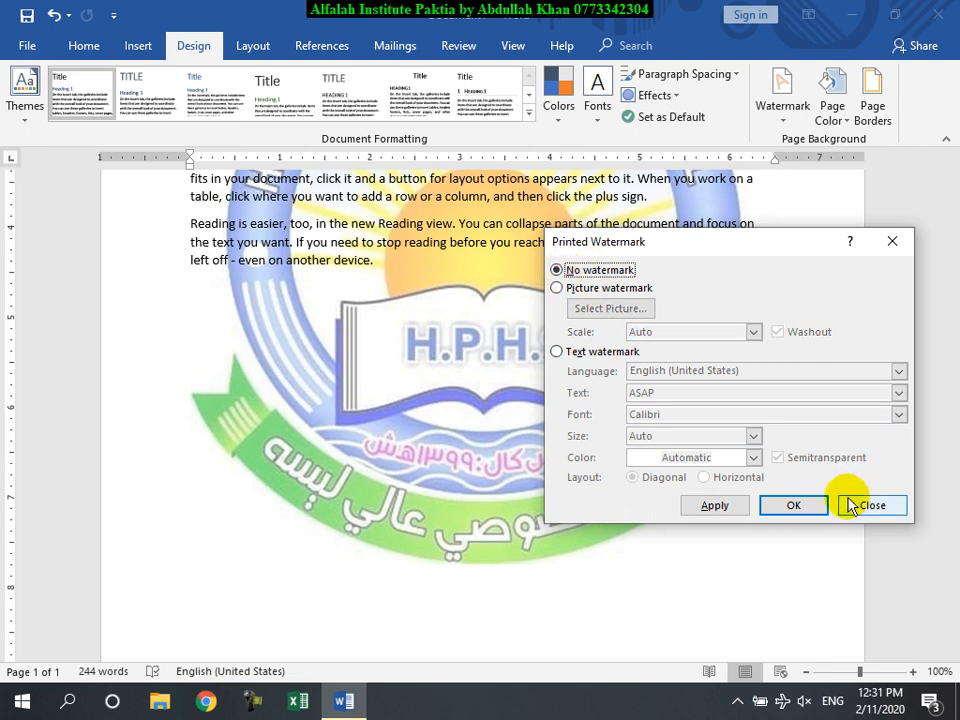
{"action": "left_click", "coordinate": [718, 506]}
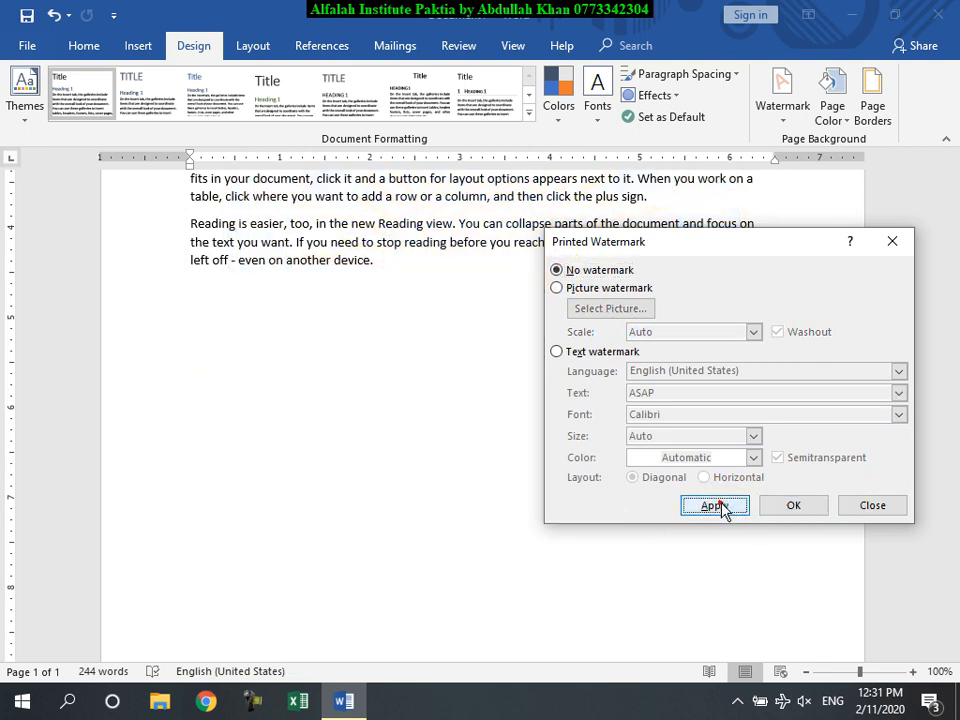
Step: Switch to a text watermark, look through the preset texts, and choose ORIGINAL
{"action": "left_click", "coordinate": [558, 351]}
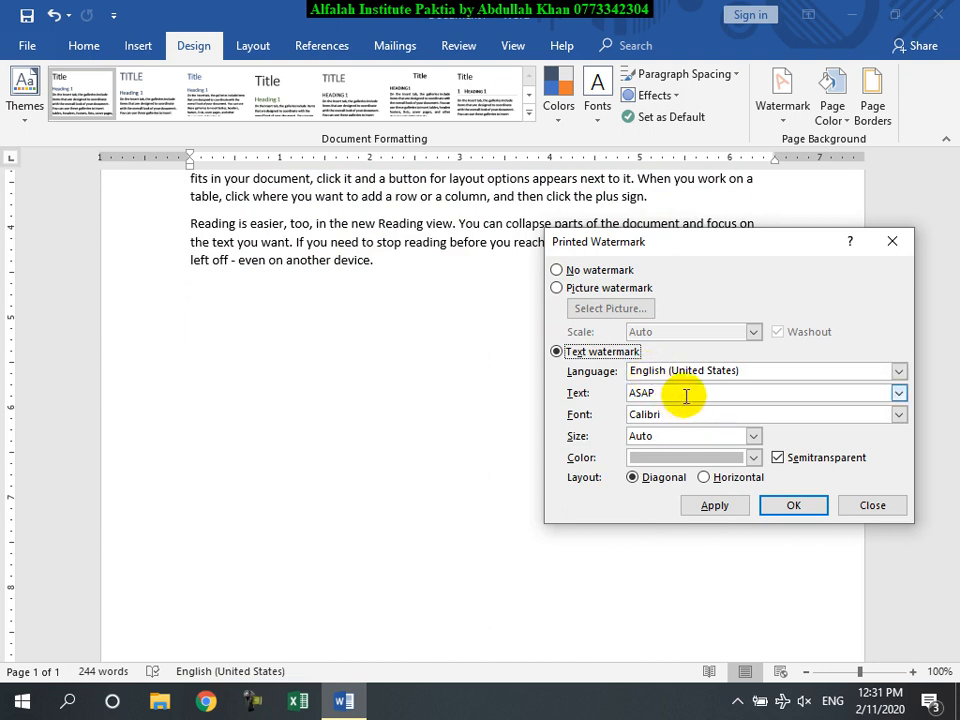
{"action": "left_click", "coordinate": [899, 393]}
{"action": "scroll", "coordinate": [745, 439], "scroll_direction": "down", "scroll_amount": 2}
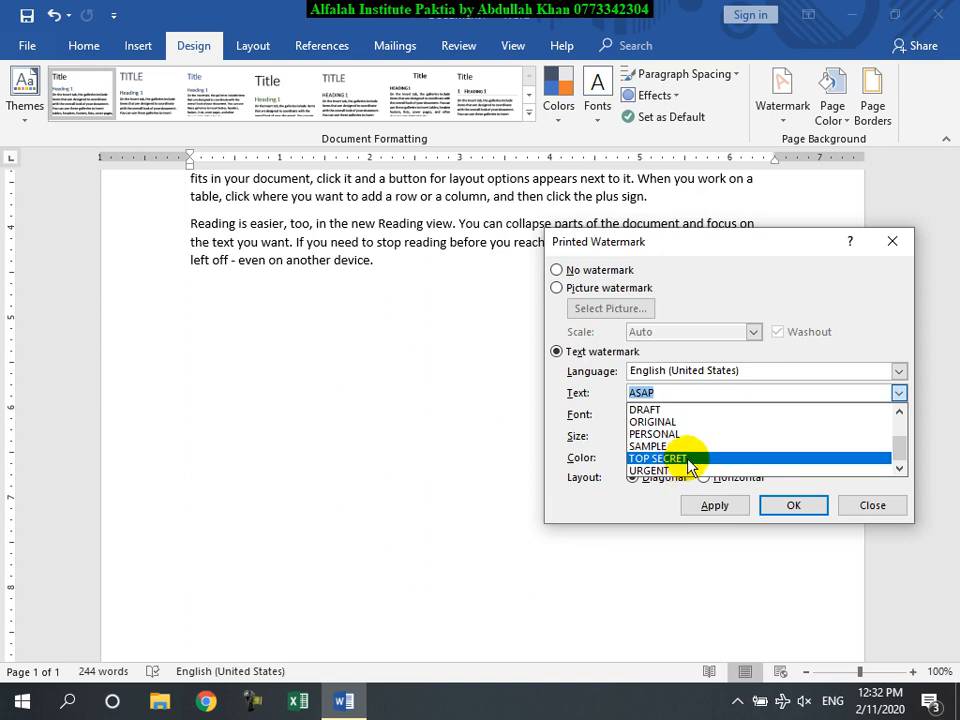
{"action": "scroll", "coordinate": [670, 430], "scroll_direction": "up", "scroll_amount": 2}
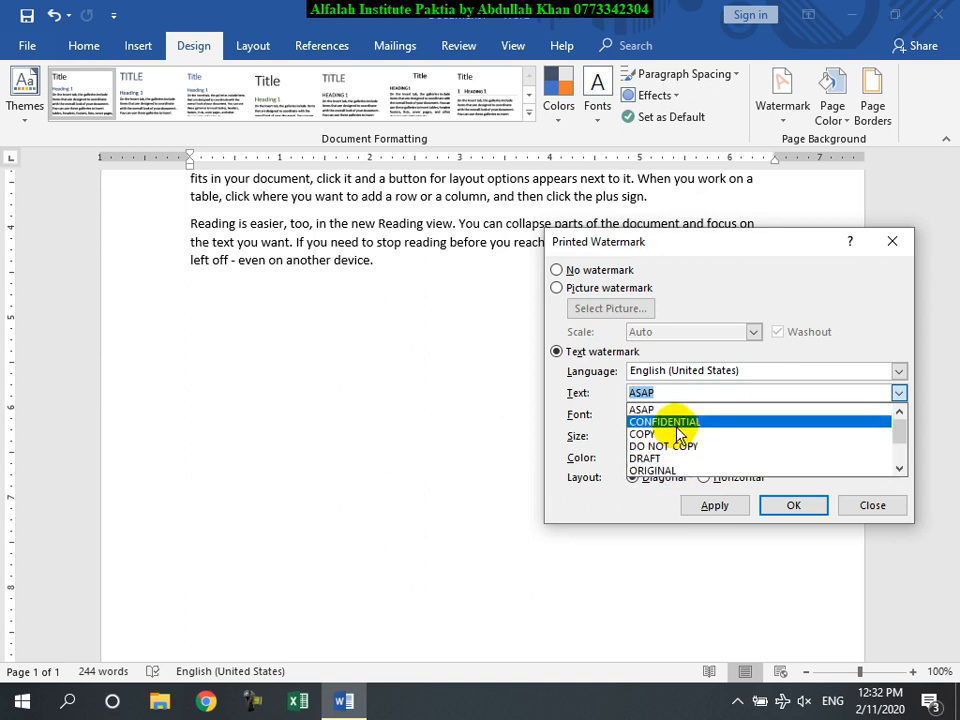
{"action": "scroll", "coordinate": [683, 446], "scroll_direction": "down", "scroll_amount": 1}
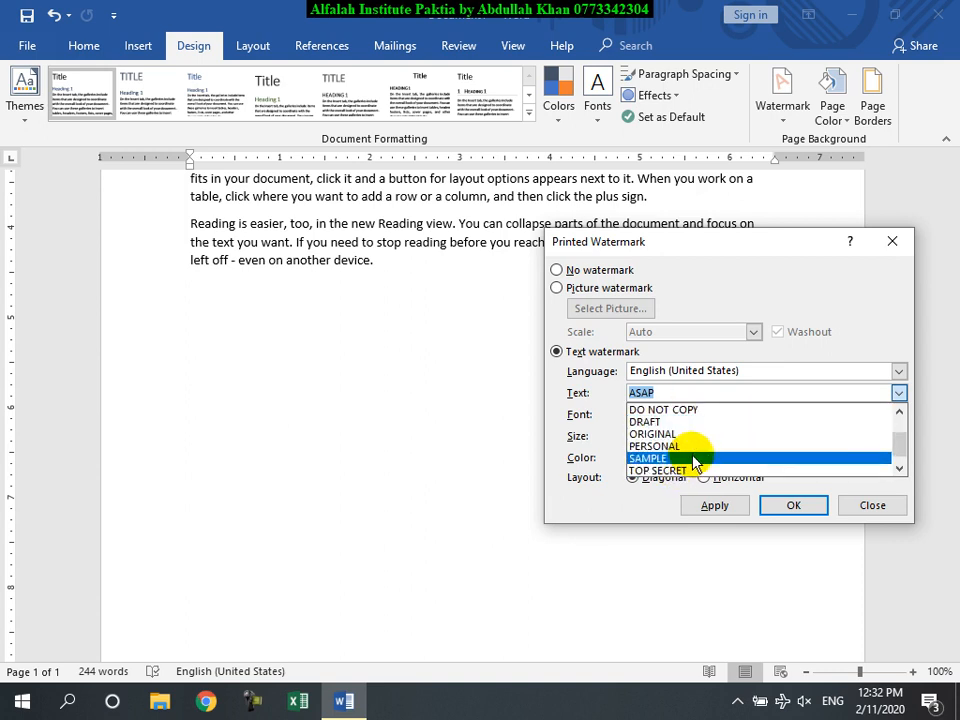
{"action": "left_click", "coordinate": [697, 443]}
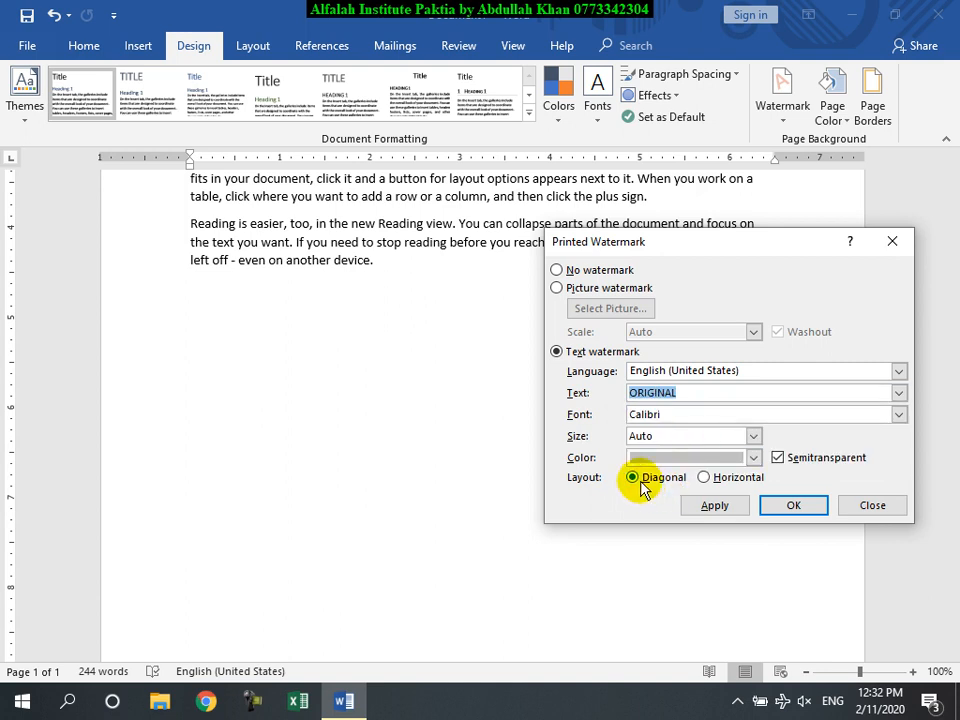
Step: Keep the watermark's Calibri font and Auto size, set its color to standard light blue, and apply it
{"action": "left_click", "coordinate": [899, 418]}
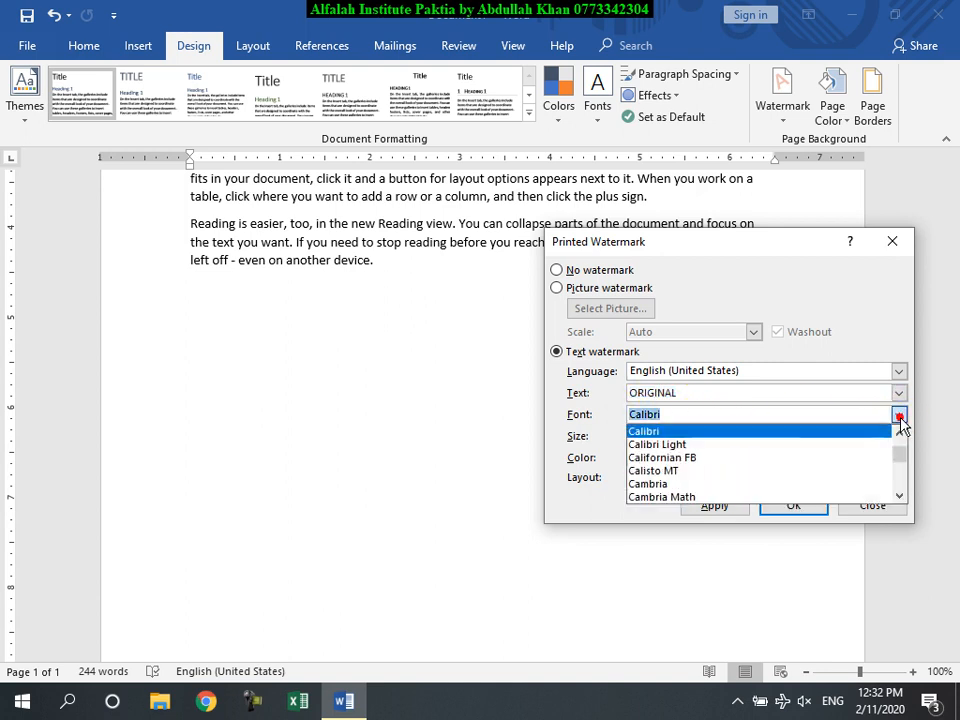
{"action": "left_click", "coordinate": [630, 430]}
{"action": "left_click", "coordinate": [754, 437]}
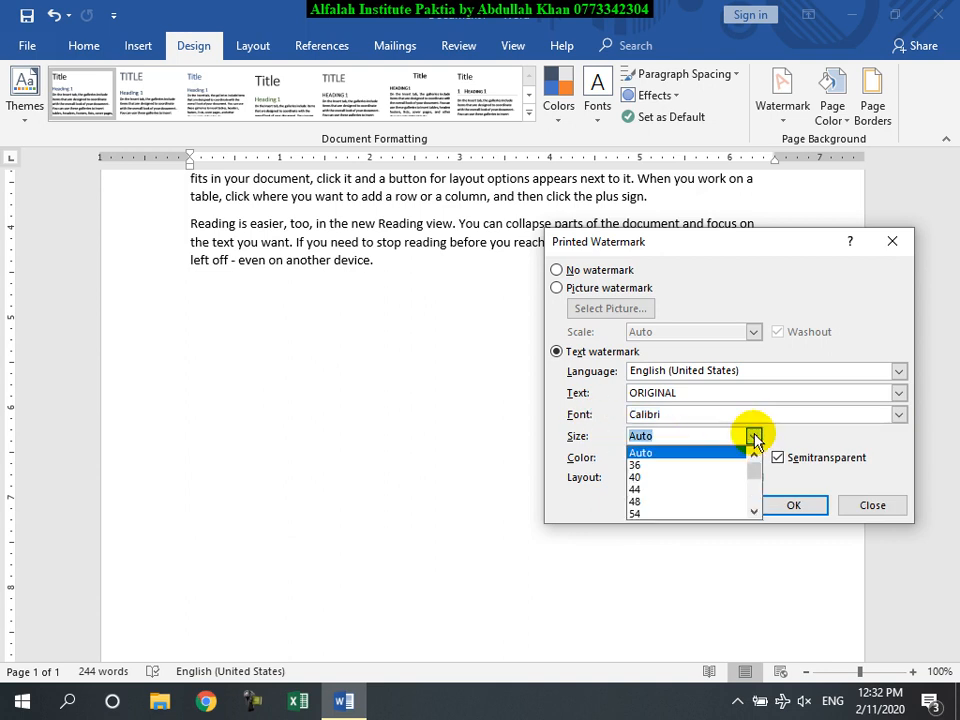
{"action": "left_click", "coordinate": [754, 437]}
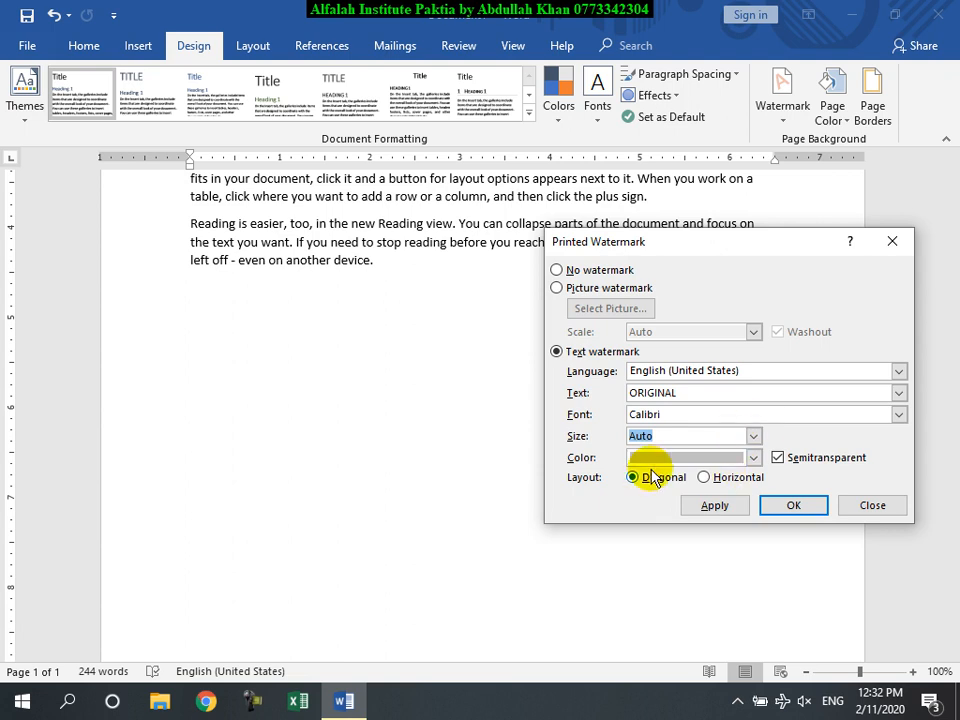
{"action": "left_click", "coordinate": [753, 457]}
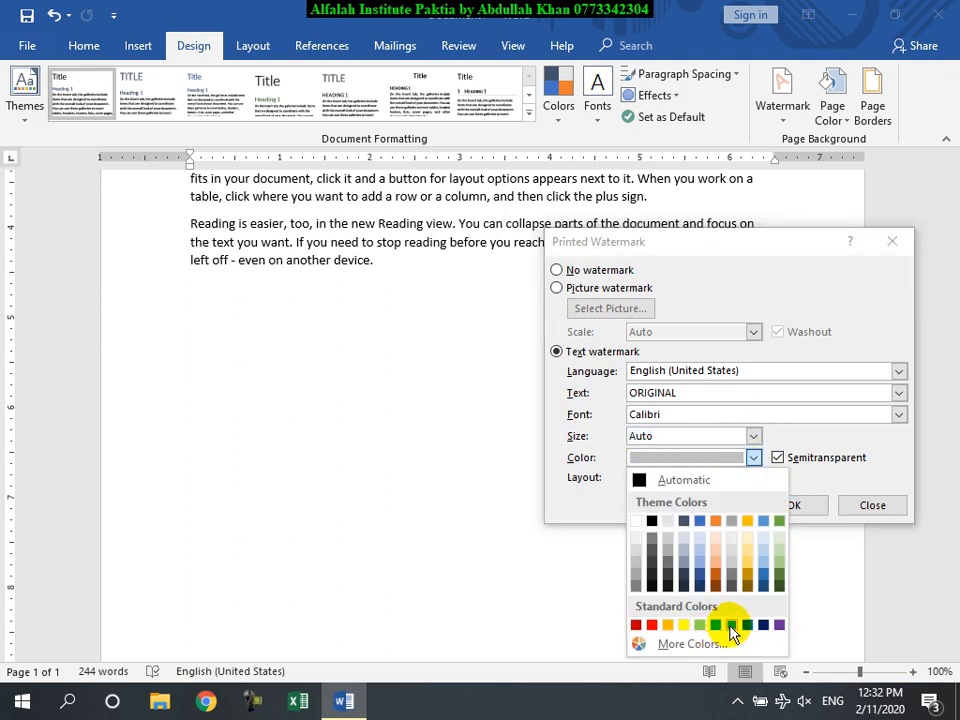
{"action": "left_click", "coordinate": [732, 626]}
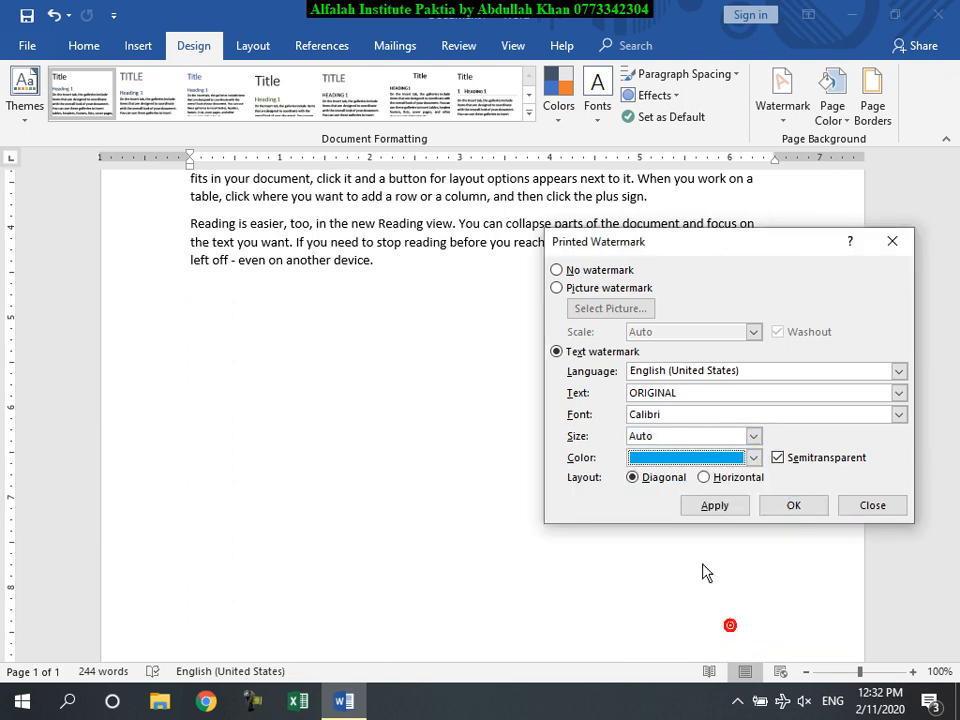
{"action": "left_click", "coordinate": [714, 506]}
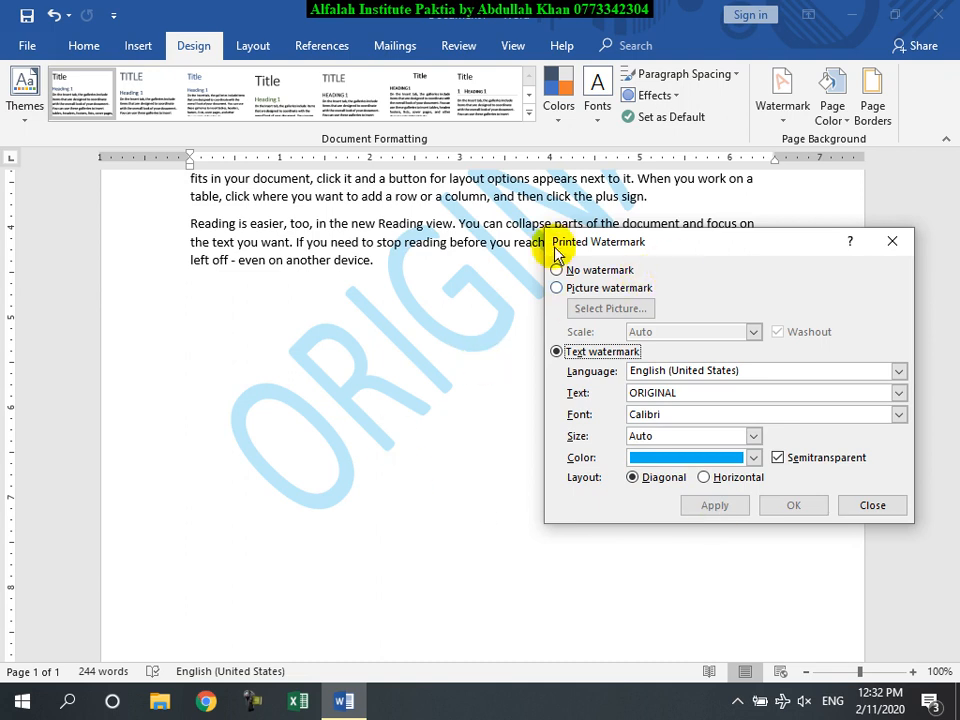
Step: Try the ORIGINAL watermark in the horizontal layout and return it to the diagonal layout
{"action": "left_click", "coordinate": [704, 477]}
{"action": "left_click", "coordinate": [712, 503]}
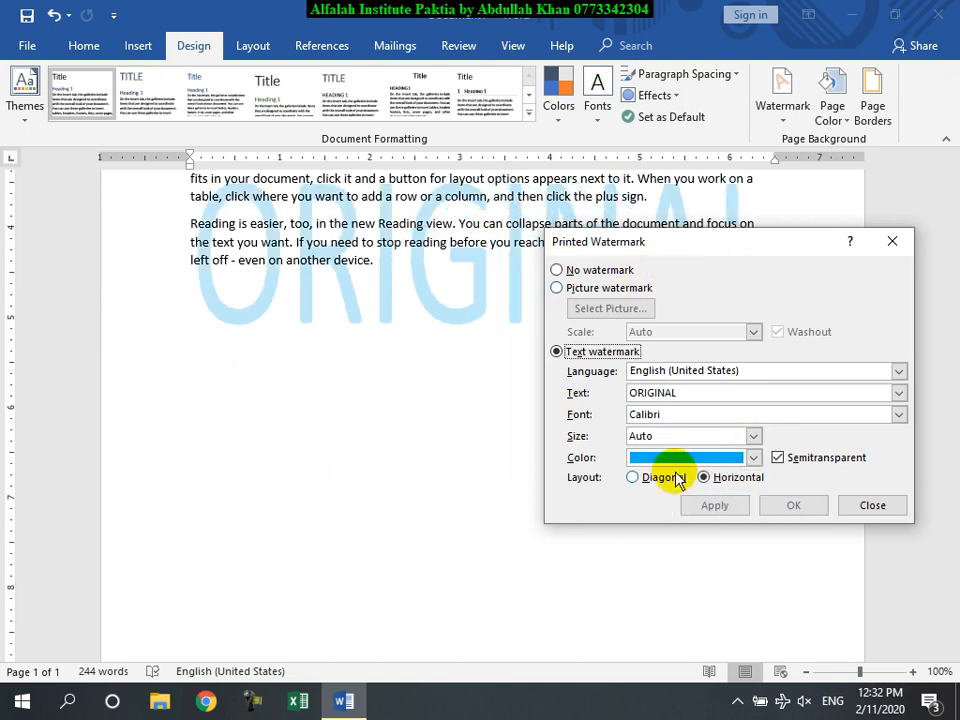
{"action": "left_click", "coordinate": [634, 477]}
{"action": "left_click", "coordinate": [710, 505]}
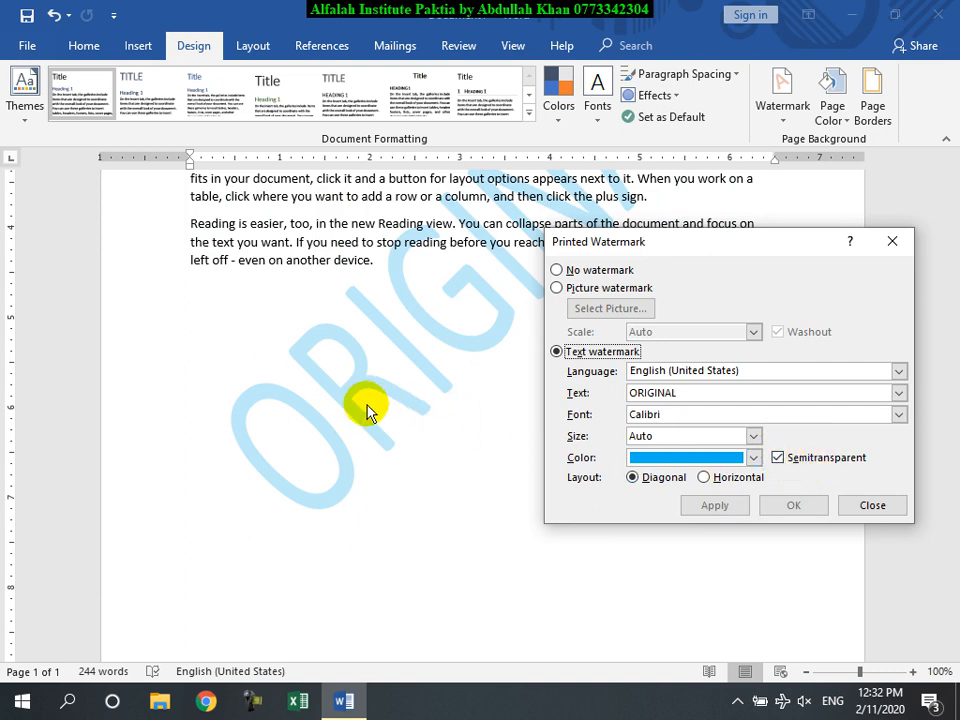
Step: Try the ORIGINAL watermark without semitransparency and apply it again with semitransparency enabled
{"action": "left_click", "coordinate": [778, 457]}
{"action": "left_click", "coordinate": [713, 505]}
{"action": "left_click", "coordinate": [818, 462]}
{"action": "left_click", "coordinate": [711, 506]}
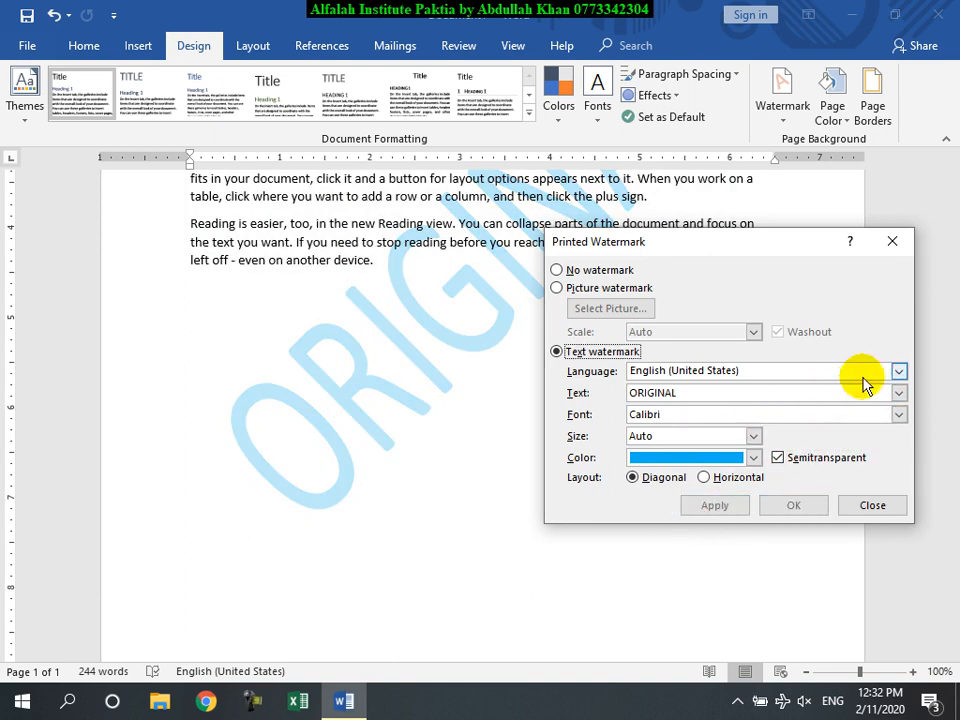
Step: Set the watermark language to Pashto, choose the preset text "مہ کوۍ نقل", and apply it
{"action": "left_click", "coordinate": [899, 373]}
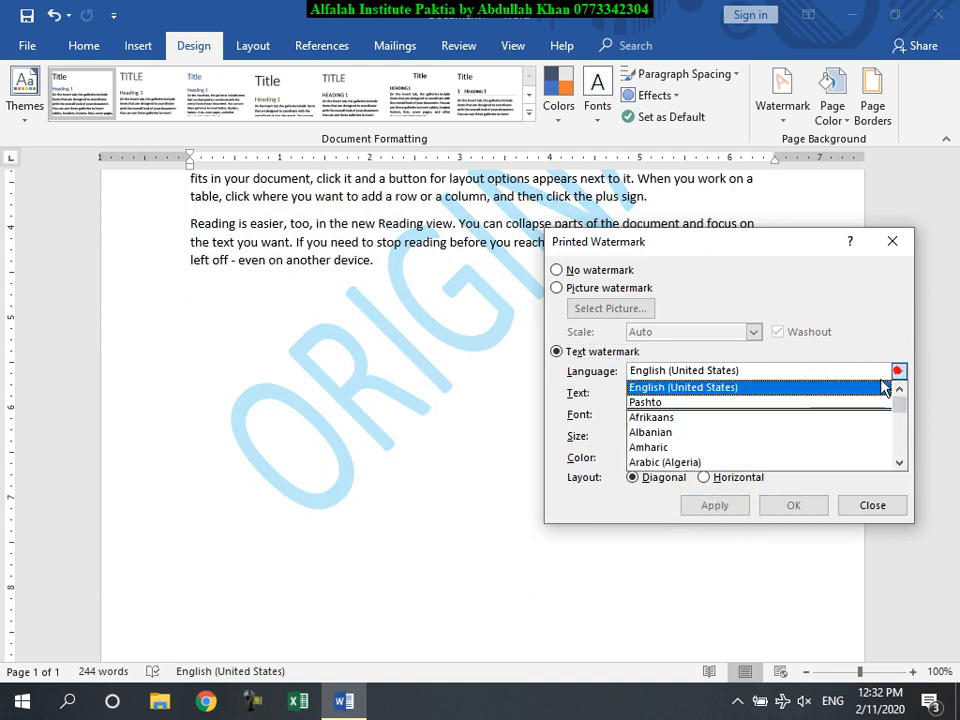
{"action": "left_click", "coordinate": [793, 404]}
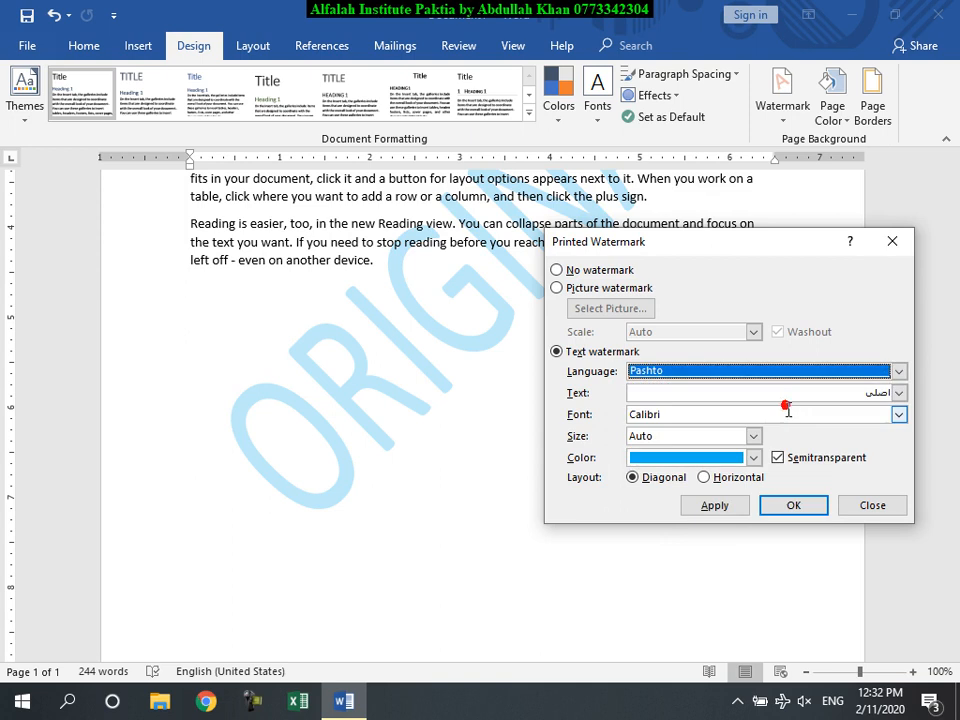
{"action": "left_click", "coordinate": [899, 394]}
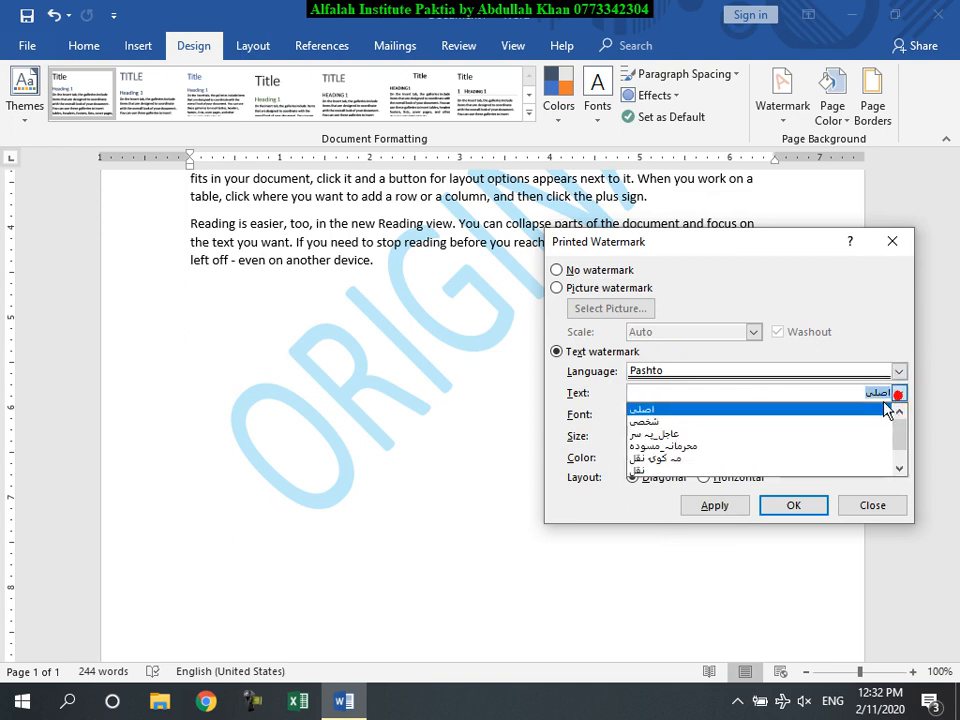
{"action": "left_click", "coordinate": [755, 457]}
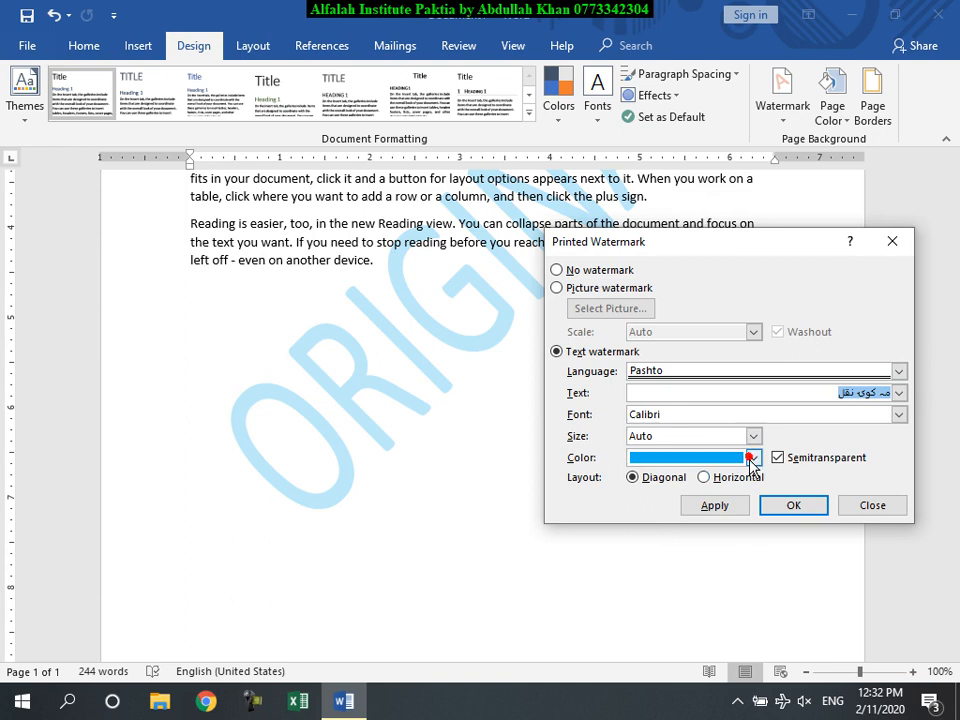
{"action": "left_click", "coordinate": [711, 506]}
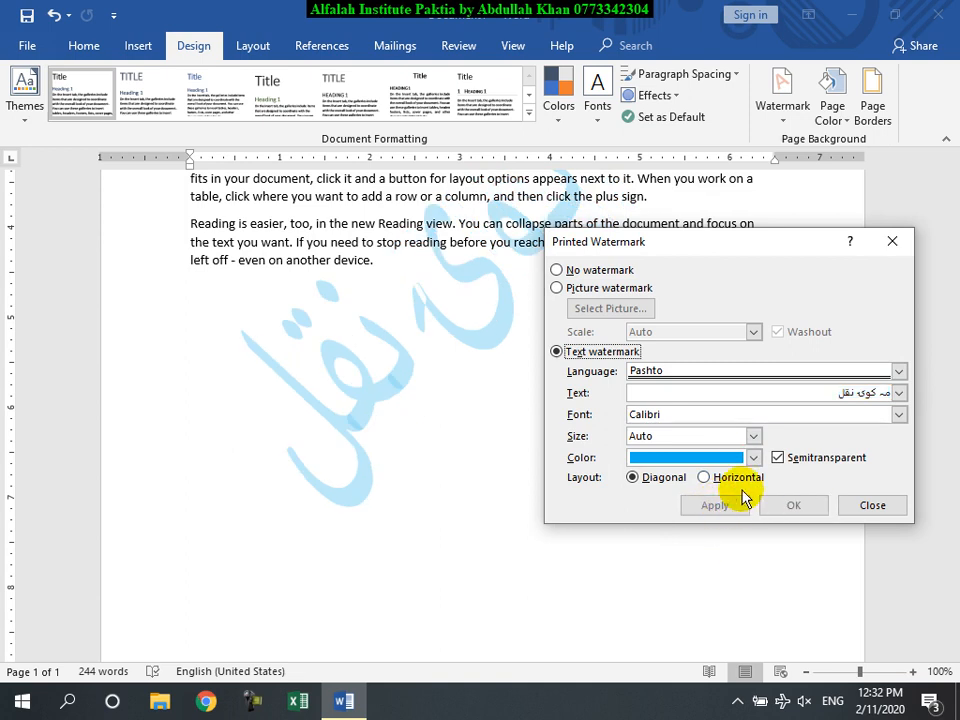
Step: Replace the Pashto watermark text with "اطلاعنامه"
{"action": "left_click", "coordinate": [836, 392]}
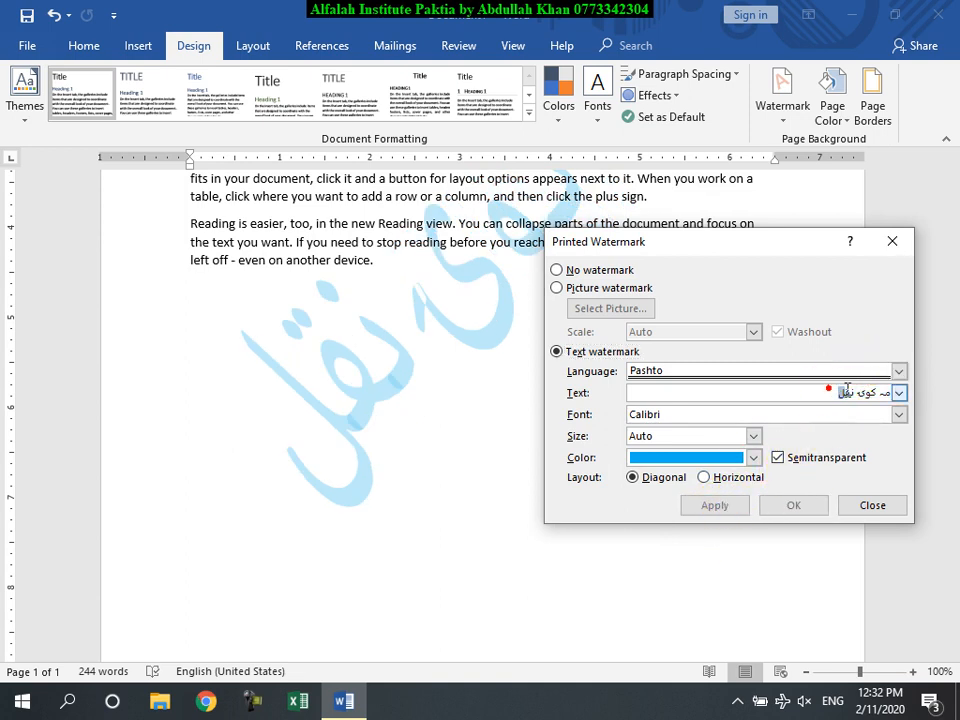
{"action": "left_click_drag", "start_coordinate": [836, 392], "coordinate": [921, 400]}
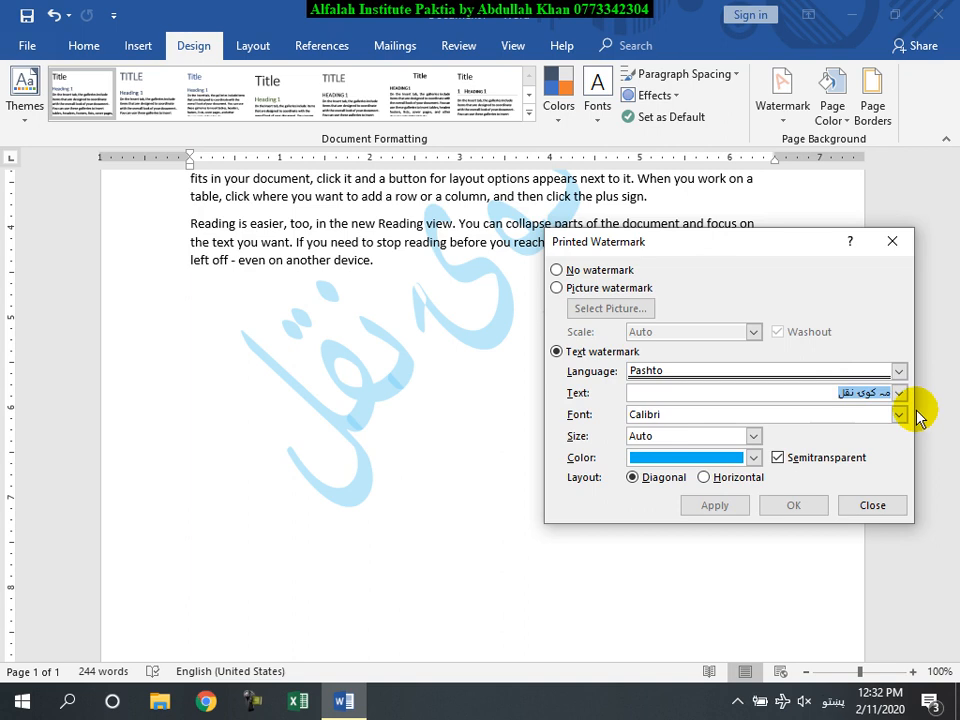
{"action": "type", "text": "اطلاعتامه"}
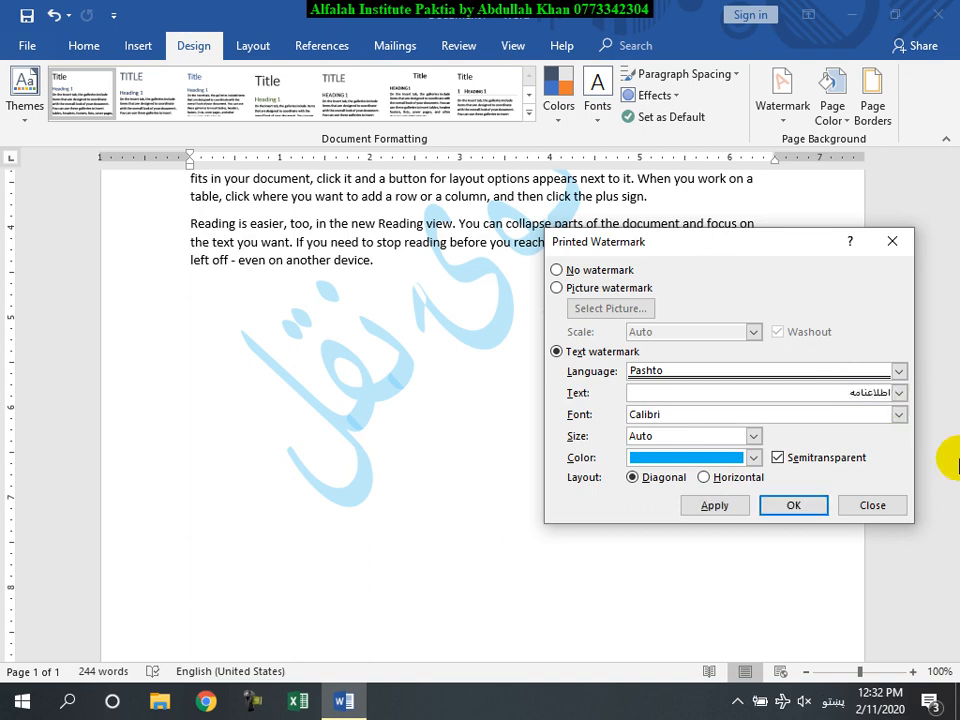
Step: Set the watermark font to Bahij Zar, apply the watermark, and check it on the page
{"action": "left_click", "coordinate": [899, 414]}
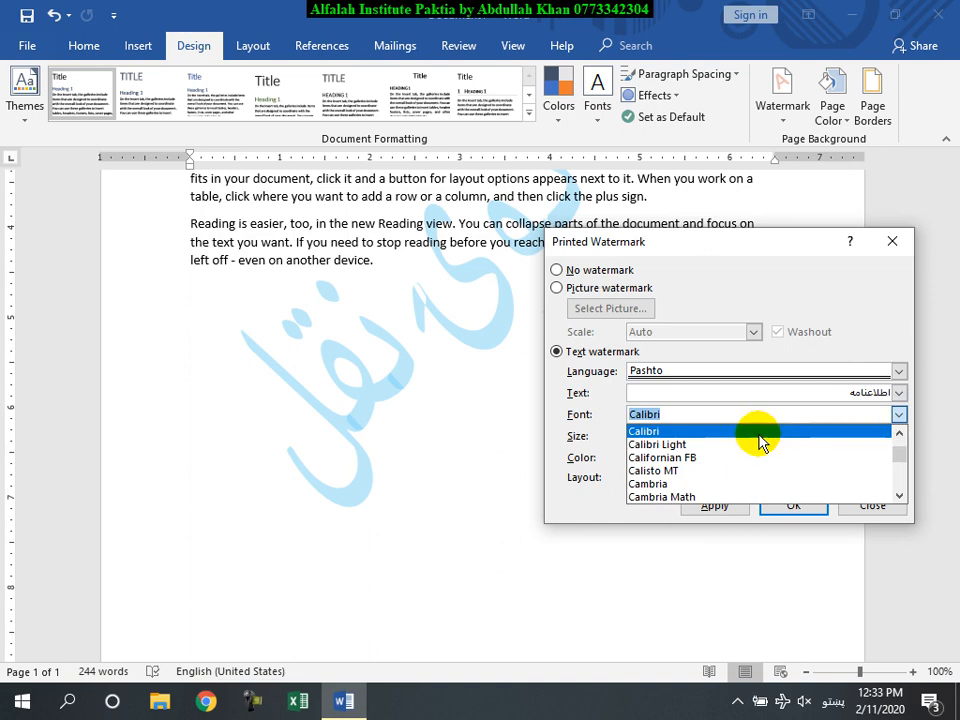
{"action": "type", "text": "ذ"}
{"action": "key", "text": "alt+shift"}
{"action": "type", "text": "b"}
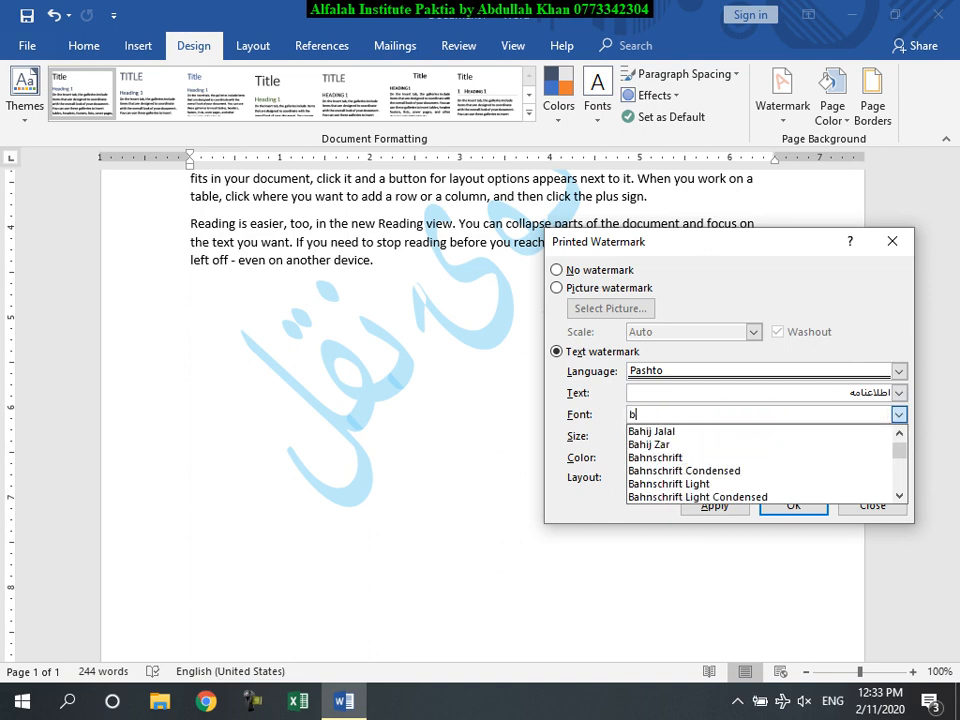
{"action": "left_click", "coordinate": [763, 451]}
{"action": "left_click", "coordinate": [716, 507]}
{"action": "left_click", "coordinate": [876, 508]}
{"action": "scroll", "coordinate": [621, 510], "scroll_direction": "up", "scroll_amount": 7}
{"action": "scroll", "coordinate": [636, 514], "scroll_direction": "down", "scroll_amount": 5}
{"action": "scroll", "coordinate": [639, 517], "scroll_direction": "up", "scroll_amount": 4}
{"action": "scroll", "coordinate": [643, 456], "scroll_direction": "down", "scroll_amount": 2}
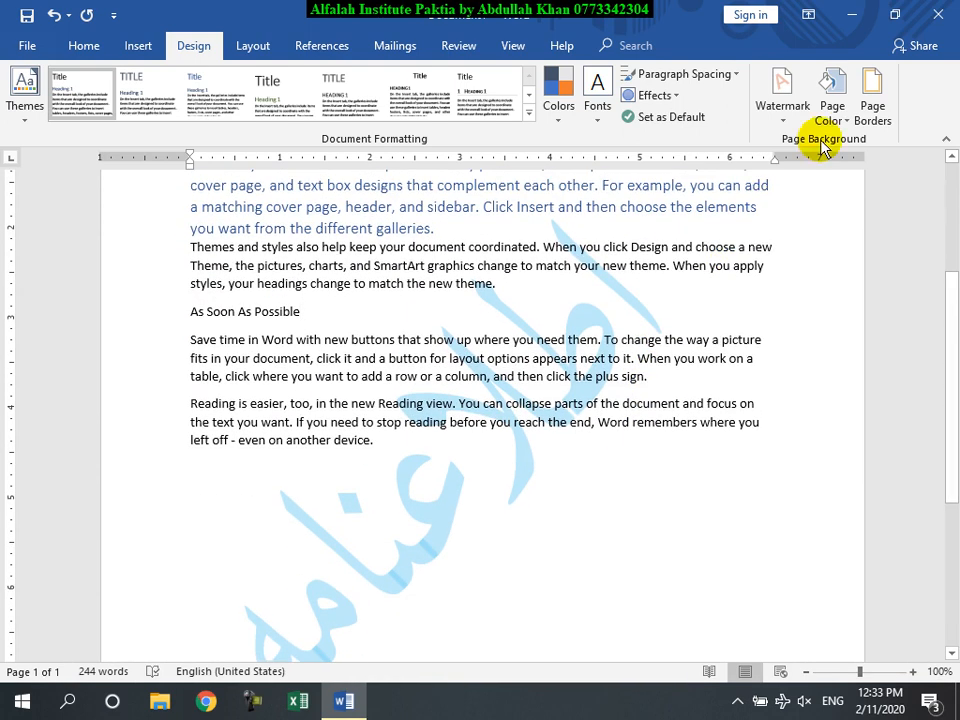
Step: Remove the watermark from the document and view the page at a smaller zoom
{"action": "left_click", "coordinate": [792, 122]}
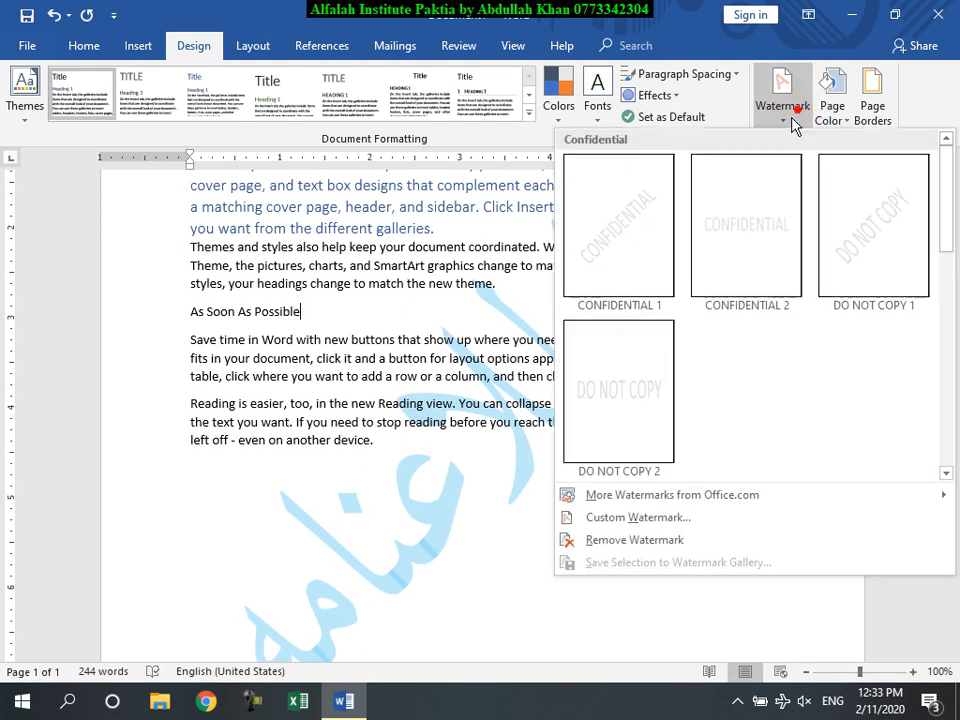
{"action": "left_click", "coordinate": [622, 540]}
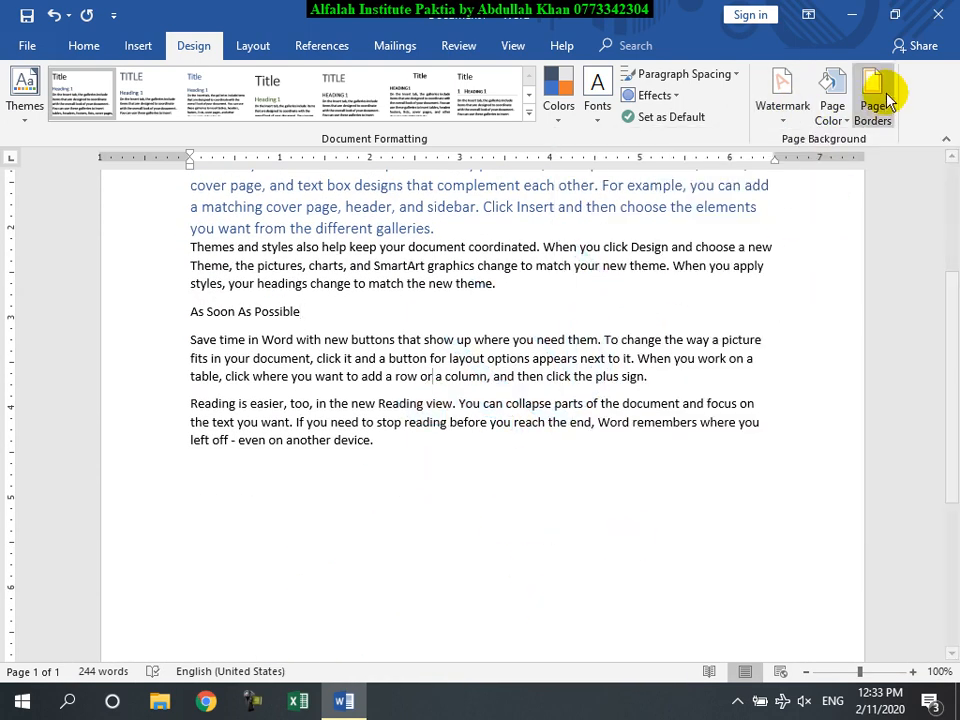
{"action": "scroll", "coordinate": [612, 349], "scroll_direction": "up", "scroll_amount": 3}
{"action": "scroll", "coordinate": [612, 349], "scroll_direction": "down", "scroll_amount": 3}
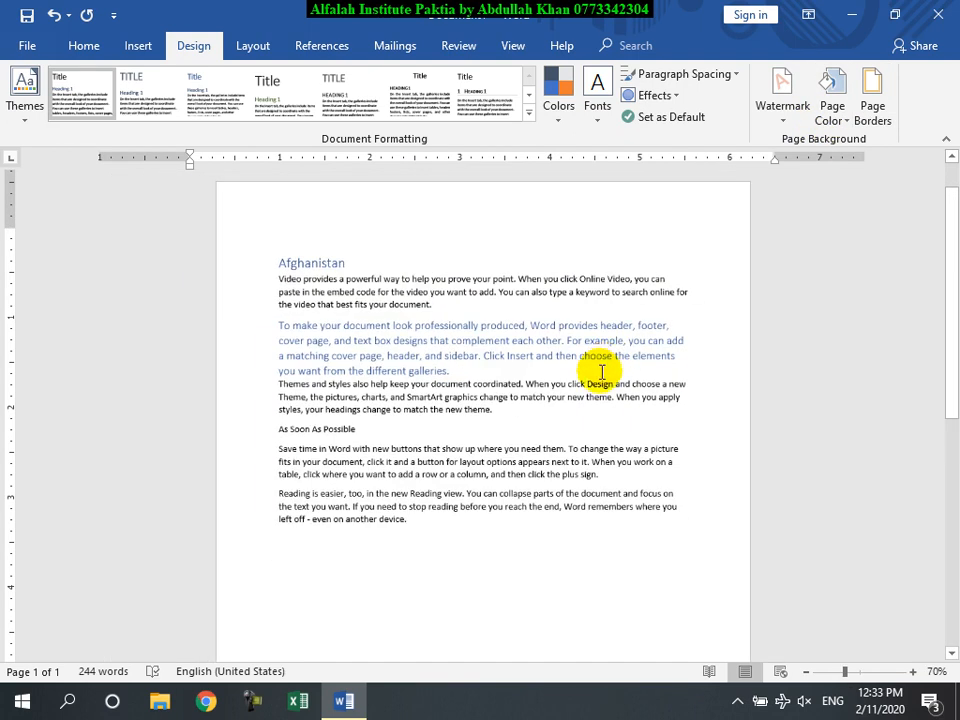
Step: Set the page color to standard light green and check the page in the print preview
{"action": "left_click", "coordinate": [829, 112]}
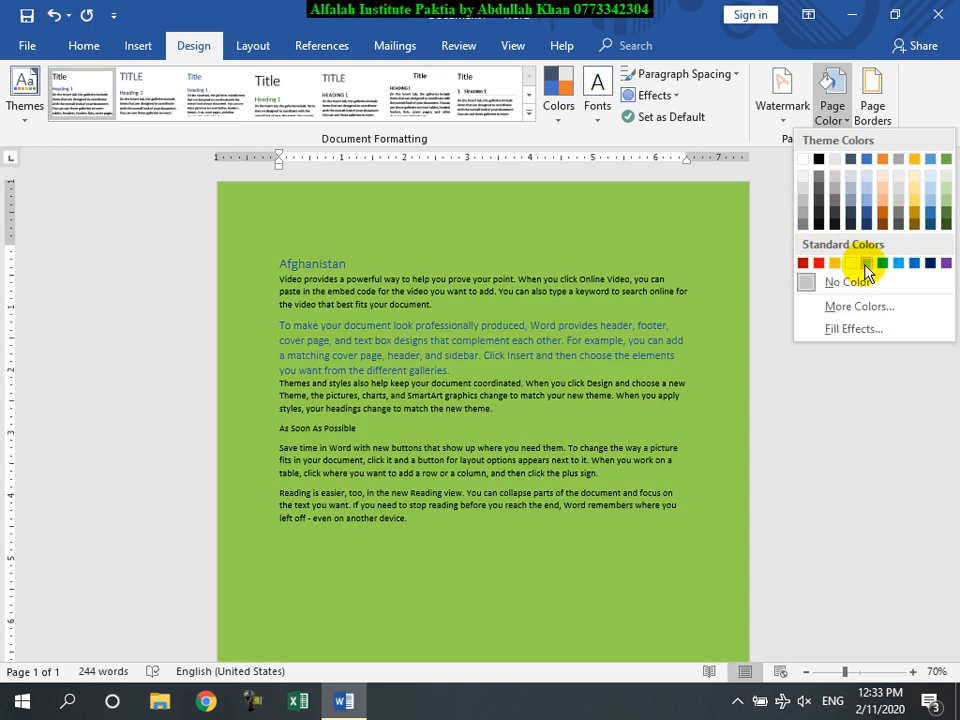
{"action": "left_click", "coordinate": [866, 264]}
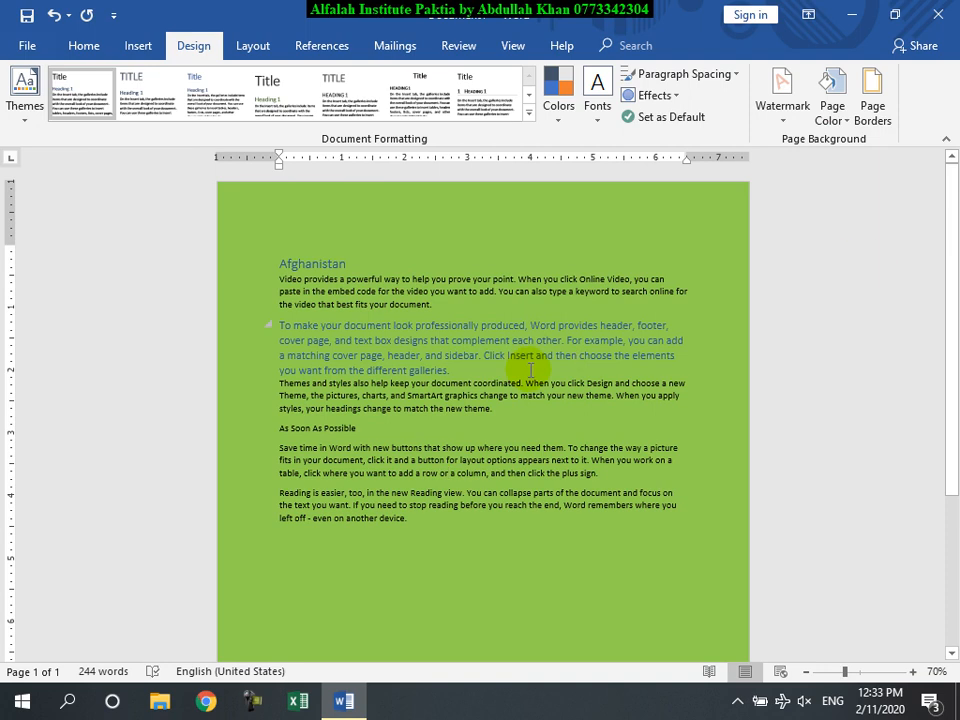
{"action": "key", "text": "ctrl+p"}
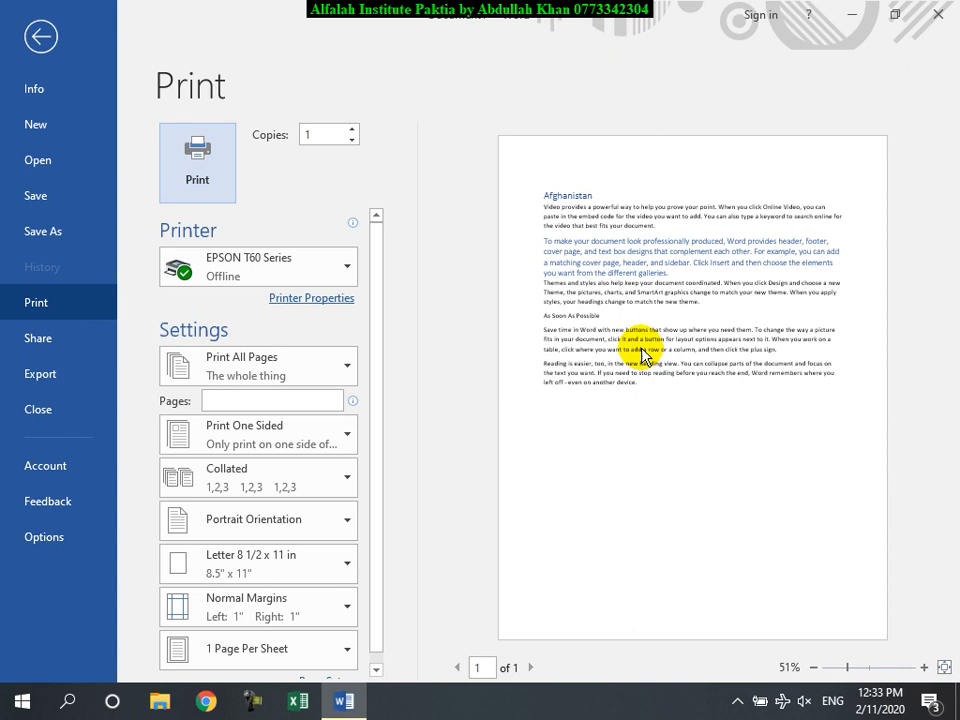
Step: Enable printing of background colors and images in the display options, and check the print preview again
{"action": "left_click", "coordinate": [26, 540]}
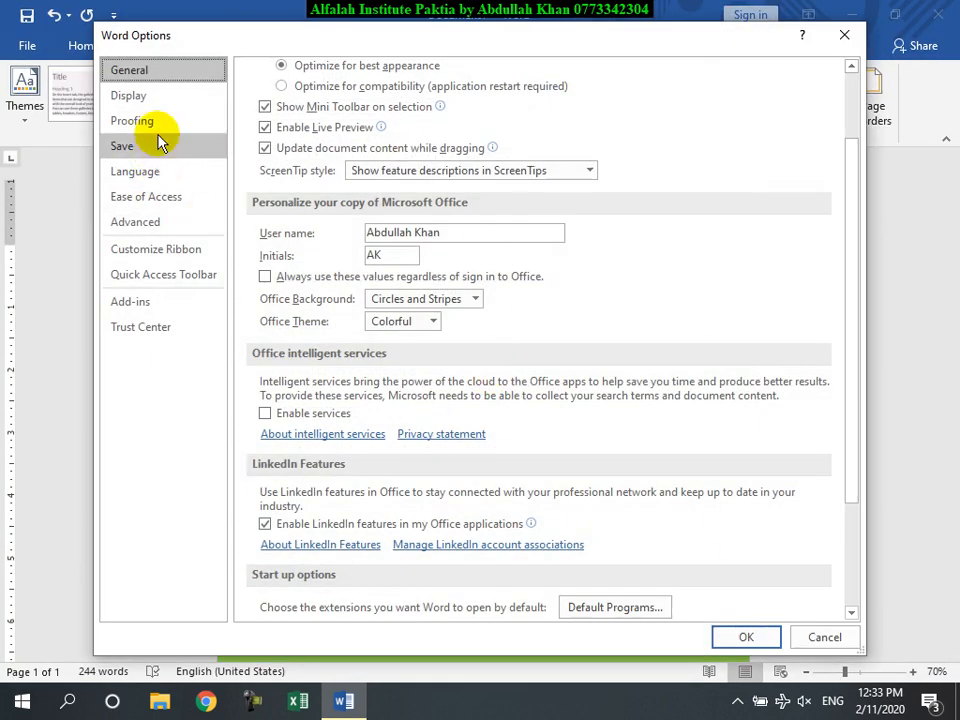
{"action": "left_click", "coordinate": [143, 104]}
{"action": "left_click", "coordinate": [264, 455]}
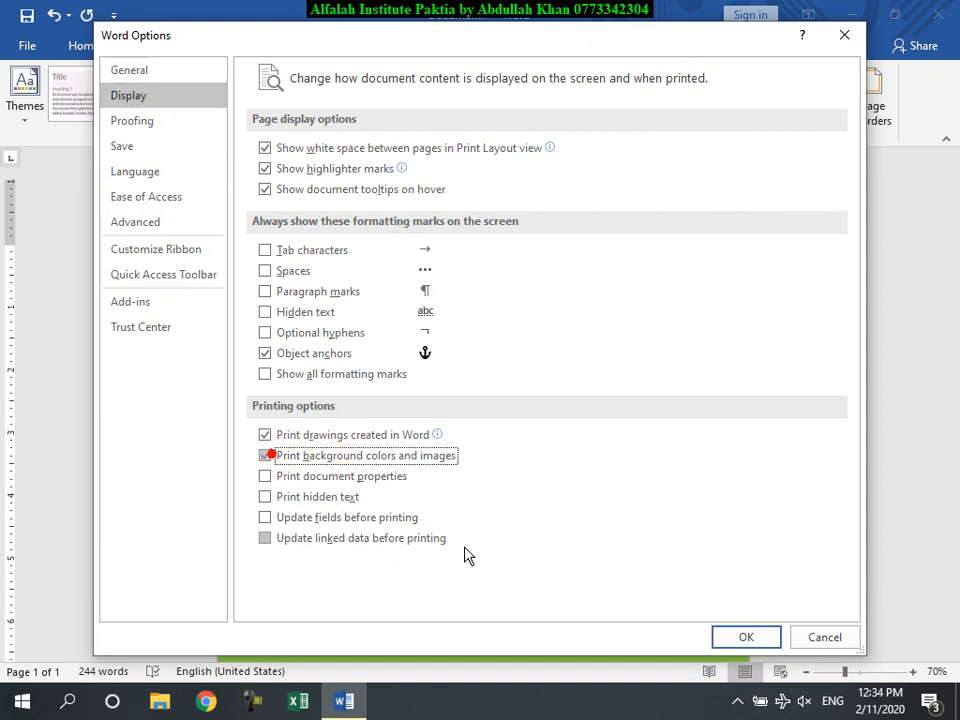
{"action": "left_click", "coordinate": [748, 638]}
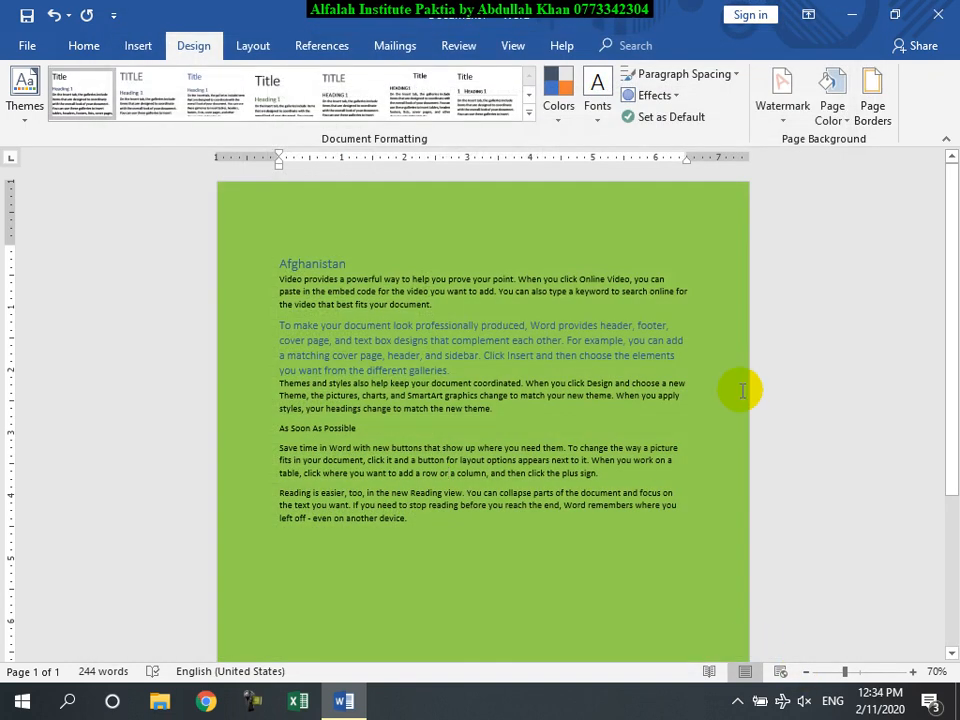
{"action": "key", "text": "ctrl+p"}
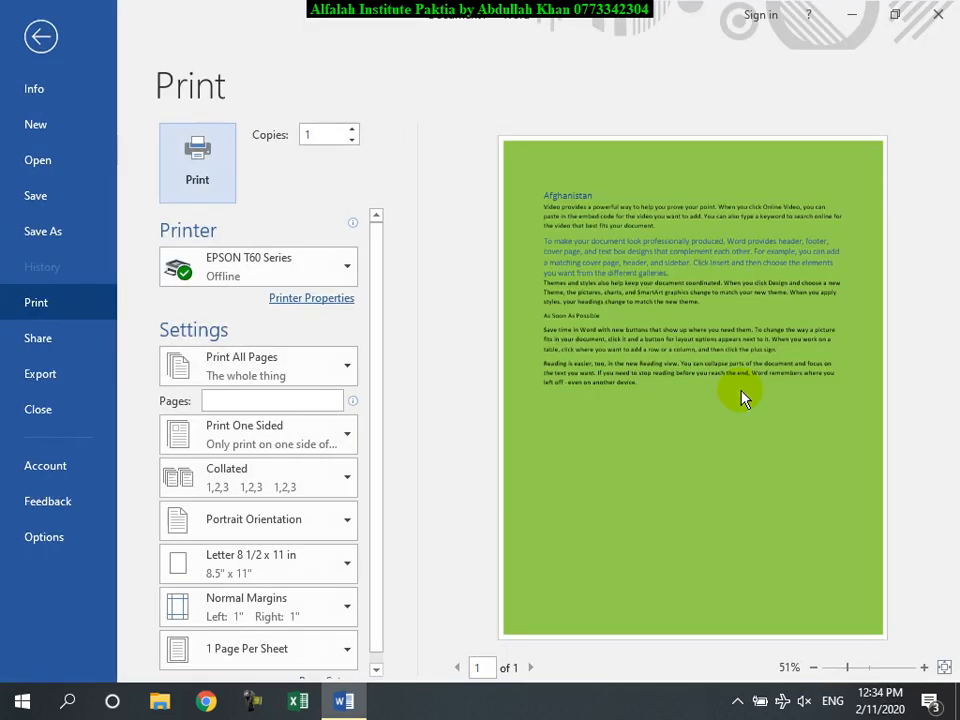
Step: Disable printing of background colors and images in the display options
{"action": "left_click", "coordinate": [28, 537]}
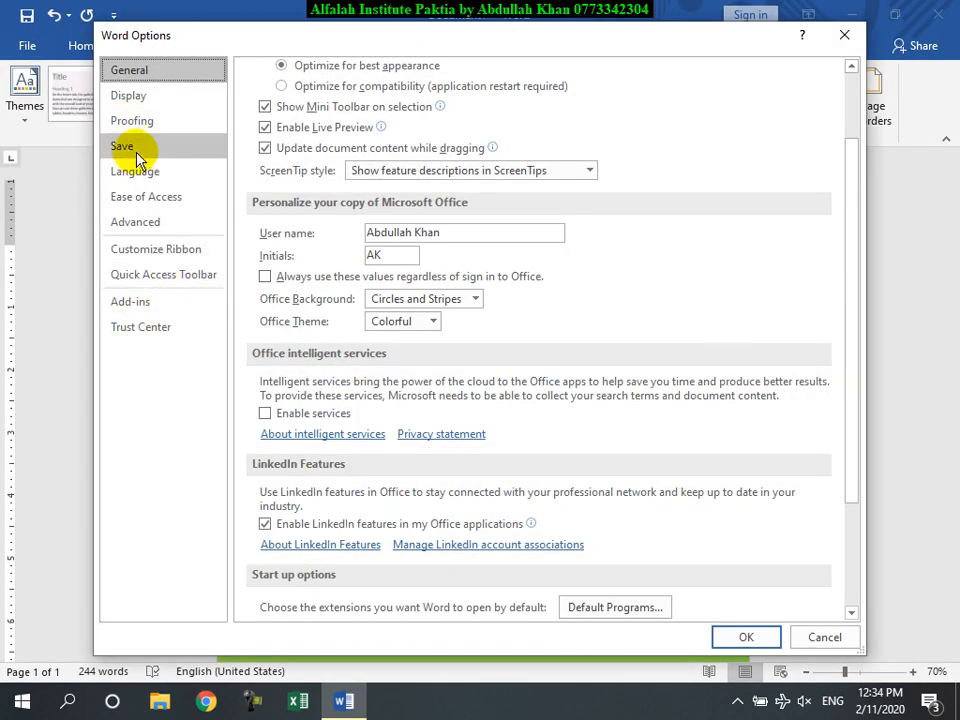
{"action": "left_click", "coordinate": [130, 96]}
{"action": "left_click", "coordinate": [266, 455]}
{"action": "left_click", "coordinate": [742, 637]}
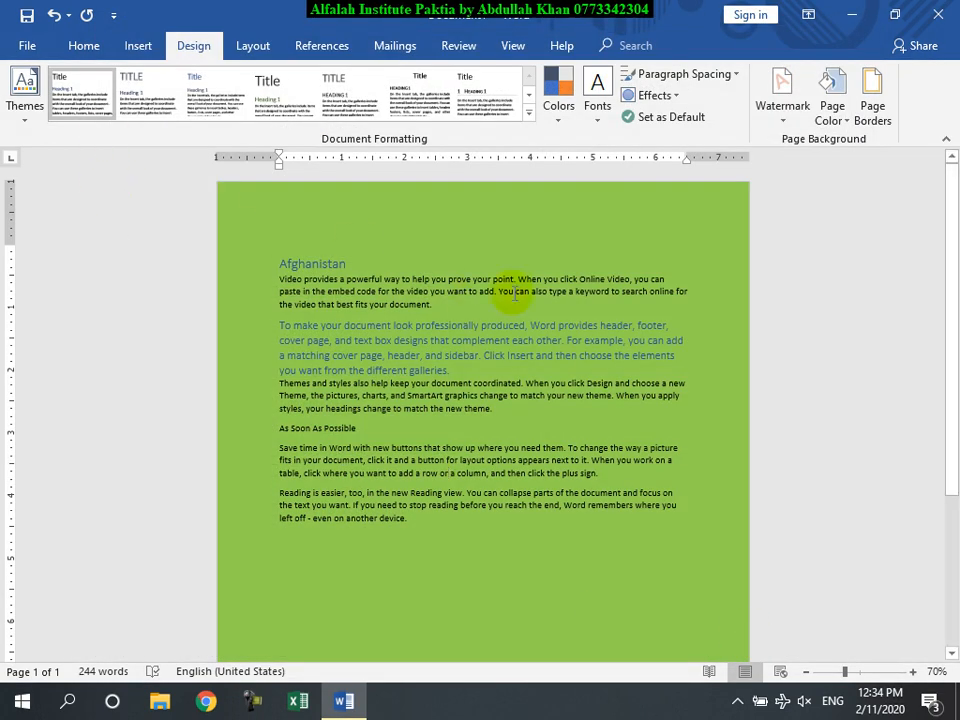
Step: Reset the page background to No Color
{"action": "left_click", "coordinate": [830, 115]}
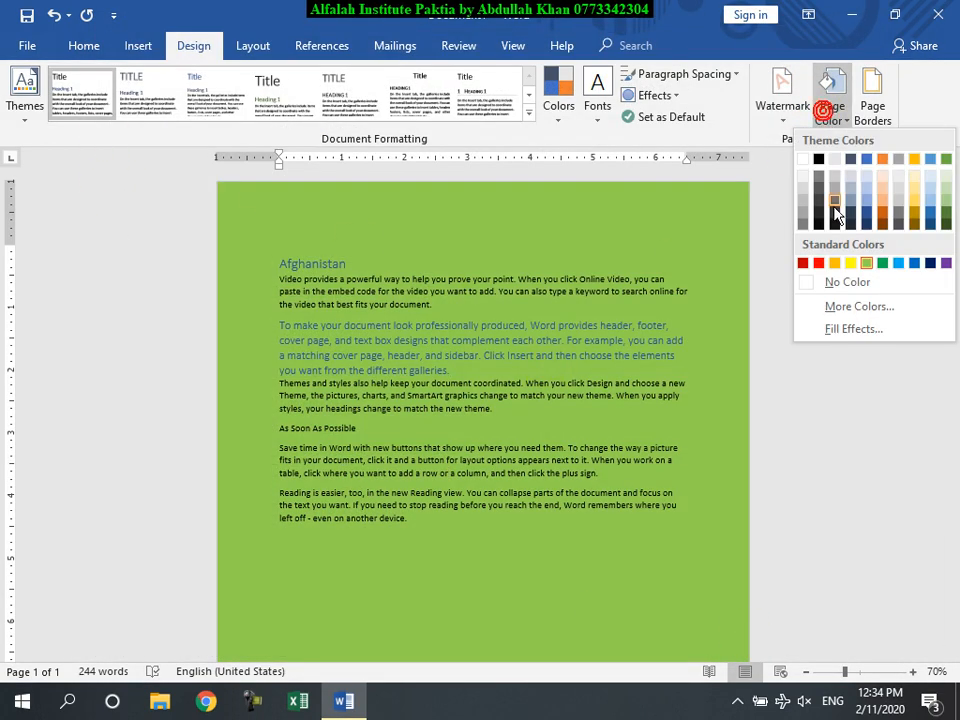
{"action": "left_click", "coordinate": [831, 281]}
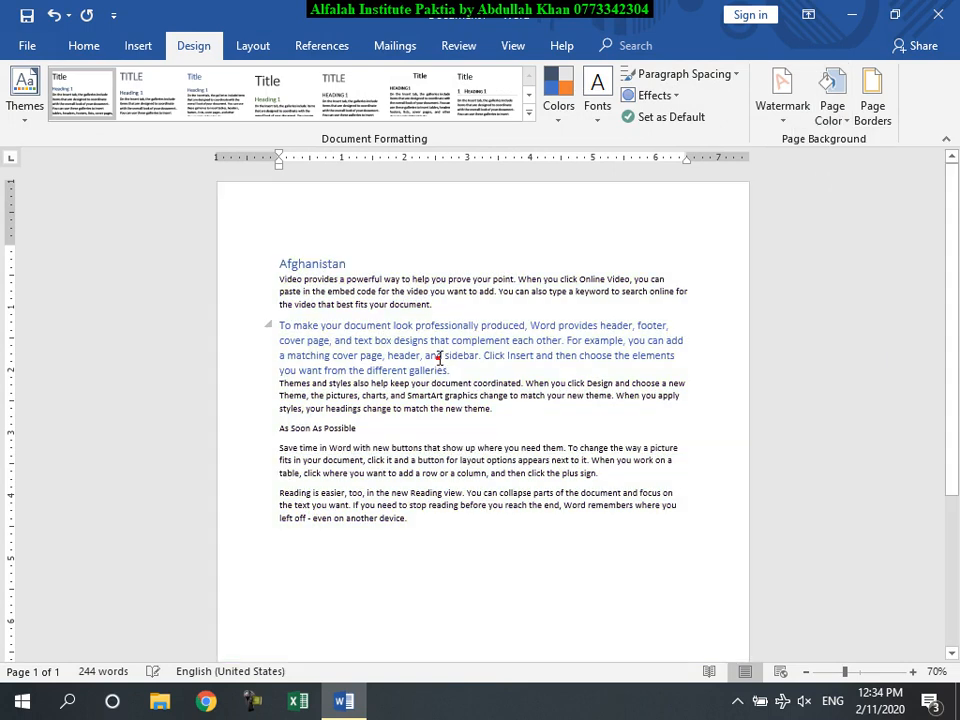
{"action": "scroll", "coordinate": [491, 433], "scroll_direction": "up", "scroll_amount": 3}
{"action": "scroll", "coordinate": [500, 400], "scroll_direction": "up", "scroll_amount": 2}
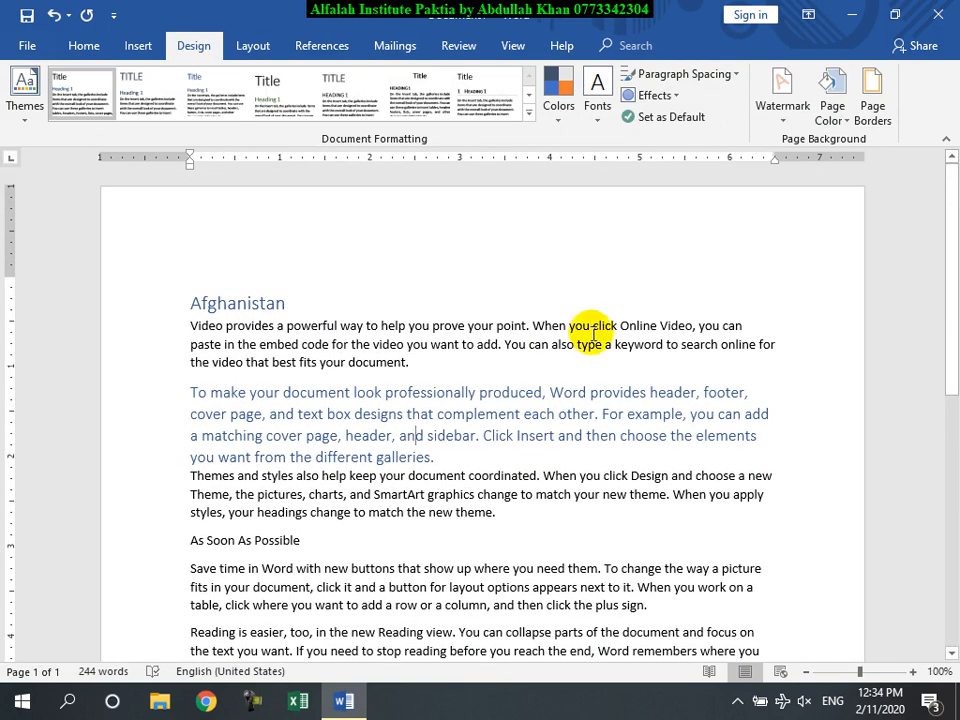
{"action": "left_click", "coordinate": [831, 115]}
{"action": "left_click", "coordinate": [836, 306]}
{"action": "left_click", "coordinate": [409, 305]}
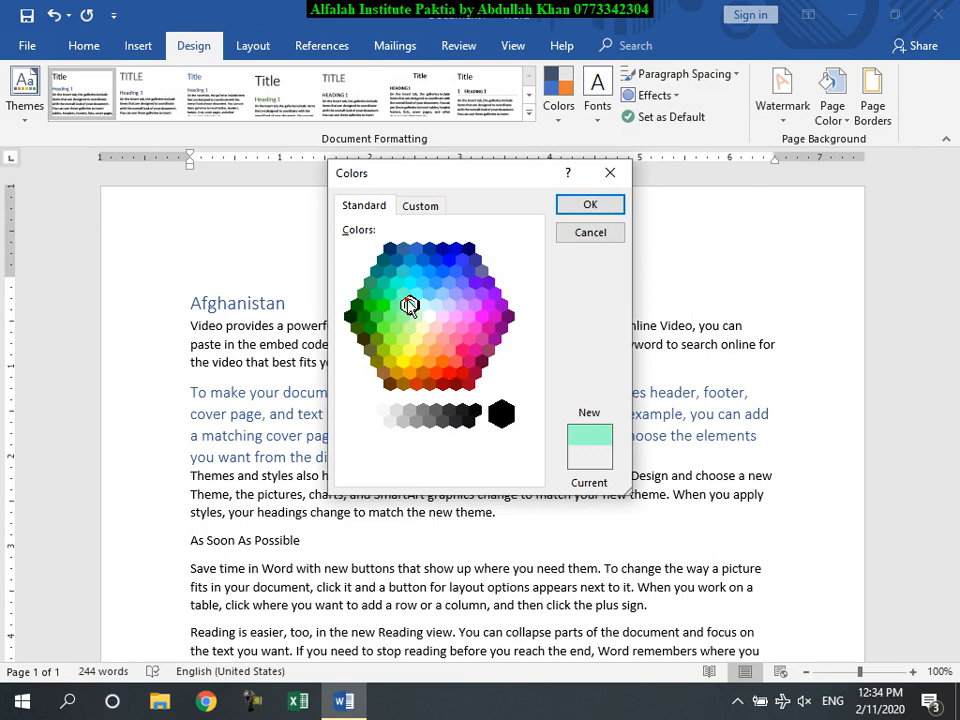
{"action": "left_click", "coordinate": [420, 206]}
{"action": "left_click", "coordinate": [590, 232]}
Step: Fill the page background with a one-color gradient in standard red with Diagonal up shading, and view the page
{"action": "left_click", "coordinate": [826, 120]}
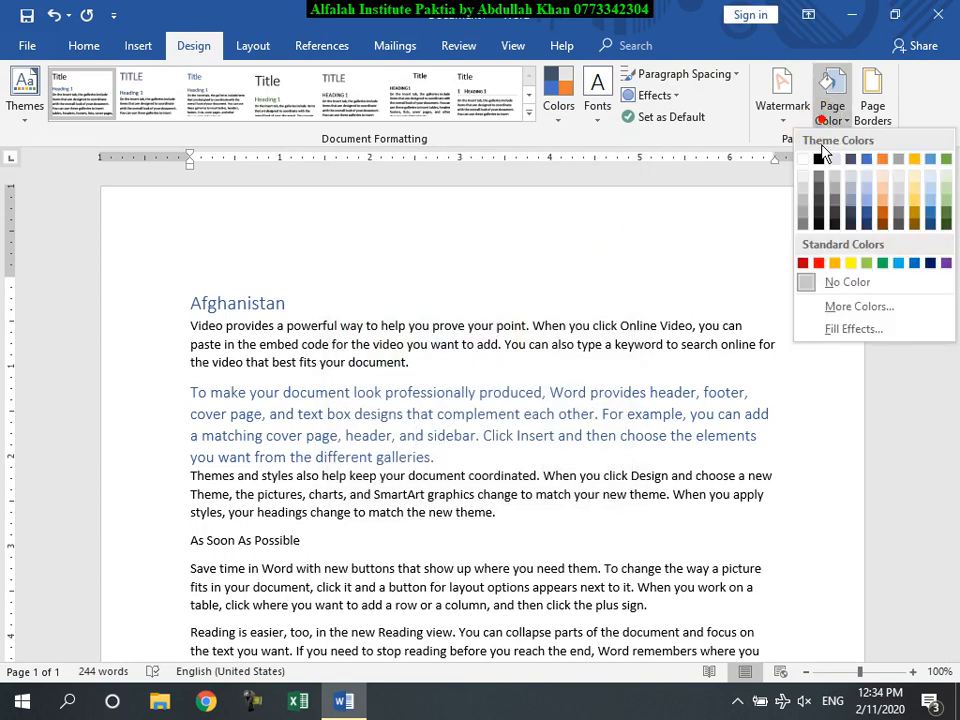
{"action": "left_click", "coordinate": [855, 327]}
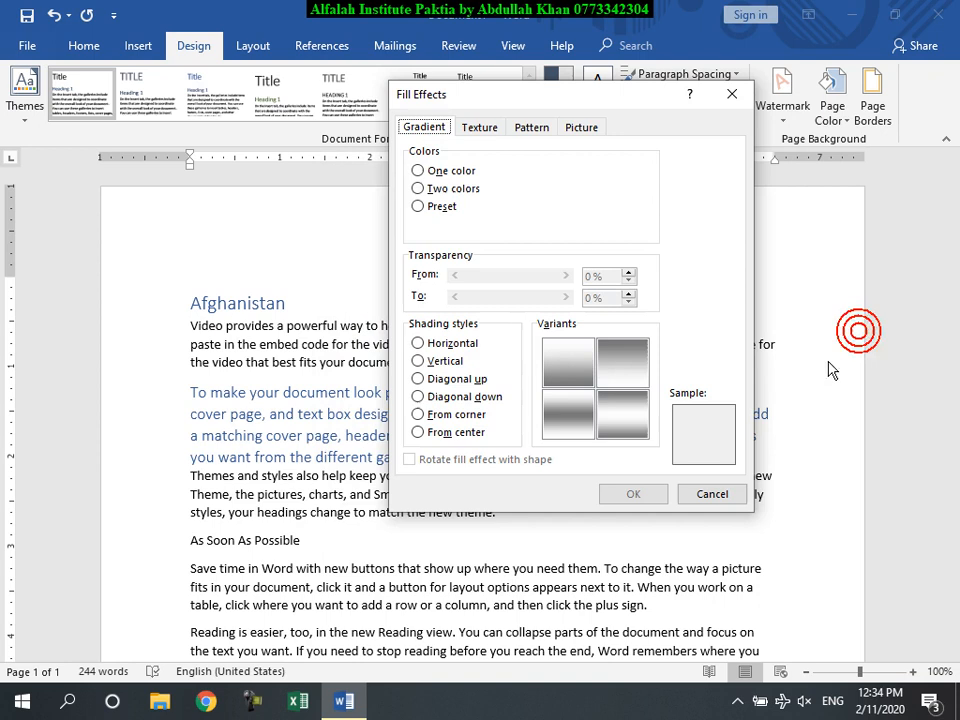
{"action": "left_click", "coordinate": [417, 170]}
{"action": "left_click", "coordinate": [628, 188]}
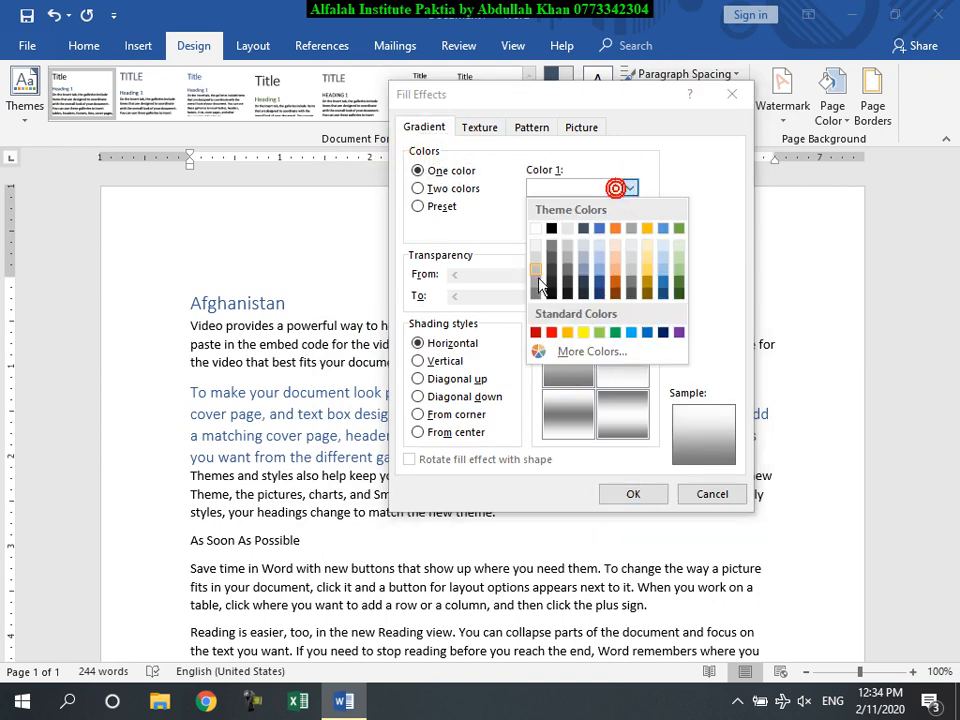
{"action": "left_click", "coordinate": [551, 332]}
{"action": "left_click", "coordinate": [418, 396]}
{"action": "left_click", "coordinate": [440, 379]}
{"action": "left_click", "coordinate": [443, 414]}
{"action": "left_click", "coordinate": [450, 379]}
{"action": "left_click", "coordinate": [633, 494]}
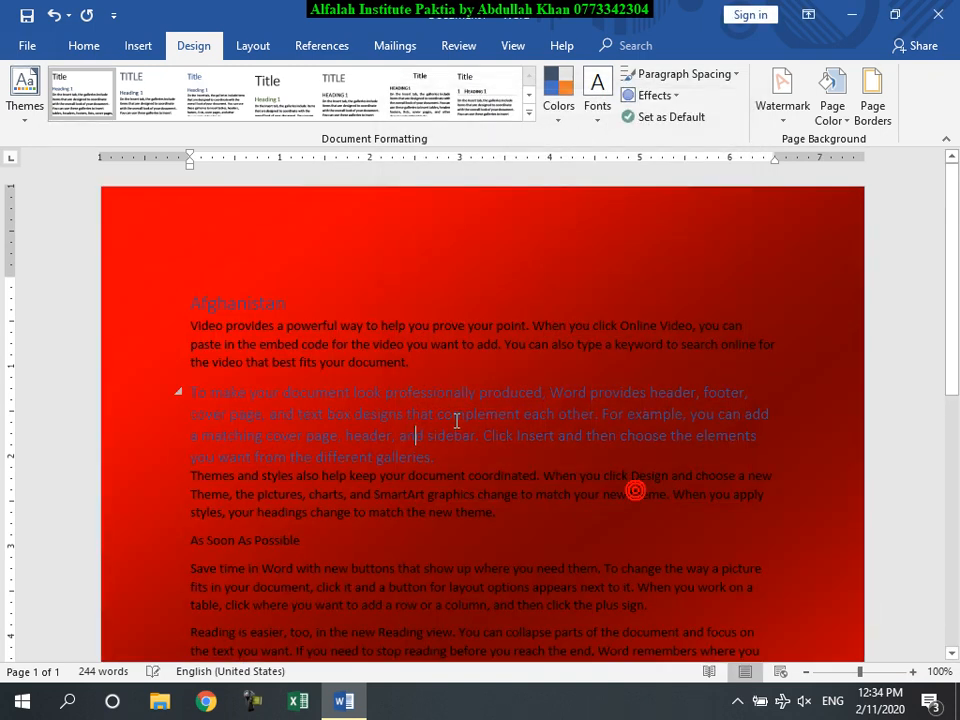
{"action": "scroll", "coordinate": [484, 441], "scroll_direction": "down", "scroll_amount": 10}
{"action": "scroll", "coordinate": [474, 459], "scroll_direction": "up", "scroll_amount": 10}
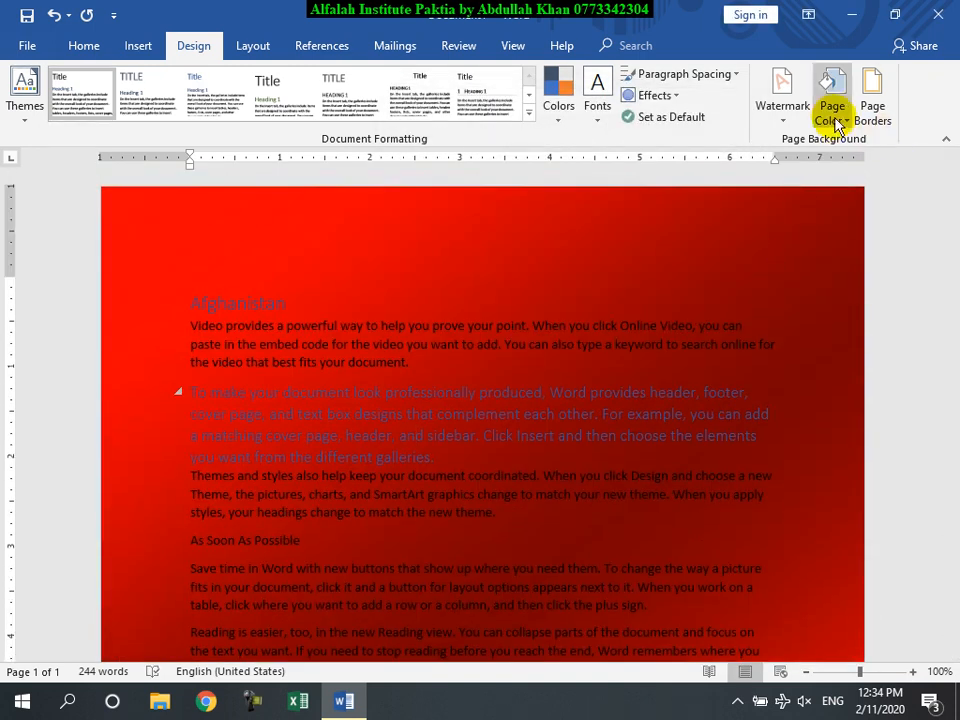
Step: Change the page background to a two-color gradient from red to standard yellow, keeping Diagonal up shading
{"action": "left_click", "coordinate": [836, 112]}
{"action": "left_click", "coordinate": [845, 330]}
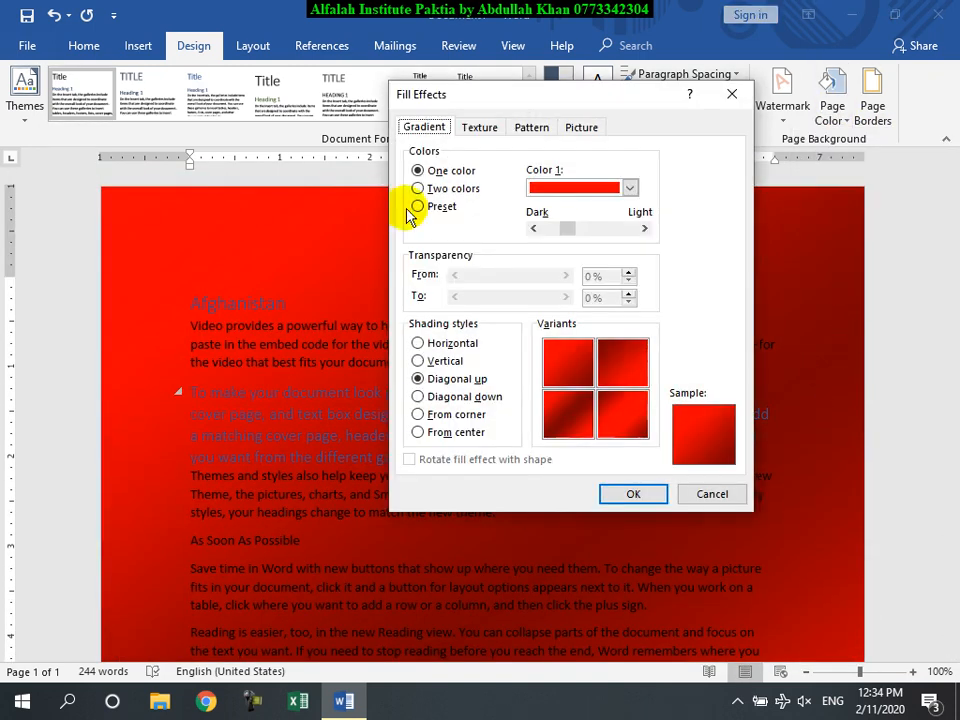
{"action": "left_click", "coordinate": [422, 188]}
{"action": "left_click", "coordinate": [588, 227]}
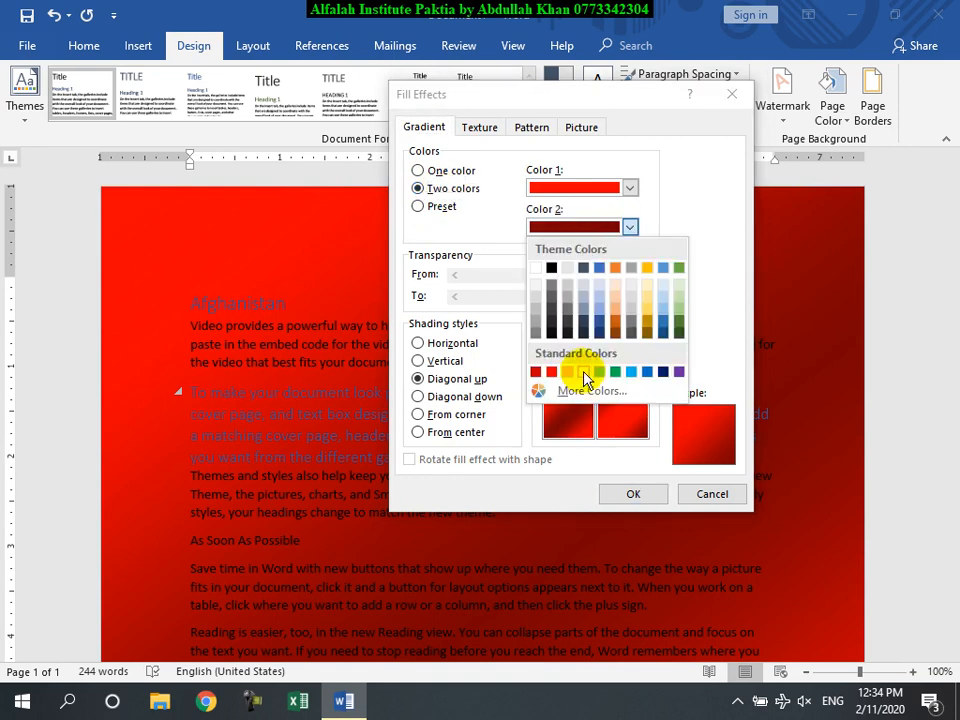
{"action": "left_click", "coordinate": [584, 372]}
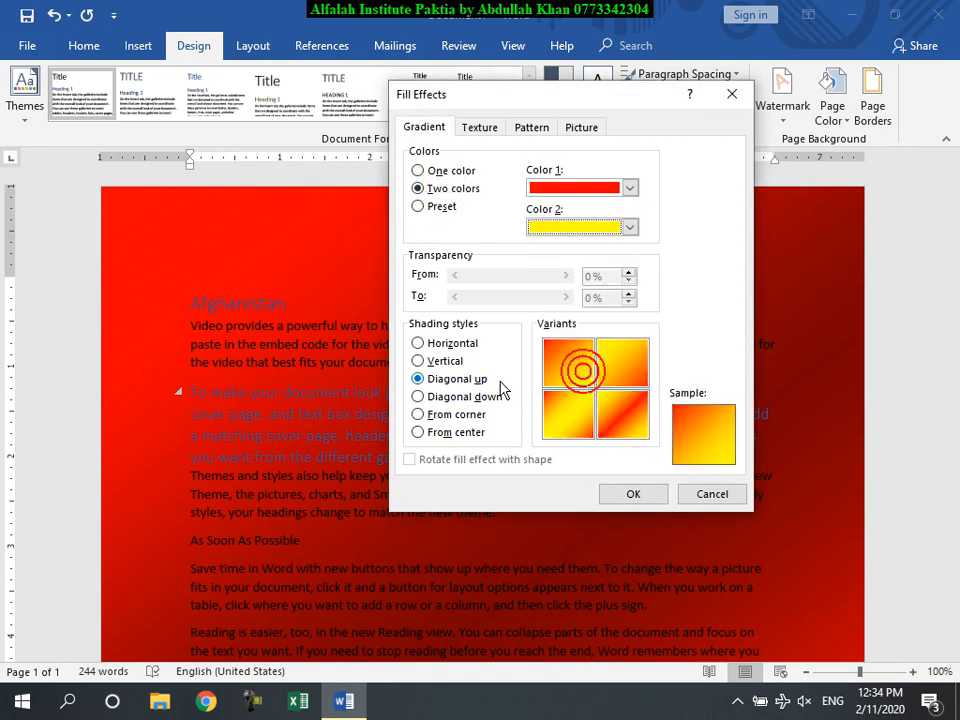
{"action": "left_click", "coordinate": [628, 493]}
{"action": "scroll", "coordinate": [429, 410], "scroll_direction": "down", "scroll_amount": 6}
{"action": "scroll", "coordinate": [440, 425], "scroll_direction": "up", "scroll_amount": 8}
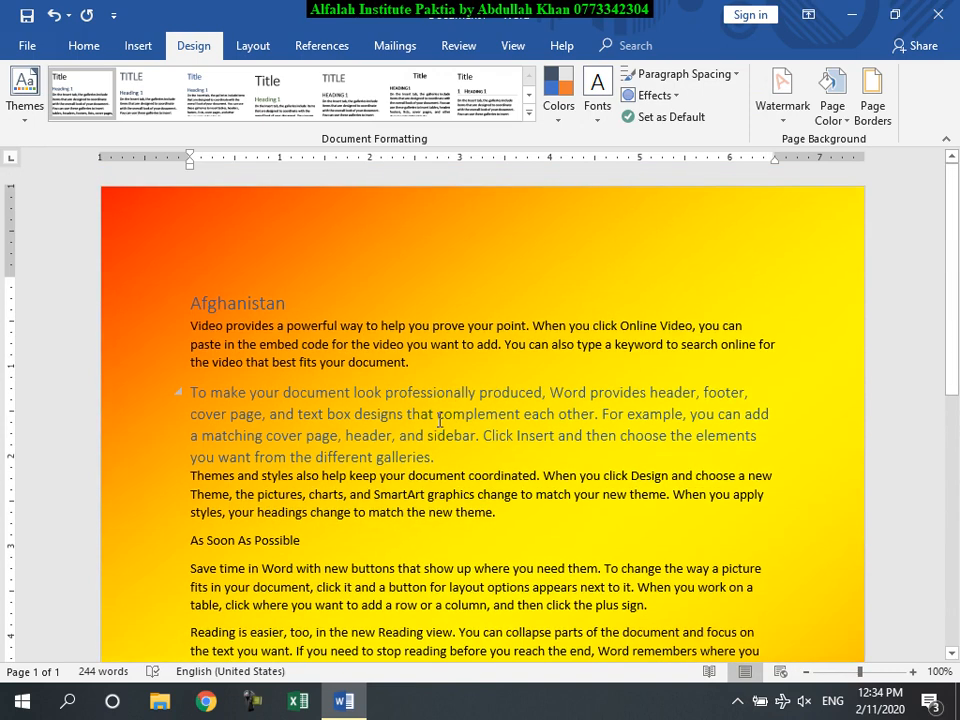
Step: Change the page background to the preset Horizon gradient with Diagonal up shading
{"action": "left_click", "coordinate": [830, 107]}
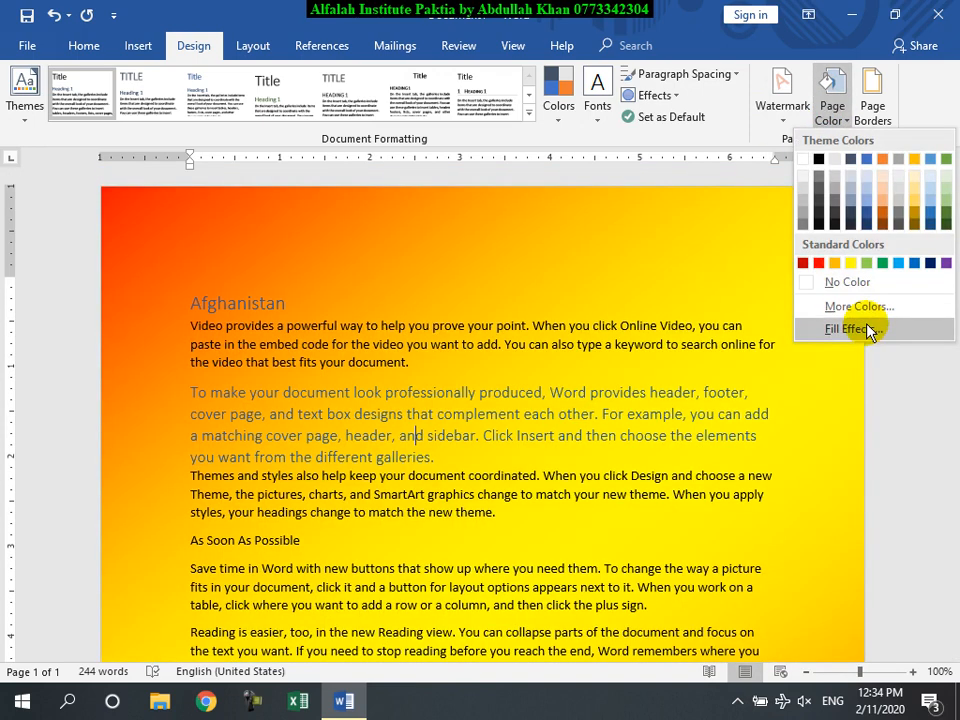
{"action": "left_click", "coordinate": [866, 328]}
{"action": "left_click", "coordinate": [438, 208]}
{"action": "left_click", "coordinate": [632, 190]}
{"action": "left_click", "coordinate": [602, 252]}
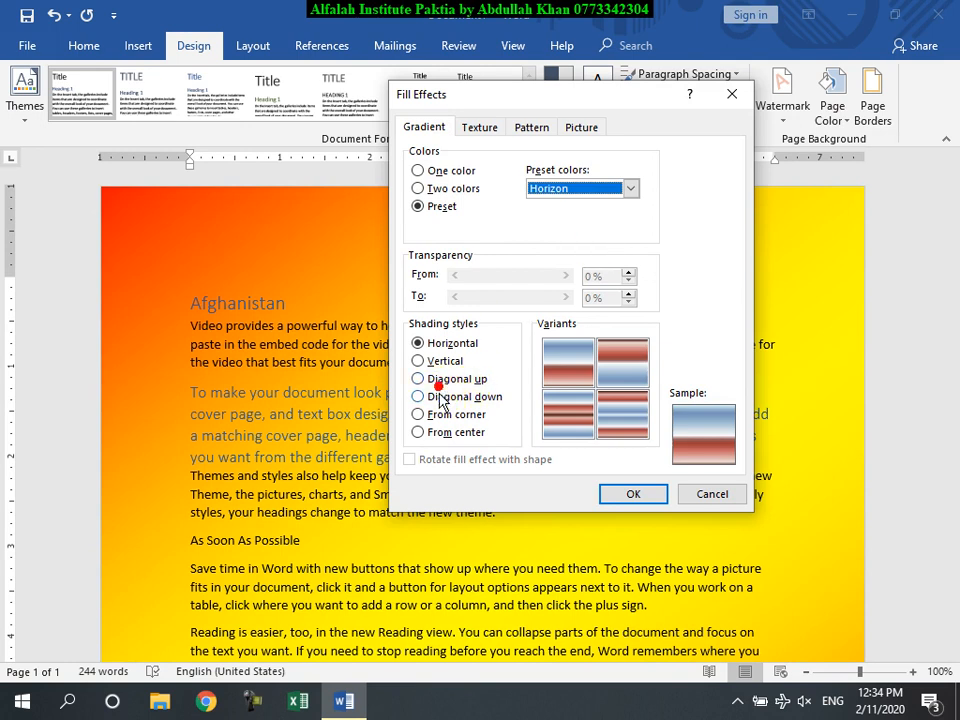
{"action": "left_click", "coordinate": [438, 380]}
{"action": "left_click", "coordinate": [655, 497]}
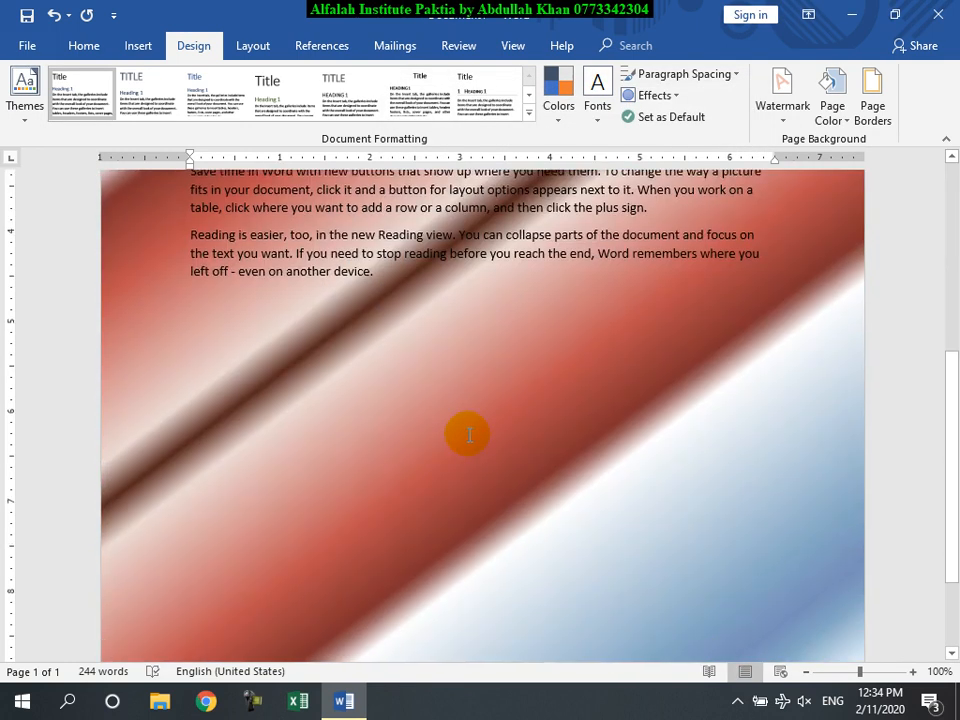
Step: Change the page background to the Water droplets texture and view the whole page
{"action": "left_click", "coordinate": [836, 112]}
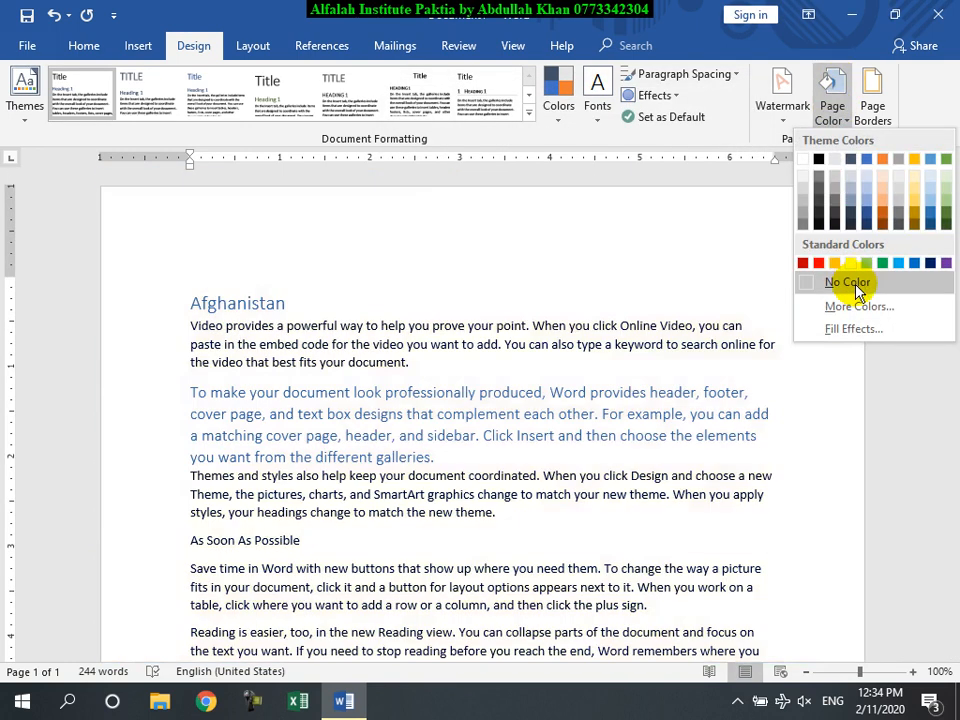
{"action": "left_click", "coordinate": [855, 330]}
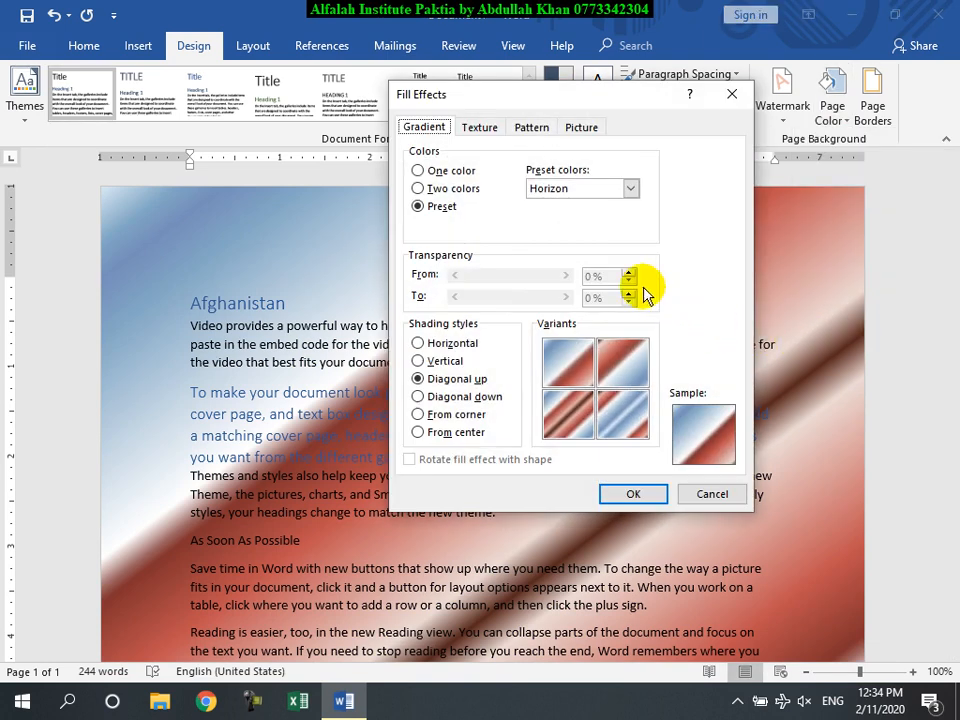
{"action": "left_click", "coordinate": [480, 127]}
{"action": "left_click", "coordinate": [433, 247]}
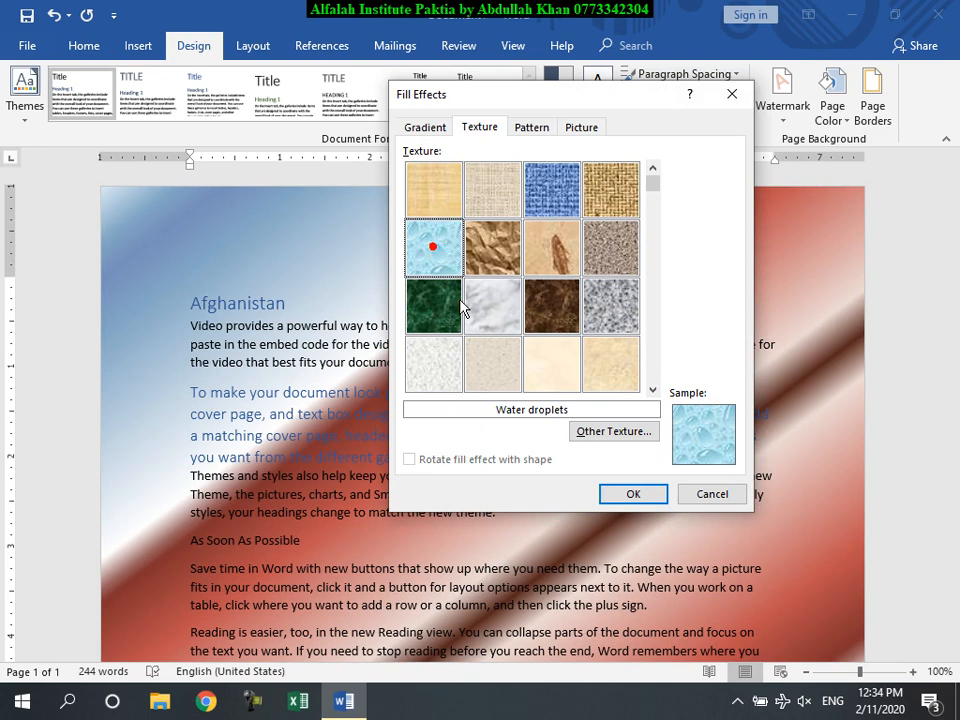
{"action": "left_click", "coordinate": [610, 490]}
{"action": "scroll", "coordinate": [553, 424], "scroll_direction": "down", "scroll_amount": 1}
{"action": "scroll", "coordinate": [558, 427], "scroll_direction": "down", "scroll_amount": 8}
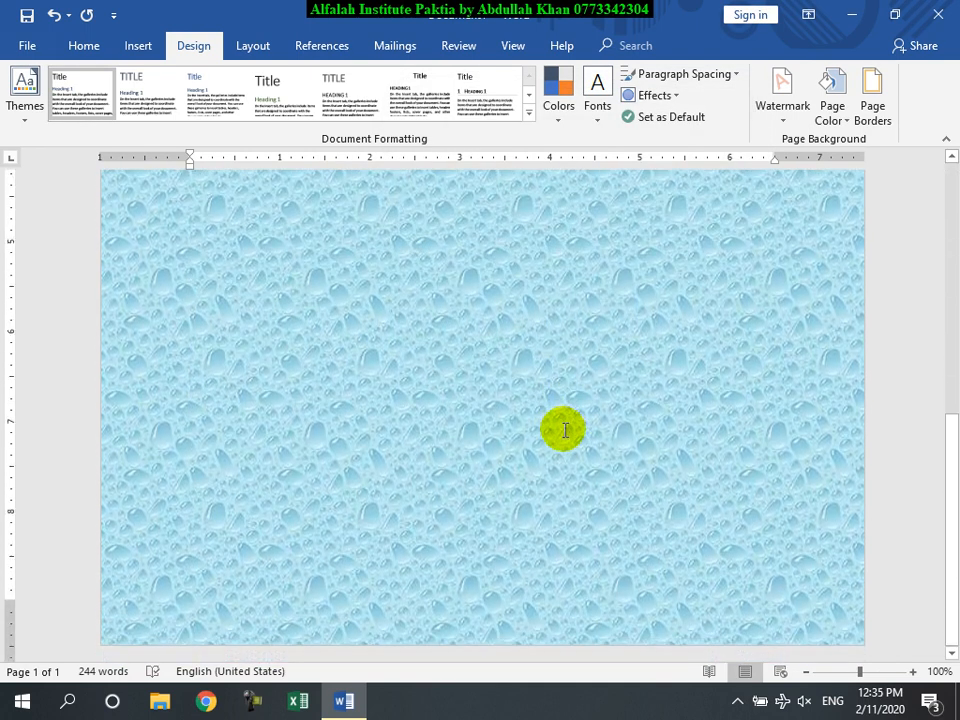
{"action": "scroll", "coordinate": [561, 429], "scroll_direction": "up", "scroll_amount": 8}
Step: Choose the Diagonal brick pattern as the page fill and set its foreground to light green
{"action": "left_click", "coordinate": [832, 115]}
{"action": "left_click", "coordinate": [853, 327]}
{"action": "left_click", "coordinate": [520, 127]}
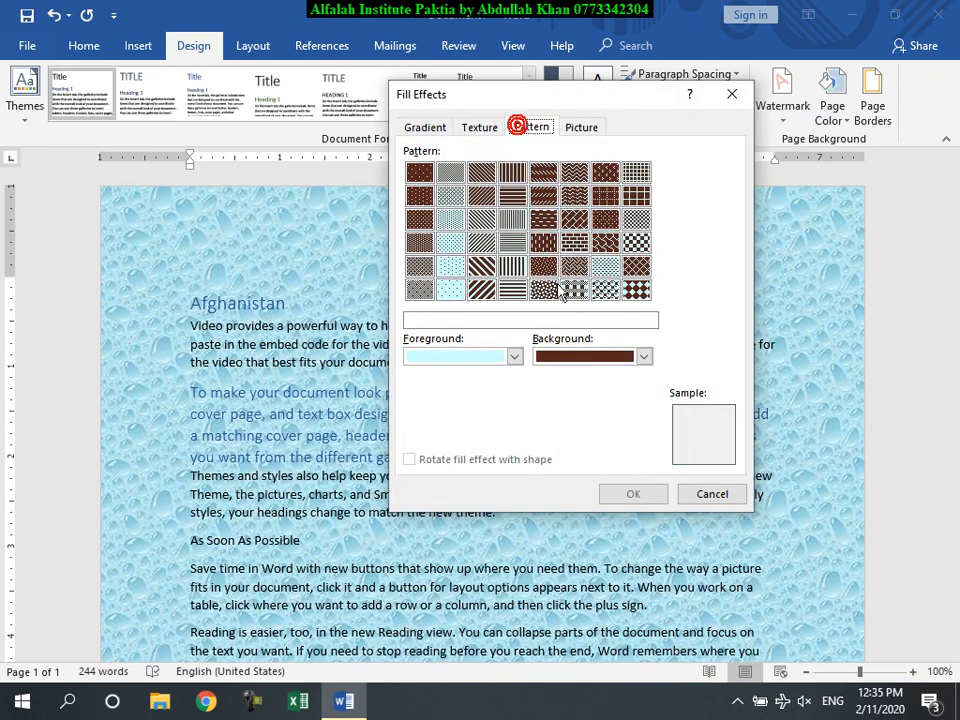
{"action": "left_click", "coordinate": [545, 242]}
{"action": "left_click", "coordinate": [576, 218]}
{"action": "left_click", "coordinate": [547, 218]}
{"action": "left_click", "coordinate": [549, 240]}
{"action": "left_click", "coordinate": [575, 219]}
{"action": "left_click", "coordinate": [515, 357]}
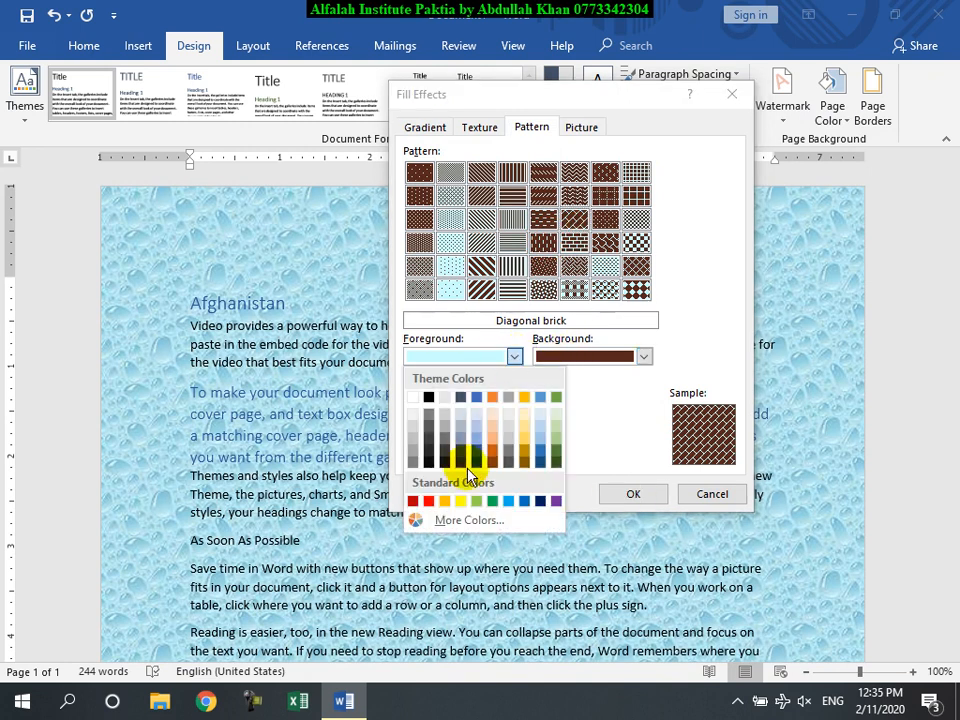
{"action": "left_click", "coordinate": [557, 421]}
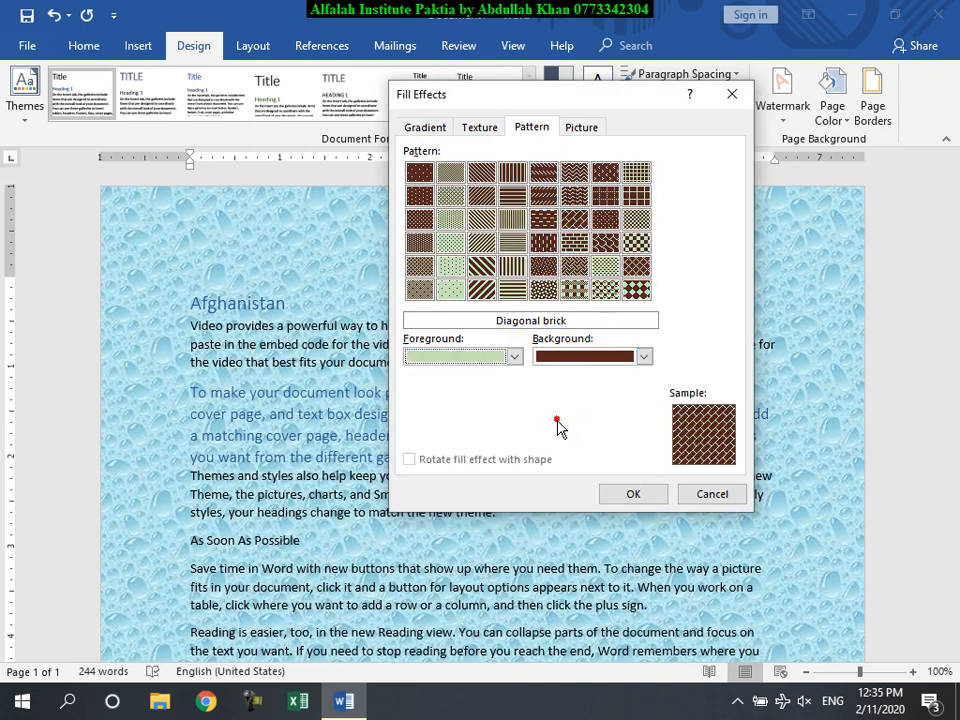
Step: Try standard red as the pattern's background color, switch it to light blue, and apply the pattern to the page
{"action": "left_click", "coordinate": [611, 358]}
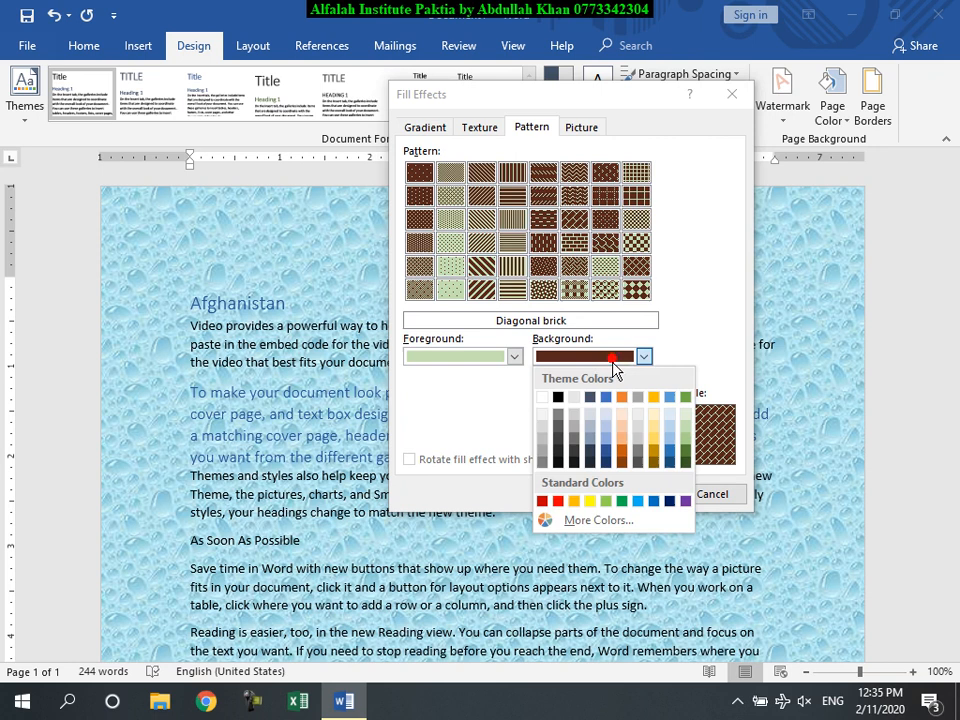
{"action": "left_click", "coordinate": [557, 502]}
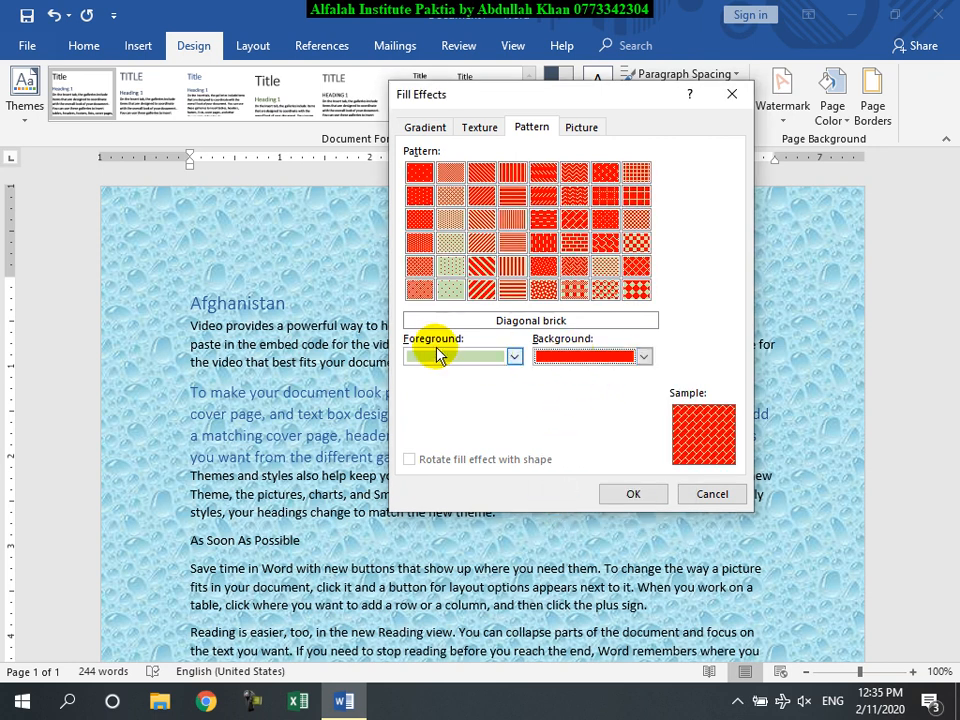
{"action": "left_click", "coordinate": [640, 357]}
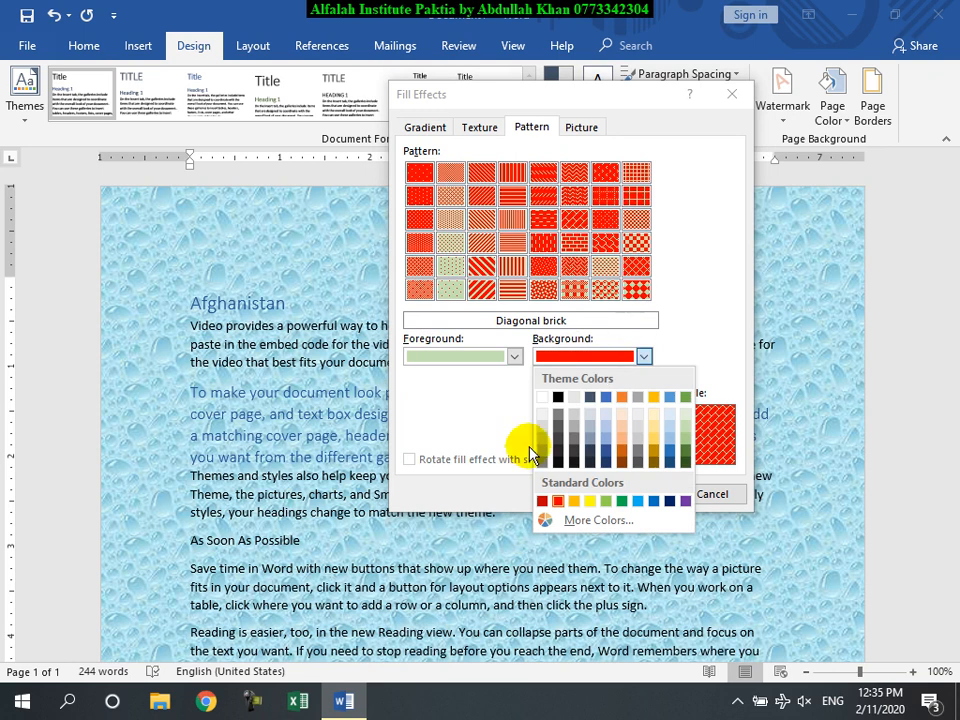
{"action": "left_click", "coordinate": [604, 440]}
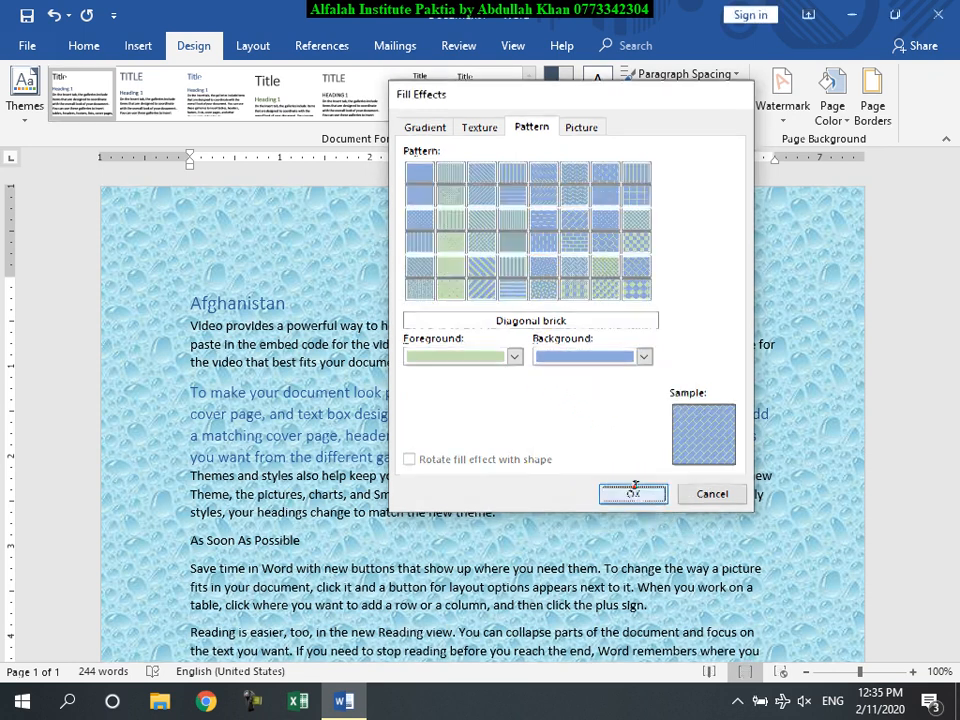
{"action": "left_click", "coordinate": [637, 495]}
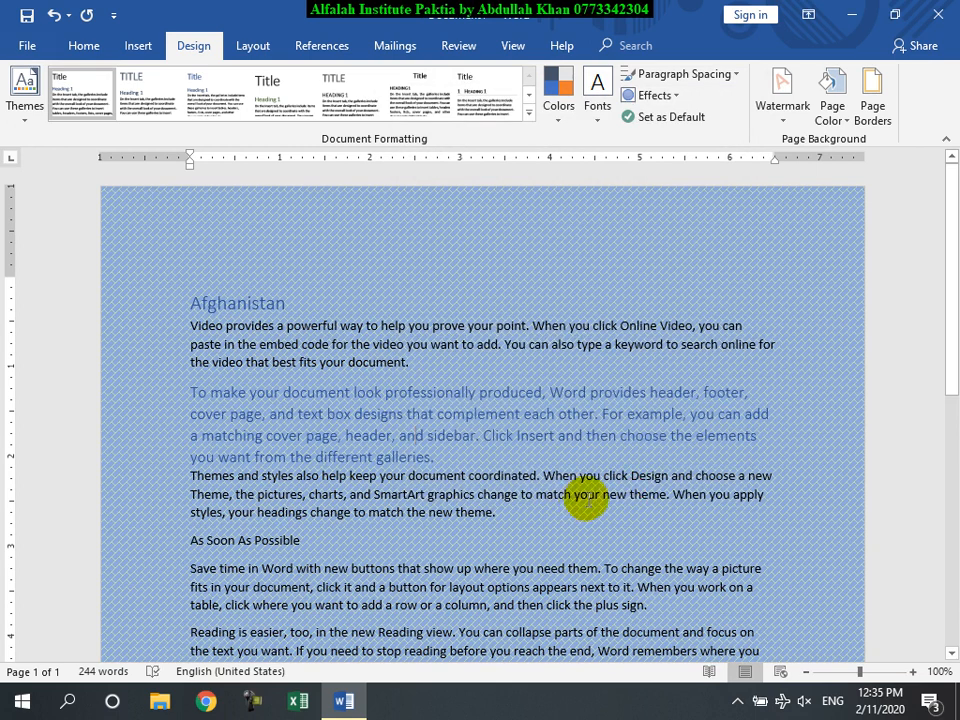
Step: Fill the page background with the picture 20190503_091617 from the Windows HW folder and view the page
{"action": "left_click", "coordinate": [831, 112]}
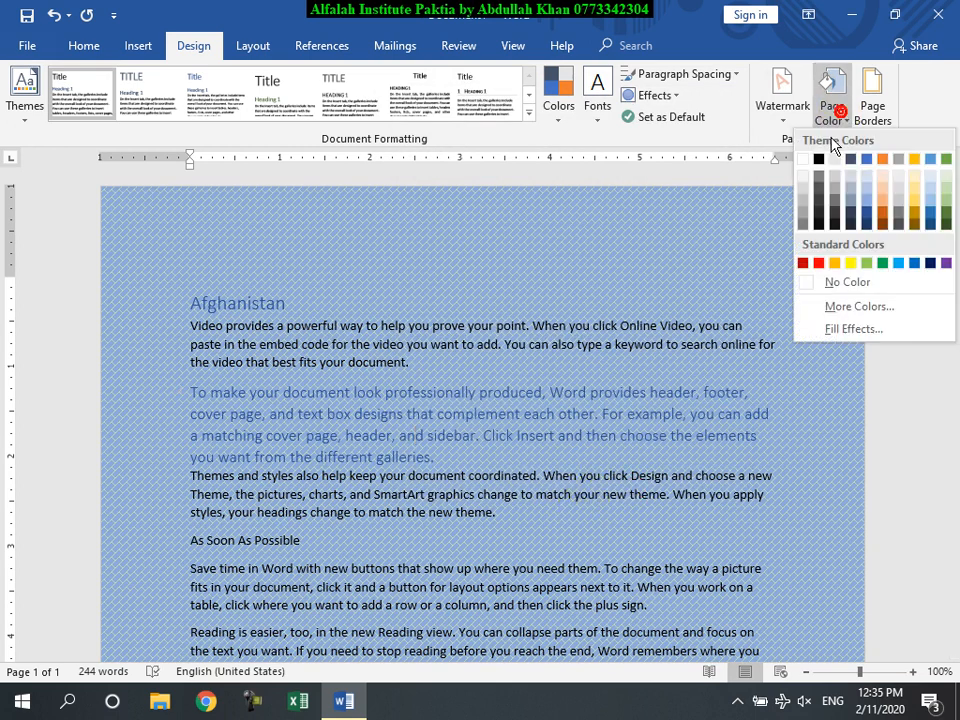
{"action": "left_click", "coordinate": [851, 327]}
{"action": "left_click", "coordinate": [580, 128]}
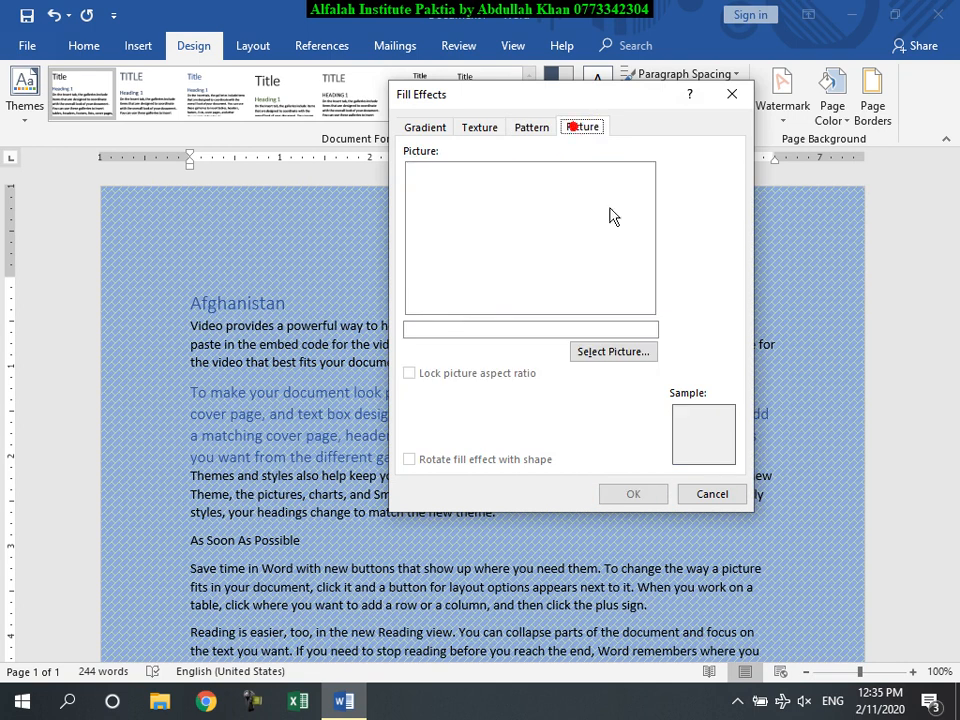
{"action": "left_click", "coordinate": [615, 353]}
{"action": "left_click", "coordinate": [548, 354]}
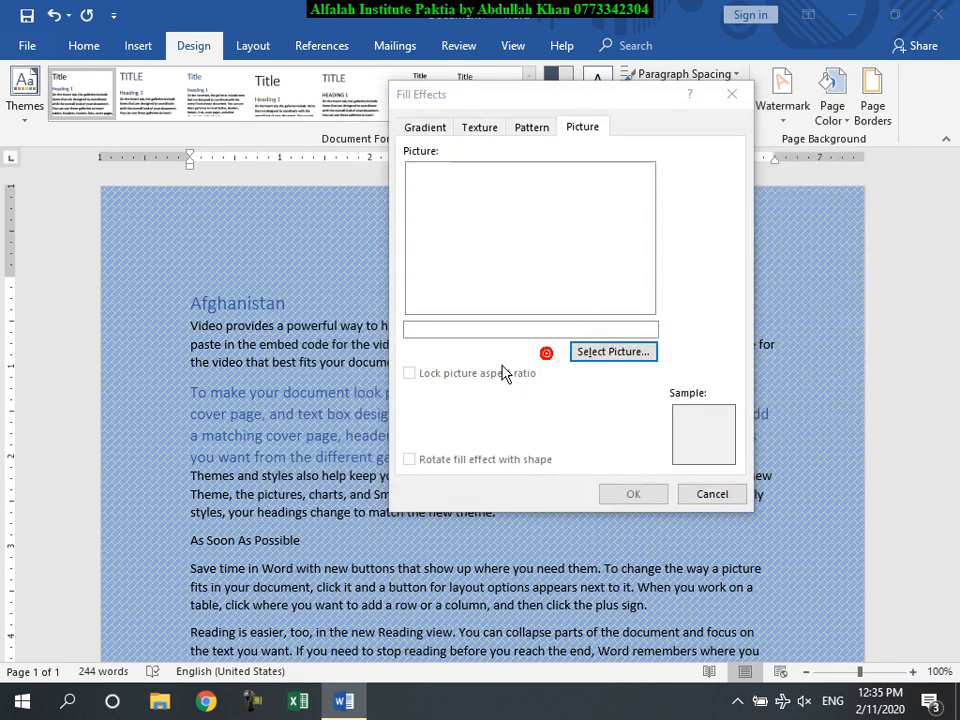
{"action": "left_click", "coordinate": [668, 277]}
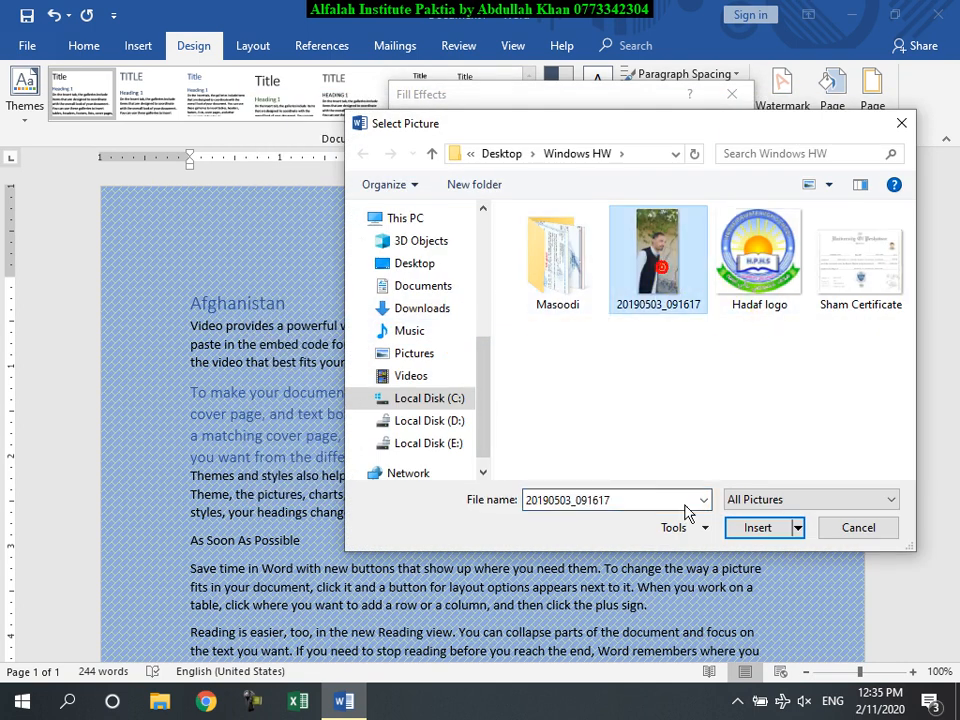
{"action": "left_click", "coordinate": [742, 530]}
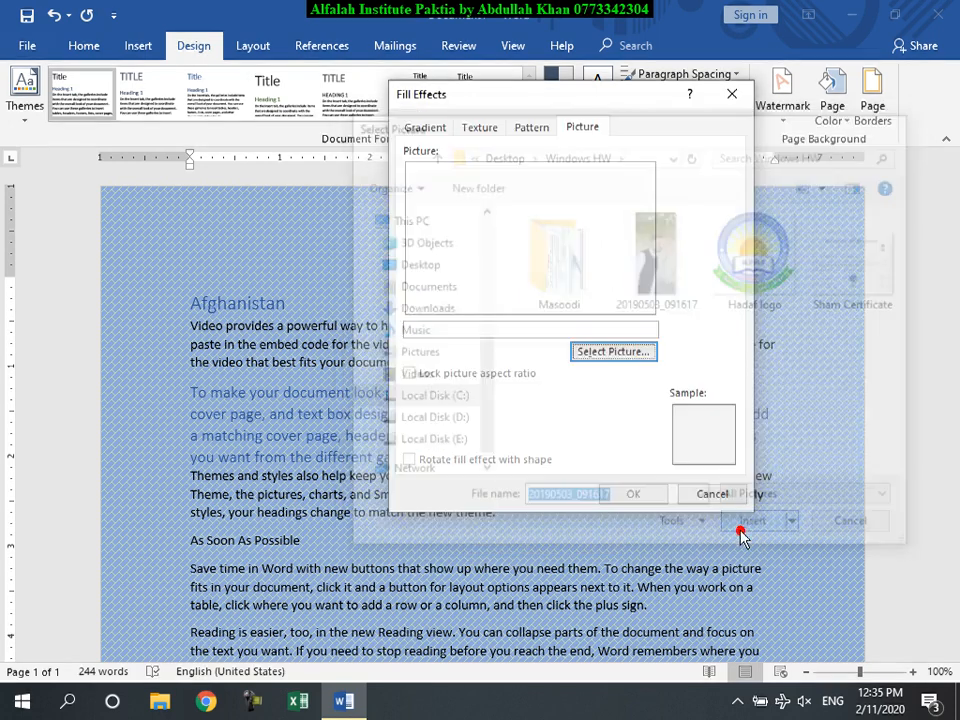
{"action": "left_click", "coordinate": [658, 494]}
{"action": "scroll", "coordinate": [660, 490], "scroll_direction": "down", "scroll_amount": 8}
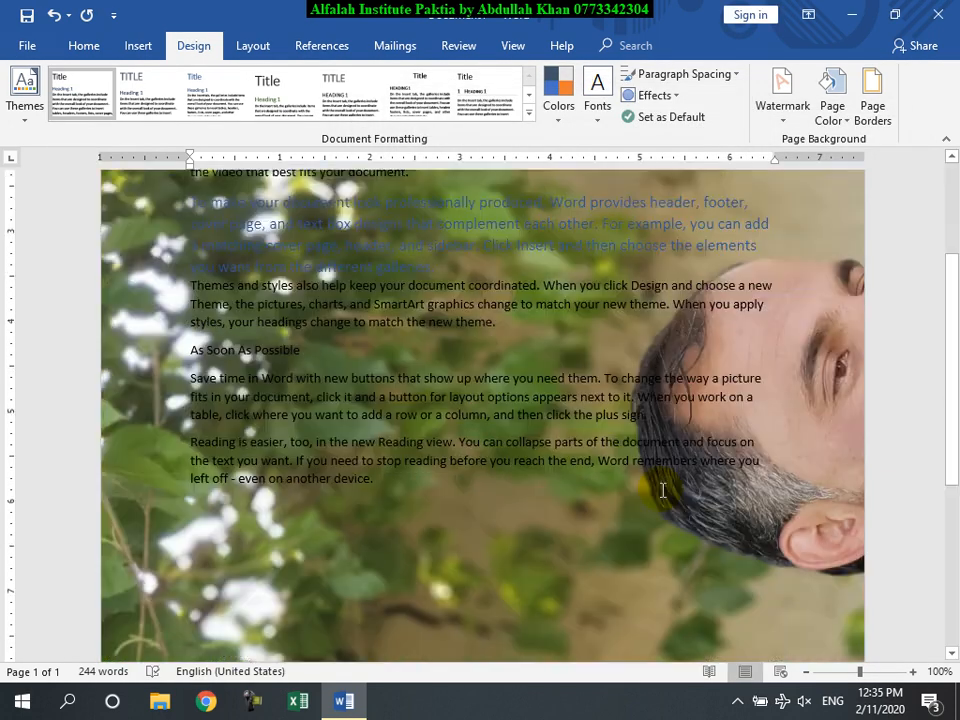
{"action": "scroll", "coordinate": [668, 477], "scroll_direction": "up", "scroll_amount": 5}
{"action": "scroll", "coordinate": [668, 477], "scroll_direction": "up", "scroll_amount": 3}
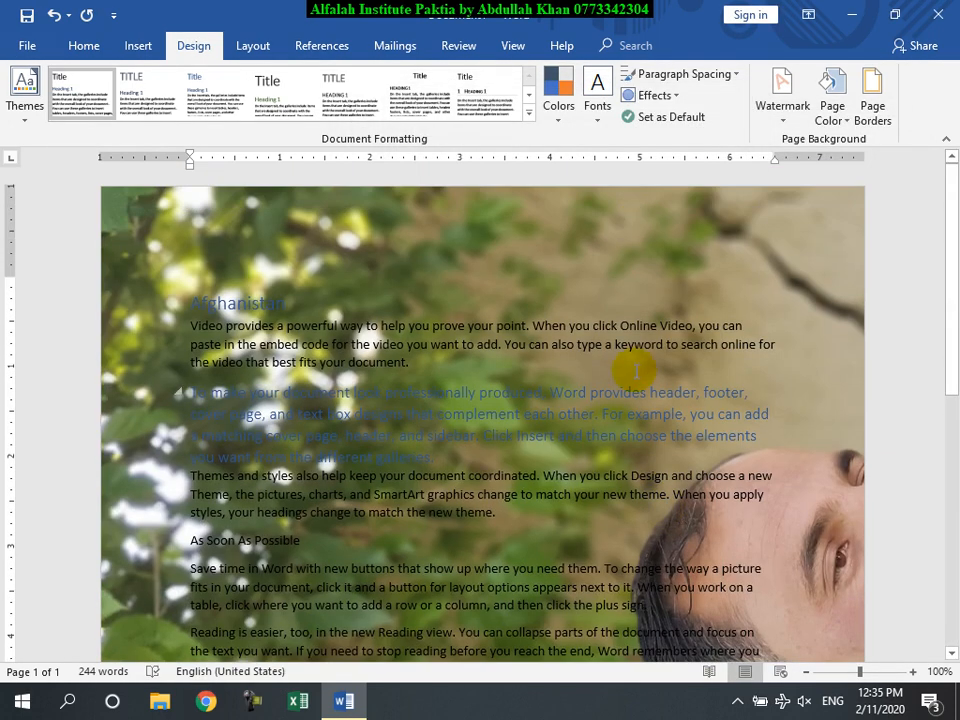
Step: Remove the picture fill by setting the page color to No Color
{"action": "left_click", "coordinate": [834, 112]}
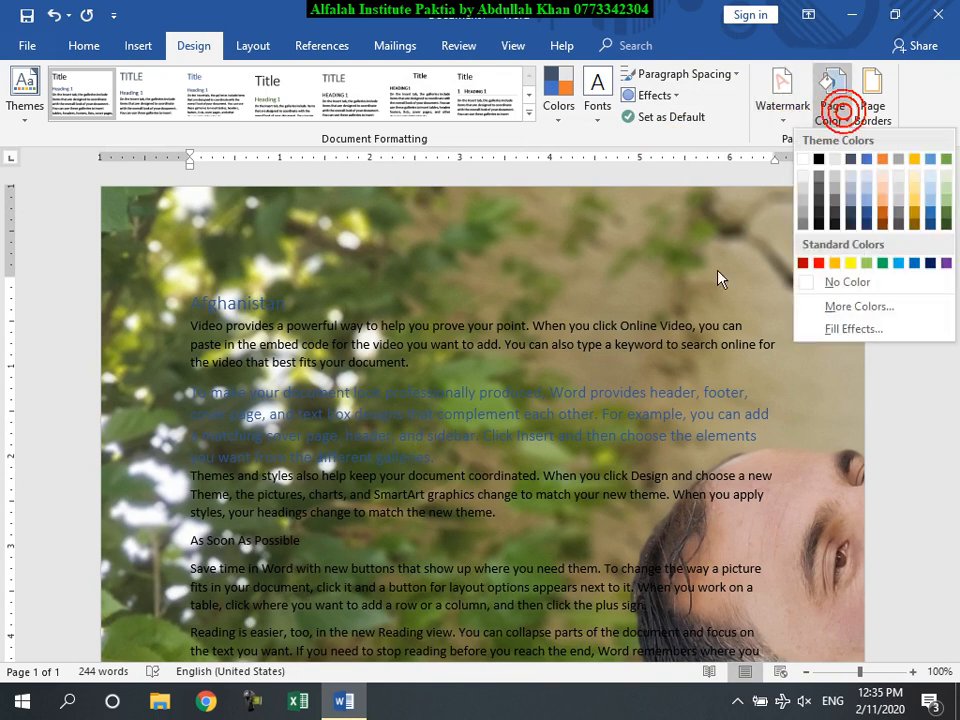
{"action": "left_click", "coordinate": [833, 282]}
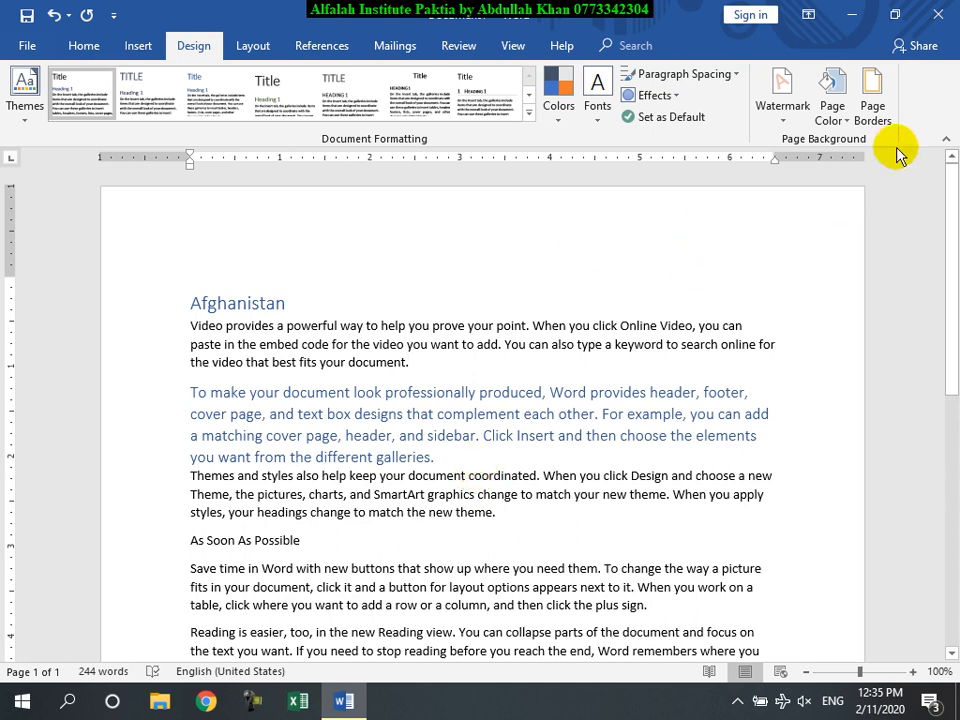
Step: Add a Box page border to the whole document, 6 pt wide in standard red, and view the page
{"action": "left_click", "coordinate": [871, 100]}
{"action": "left_click", "coordinate": [397, 245]}
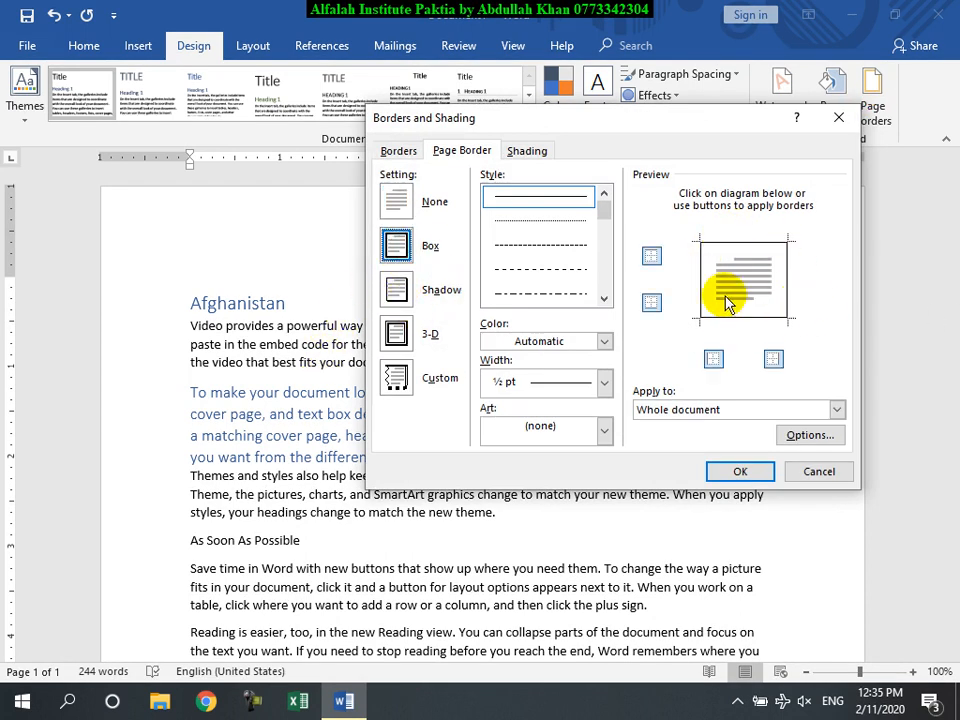
{"action": "left_click", "coordinate": [396, 289]}
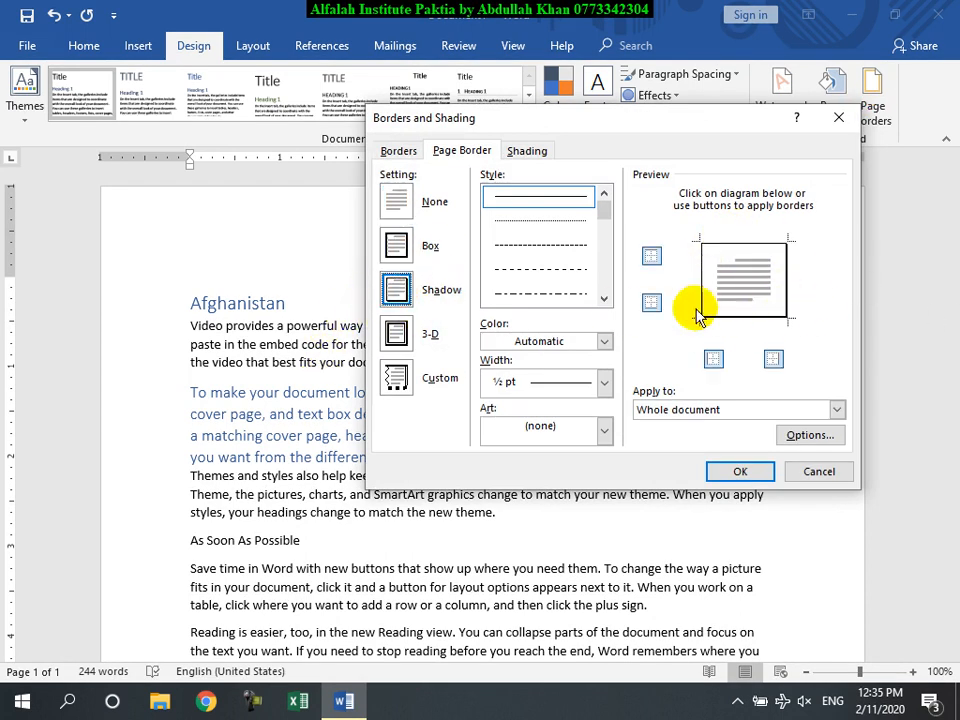
{"action": "left_click", "coordinate": [397, 247]}
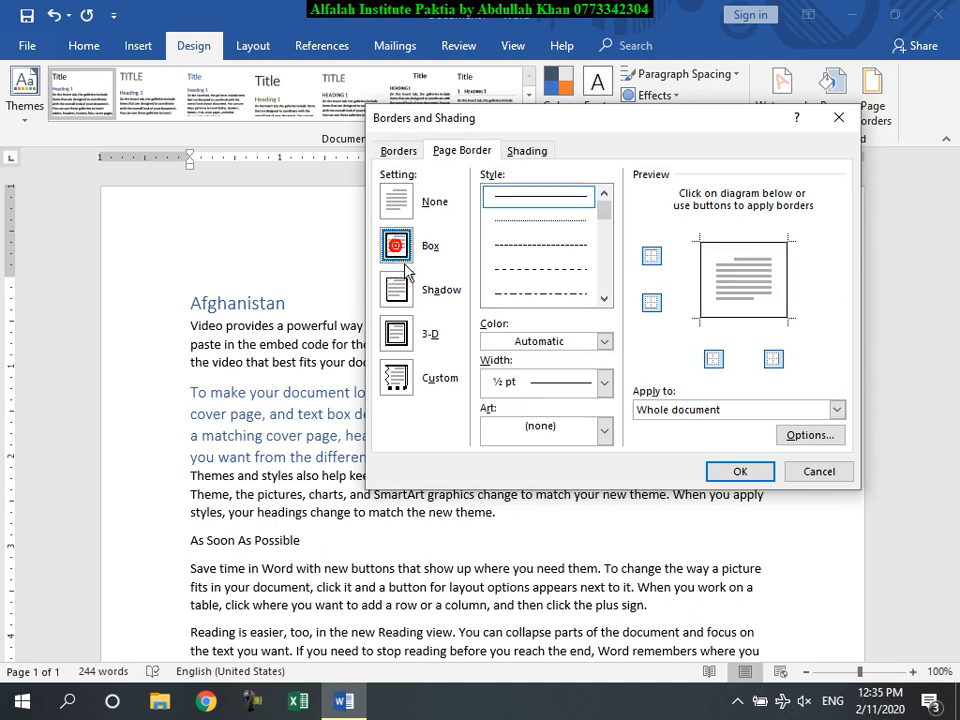
{"action": "left_click", "coordinate": [604, 382]}
{"action": "left_click", "coordinate": [559, 603]}
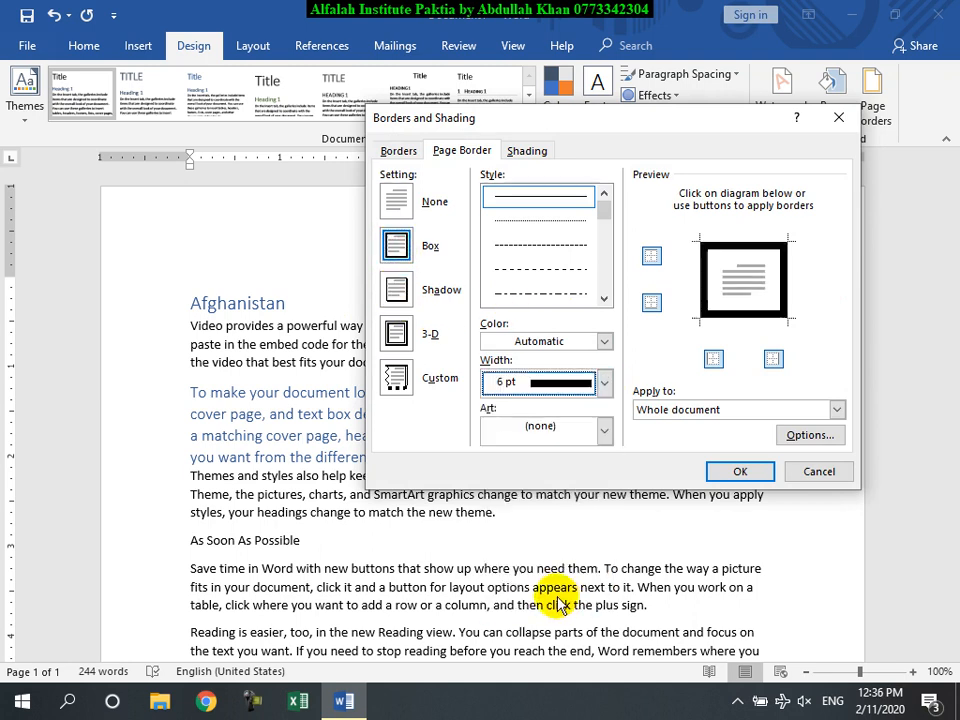
{"action": "left_click", "coordinate": [604, 342]}
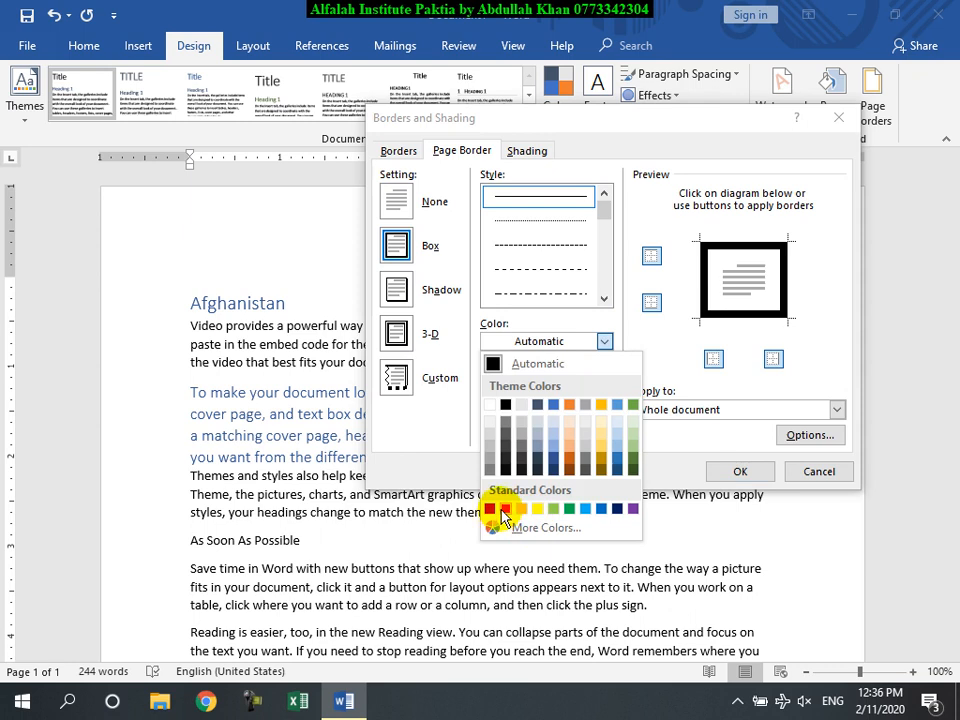
{"action": "left_click", "coordinate": [503, 509]}
{"action": "left_click", "coordinate": [744, 470]}
{"action": "scroll", "coordinate": [540, 460], "scroll_direction": "down", "scroll_amount": 5}
{"action": "scroll", "coordinate": [553, 467], "scroll_direction": "down", "scroll_amount": 5}
{"action": "scroll", "coordinate": [553, 467], "scroll_direction": "up", "scroll_amount": 10}
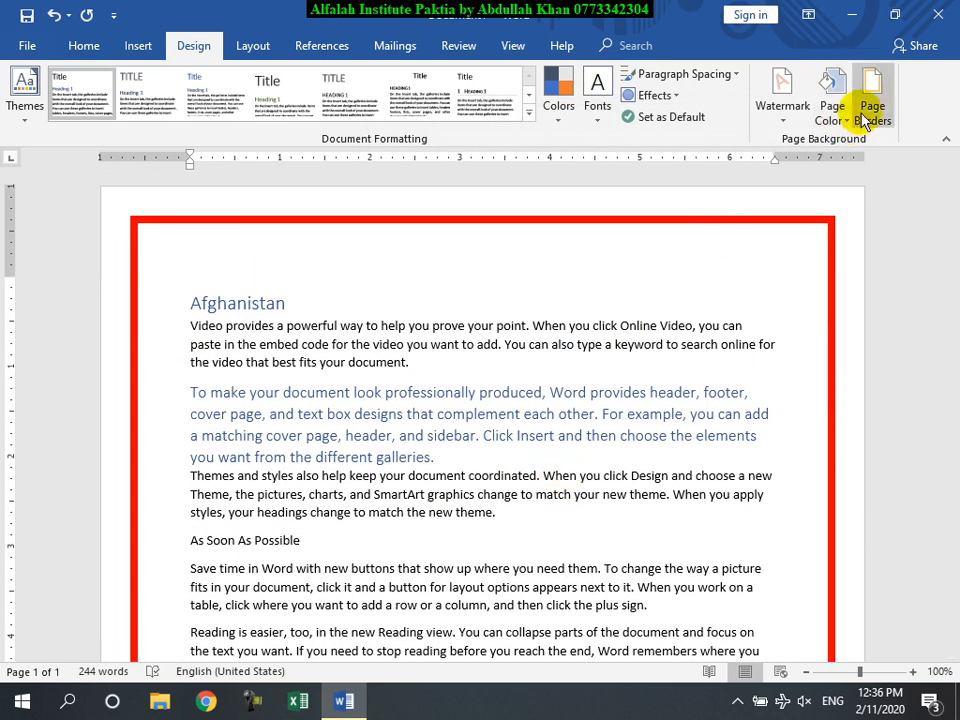
Step: Change the red page border to the thin-thick-thin line style at 3 pt width and view the page
{"action": "left_click", "coordinate": [874, 105]}
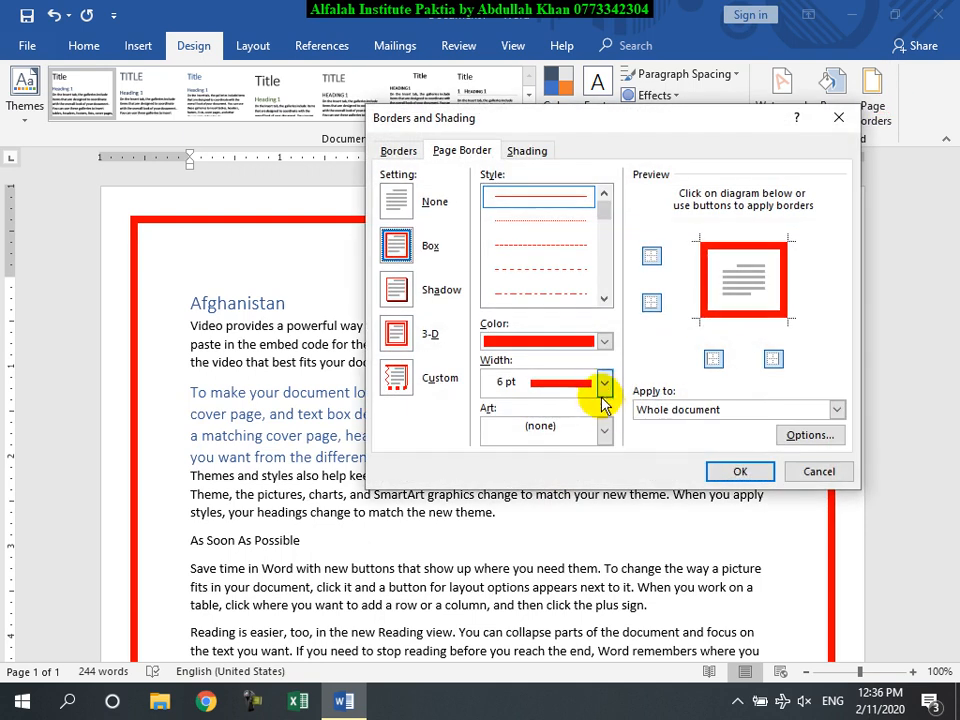
{"action": "left_click_drag", "start_coordinate": [609, 212], "coordinate": [606, 240]}
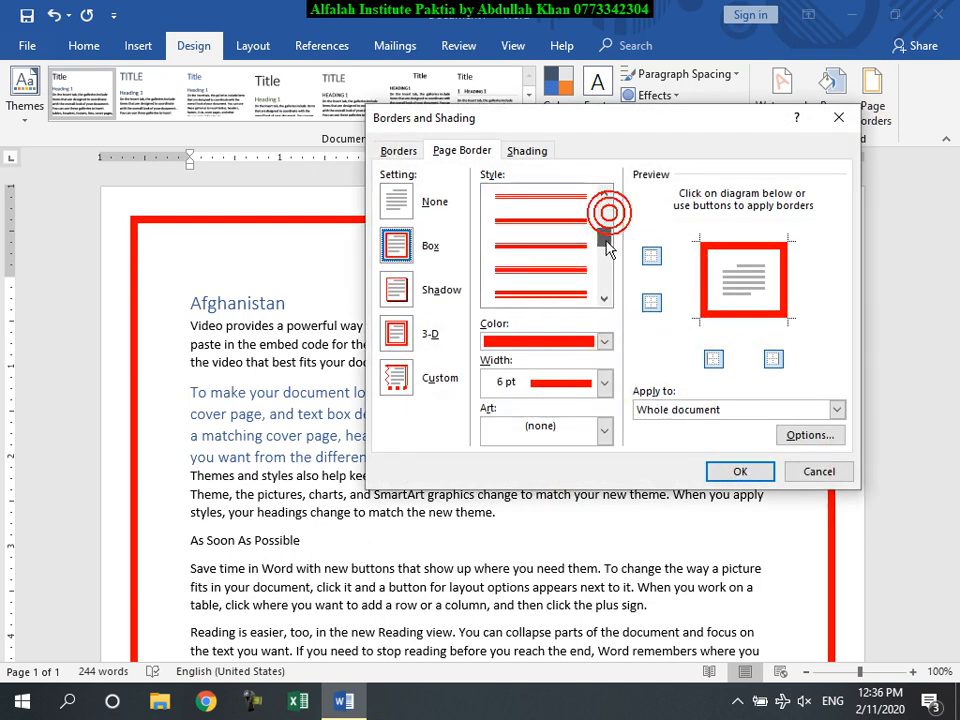
{"action": "left_click", "coordinate": [579, 296]}
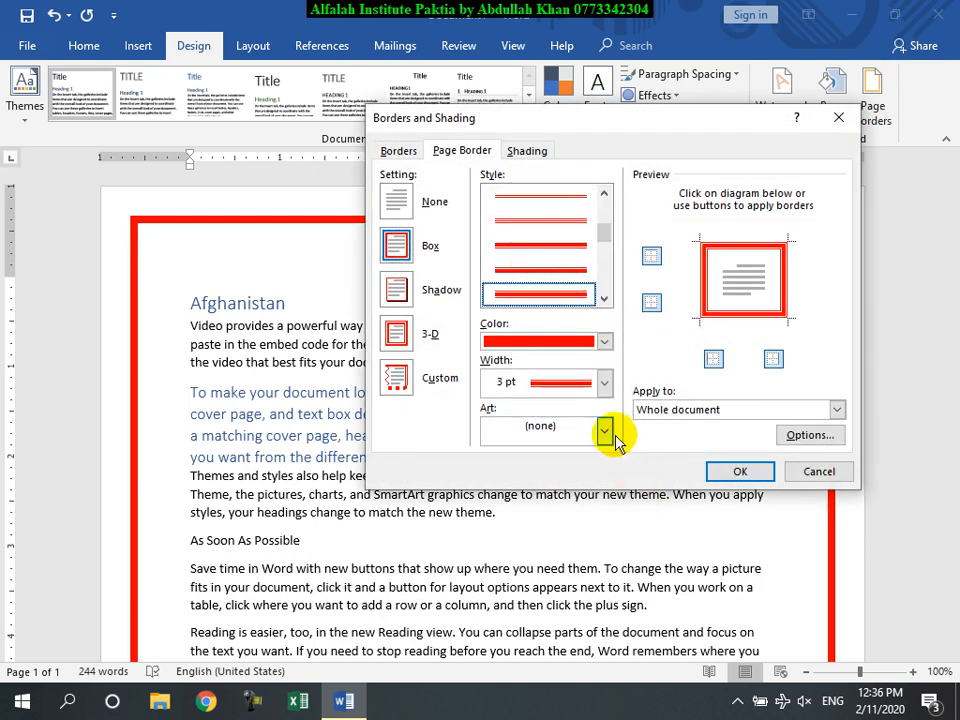
{"action": "left_click", "coordinate": [730, 470]}
{"action": "scroll", "coordinate": [611, 463], "scroll_direction": "down", "scroll_amount": 3}
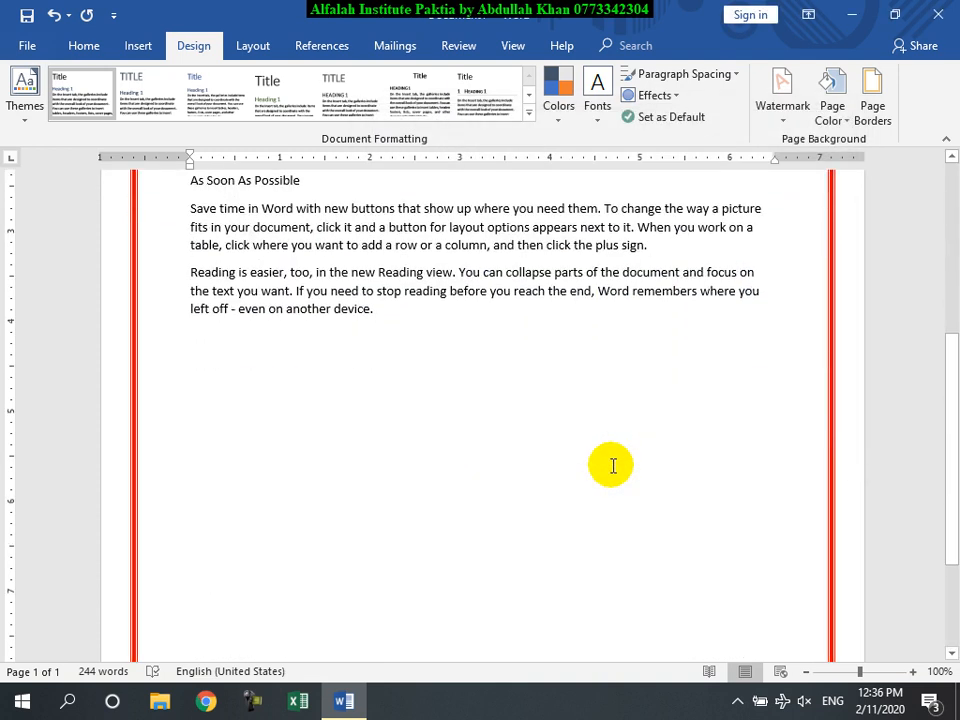
{"action": "scroll", "coordinate": [611, 463], "scroll_direction": "up", "scroll_amount": 3}
Step: Replace the line border with the red apples art border at 28 pt width and view the page
{"action": "left_click", "coordinate": [870, 105]}
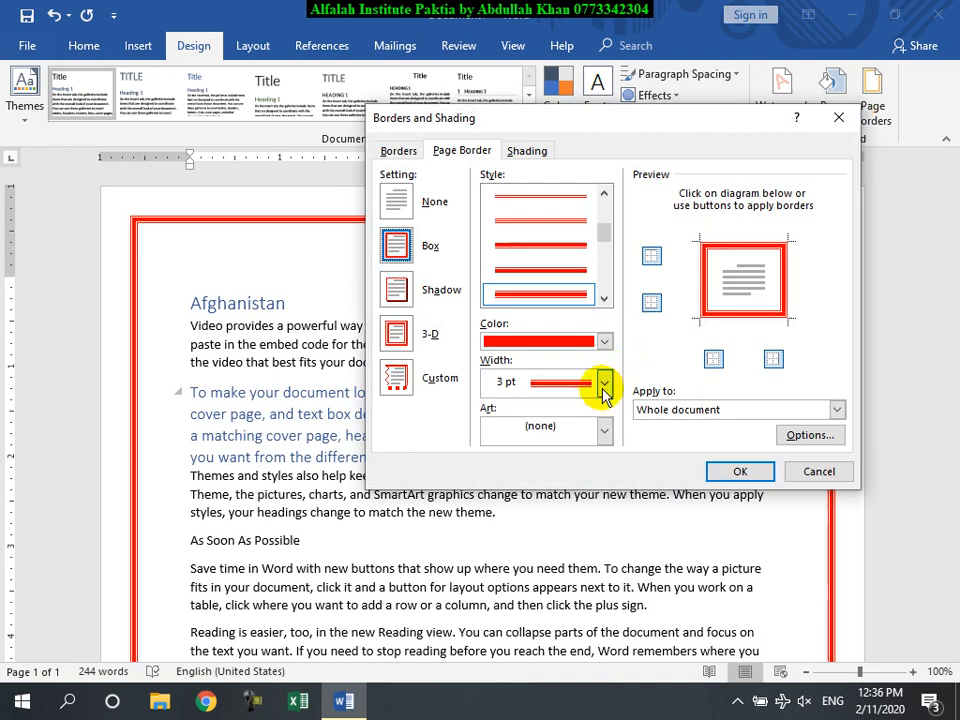
{"action": "left_click", "coordinate": [604, 430]}
{"action": "left_click", "coordinate": [568, 481]}
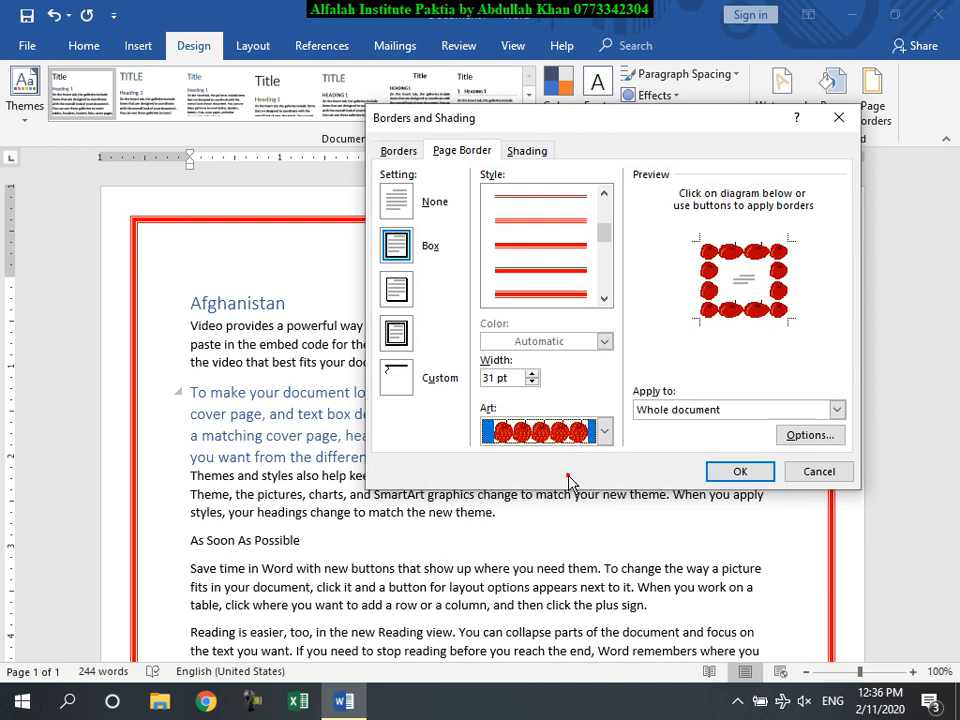
{"action": "left_click", "coordinate": [532, 383]}
{"action": "left_click", "coordinate": [532, 383]}
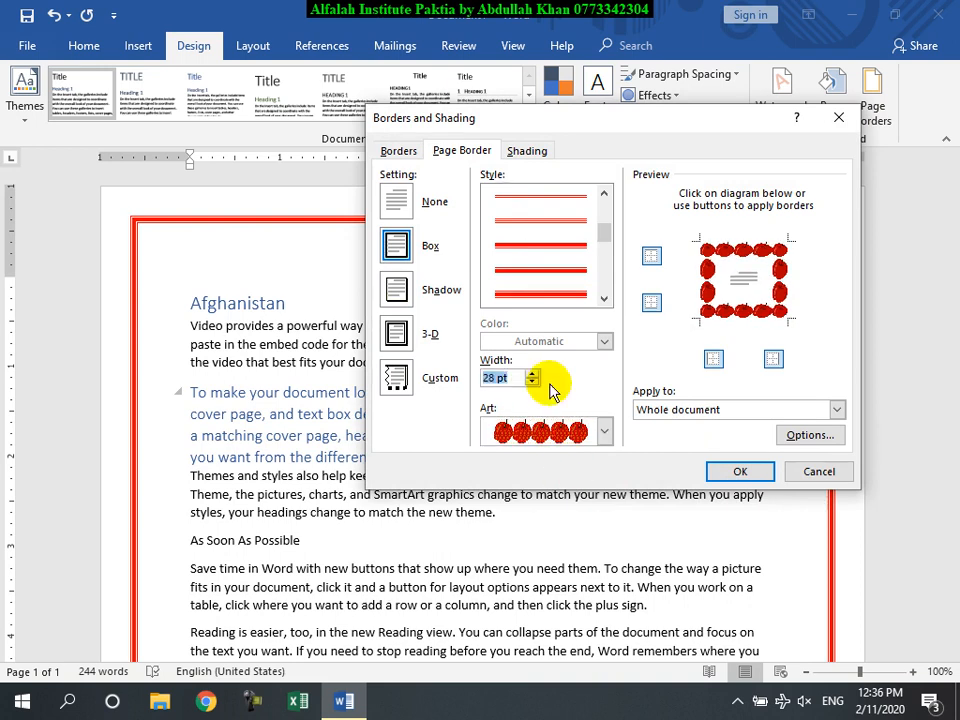
{"action": "left_click", "coordinate": [738, 471]}
{"action": "scroll", "coordinate": [515, 470], "scroll_direction": "down", "scroll_amount": 10}
{"action": "scroll", "coordinate": [525, 473], "scroll_direction": "up", "scroll_amount": 10}
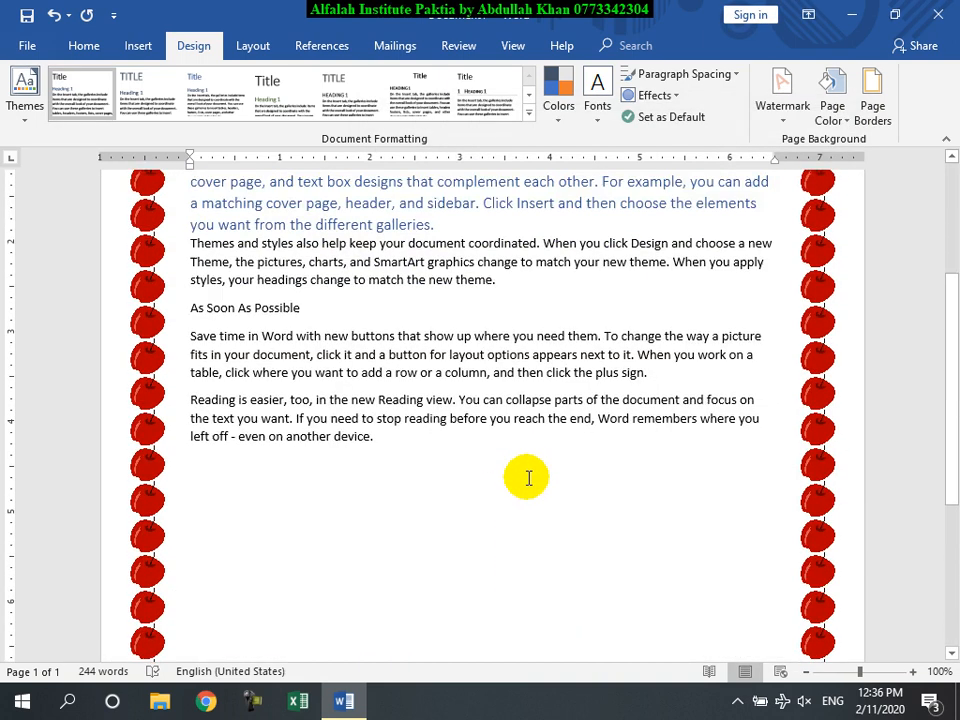
Step: Replace the apples with the white-flowers-on-band art border in standard red at 20 pt width and view the page
{"action": "left_click", "coordinate": [872, 98]}
{"action": "left_click", "coordinate": [605, 433]}
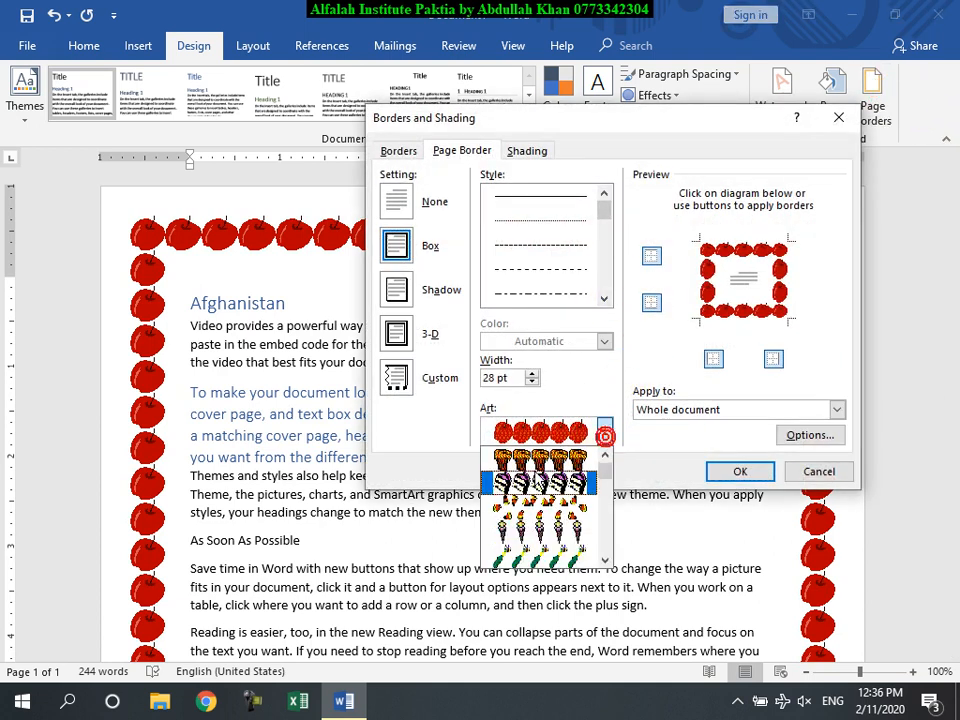
{"action": "scroll", "coordinate": [543, 490], "scroll_direction": "down", "scroll_amount": 5}
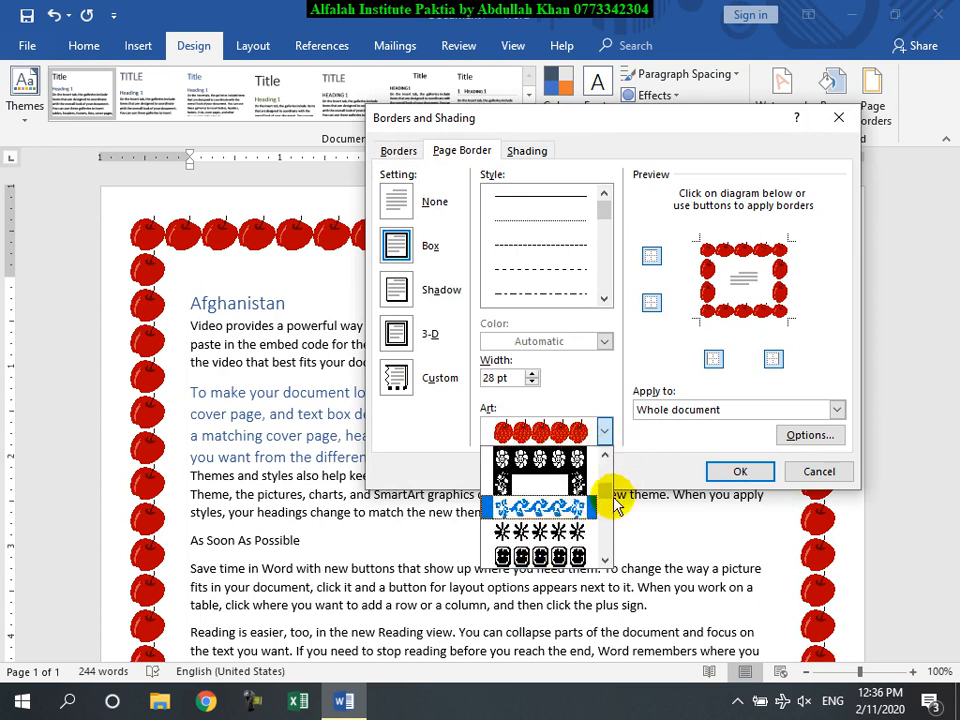
{"action": "left_click", "coordinate": [558, 458]}
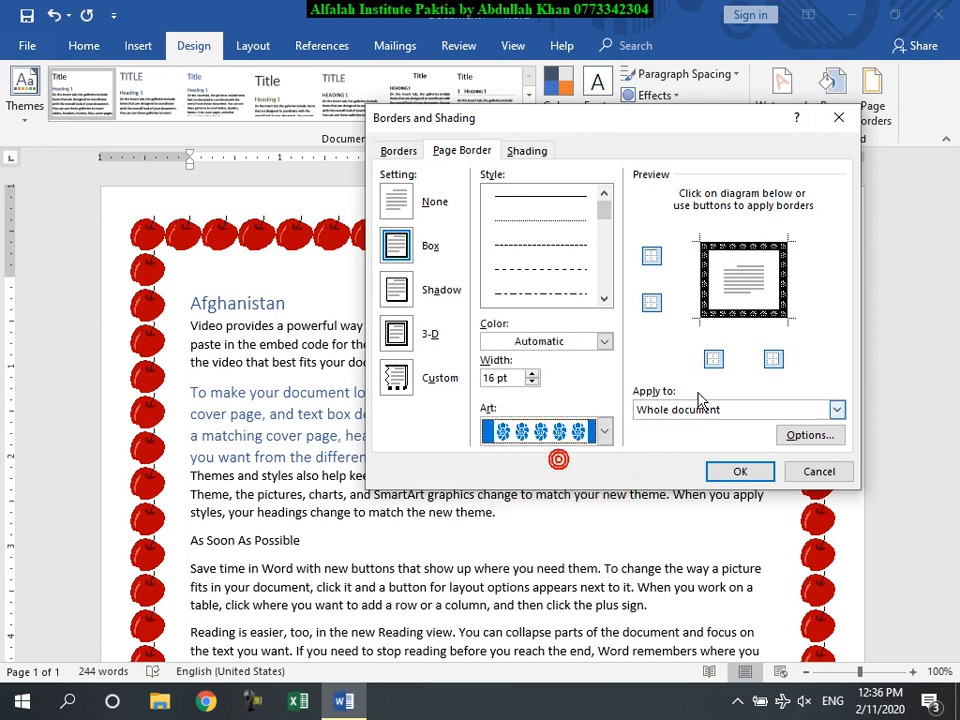
{"action": "left_click", "coordinate": [604, 341]}
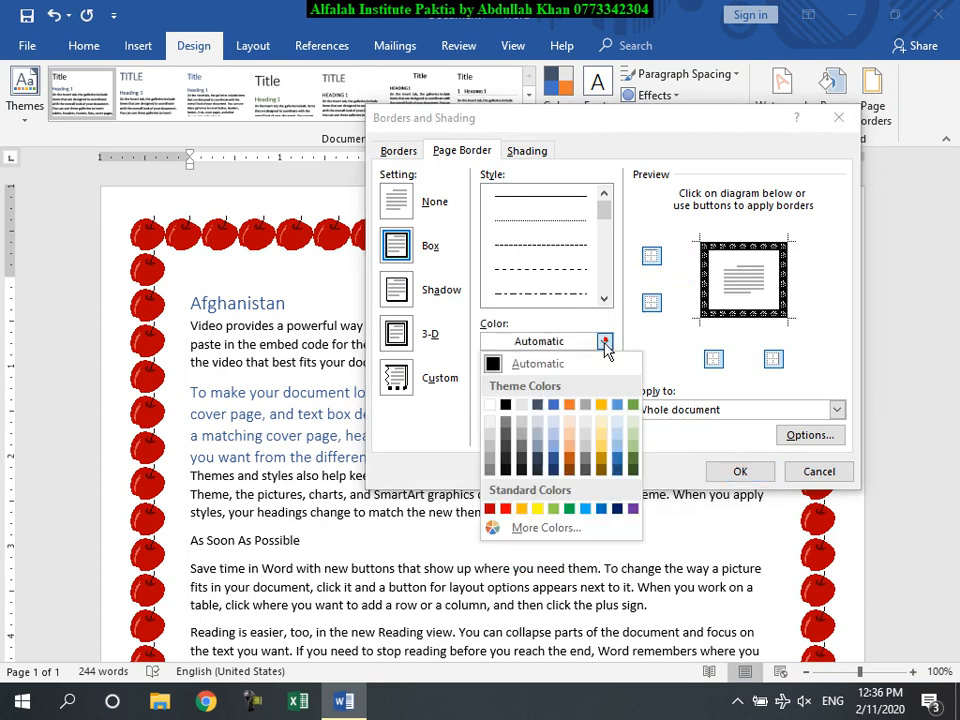
{"action": "left_click", "coordinate": [508, 511]}
{"action": "left_click", "coordinate": [530, 373]}
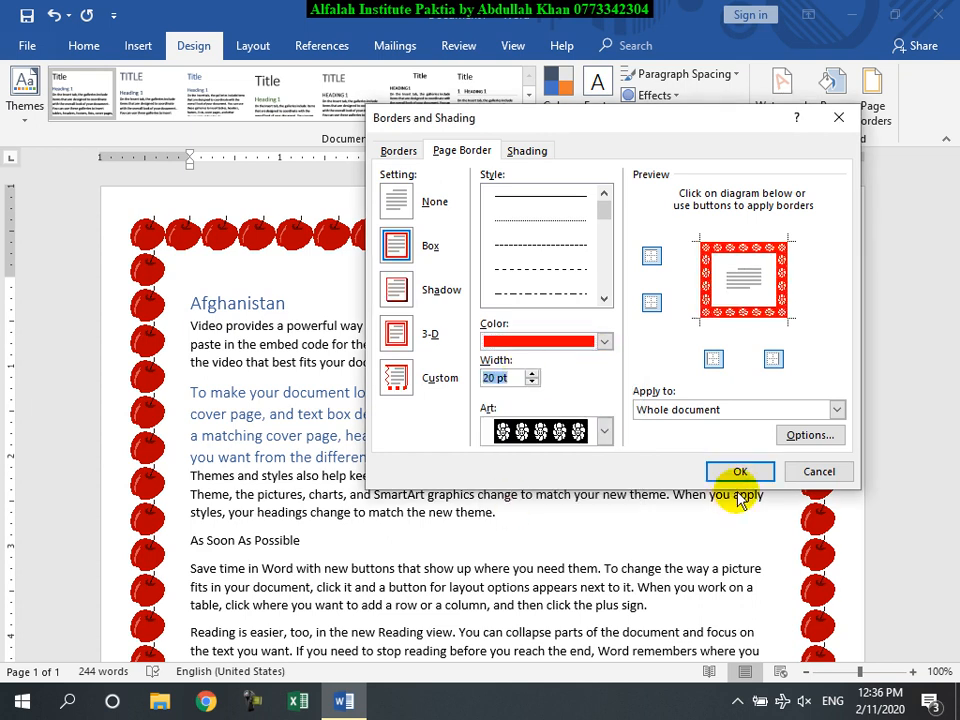
{"action": "left_click", "coordinate": [740, 472]}
{"action": "scroll", "coordinate": [563, 420], "scroll_direction": "down", "scroll_amount": 10}
{"action": "scroll", "coordinate": [569, 421], "scroll_direction": "up", "scroll_amount": 4}
{"action": "scroll", "coordinate": [569, 421], "scroll_direction": "up", "scroll_amount": 3}
Step: Remove the top and bottom sides of the red flower page border and view the whole page
{"action": "left_click", "coordinate": [873, 96]}
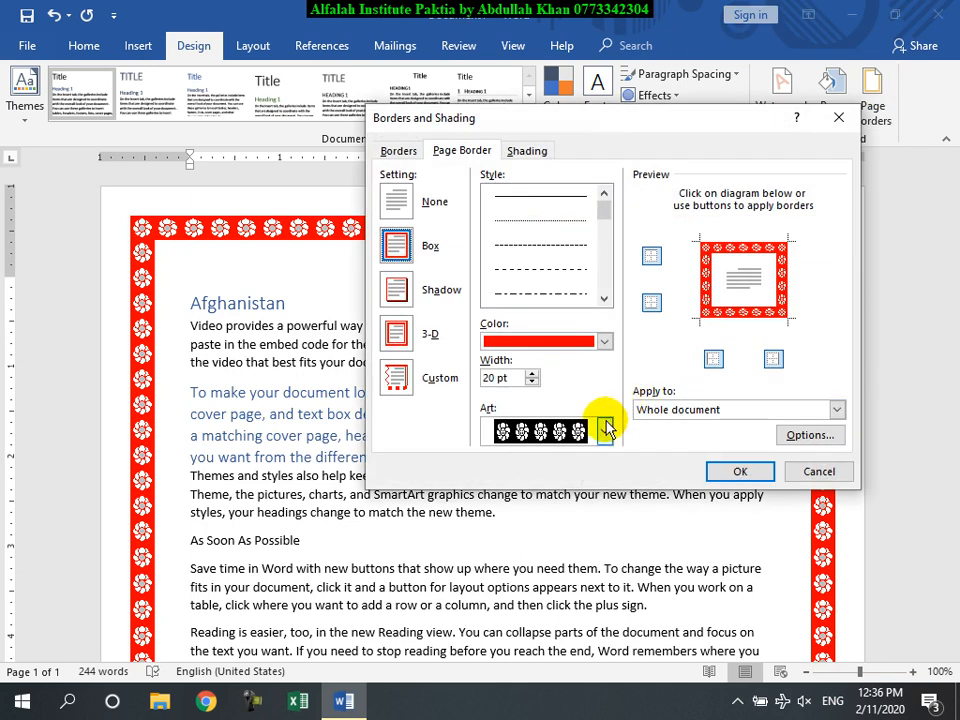
{"action": "left_click", "coordinate": [606, 424]}
{"action": "scroll", "coordinate": [563, 510], "scroll_direction": "down", "scroll_amount": 5}
{"action": "left_click", "coordinate": [645, 343]}
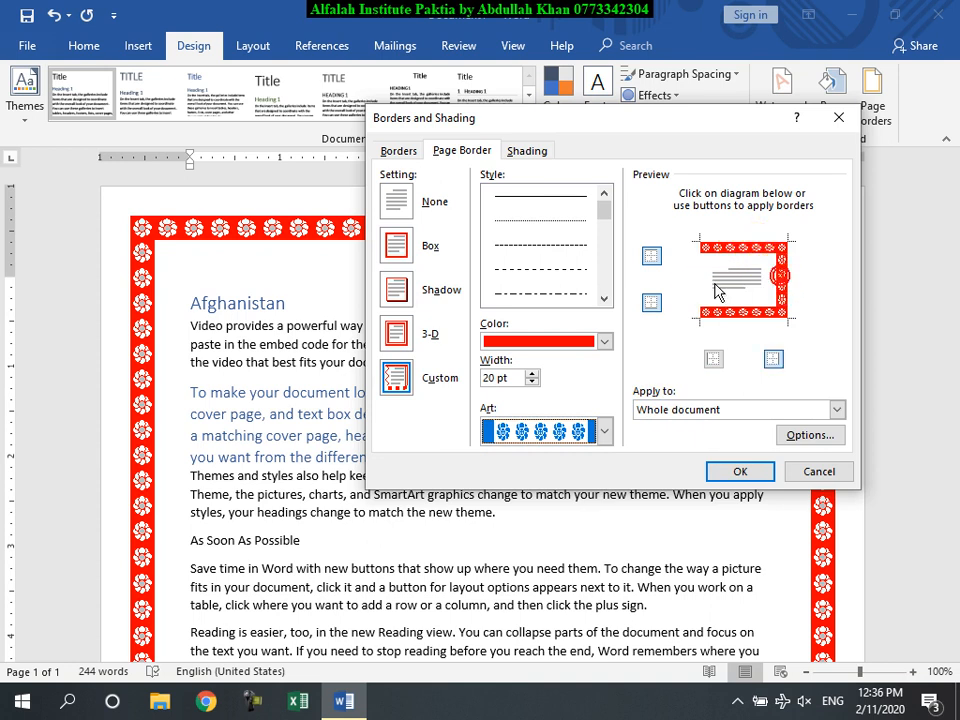
{"action": "left_click", "coordinate": [740, 471]}
{"action": "scroll", "coordinate": [555, 350], "scroll_direction": "down", "scroll_amount": 7}
{"action": "scroll", "coordinate": [558, 345], "scroll_direction": "down", "scroll_amount": 1}
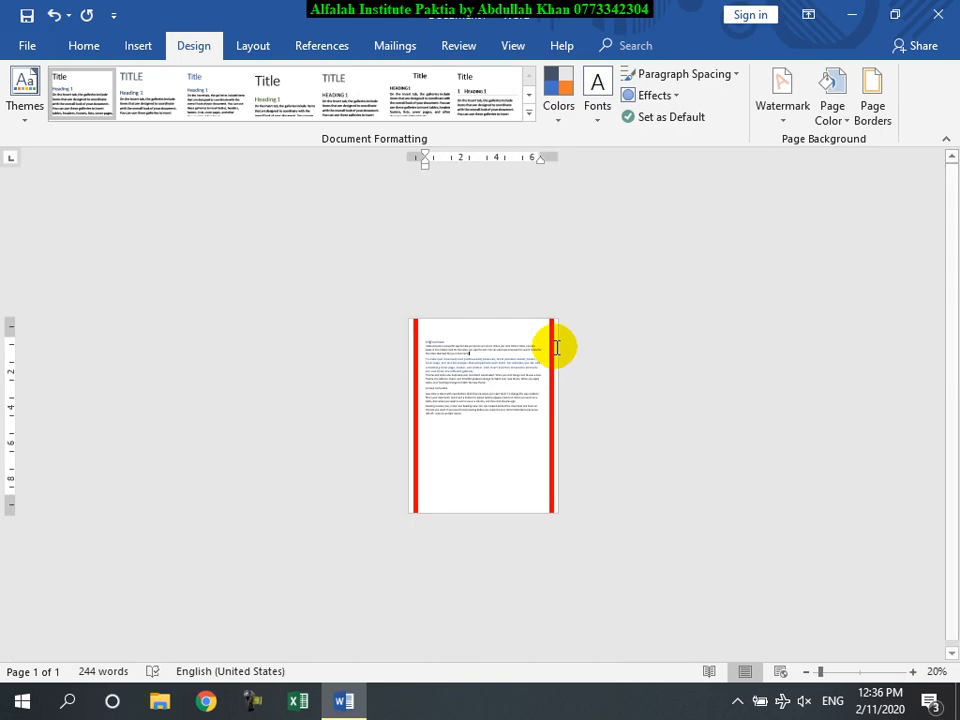
{"action": "scroll", "coordinate": [557, 349], "scroll_direction": "up", "scroll_amount": 8}
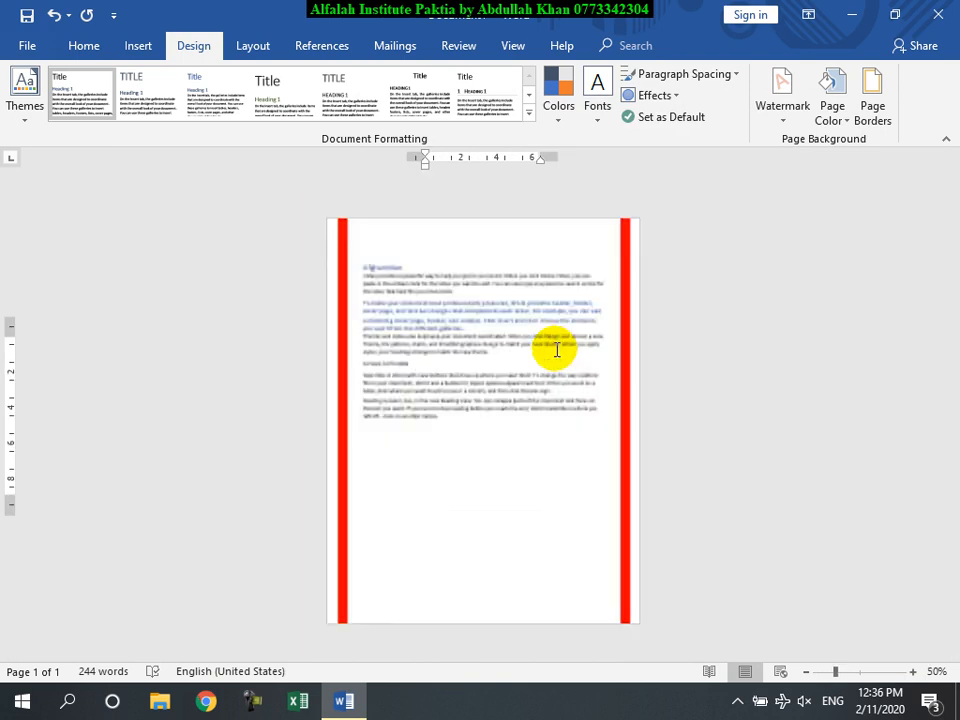
Step: Change the page border art to the double line with stepped corners at 18 pt width
{"action": "left_click", "coordinate": [877, 104]}
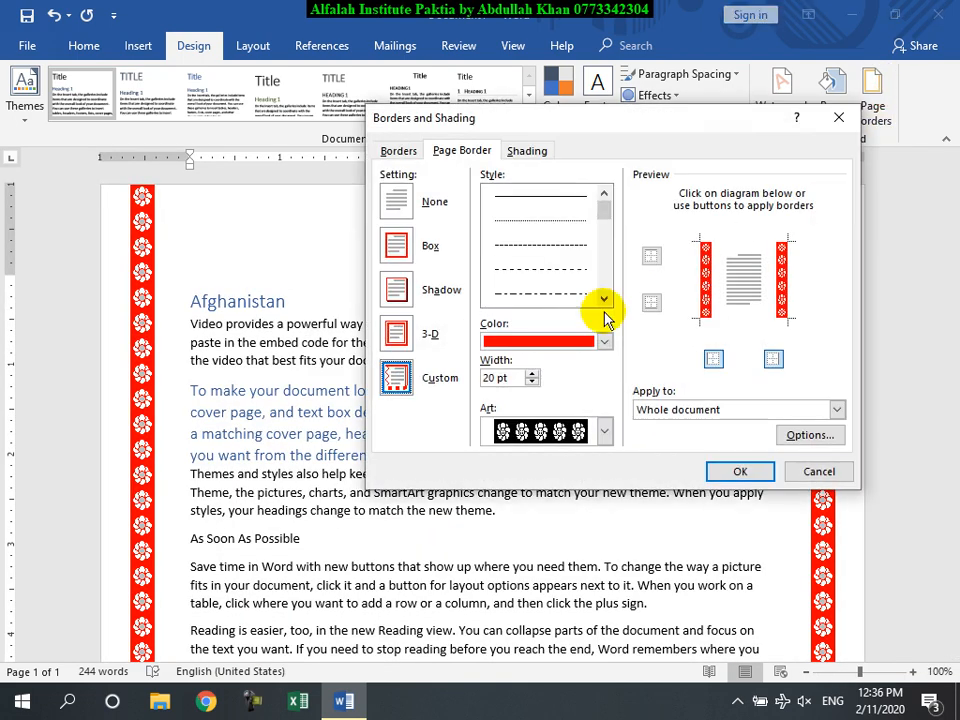
{"action": "left_click", "coordinate": [603, 432]}
{"action": "scroll", "coordinate": [555, 500], "scroll_direction": "up", "scroll_amount": 3}
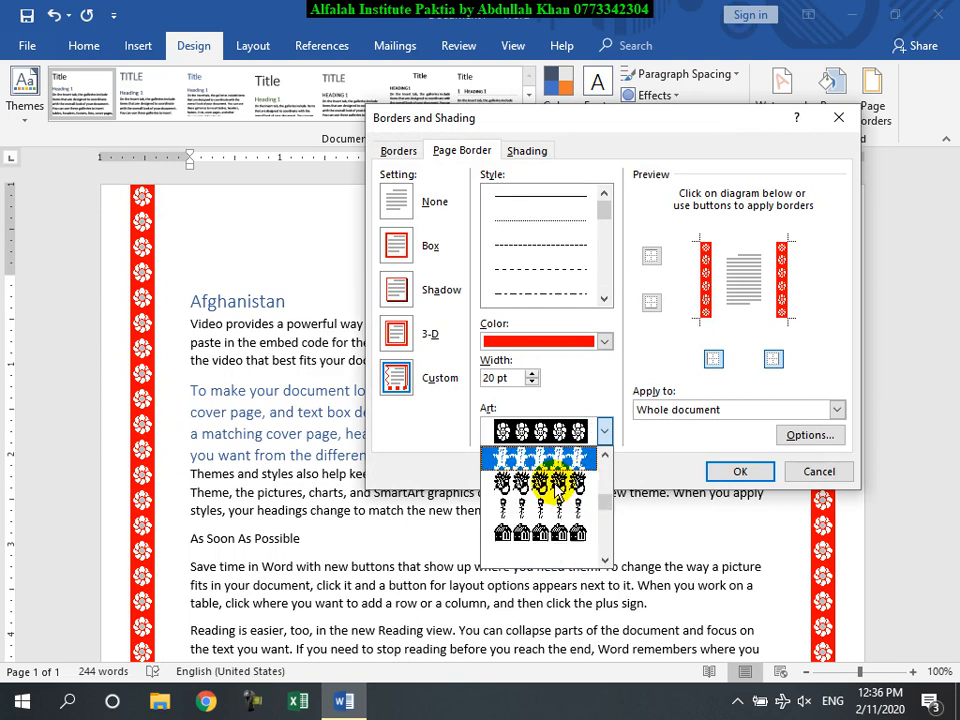
{"action": "scroll", "coordinate": [557, 495], "scroll_direction": "down", "scroll_amount": 8}
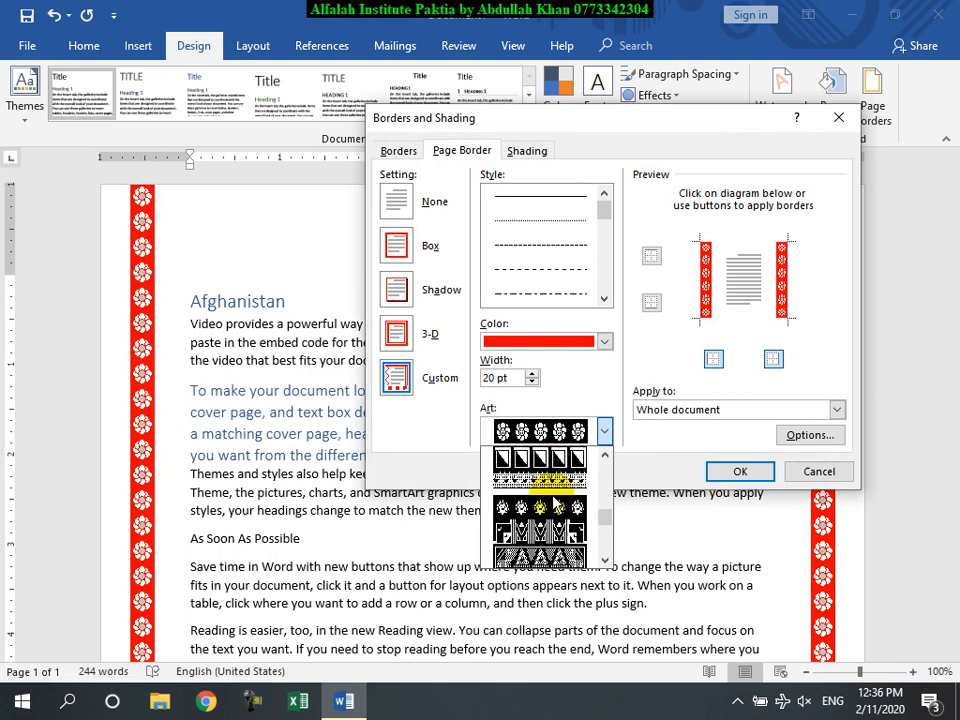
{"action": "scroll", "coordinate": [552, 506], "scroll_direction": "down", "scroll_amount": 4}
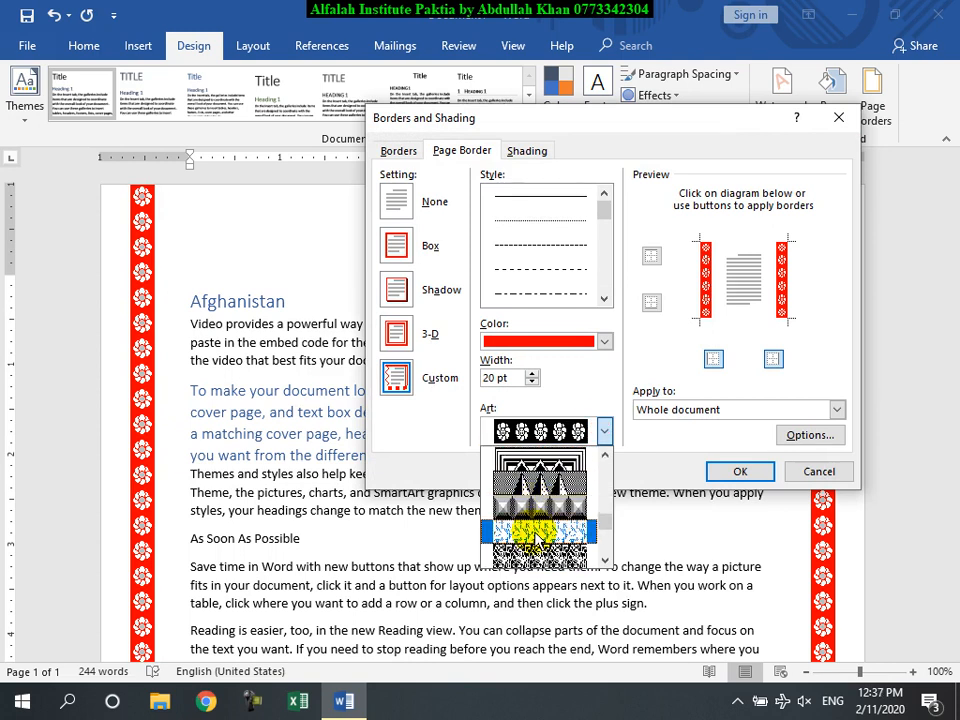
{"action": "scroll", "coordinate": [534, 538], "scroll_direction": "down", "scroll_amount": 2}
{"action": "scroll", "coordinate": [536, 530], "scroll_direction": "down", "scroll_amount": 4}
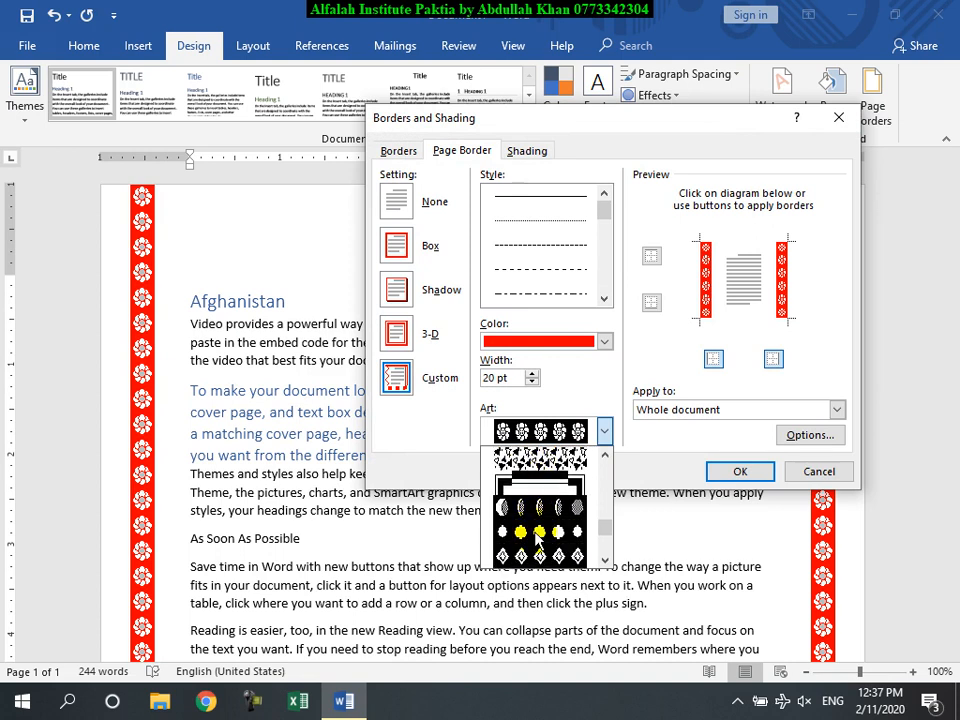
{"action": "left_click", "coordinate": [545, 480]}
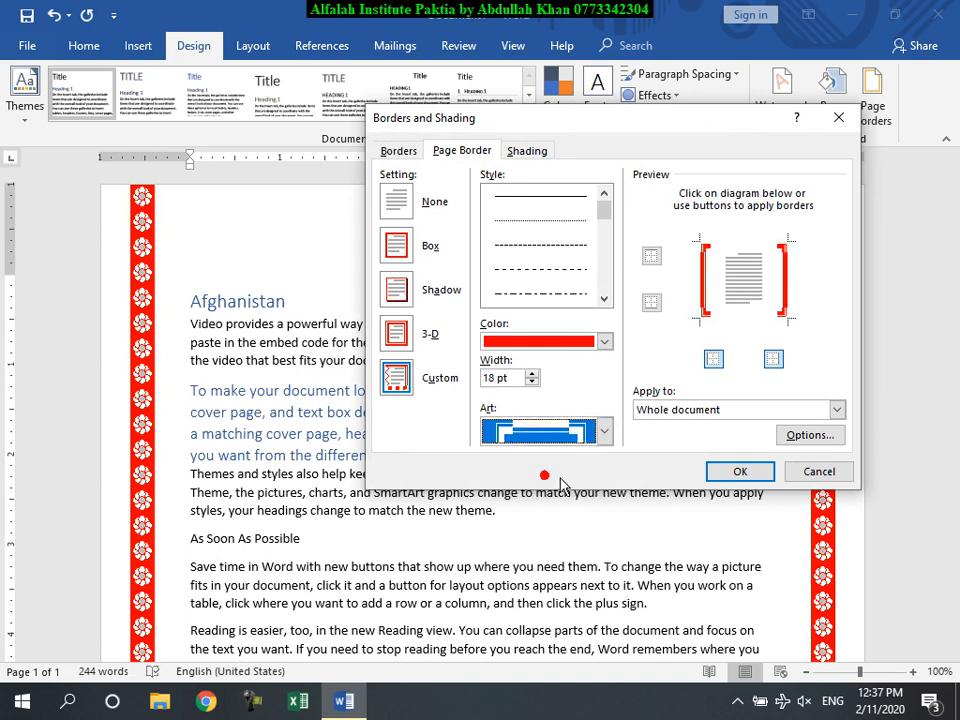
{"action": "left_click", "coordinate": [733, 469]}
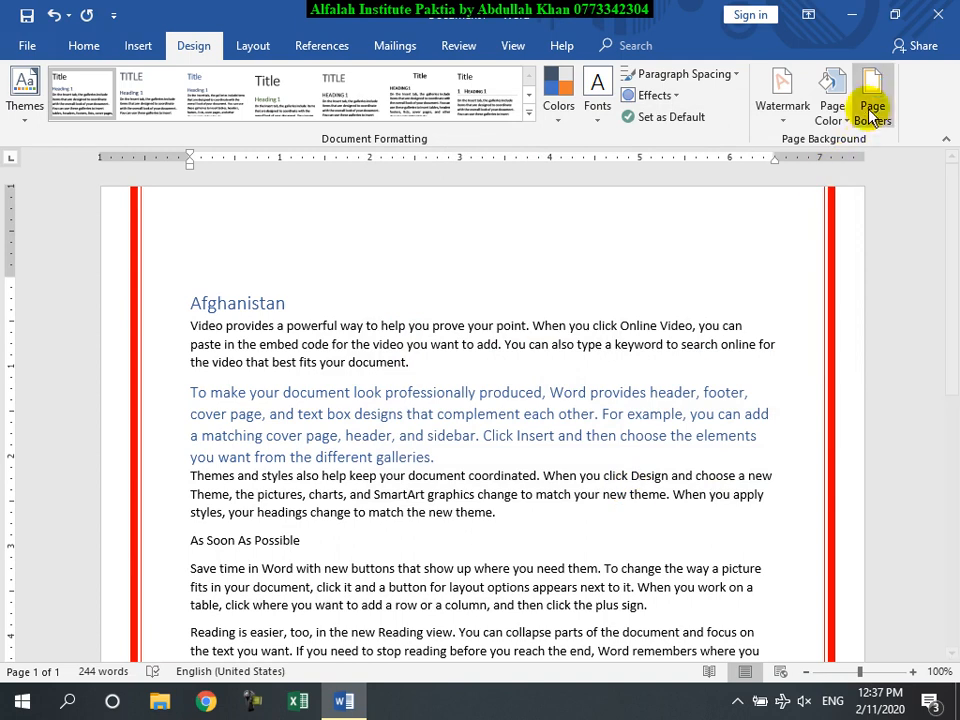
Step: Add the top and bottom sides to the red stepped-corner page border and view the page
{"action": "left_click", "coordinate": [872, 112]}
{"action": "left_click", "coordinate": [735, 245]}
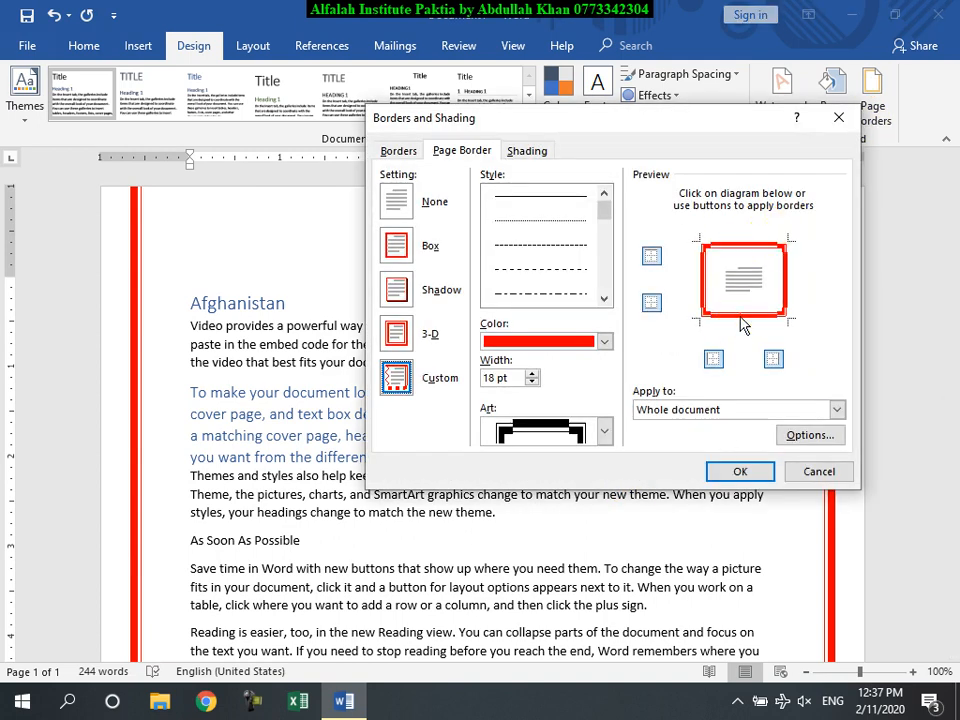
{"action": "left_click", "coordinate": [738, 469]}
{"action": "scroll", "coordinate": [615, 437], "scroll_direction": "down", "scroll_amount": 8}
{"action": "scroll", "coordinate": [608, 436], "scroll_direction": "up", "scroll_amount": 8}
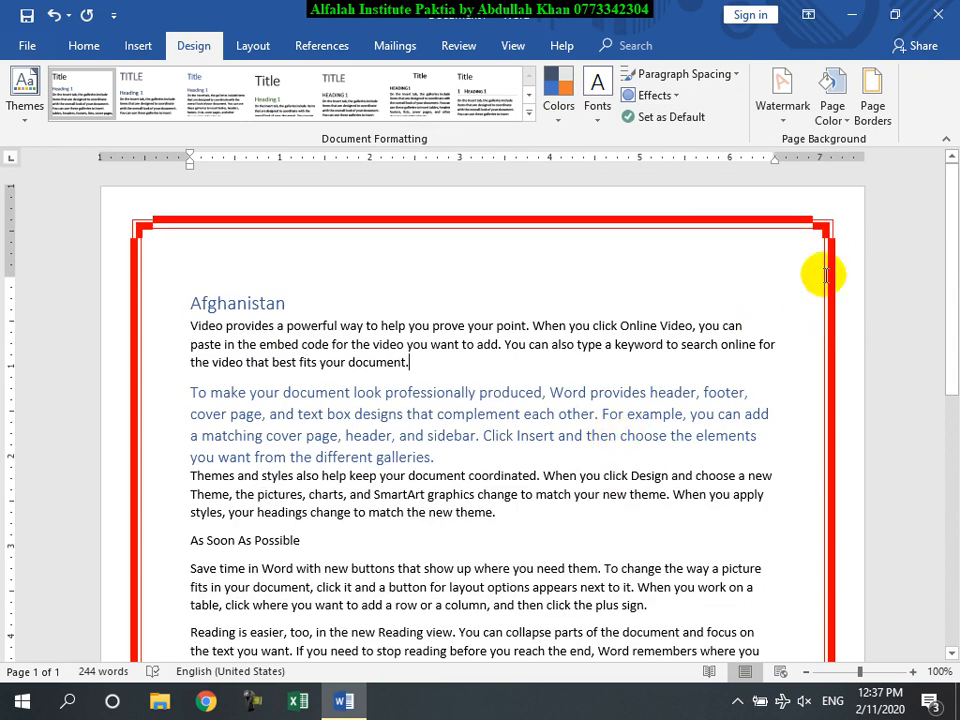
Step: Remove the page border from the whole document by choosing the None setting
{"action": "left_click", "coordinate": [873, 112]}
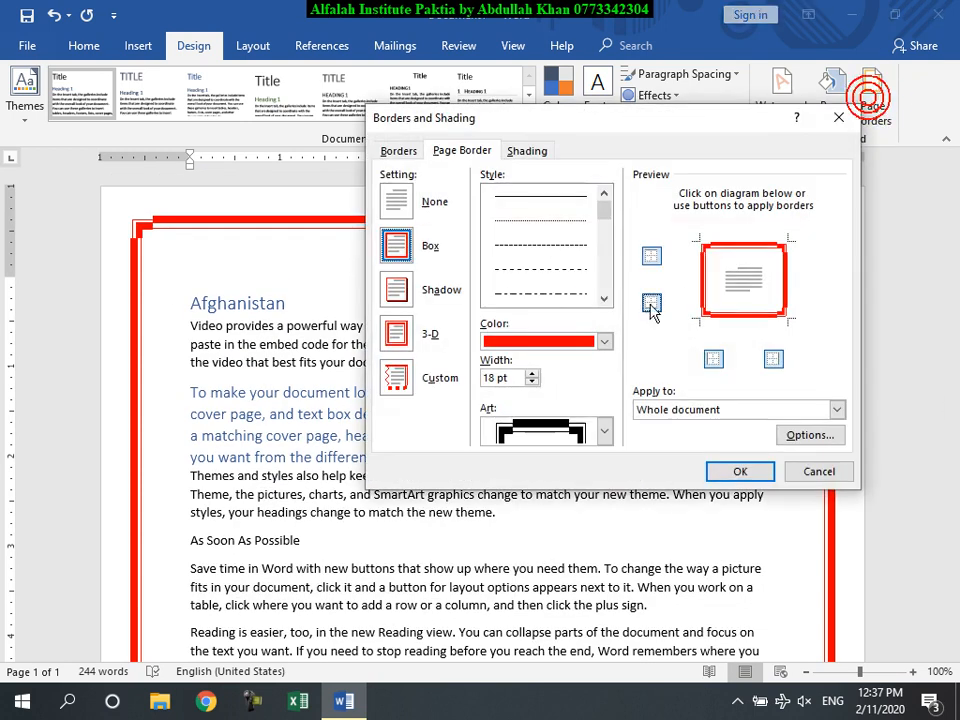
{"action": "left_click", "coordinate": [400, 205]}
{"action": "left_click", "coordinate": [737, 472]}
Step: Try the Landscape page orientation and return the page to Portrait
{"action": "left_click", "coordinate": [236, 45]}
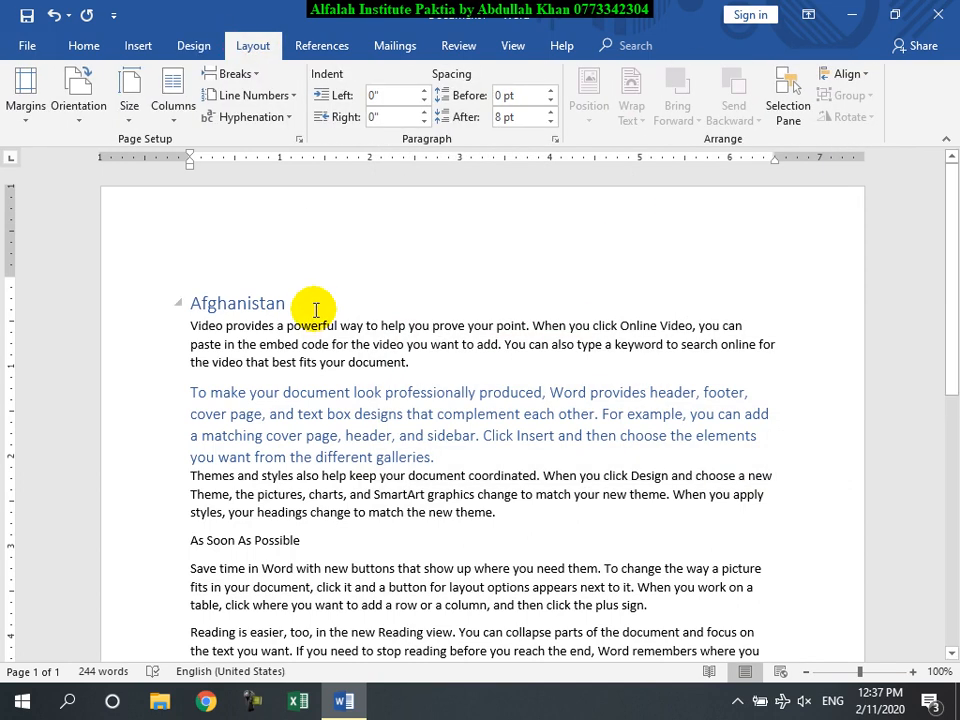
{"action": "left_click", "coordinate": [25, 105]}
{"action": "left_click", "coordinate": [80, 98]}
{"action": "left_click", "coordinate": [80, 100]}
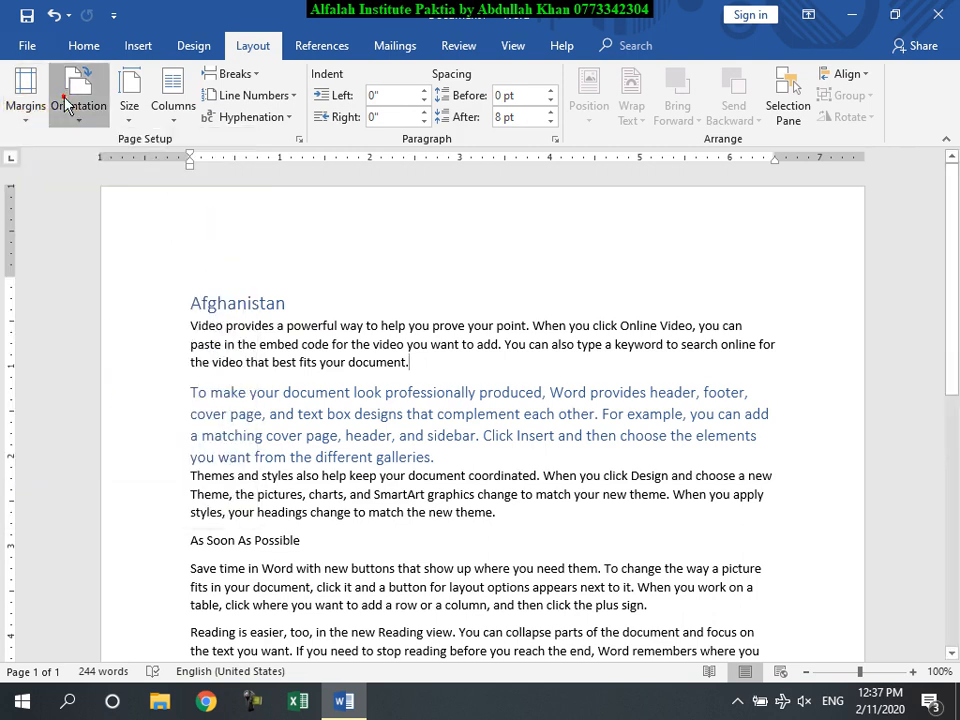
{"action": "left_click", "coordinate": [72, 195]}
{"action": "left_click", "coordinate": [78, 100]}
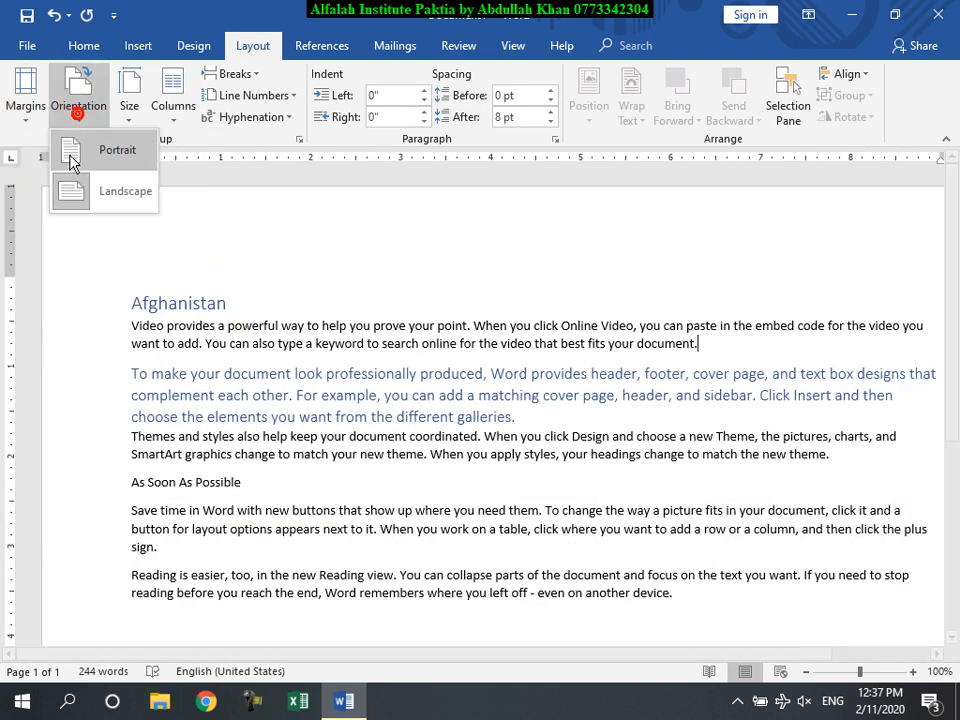
{"action": "left_click", "coordinate": [73, 150]}
Step: Set the paper size to A4 210 x 297 mm
{"action": "left_click", "coordinate": [129, 104]}
{"action": "scroll", "coordinate": [139, 336], "scroll_direction": "up", "scroll_amount": 3}
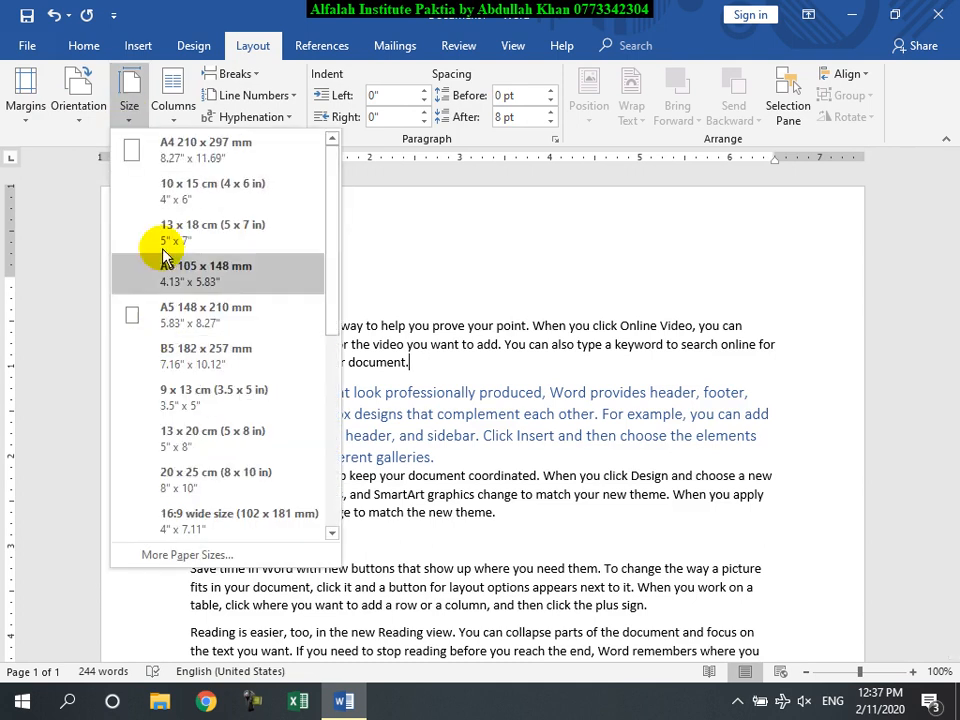
{"action": "left_click", "coordinate": [160, 164]}
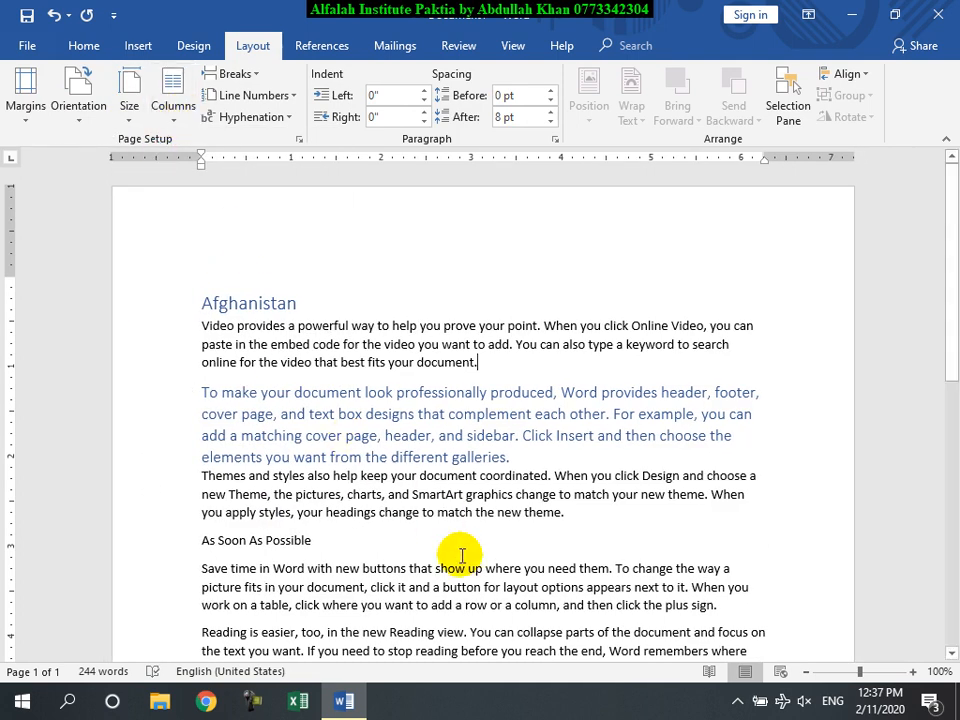
Step: Generate more sample paragraphs at the end of the document with =rand() and justify all the text
{"action": "scroll", "coordinate": [480, 551], "scroll_direction": "down", "scroll_amount": 3}
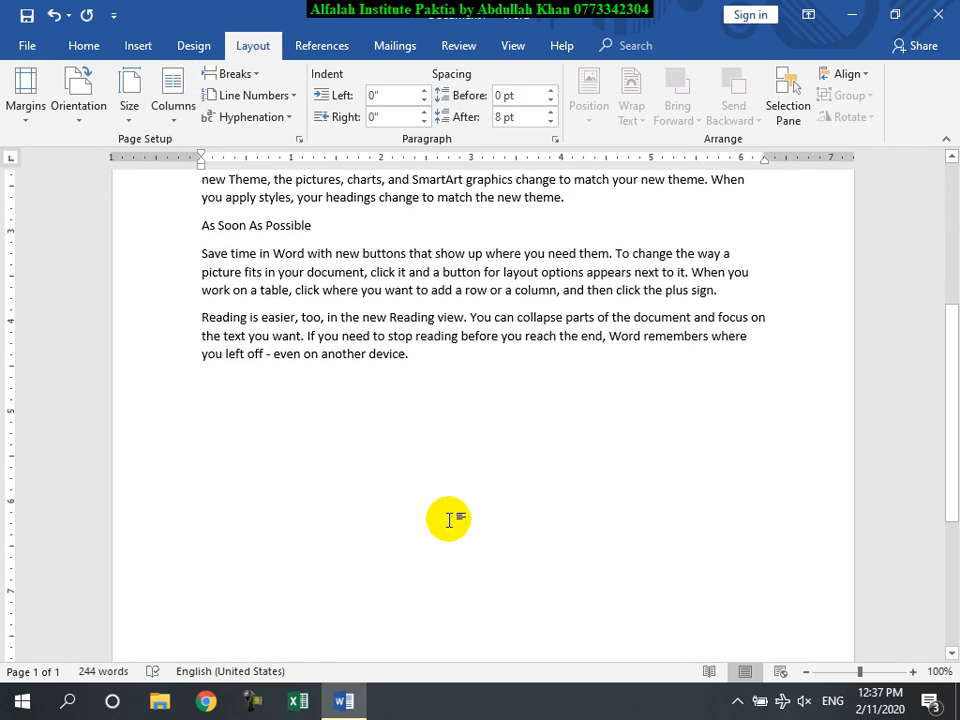
{"action": "type", "text": "nd()"}
{"action": "key", "text": "Return"}
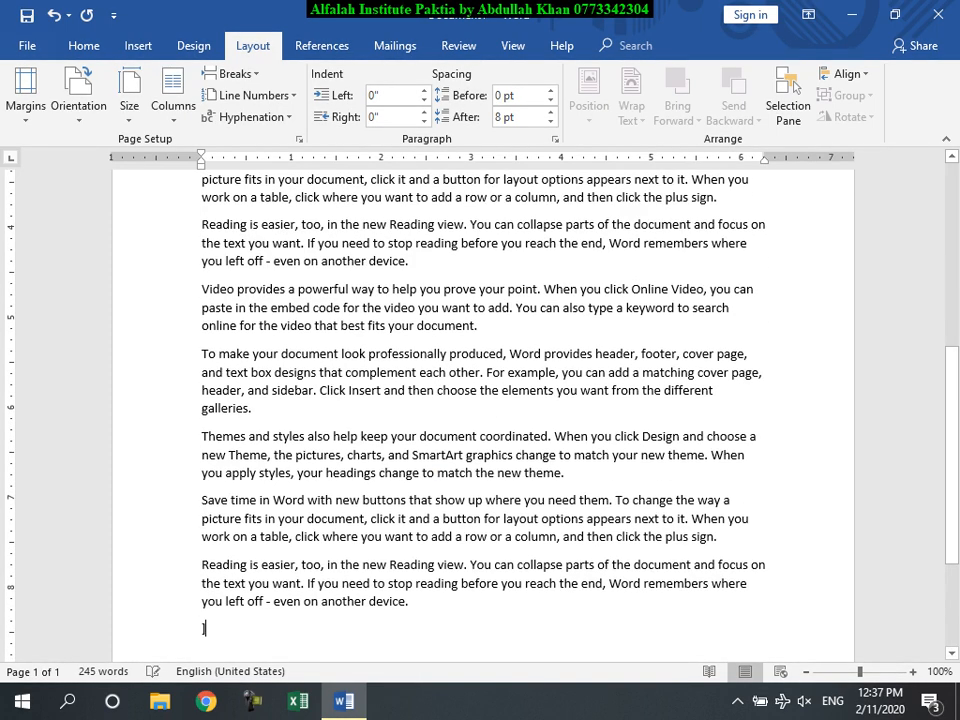
{"action": "key", "text": "ctrl+a"}
{"action": "key", "text": "ctrl+j"}
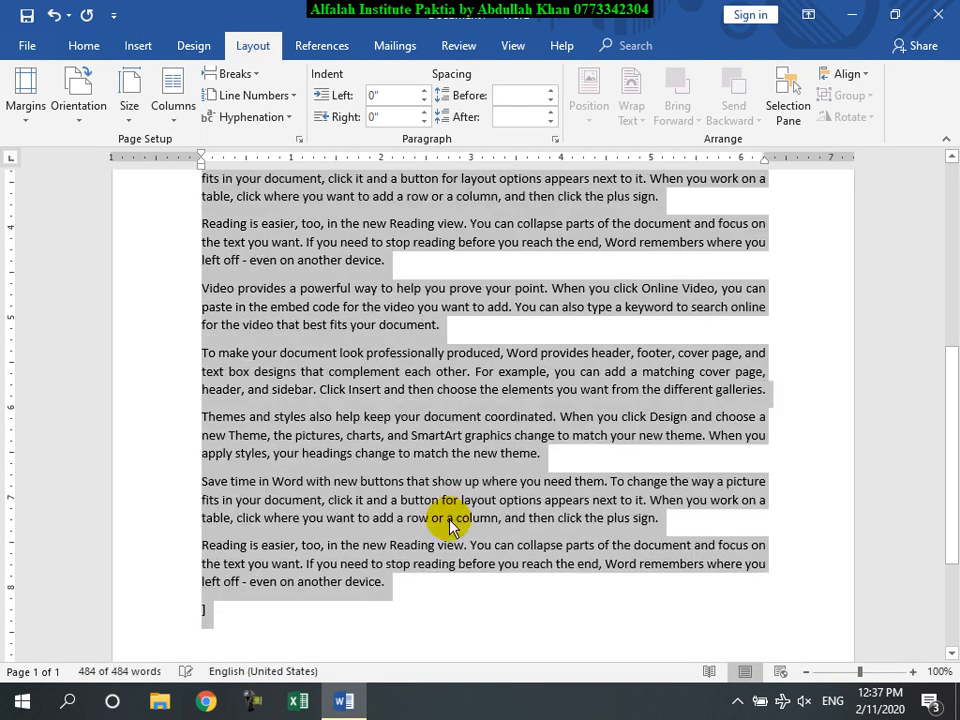
Step: Apply the Two, Three, Left and Right column presets in turn to the selected text, ending with Right
{"action": "scroll", "coordinate": [452, 525], "scroll_direction": "up", "scroll_amount": 10}
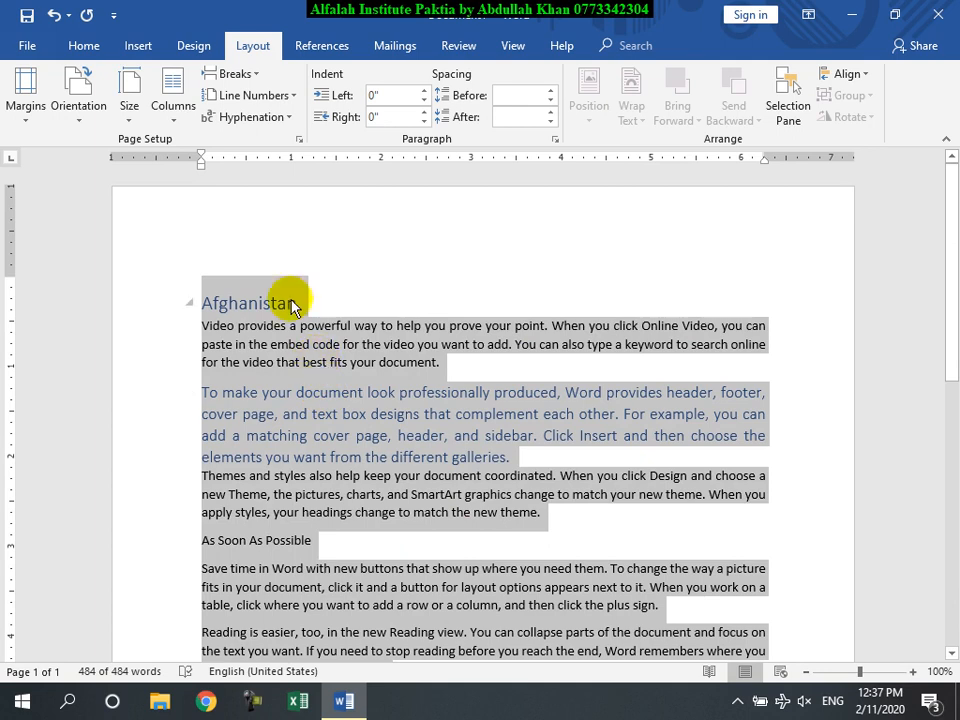
{"action": "left_click", "coordinate": [170, 110]}
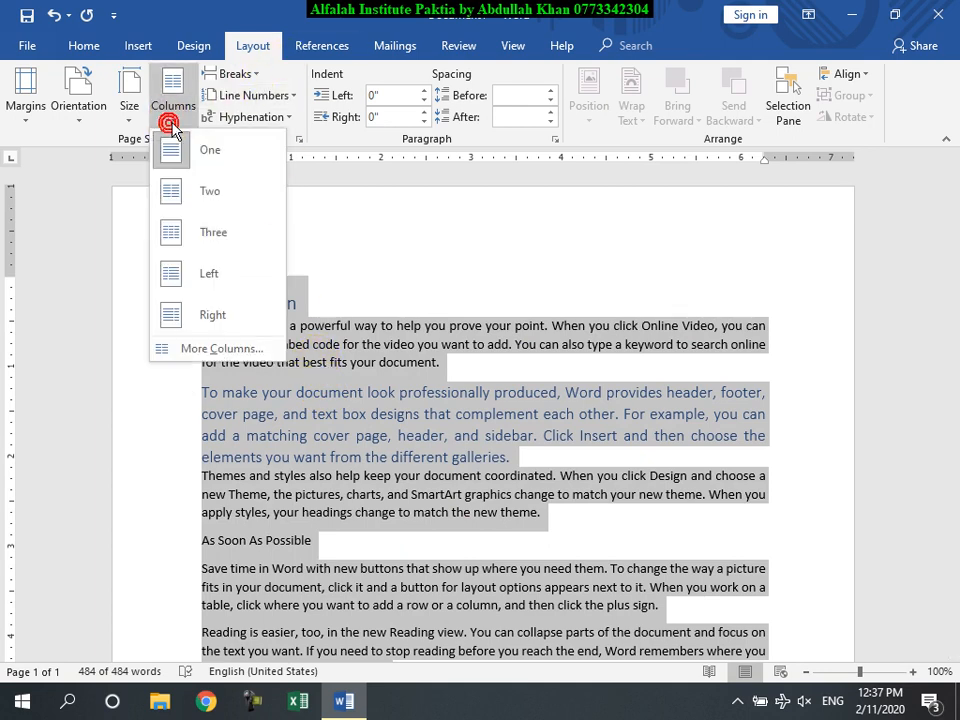
{"action": "left_click", "coordinate": [190, 198]}
{"action": "left_click", "coordinate": [170, 105]}
{"action": "left_click", "coordinate": [190, 230]}
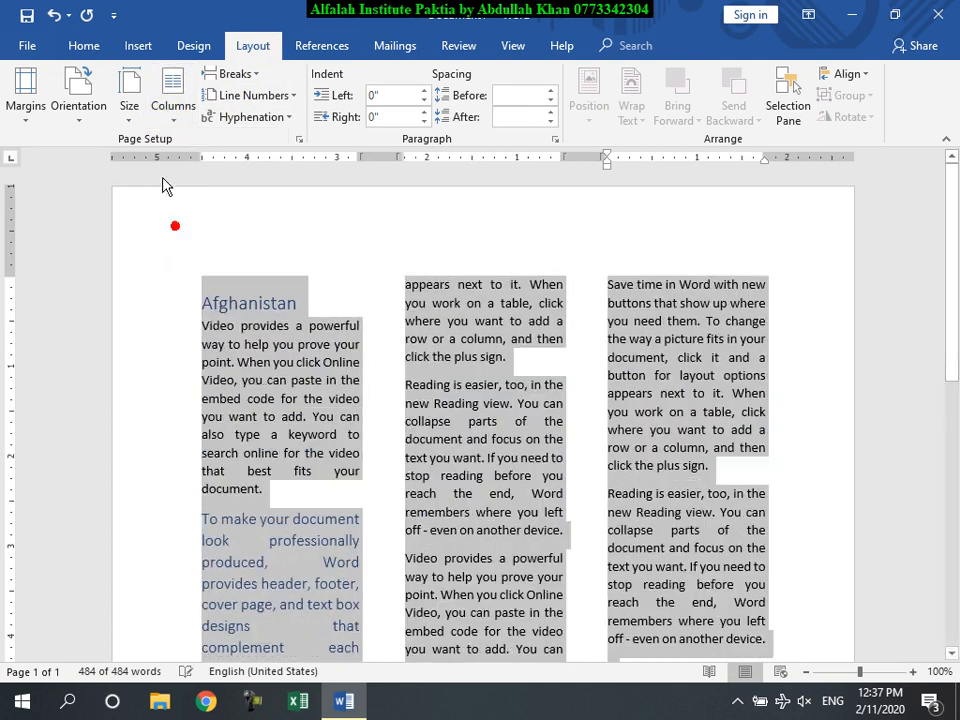
{"action": "left_click", "coordinate": [168, 110]}
{"action": "left_click", "coordinate": [183, 274]}
{"action": "left_click", "coordinate": [174, 117]}
{"action": "left_click", "coordinate": [203, 313]}
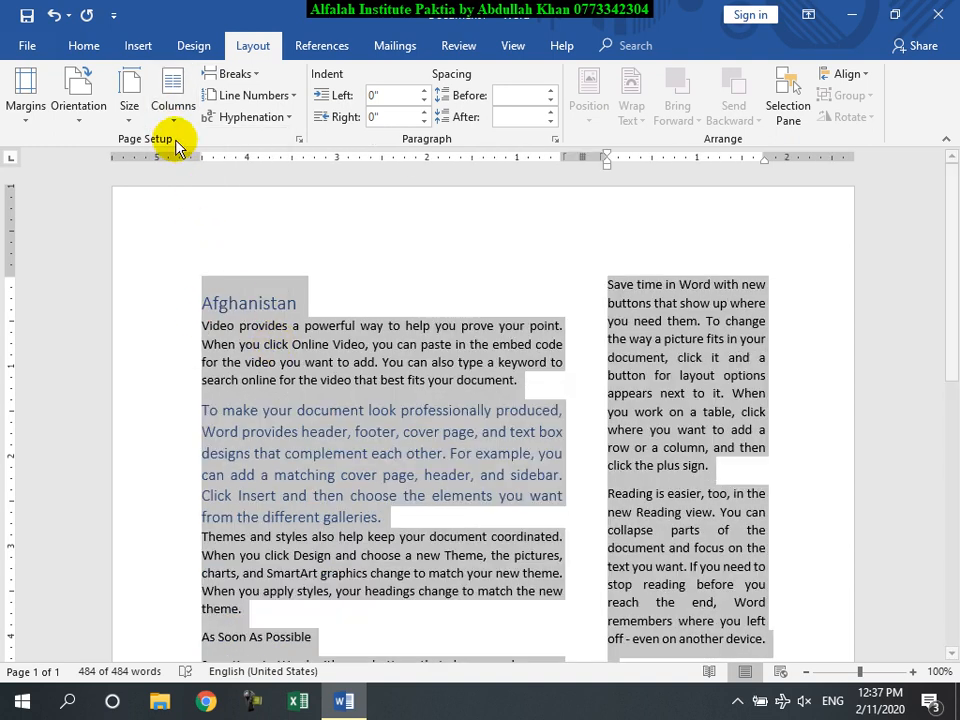
Step: Configure four equal columns for the selected text with 0.3" spacing and a line between them
{"action": "left_click", "coordinate": [173, 100]}
{"action": "left_click", "coordinate": [244, 347]}
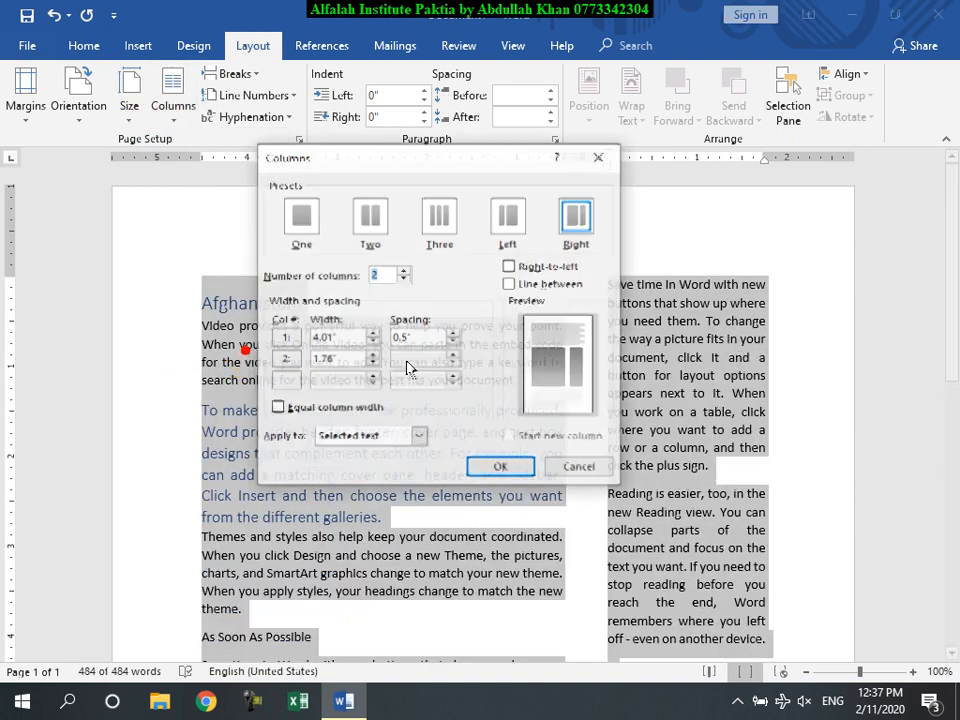
{"action": "left_click", "coordinate": [440, 236]}
{"action": "left_click", "coordinate": [404, 270]}
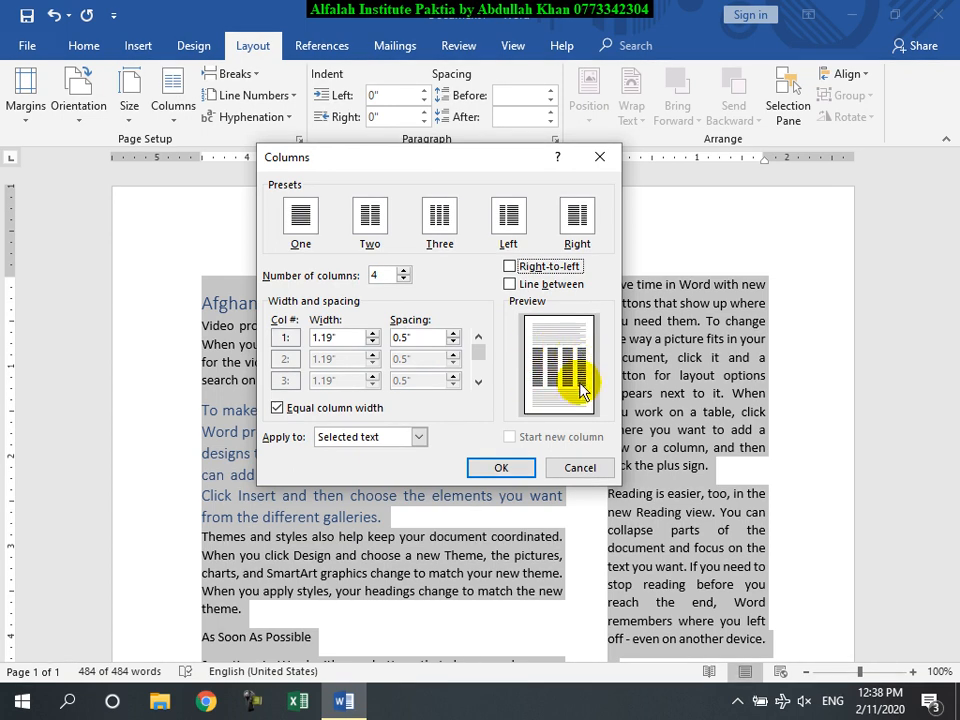
{"action": "left_click", "coordinate": [510, 284]}
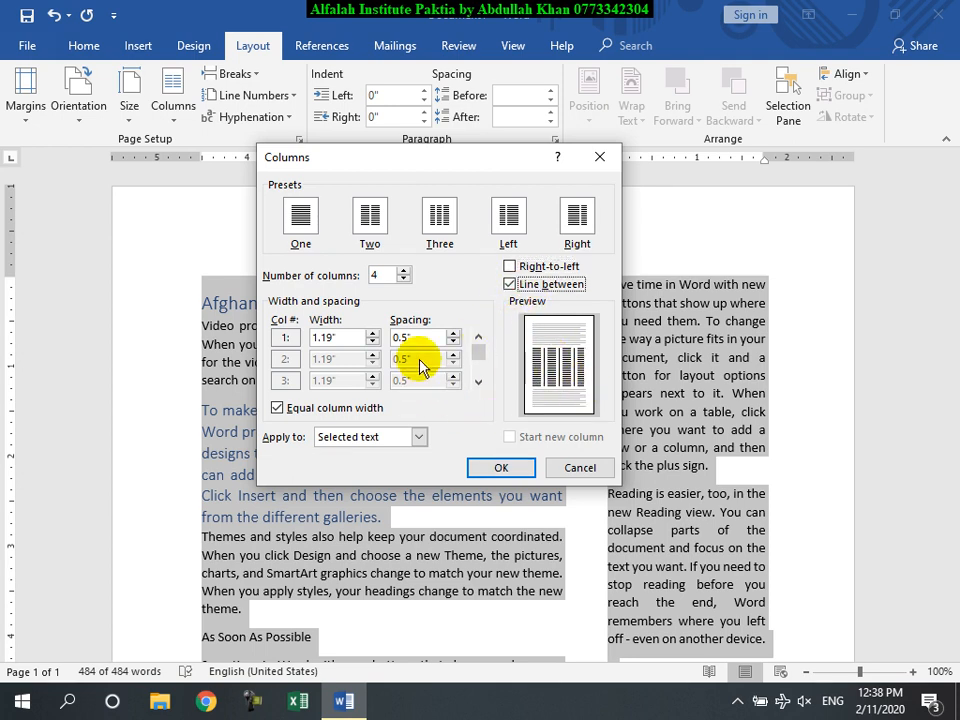
{"action": "left_click", "coordinate": [453, 343]}
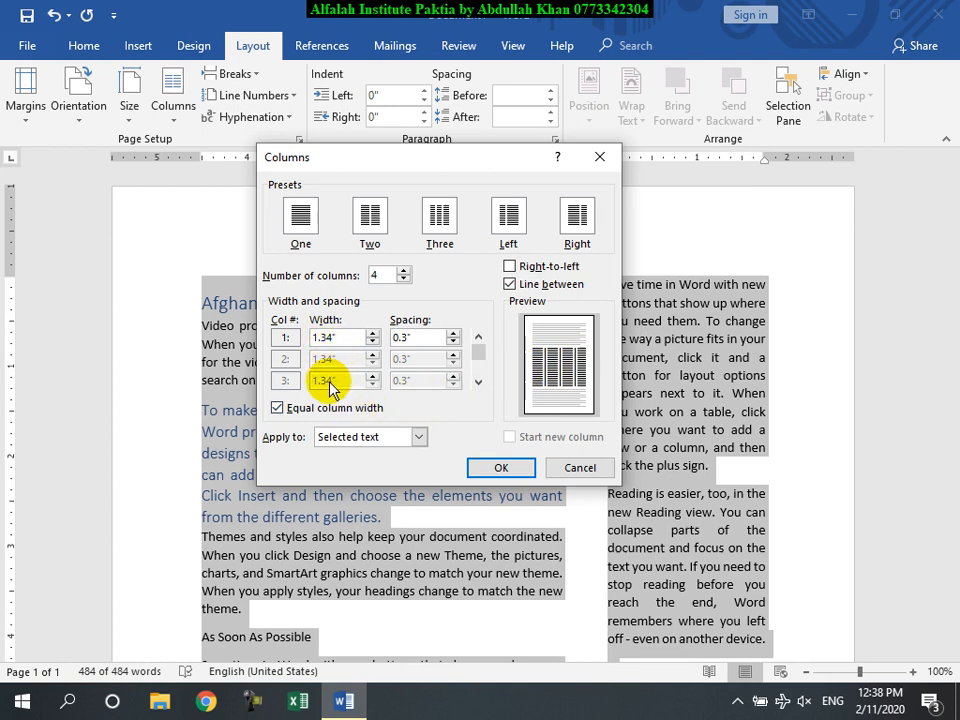
Step: Try unequal column widths by widening column 1 to 2.1", and restore equal column width
{"action": "left_click", "coordinate": [277, 409]}
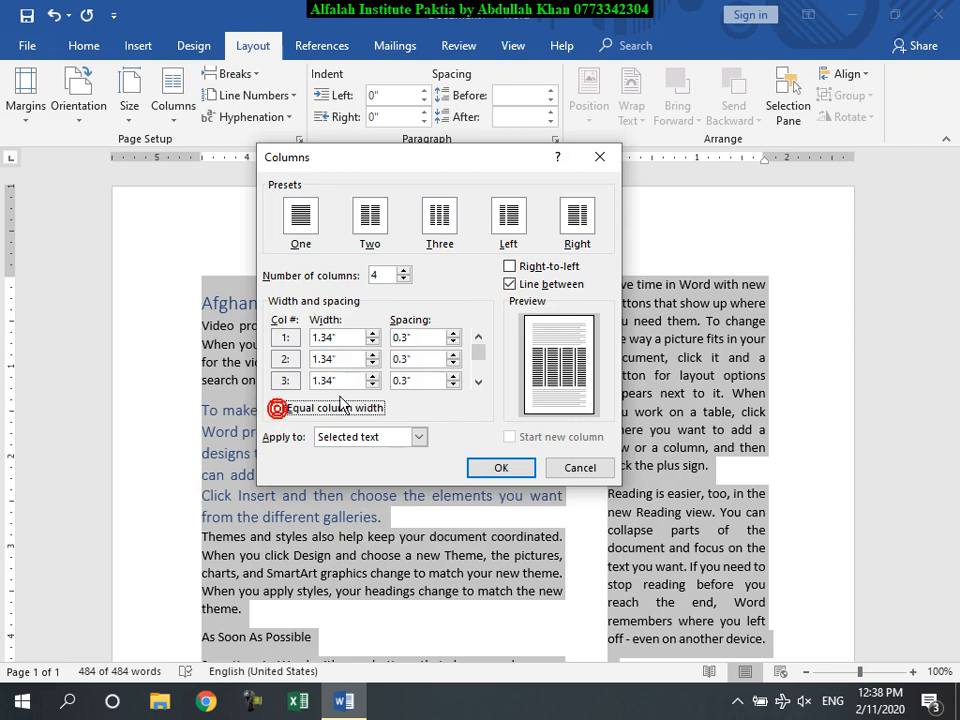
{"action": "left_click", "coordinate": [373, 334]}
{"action": "left_click", "coordinate": [373, 334]}
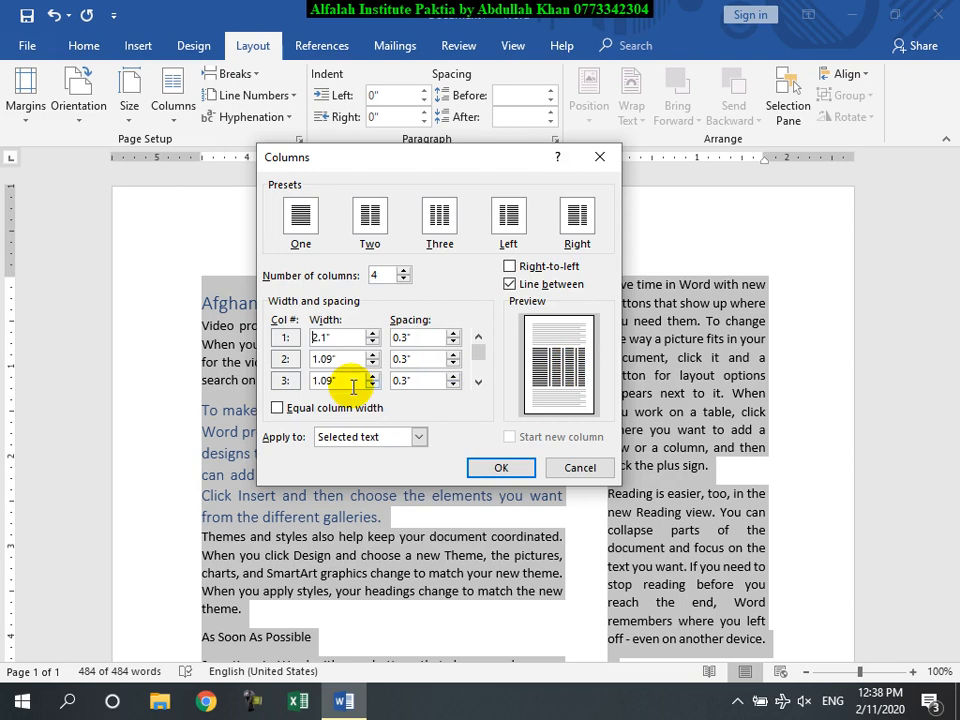
{"action": "left_click", "coordinate": [303, 414]}
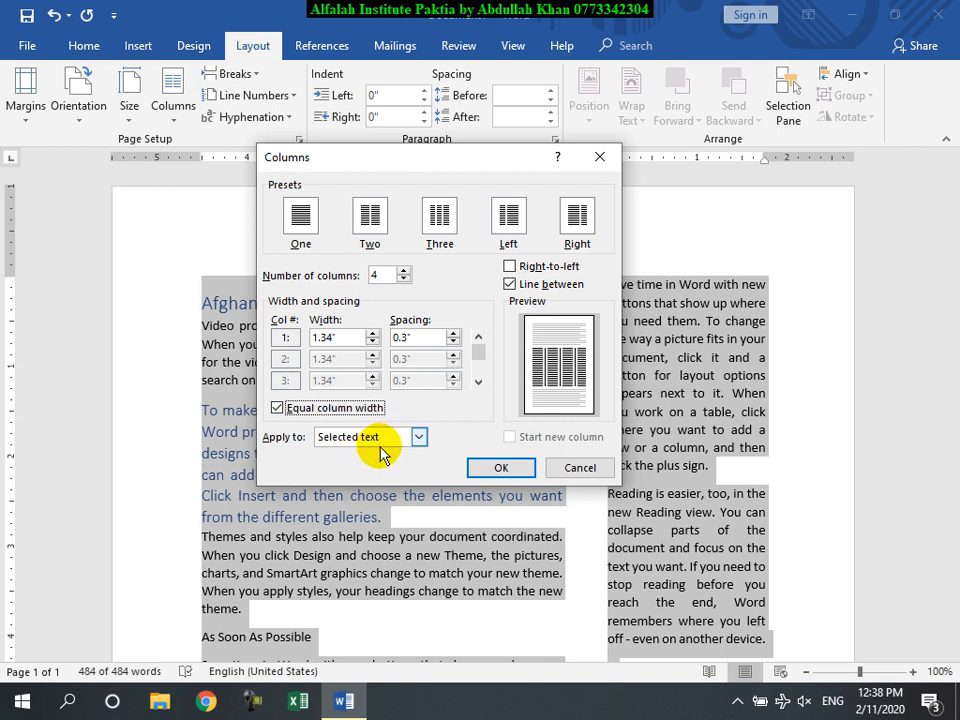
Step: Keep the column settings scoped to the selected text and apply them to the document
{"action": "left_click", "coordinate": [418, 438]}
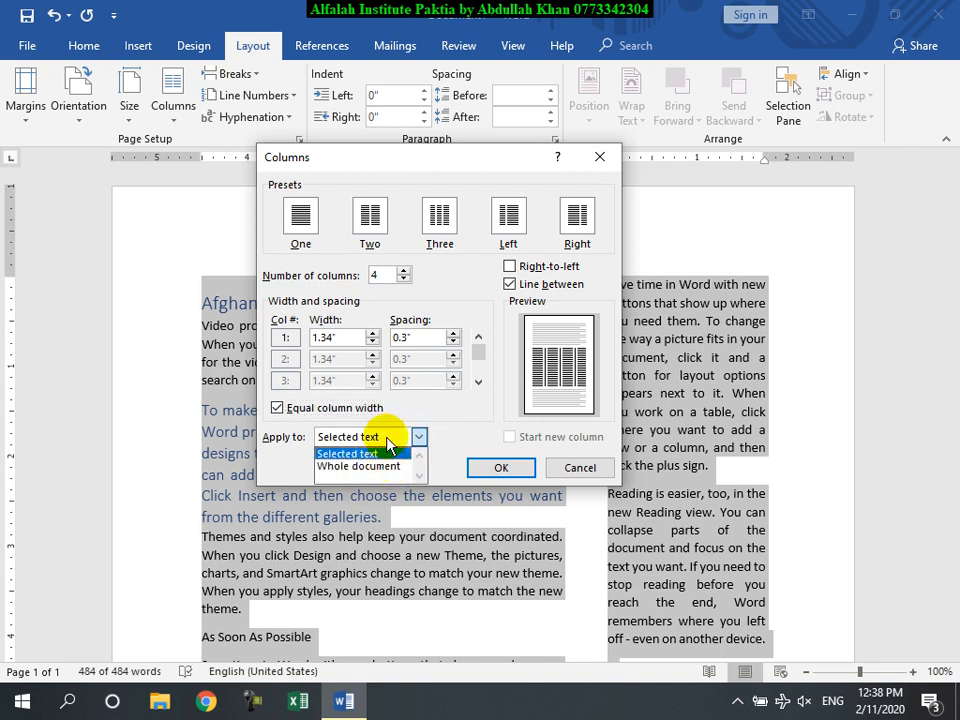
{"action": "left_click", "coordinate": [445, 438]}
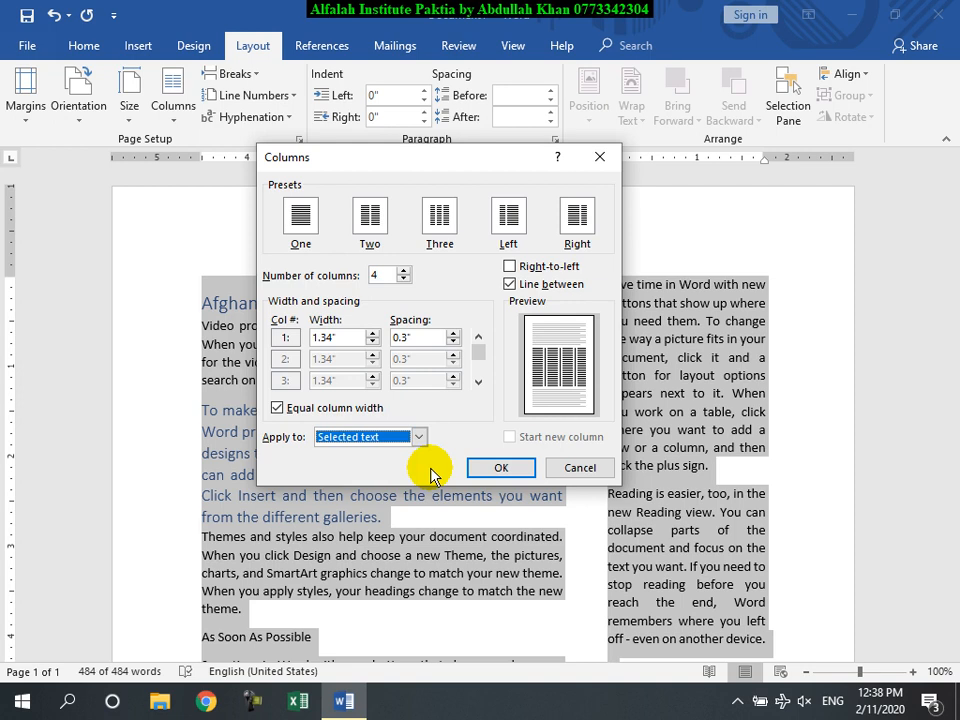
{"action": "left_click", "coordinate": [497, 466]}
{"action": "scroll", "coordinate": [478, 483], "scroll_direction": "down", "scroll_amount": 10}
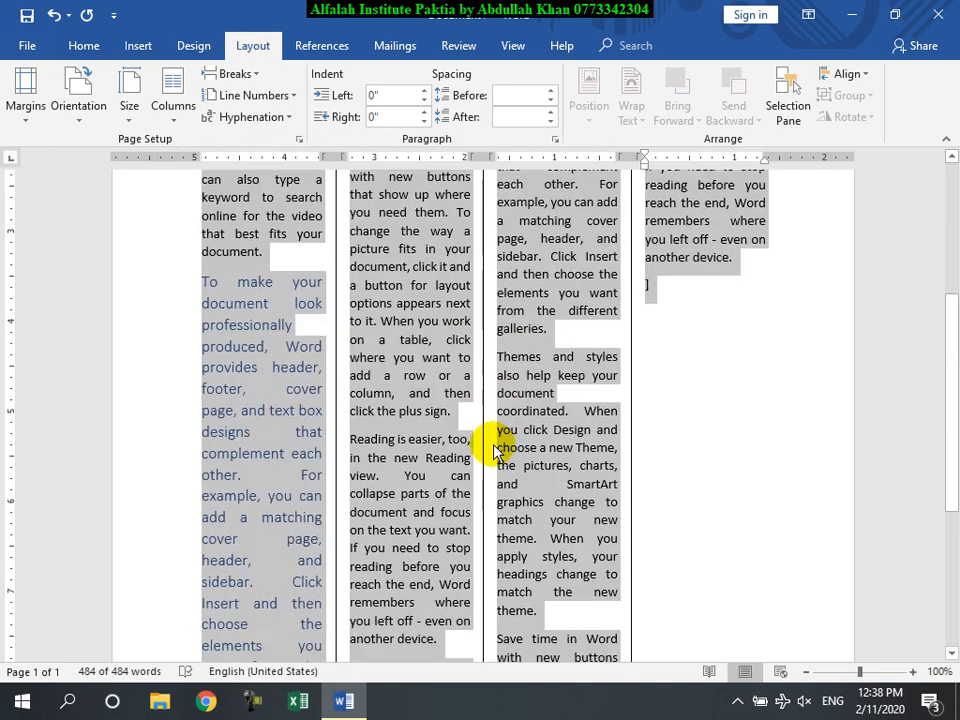
{"action": "scroll", "coordinate": [446, 472], "scroll_direction": "down", "scroll_amount": 1}
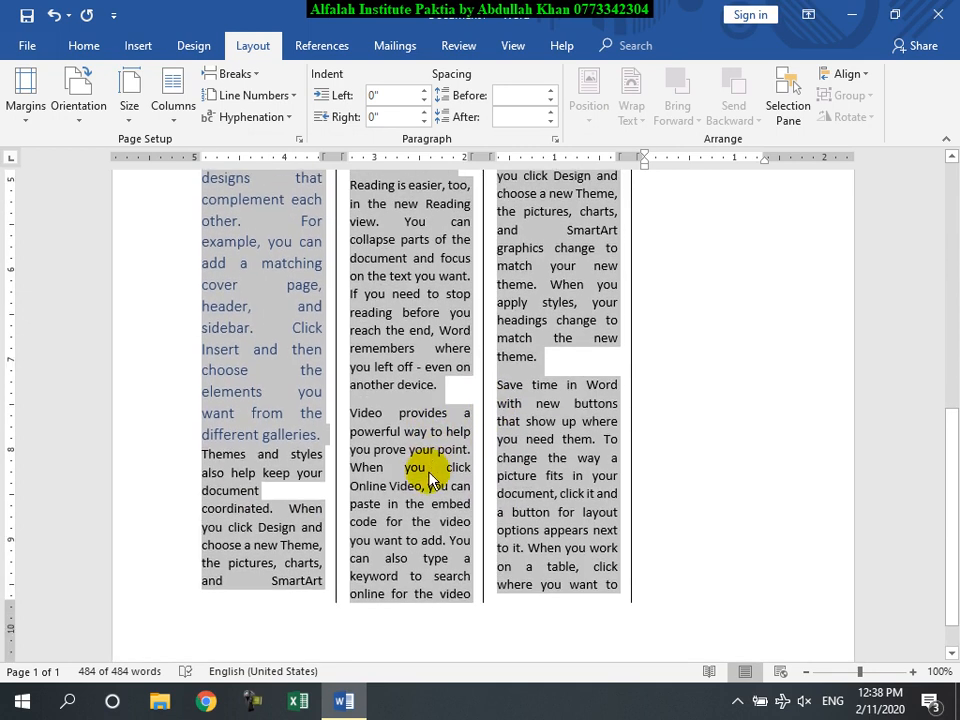
Step: Try a column break before the "Themes and styles" paragraph in the first column and undo it
{"action": "left_click", "coordinate": [253, 413]}
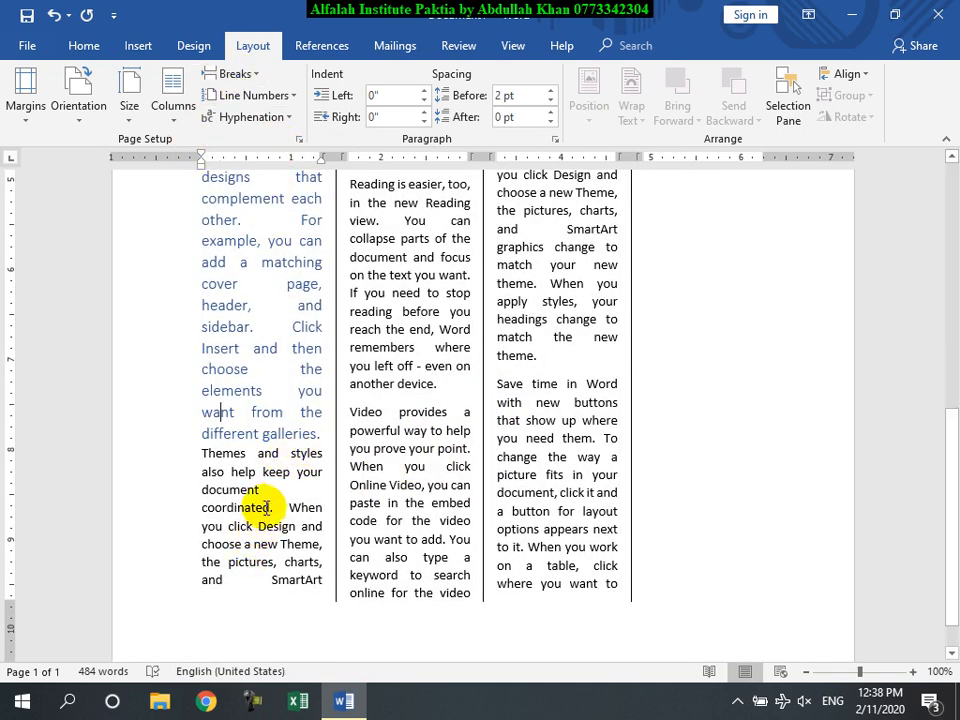
{"action": "double_click", "coordinate": [203, 453]}
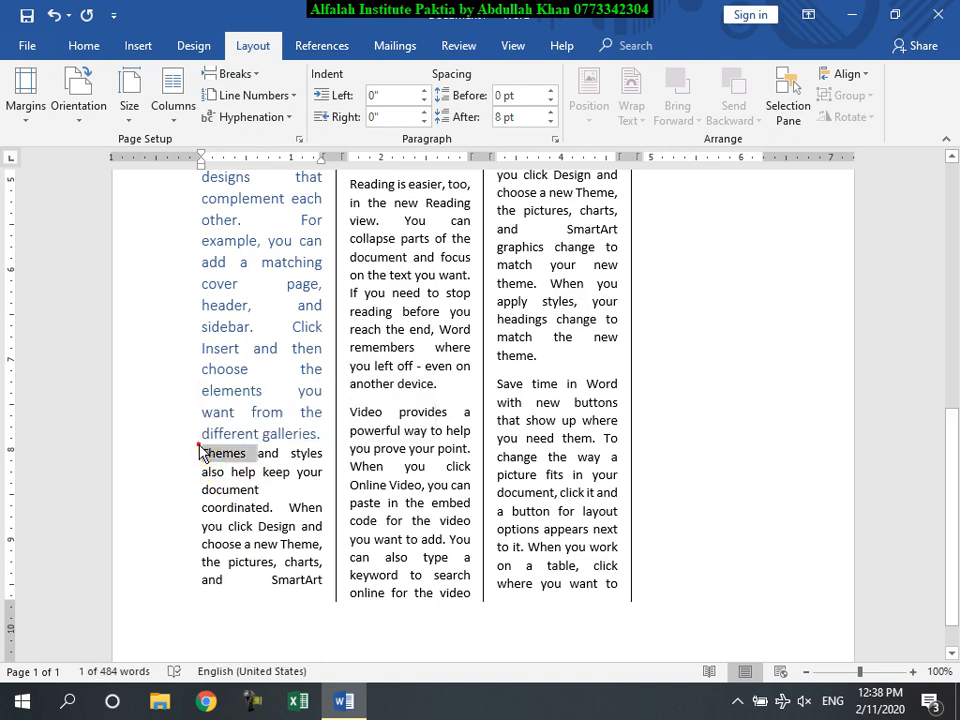
{"action": "left_click", "coordinate": [199, 446]}
{"action": "scroll", "coordinate": [318, 540], "scroll_direction": "up", "scroll_amount": 9}
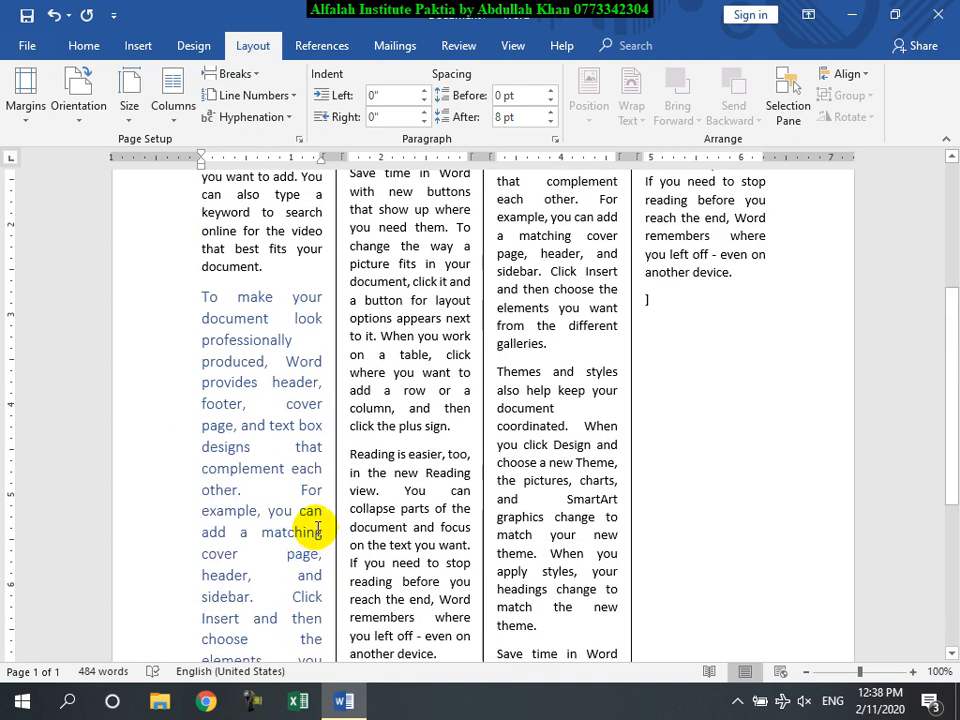
{"action": "scroll", "coordinate": [300, 332], "scroll_direction": "down", "scroll_amount": 7}
{"action": "scroll", "coordinate": [306, 396], "scroll_direction": "up", "scroll_amount": 3}
{"action": "scroll", "coordinate": [300, 395], "scroll_direction": "down", "scroll_amount": 4}
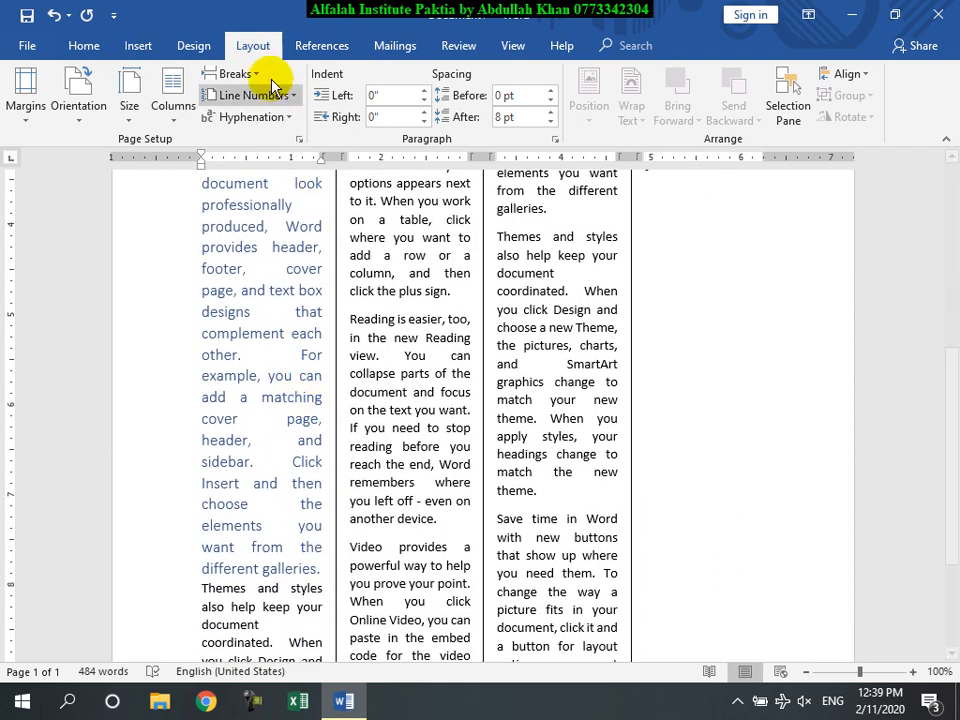
{"action": "left_click", "coordinate": [258, 73]}
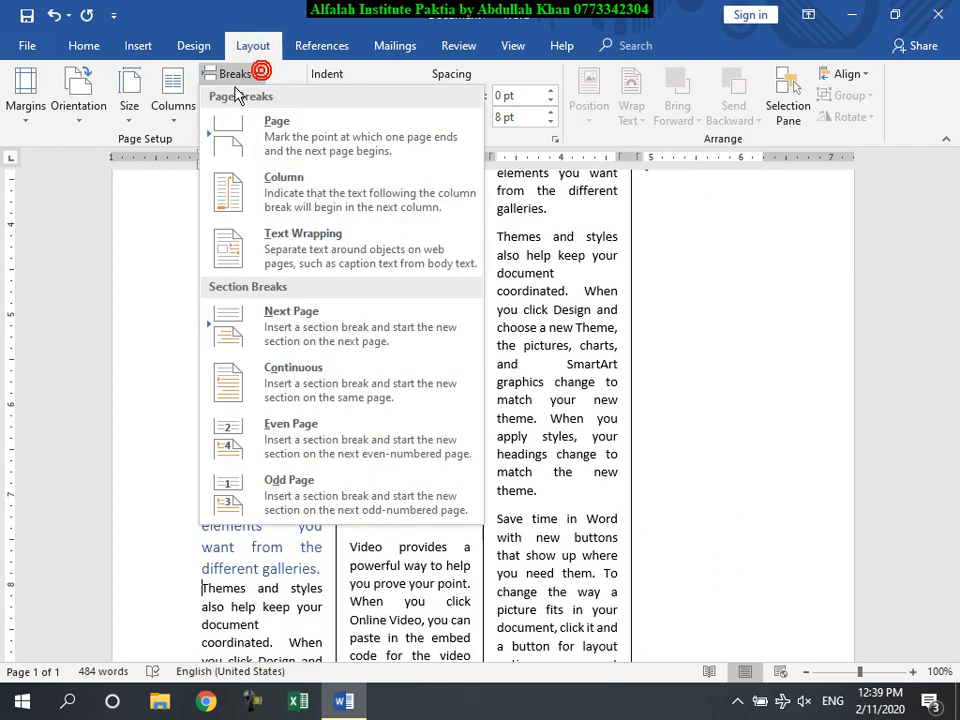
{"action": "left_click", "coordinate": [290, 188]}
{"action": "scroll", "coordinate": [450, 377], "scroll_direction": "down", "scroll_amount": 5}
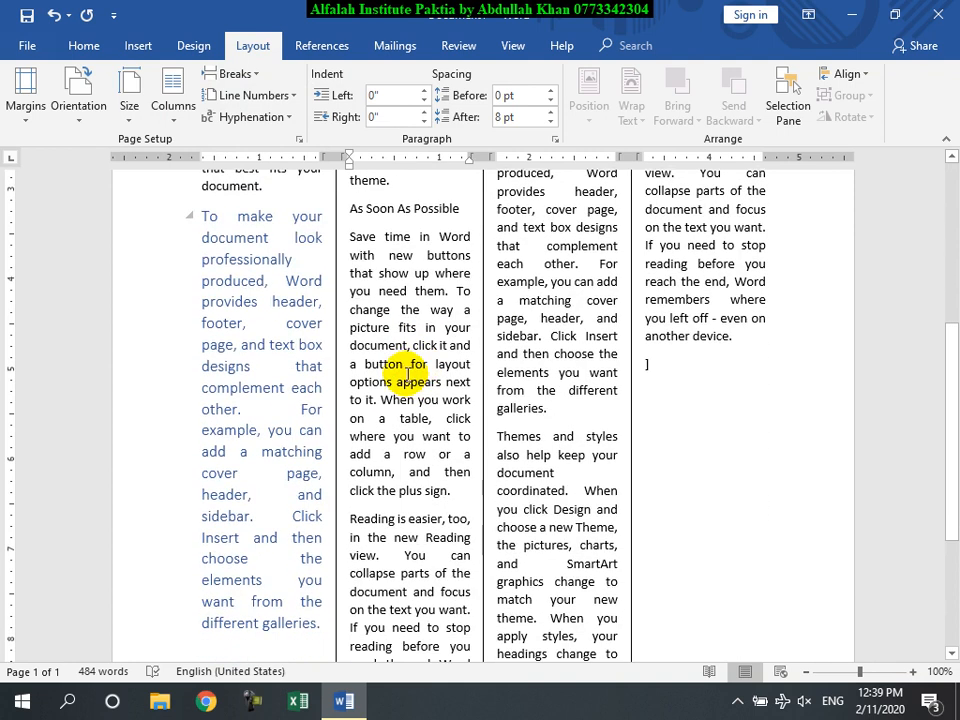
{"action": "scroll", "coordinate": [381, 381], "scroll_direction": "down", "scroll_amount": 4}
{"action": "scroll", "coordinate": [385, 420], "scroll_direction": "up", "scroll_amount": 3}
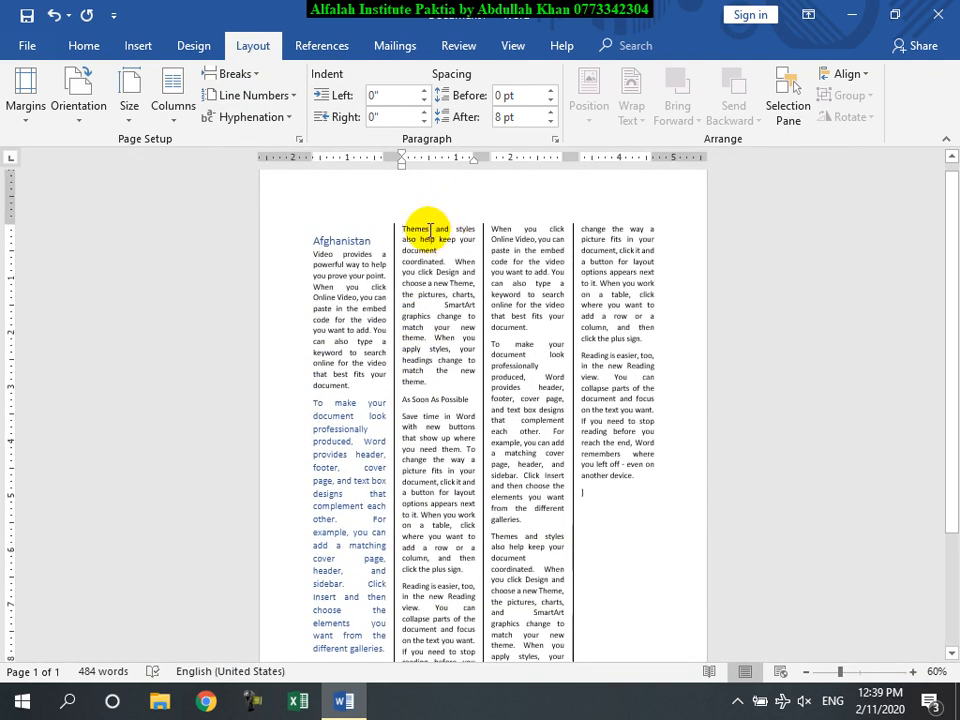
{"action": "key", "text": "BackSpace"}
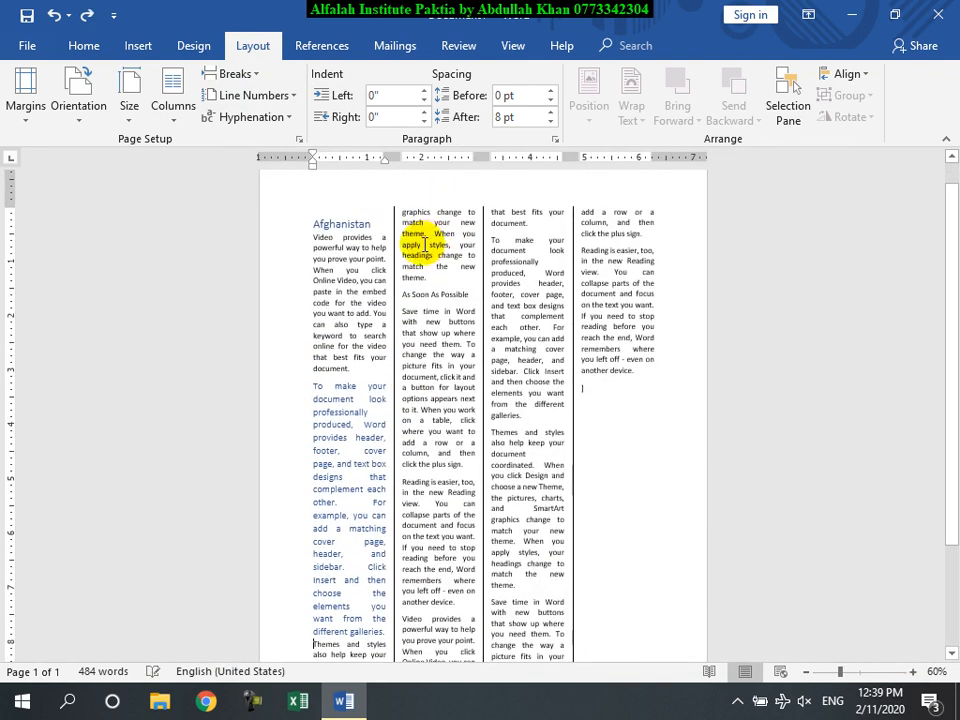
Step: Return the whole document to a single-column layout
{"action": "double_click", "coordinate": [431, 311]}
{"action": "left_click", "coordinate": [176, 112]}
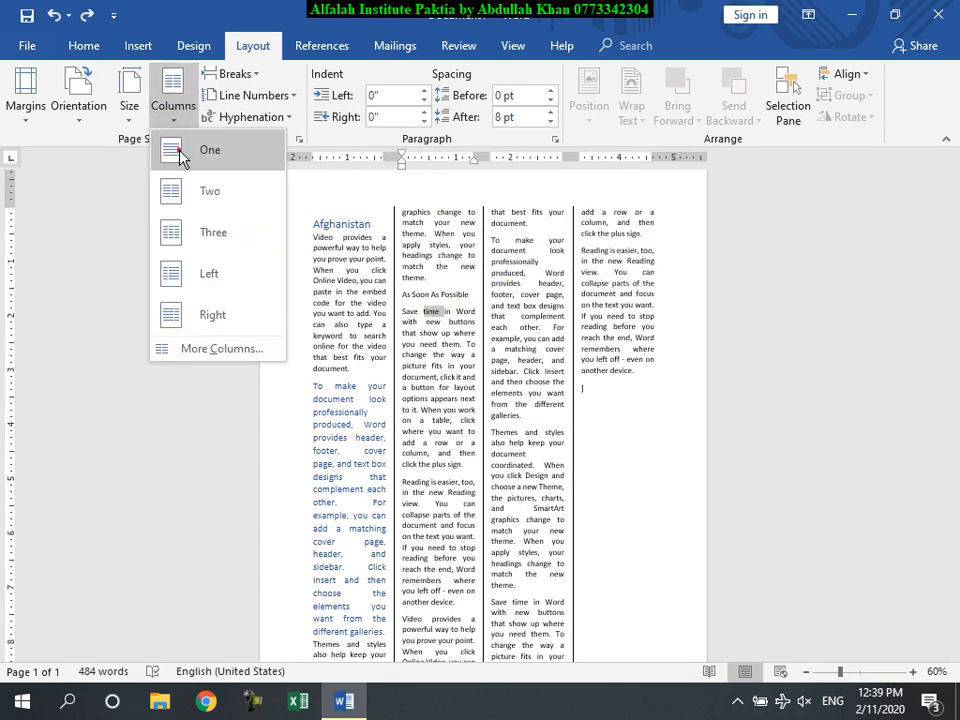
{"action": "left_click", "coordinate": [172, 150]}
{"action": "key", "text": "ctrl+a"}
{"action": "left_click", "coordinate": [176, 118]}
{"action": "left_click", "coordinate": [183, 167]}
Step: Delete the breaks around the word "time" and after "As Soon As Possible" to merge the split lines into one paragraph
{"action": "left_click", "coordinate": [431, 300]}
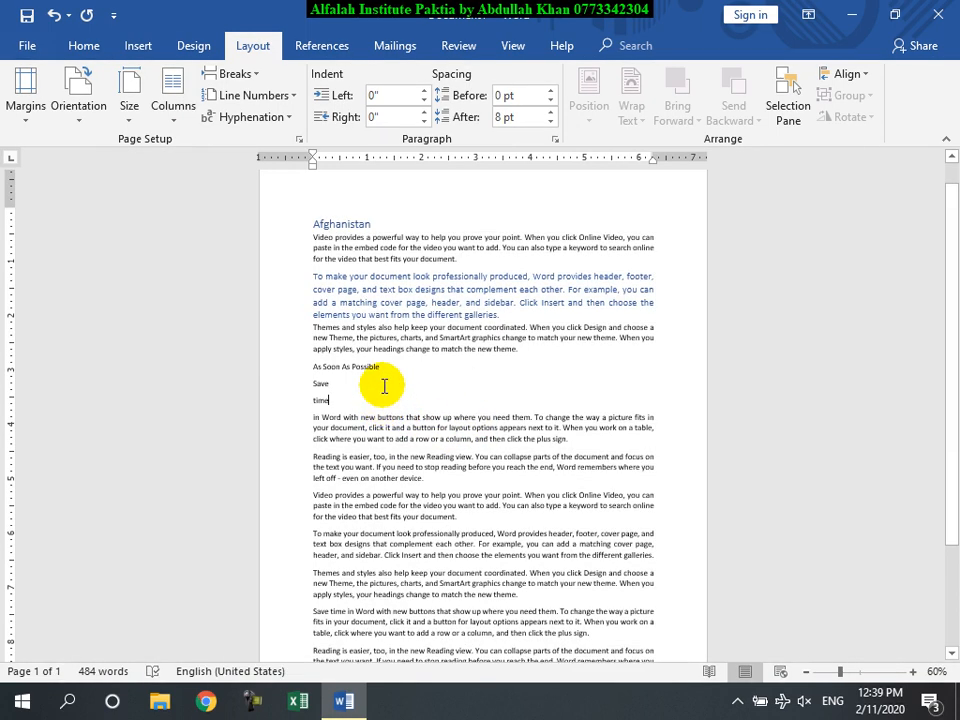
{"action": "key", "text": "Delete"}
{"action": "left_click", "coordinate": [346, 385]}
{"action": "key", "text": "Delete"}
{"action": "left_click", "coordinate": [412, 368]}
{"action": "key", "text": "Delete"}
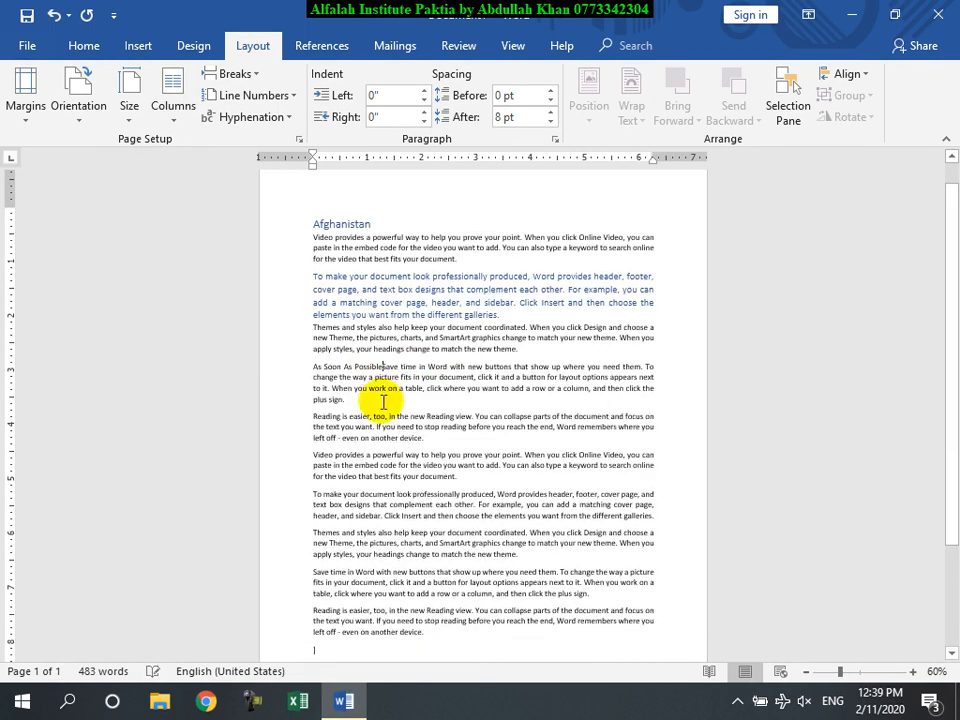
Step: Try a page break before the second "Themes and styles" paragraph and undo it
{"action": "scroll", "coordinate": [430, 475], "scroll_direction": "up", "scroll_amount": 1}
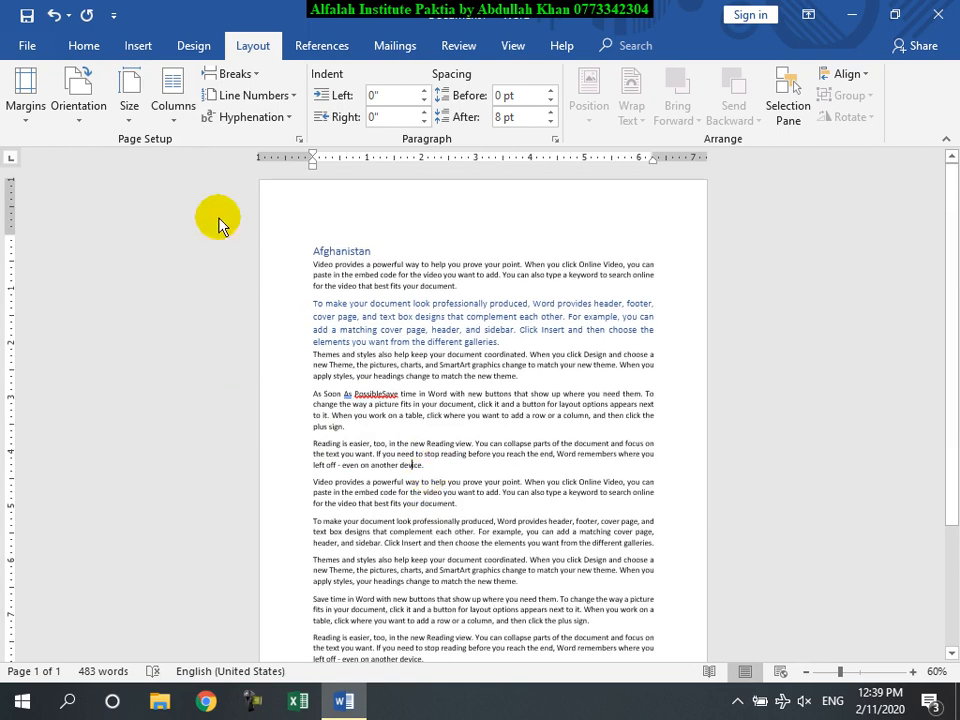
{"action": "scroll", "coordinate": [474, 375], "scroll_direction": "up", "scroll_amount": 1}
{"action": "scroll", "coordinate": [474, 375], "scroll_direction": "up", "scroll_amount": 3}
{"action": "scroll", "coordinate": [480, 400], "scroll_direction": "down", "scroll_amount": 8}
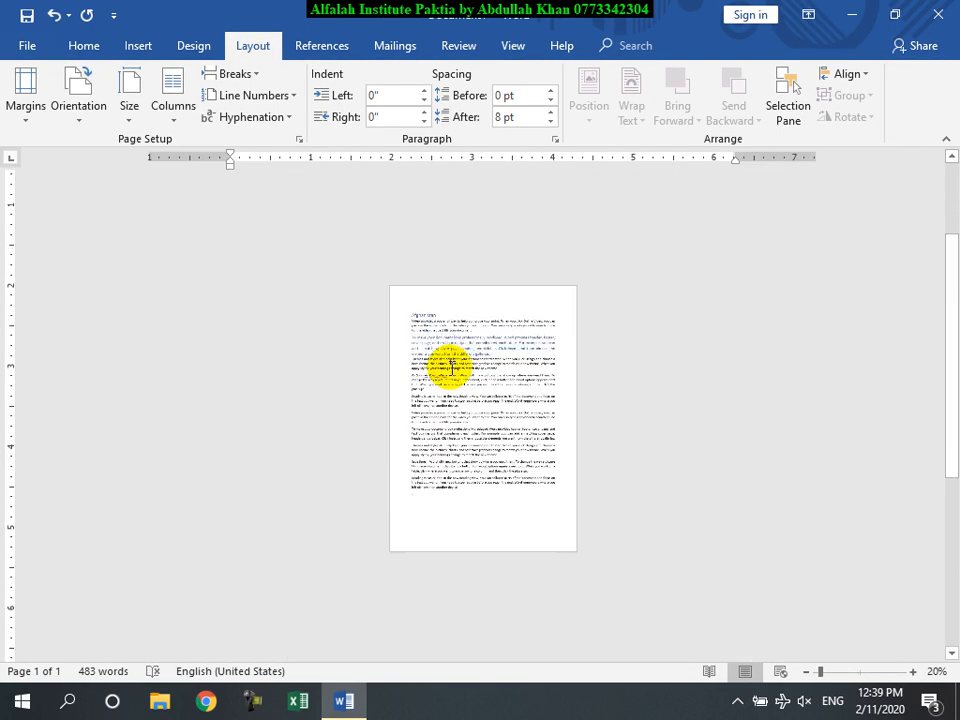
{"action": "scroll", "coordinate": [444, 381], "scroll_direction": "up", "scroll_amount": 2}
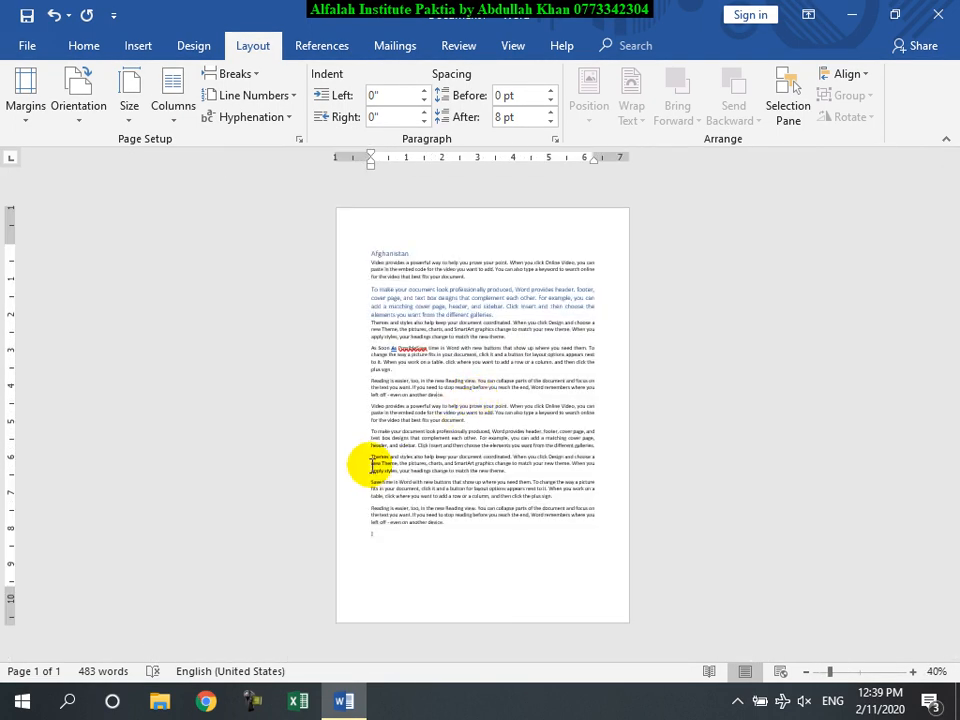
{"action": "scroll", "coordinate": [479, 490], "scroll_direction": "up", "scroll_amount": 2}
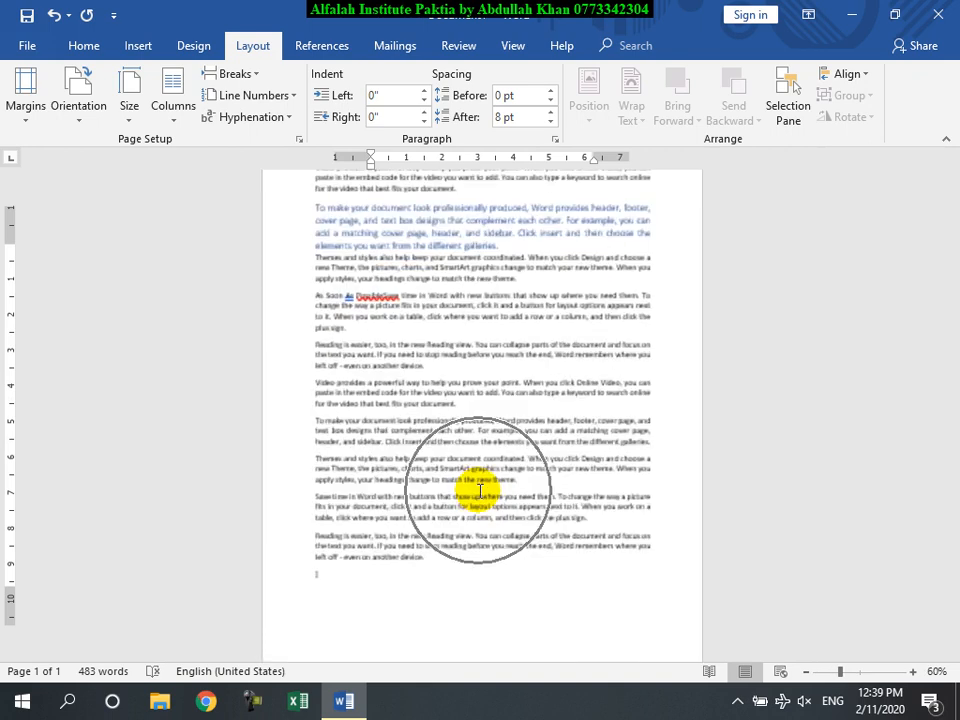
{"action": "scroll", "coordinate": [493, 503], "scroll_direction": "down", "scroll_amount": 2}
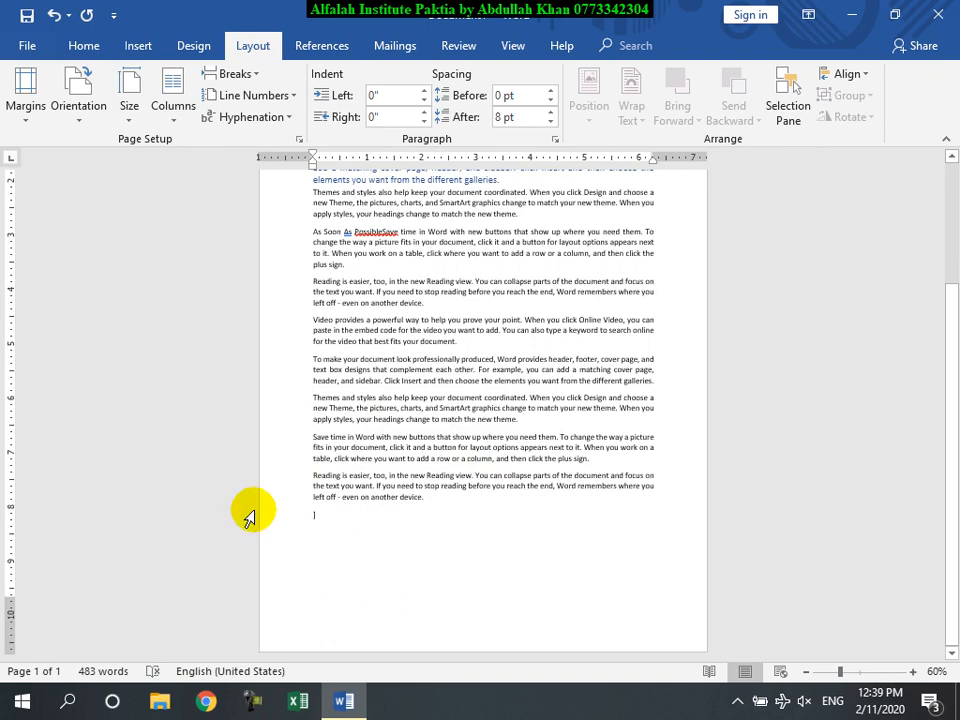
{"action": "left_click", "coordinate": [238, 74]}
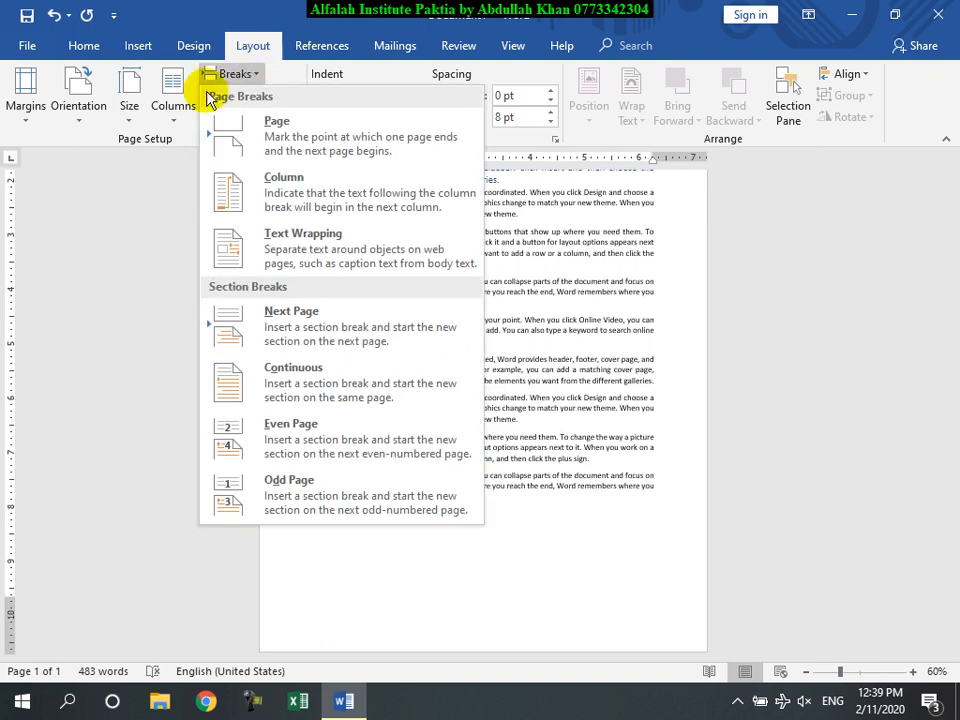
{"action": "left_click", "coordinate": [285, 133]}
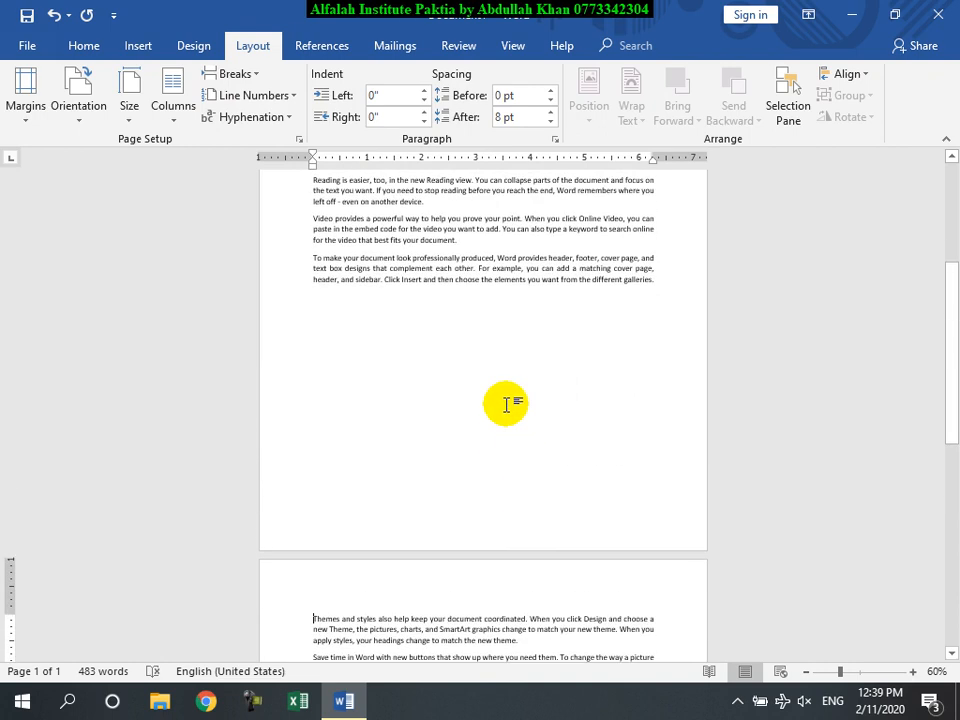
{"action": "key", "text": "ctrl+z"}
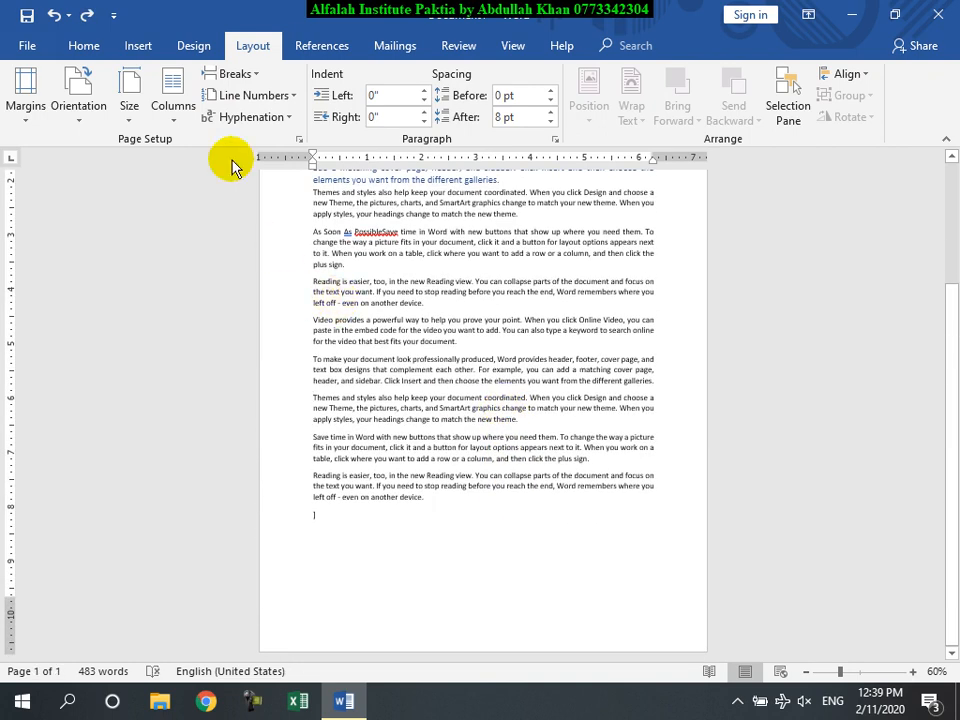
Step: Add an empty line after the first paragraph under the Afghanistan heading and insert the picture 20190503_091817 there
{"action": "left_click", "coordinate": [236, 74]}
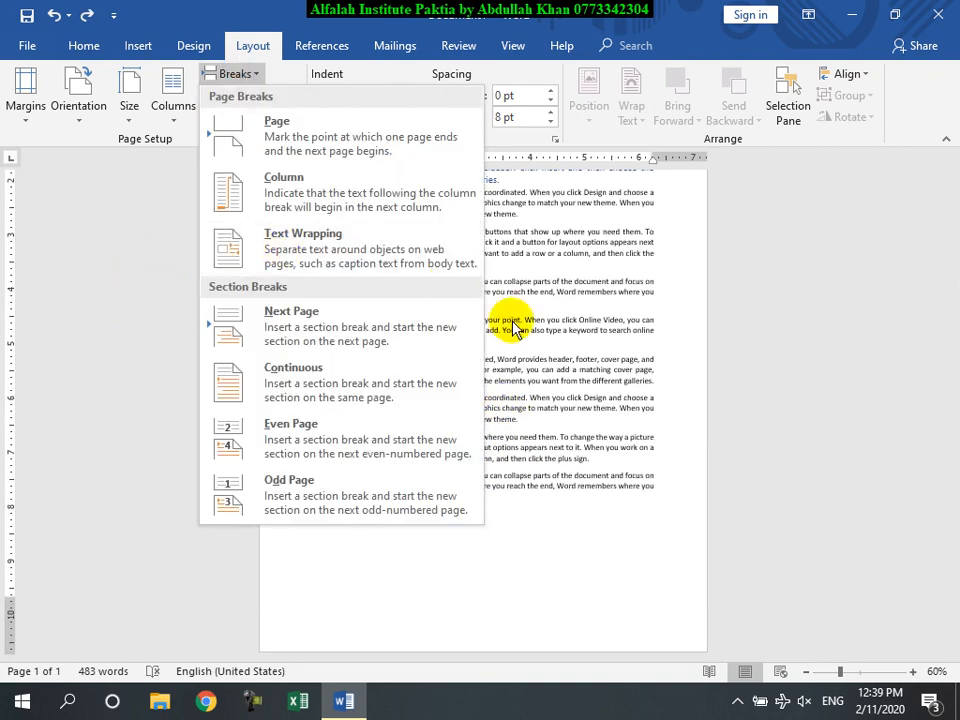
{"action": "left_click", "coordinate": [568, 388]}
{"action": "scroll", "coordinate": [562, 441], "scroll_direction": "up", "scroll_amount": 1}
{"action": "scroll", "coordinate": [562, 441], "scroll_direction": "up", "scroll_amount": 6}
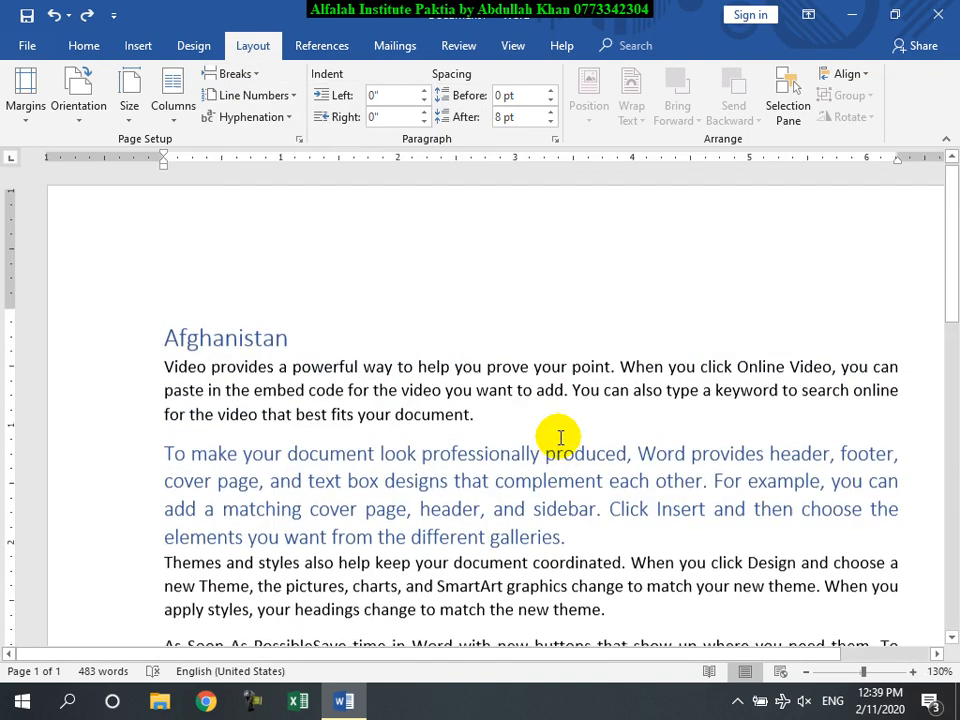
{"action": "key", "text": "Return"}
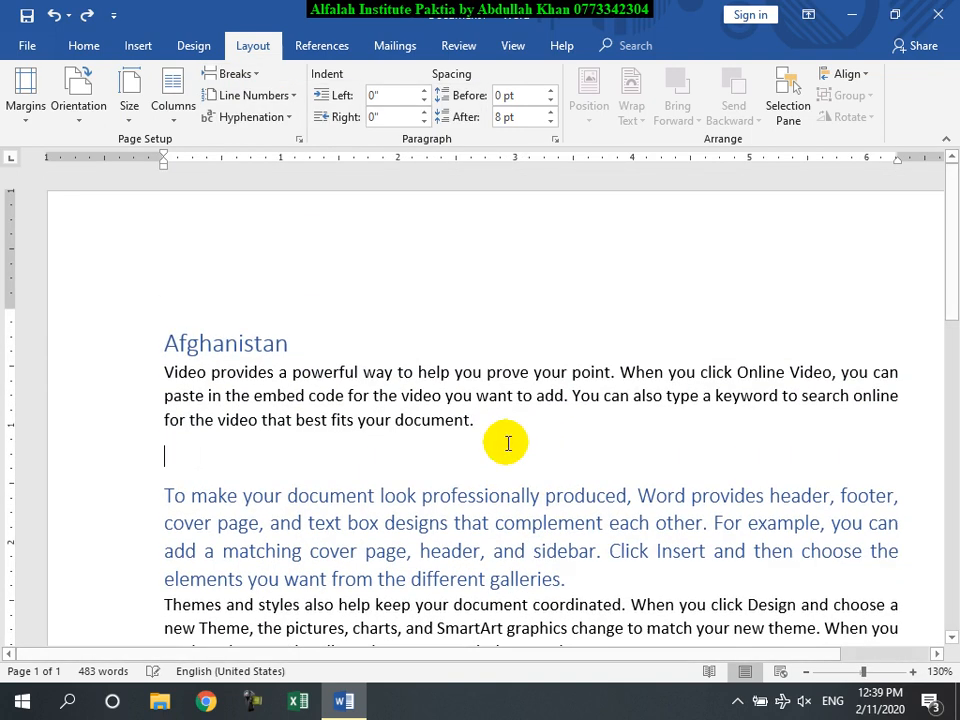
{"action": "left_click", "coordinate": [137, 46]}
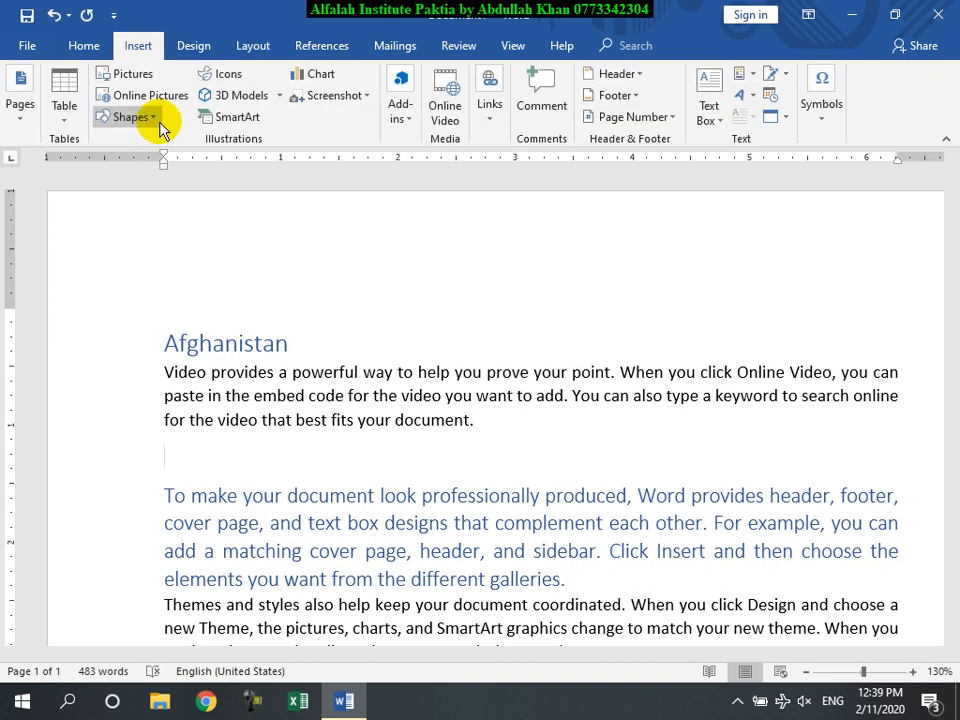
{"action": "left_click", "coordinate": [133, 74]}
{"action": "double_click", "coordinate": [350, 170]}
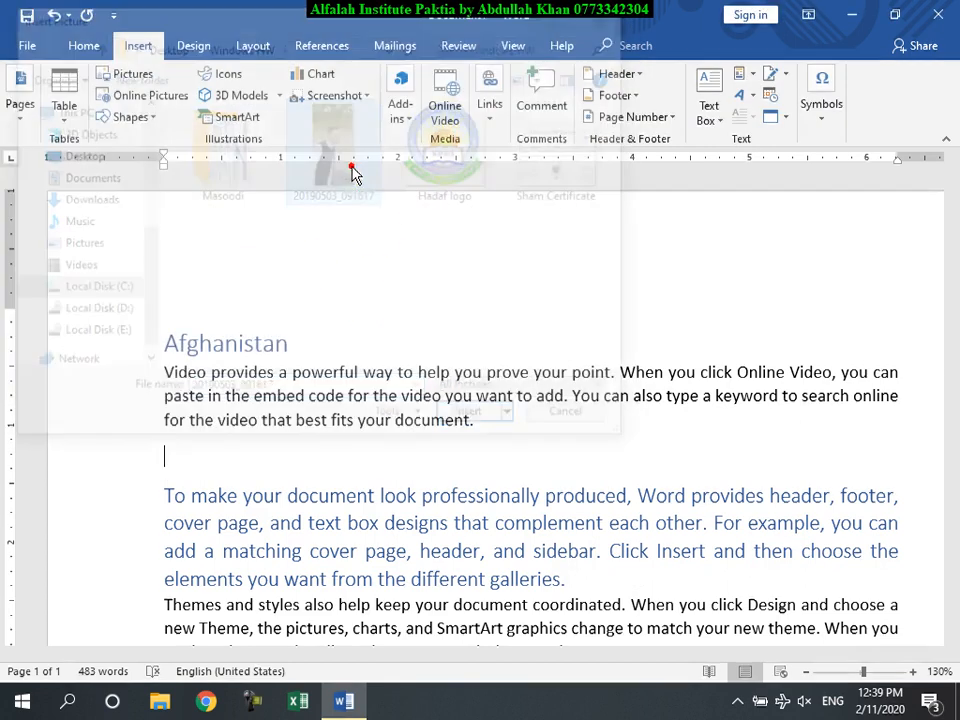
Step: Resize the inserted picture to 3.13" high by 3.71" wide and set its text wrapping to Square
{"action": "scroll", "coordinate": [640, 345], "scroll_direction": "down", "scroll_amount": 3}
{"action": "scroll", "coordinate": [698, 278], "scroll_direction": "up", "scroll_amount": 3}
{"action": "scroll", "coordinate": [734, 193], "scroll_direction": "up", "scroll_amount": 2}
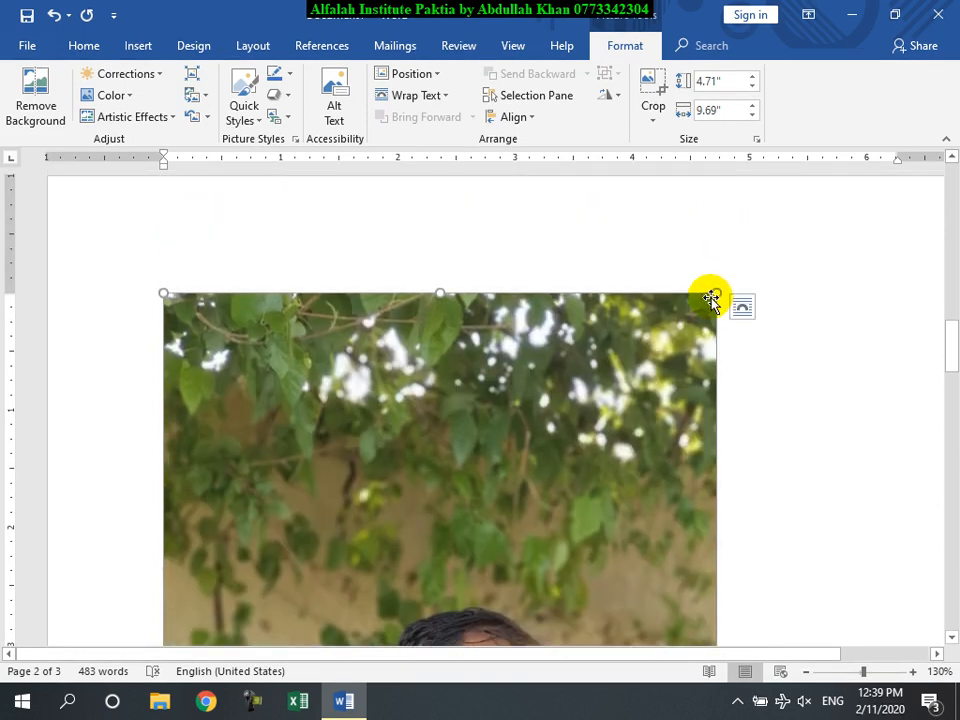
{"action": "left_click_drag", "start_coordinate": [714, 294], "coordinate": [560, 440]}
{"action": "scroll", "coordinate": [560, 440], "scroll_direction": "up", "scroll_amount": 3}
{"action": "scroll", "coordinate": [579, 429], "scroll_direction": "down", "scroll_amount": 6}
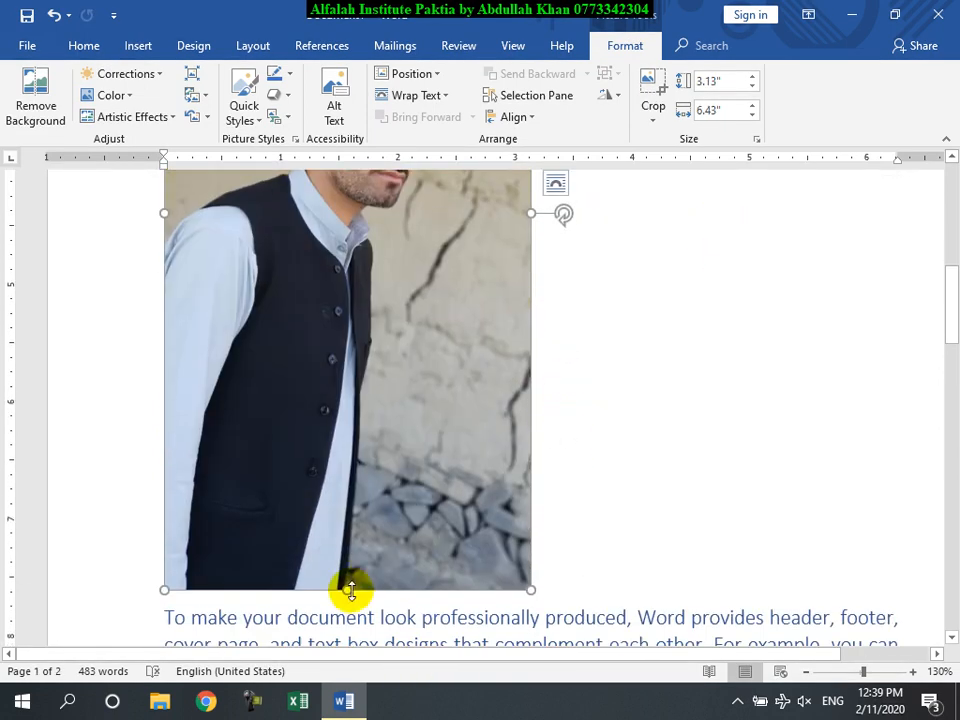
{"action": "left_click_drag", "start_coordinate": [348, 591], "coordinate": [339, 236]}
{"action": "scroll", "coordinate": [619, 388], "scroll_direction": "up", "scroll_amount": 8}
{"action": "scroll", "coordinate": [662, 396], "scroll_direction": "down", "scroll_amount": 3}
{"action": "scroll", "coordinate": [542, 433], "scroll_direction": "down", "scroll_amount": 5, "text": "ctrl"}
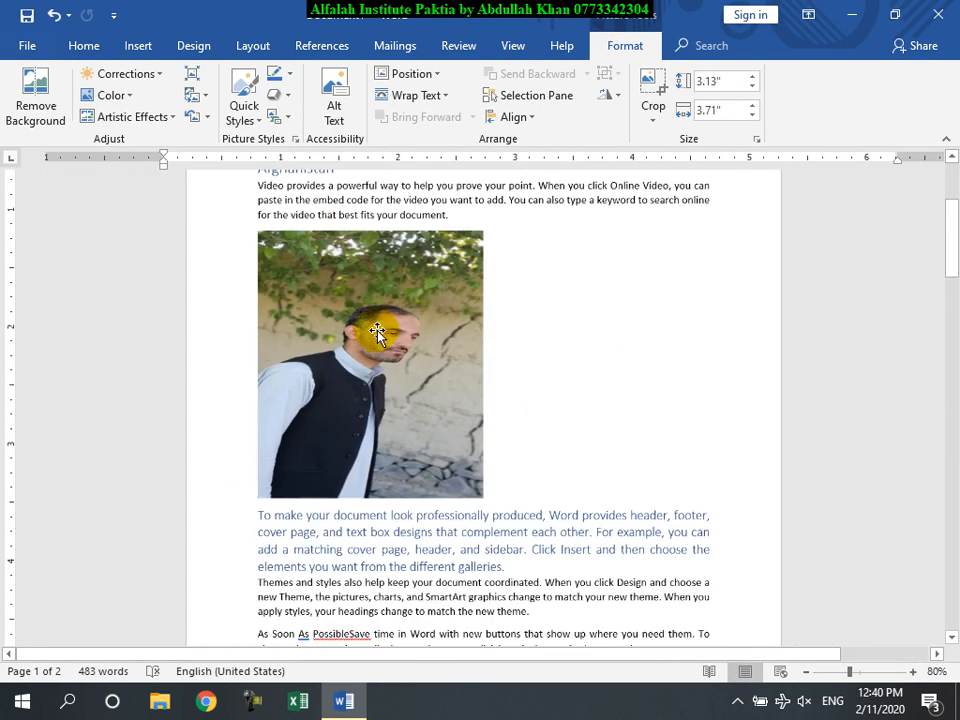
{"action": "left_click", "coordinate": [418, 95]}
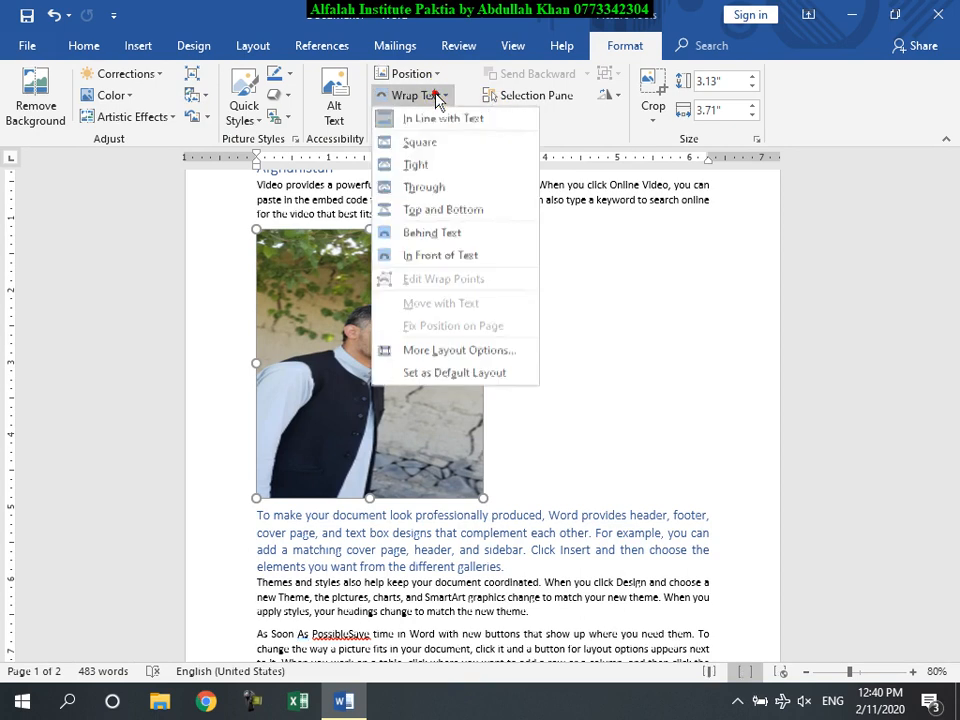
{"action": "left_click", "coordinate": [426, 146]}
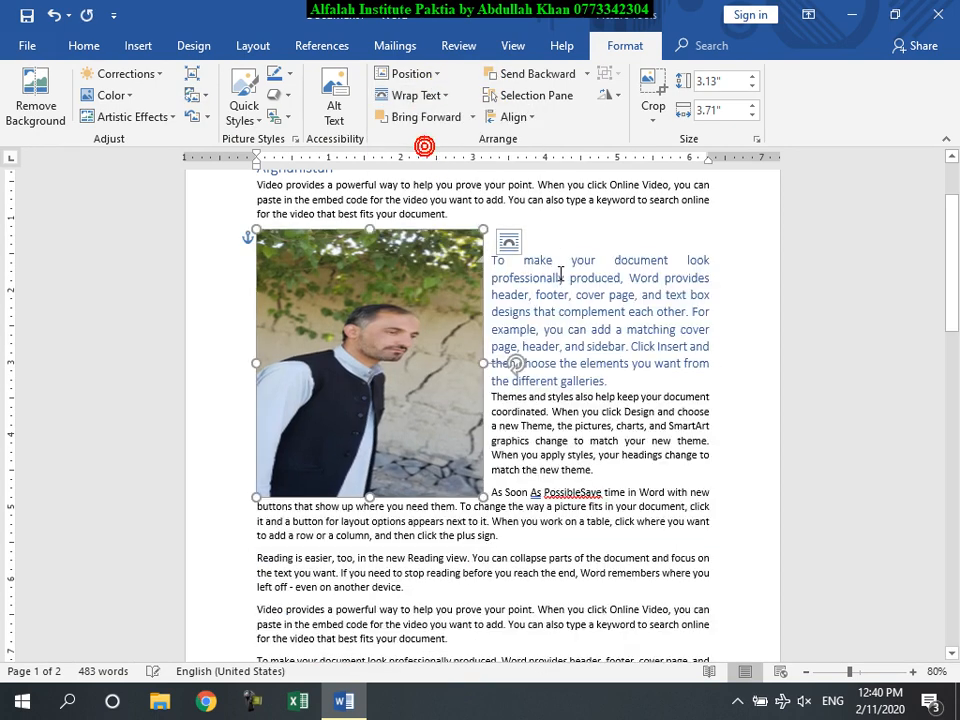
Step: Try a text wrapping break before the "Themes and styles" paragraph beside the picture and remove it
{"action": "left_click", "coordinate": [470, 408]}
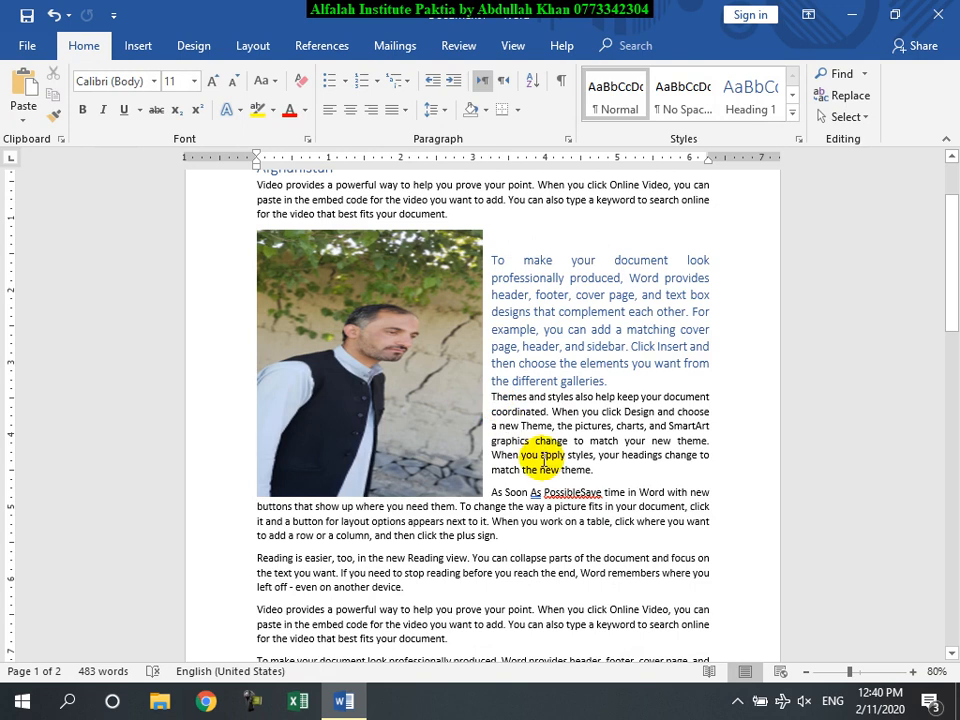
{"action": "left_click", "coordinate": [249, 46]}
{"action": "left_click", "coordinate": [228, 73]}
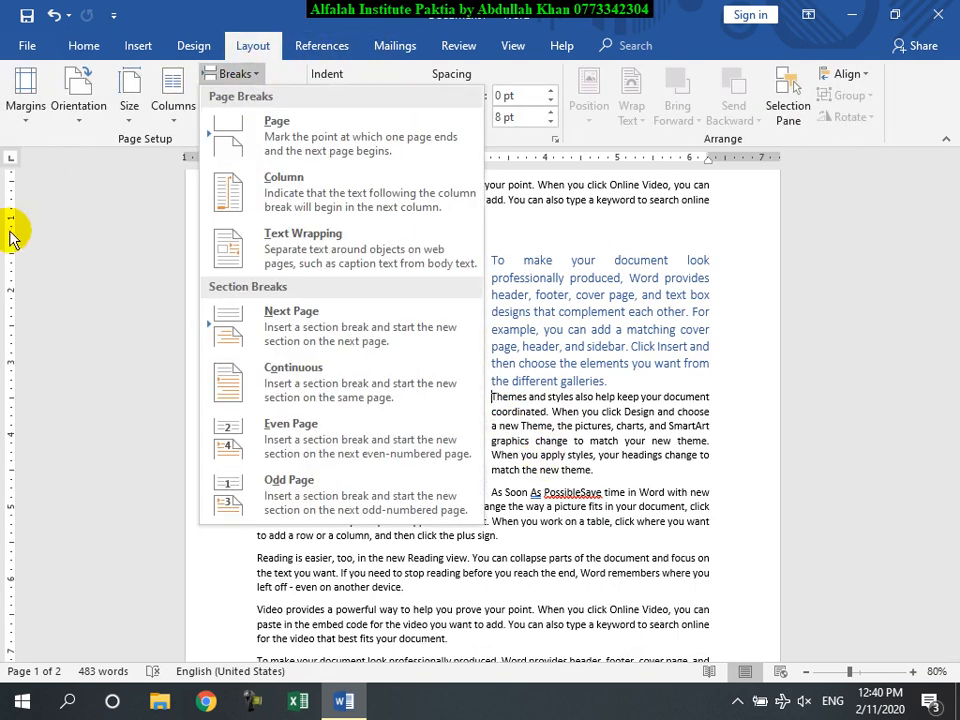
{"action": "left_click", "coordinate": [248, 258]}
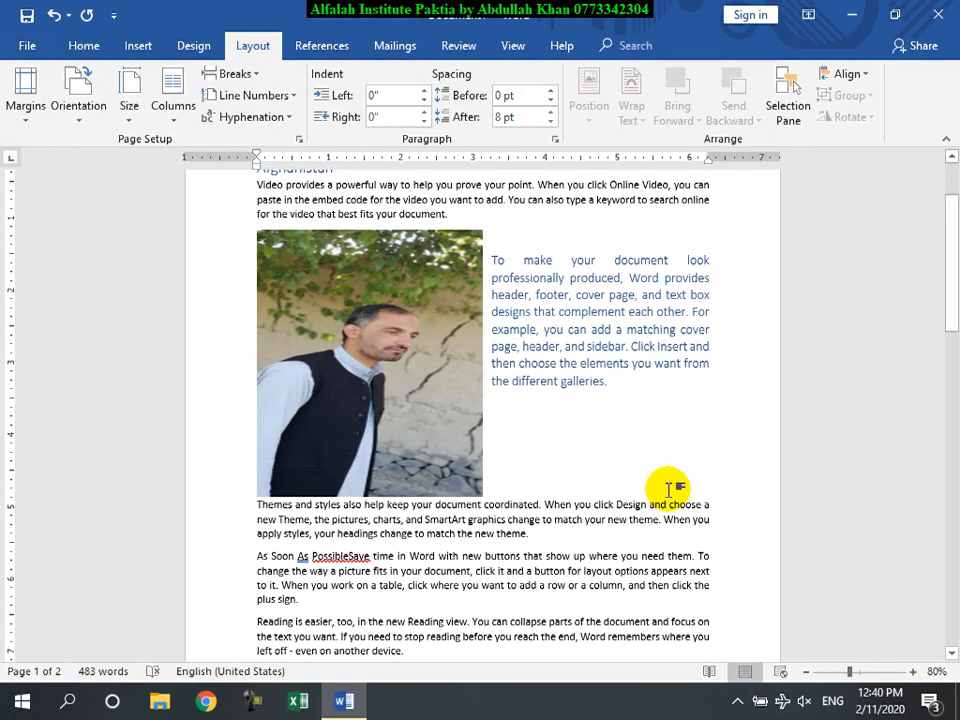
{"action": "key", "text": "BackSpace"}
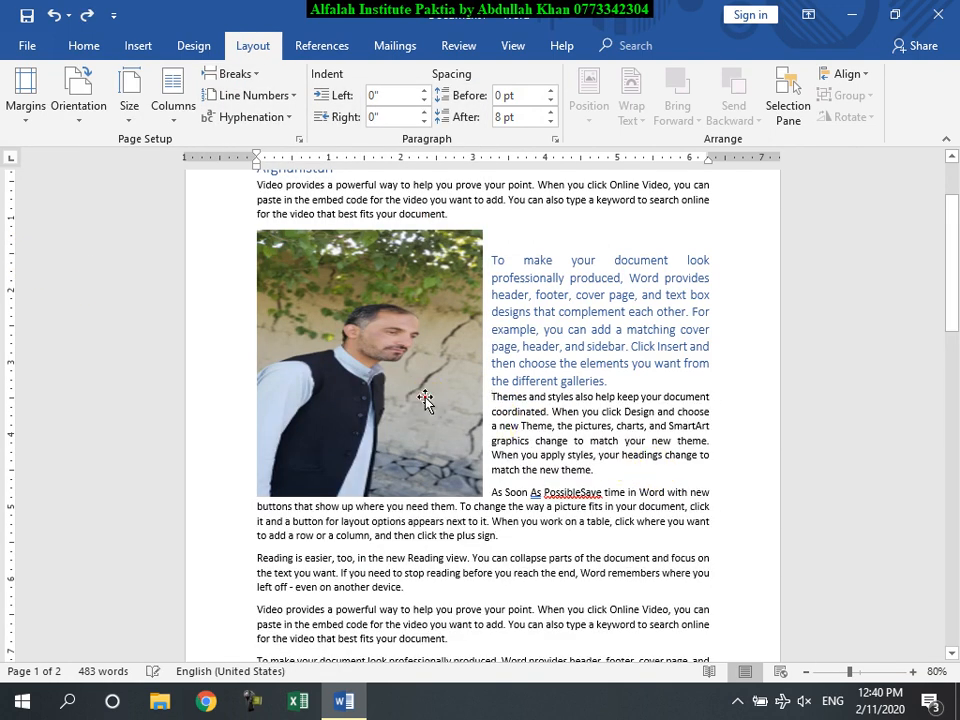
Step: Delete the picture and the empty line above the blue "To make your document" paragraph
{"action": "left_click", "coordinate": [424, 398]}
{"action": "key", "text": "BackSpace"}
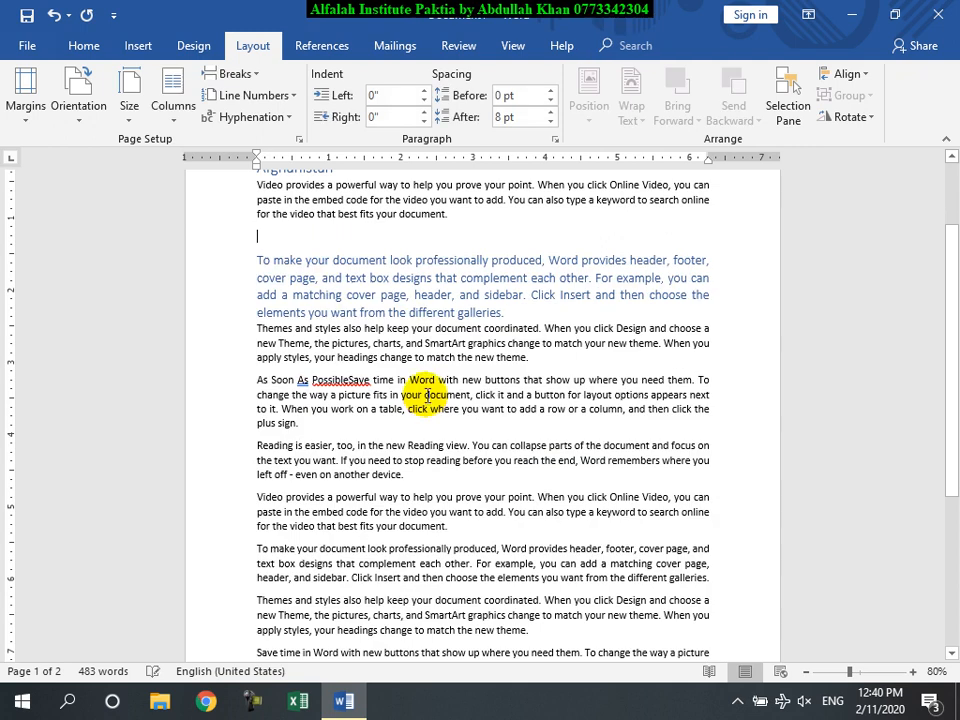
{"action": "key", "text": "BackSpace"}
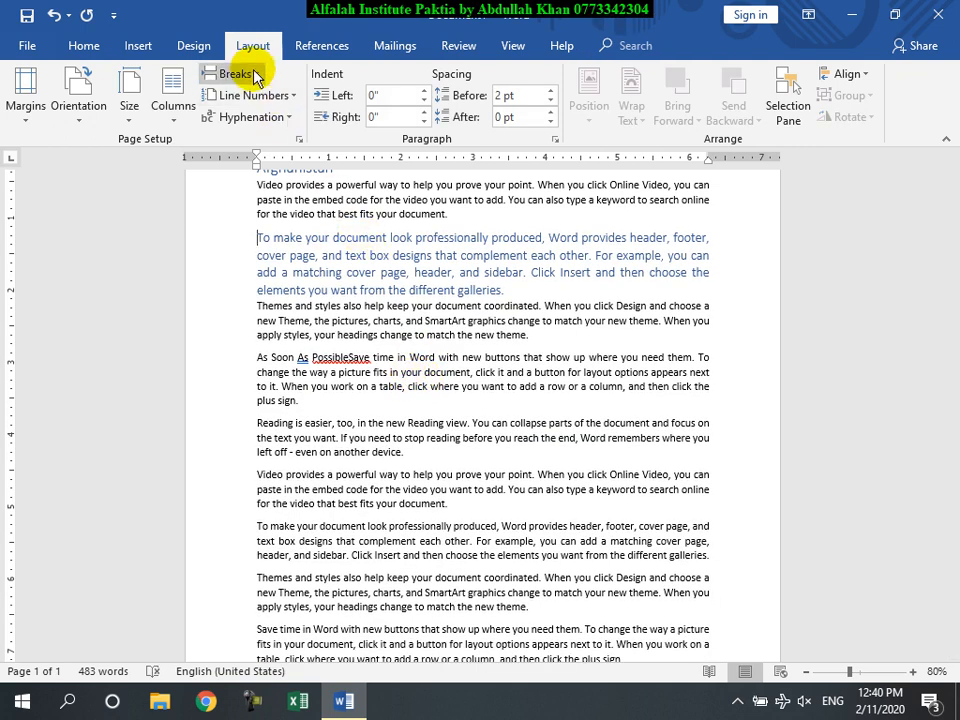
Step: Generate a long run of sample text at the end of the document with =rand(999)
{"action": "left_click", "coordinate": [236, 74]}
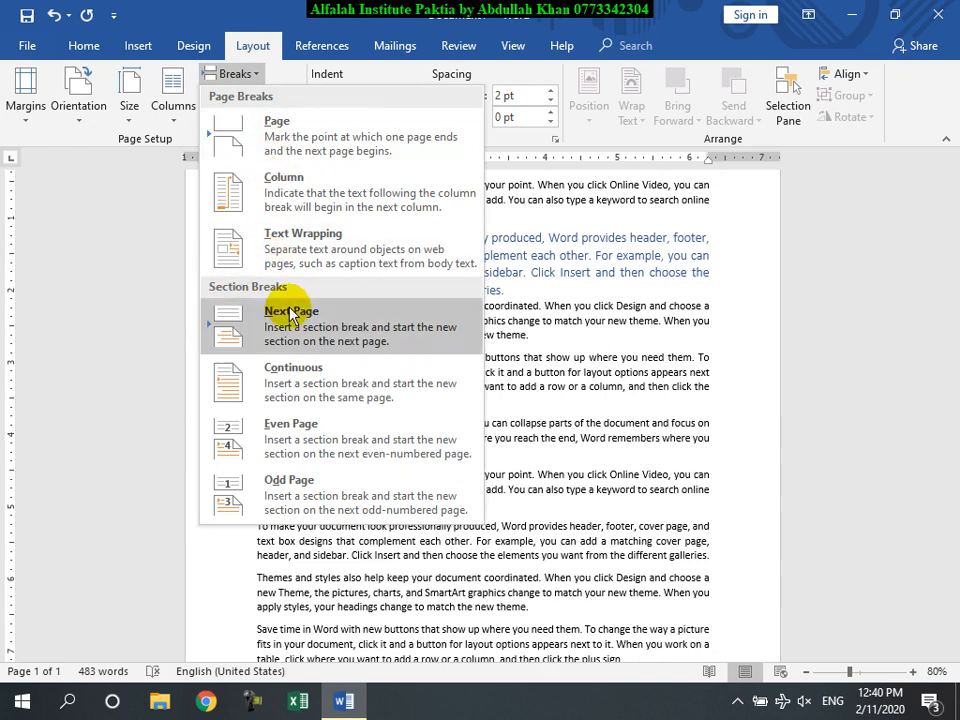
{"action": "left_click", "coordinate": [322, 318]}
{"action": "scroll", "coordinate": [407, 428], "scroll_direction": "down", "scroll_amount": 5}
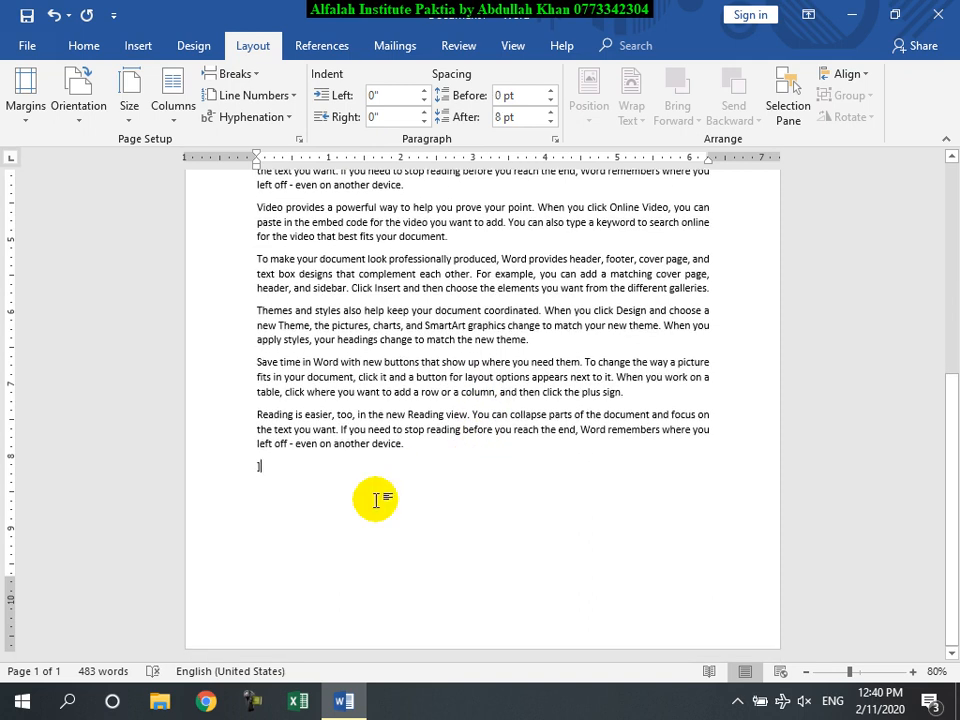
{"action": "key", "text": "BackSpace"}
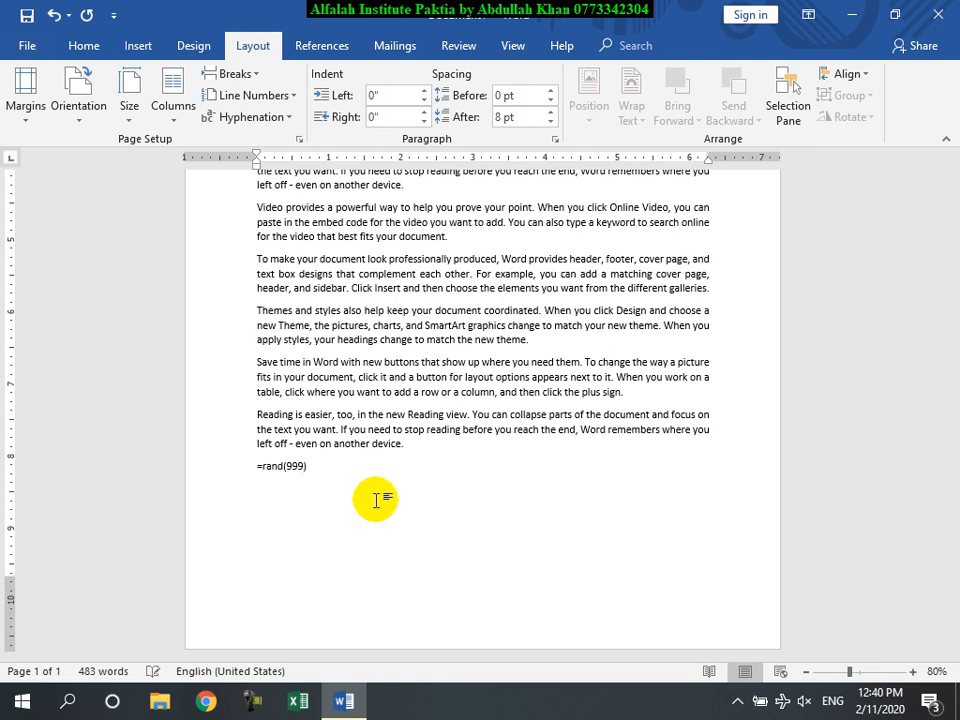
{"action": "key", "text": "Return"}
Step: Add a page number in a filled circle, centred at the top of the pages, and return to the body text
{"action": "left_click_drag", "start_coordinate": [951, 625], "coordinate": [928, 166]}
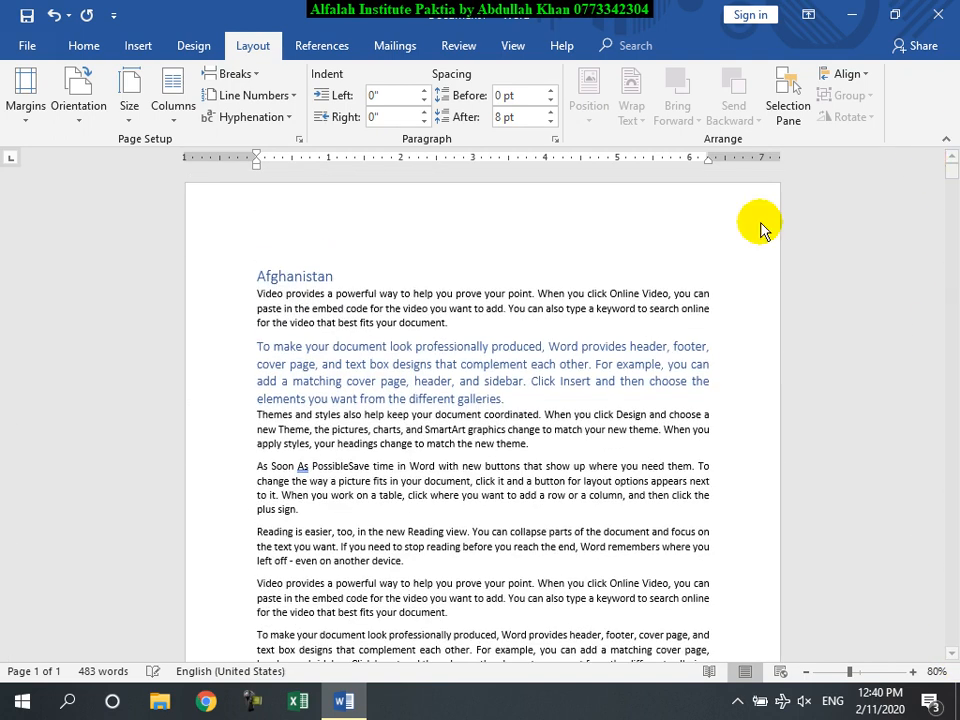
{"action": "scroll", "coordinate": [541, 407], "scroll_direction": "up", "scroll_amount": 4}
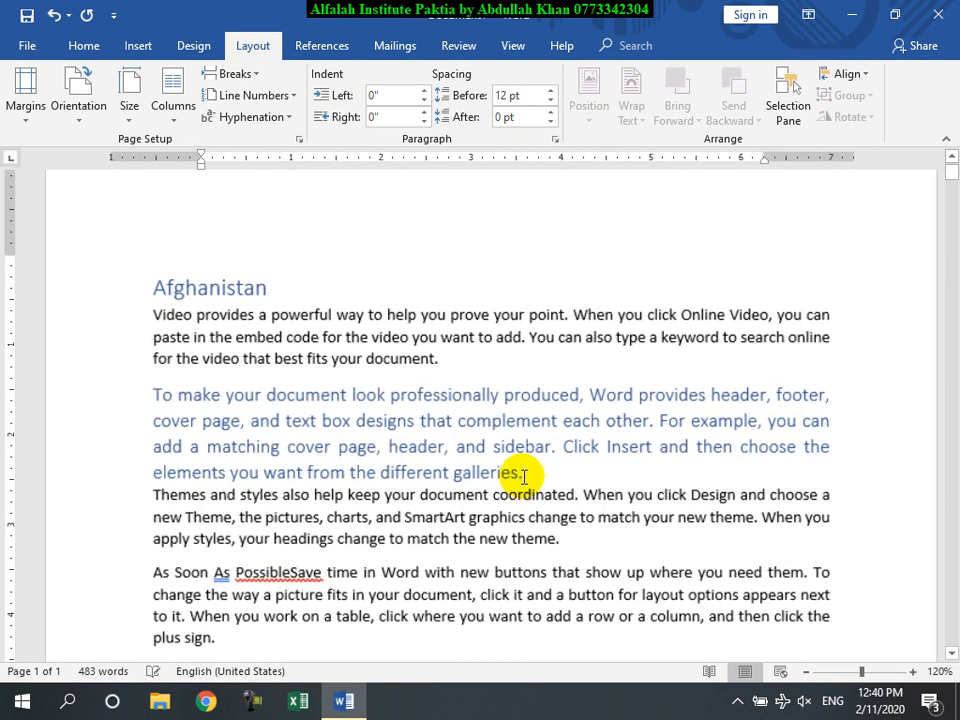
{"action": "left_click", "coordinate": [136, 50]}
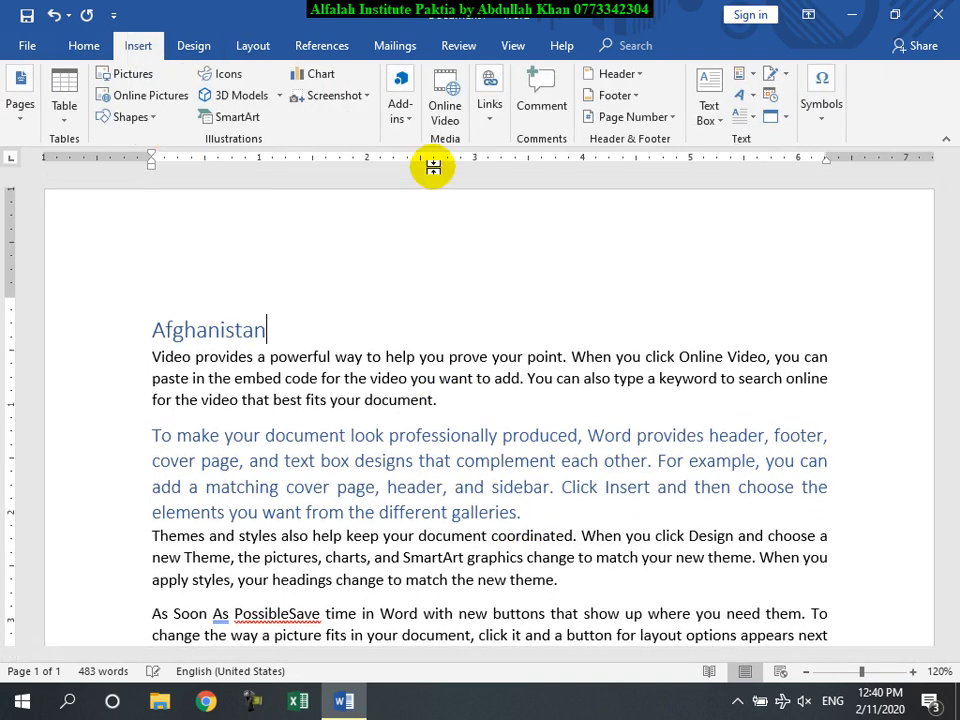
{"action": "left_click", "coordinate": [655, 118]}
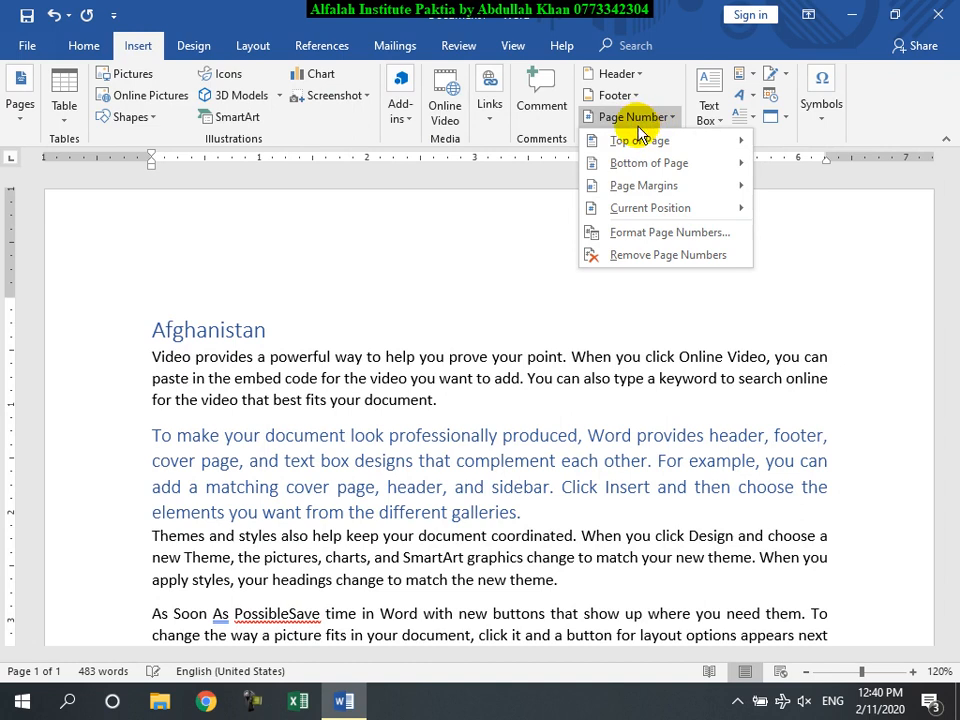
{"action": "mouse_move", "coordinate": [652, 141]}
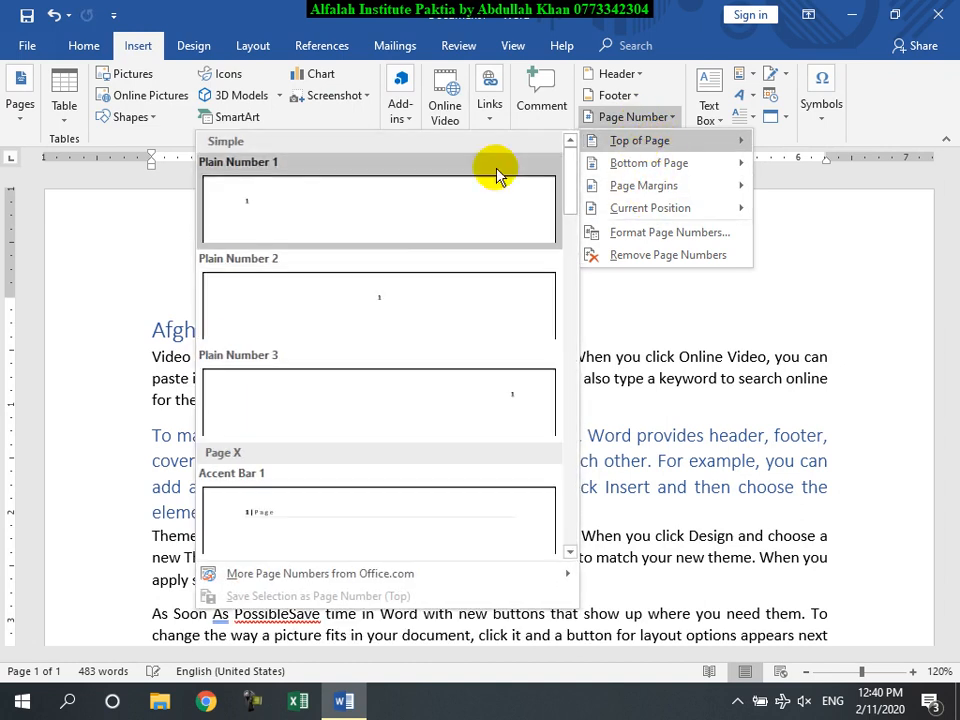
{"action": "scroll", "coordinate": [386, 380], "scroll_direction": "down", "scroll_amount": 10}
{"action": "left_click", "coordinate": [386, 235]}
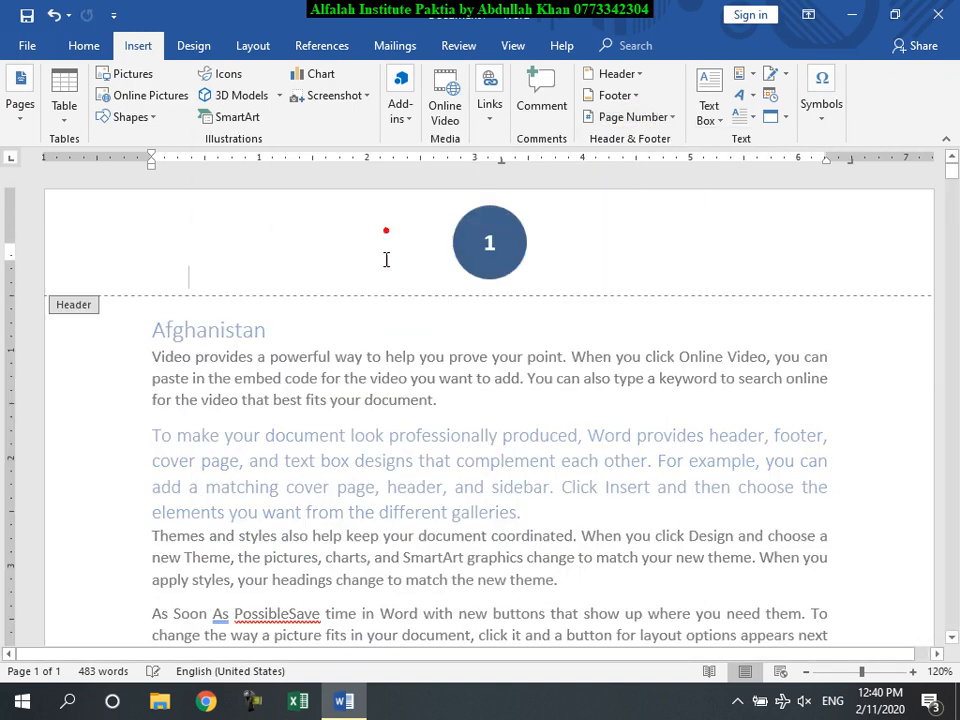
{"action": "double_click", "coordinate": [487, 485]}
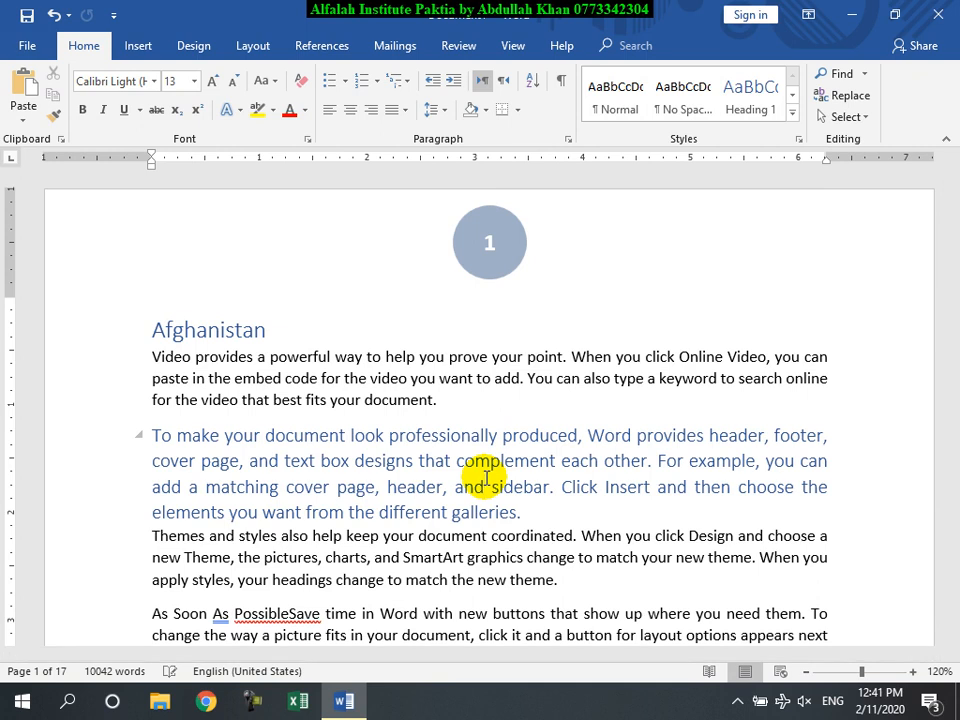
Step: Examine the page numbers at the top of the pages that follow the first one
{"action": "scroll", "coordinate": [485, 483], "scroll_direction": "down", "scroll_amount": 10}
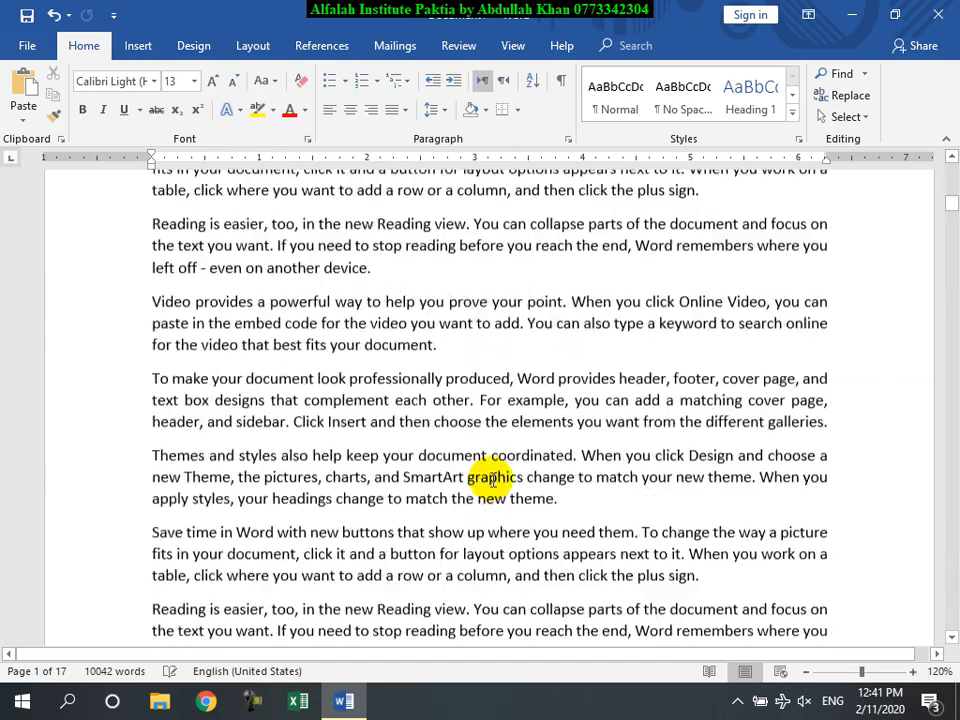
{"action": "scroll", "coordinate": [490, 478], "scroll_direction": "down", "scroll_amount": 5}
{"action": "scroll", "coordinate": [490, 478], "scroll_direction": "down", "scroll_amount": 7, "text": "ctrl"}
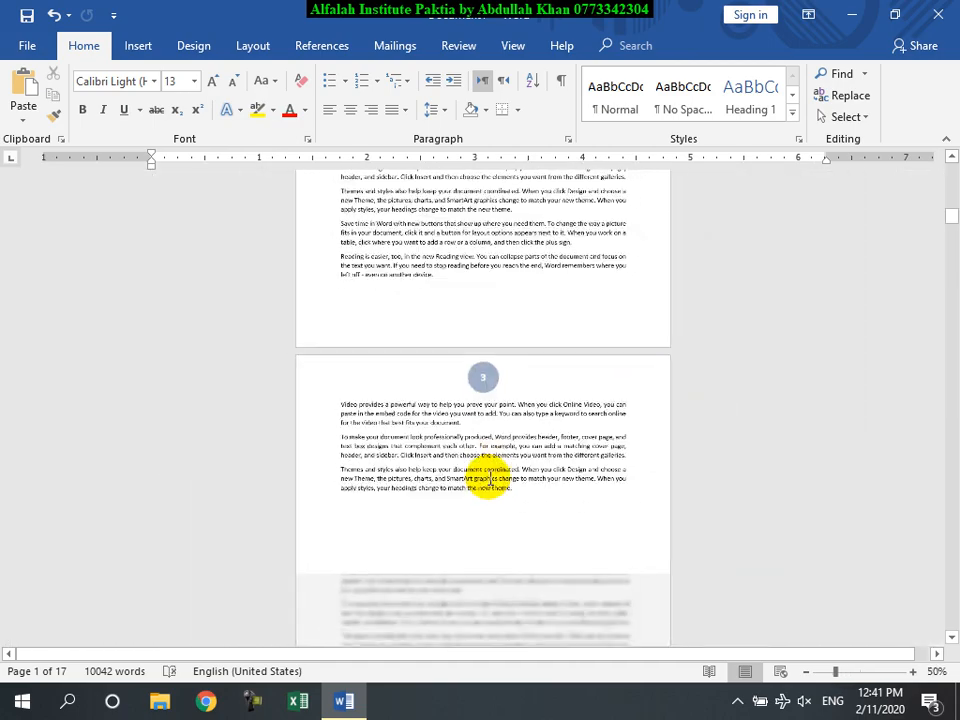
{"action": "scroll", "coordinate": [490, 478], "scroll_direction": "down", "scroll_amount": 10}
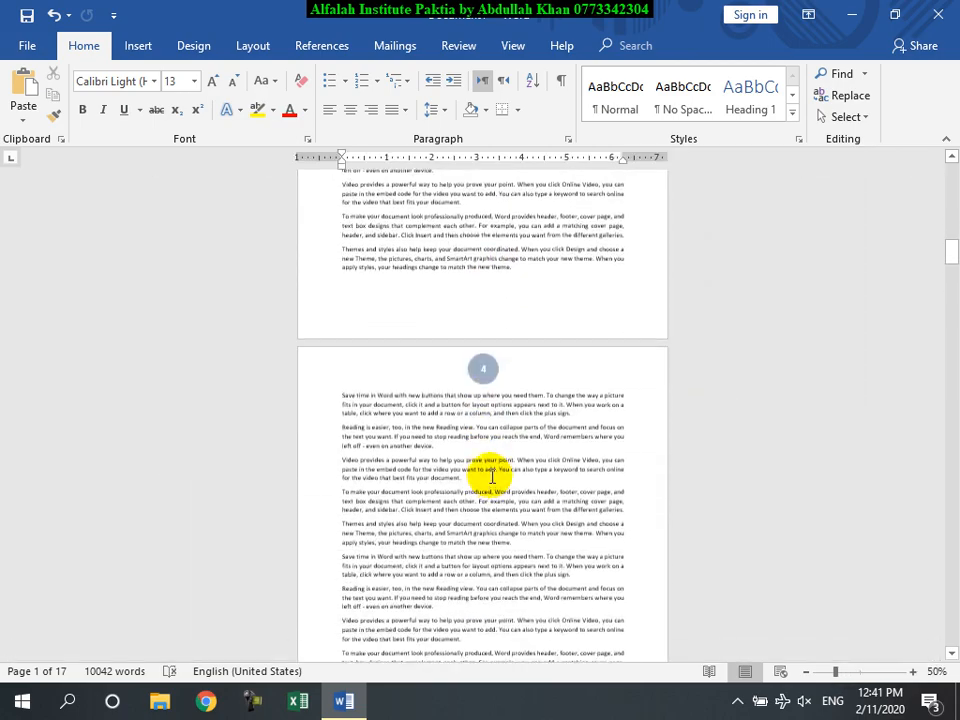
{"action": "scroll", "coordinate": [493, 477], "scroll_direction": "down", "scroll_amount": 3}
Step: Try a Next Page section break before the last "To make your document" paragraph on page 4 and undo it
{"action": "left_click", "coordinate": [430, 430]}
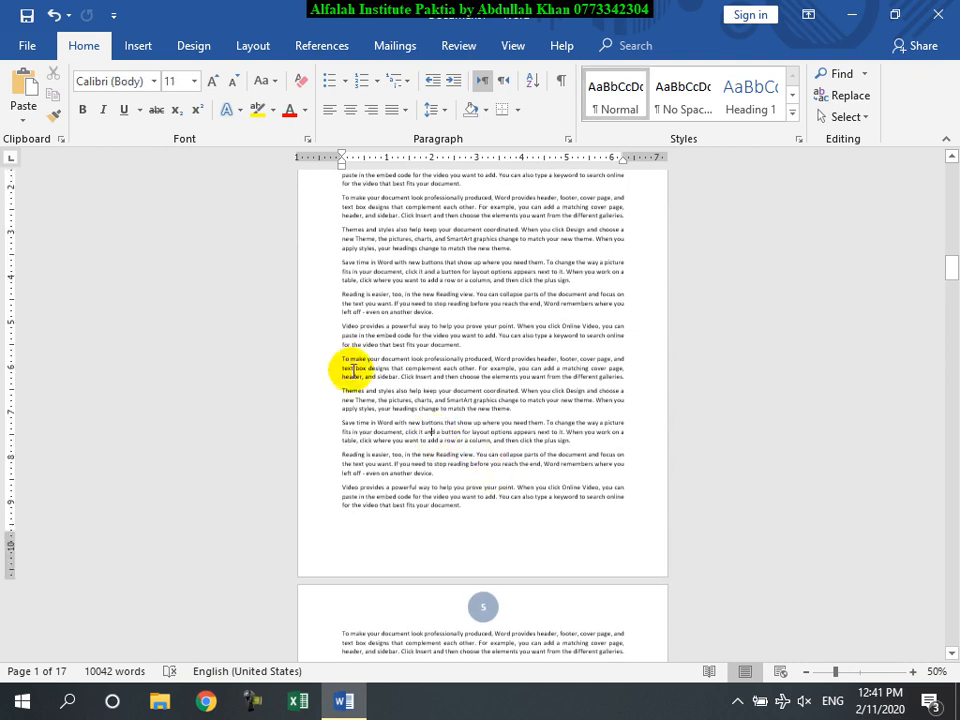
{"action": "double_click", "coordinate": [345, 358]}
{"action": "scroll", "coordinate": [381, 402], "scroll_direction": "up", "scroll_amount": 4, "text": "ctrl"}
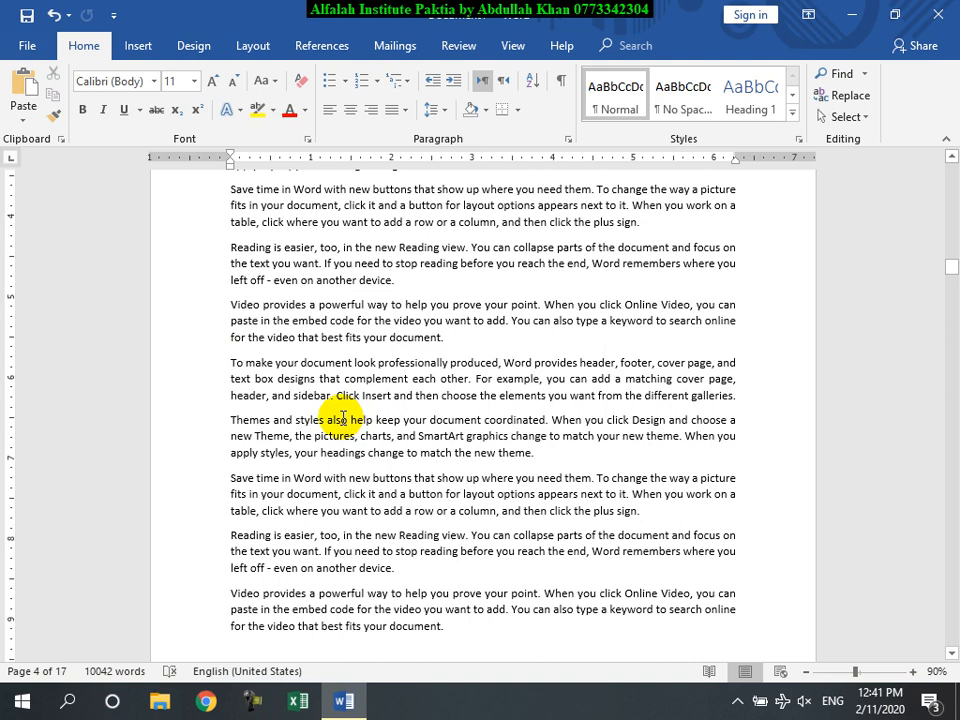
{"action": "scroll", "coordinate": [342, 418], "scroll_direction": "down", "scroll_amount": 3}
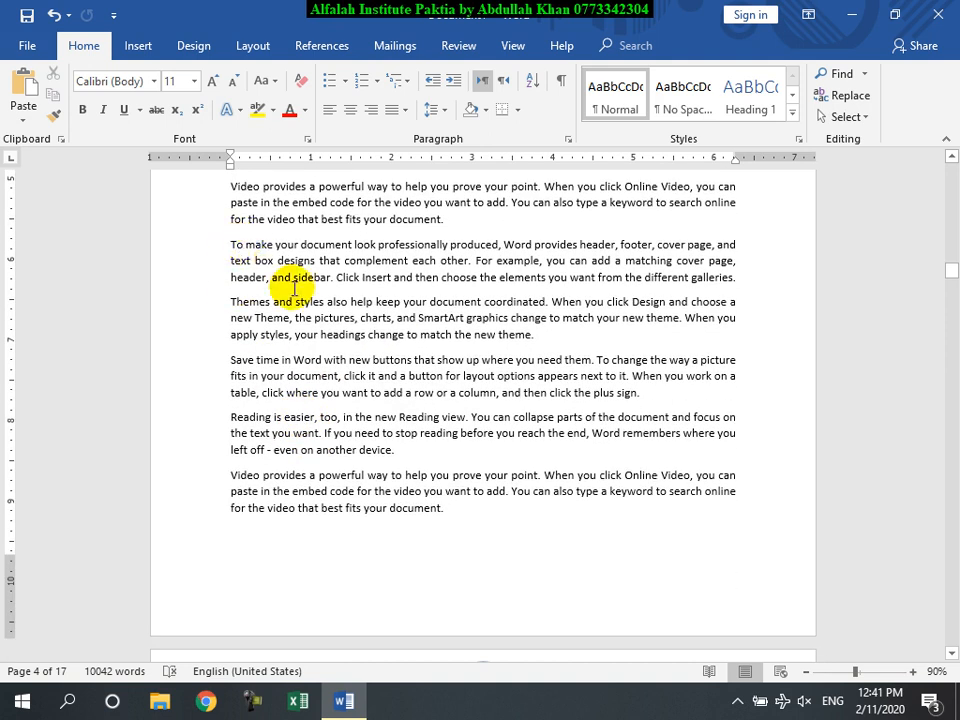
{"action": "scroll", "coordinate": [332, 480], "scroll_direction": "down", "scroll_amount": 5}
{"action": "scroll", "coordinate": [373, 420], "scroll_direction": "up", "scroll_amount": 5}
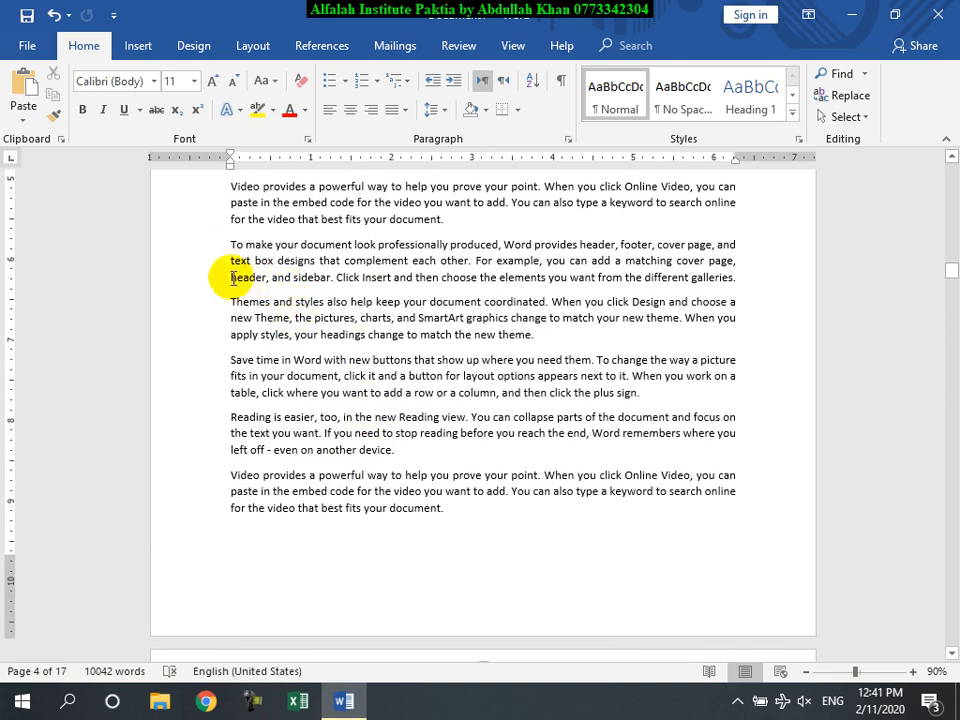
{"action": "left_click", "coordinate": [237, 52]}
{"action": "left_click", "coordinate": [229, 74]}
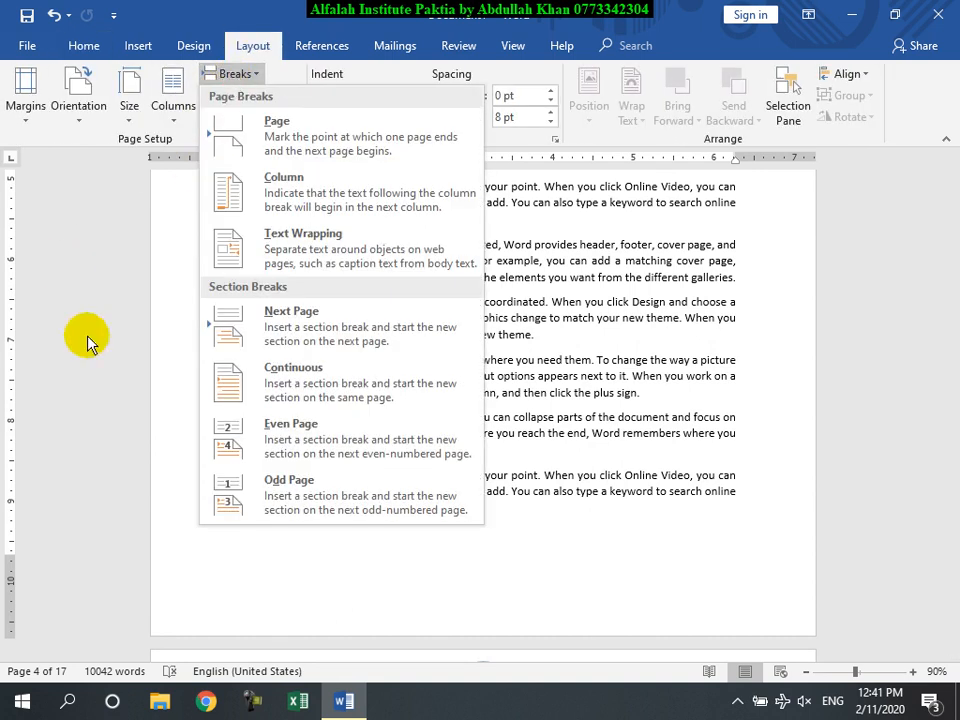
{"action": "left_click", "coordinate": [295, 345]}
{"action": "scroll", "coordinate": [486, 392], "scroll_direction": "down", "scroll_amount": 10}
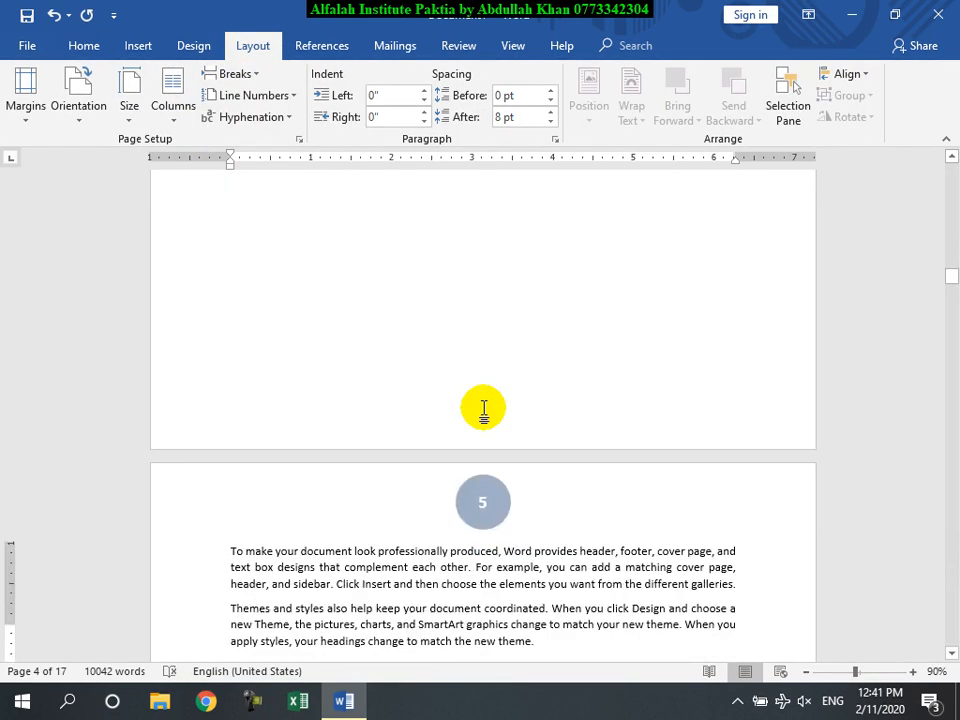
{"action": "scroll", "coordinate": [400, 440], "scroll_direction": "down", "scroll_amount": 2}
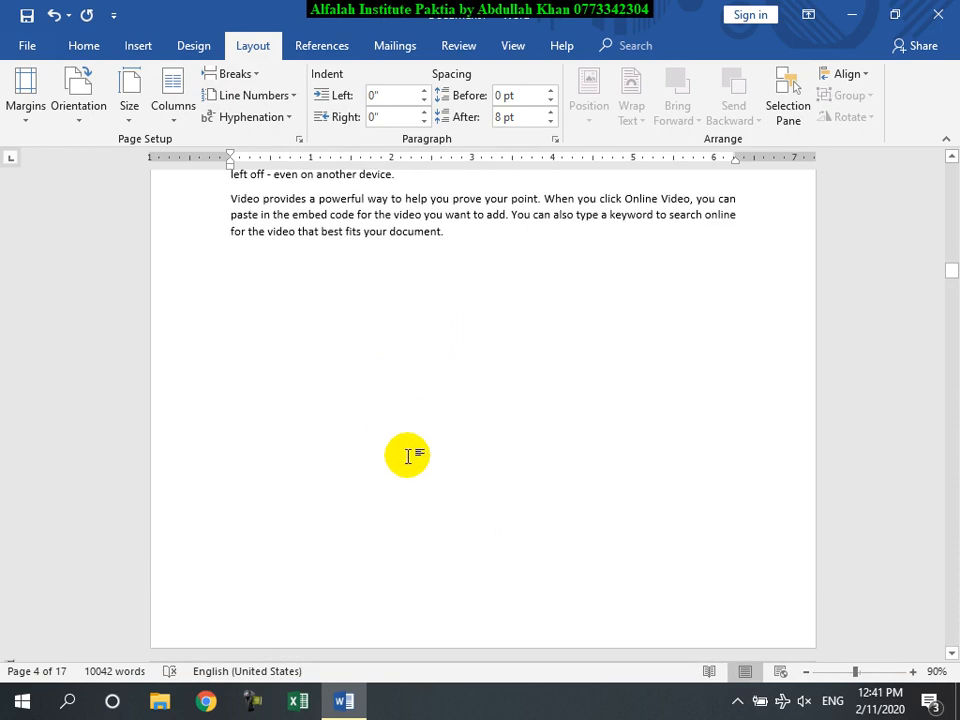
{"action": "key", "text": "ctrl+z"}
Step: Insert a Next Page section break before the last "To make your document" paragraph on page 4
{"action": "left_click", "coordinate": [233, 74]}
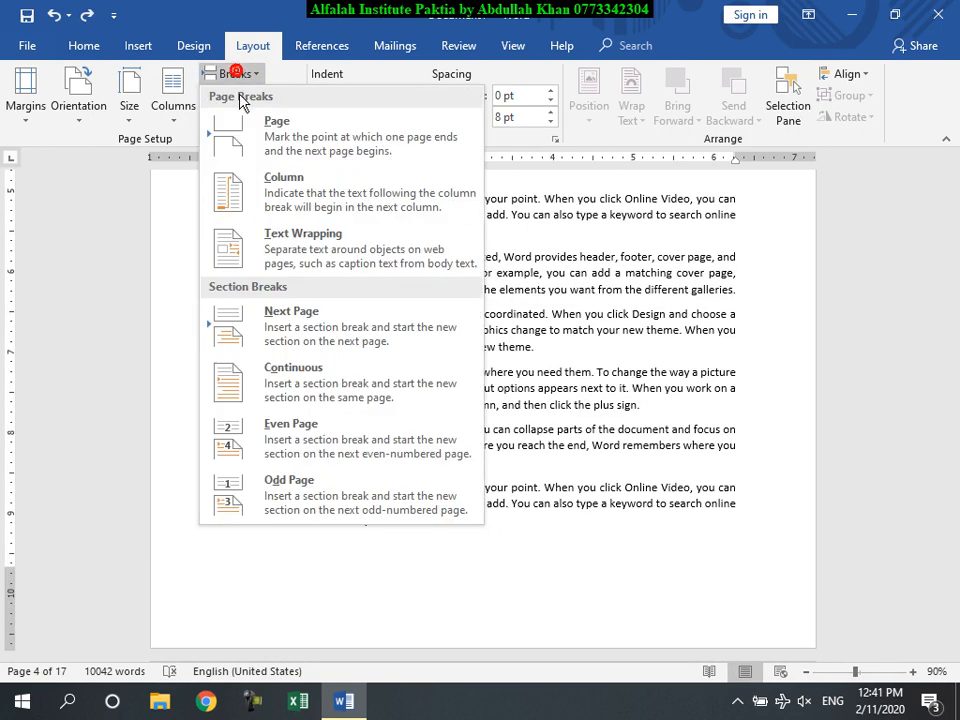
{"action": "left_click", "coordinate": [229, 381]}
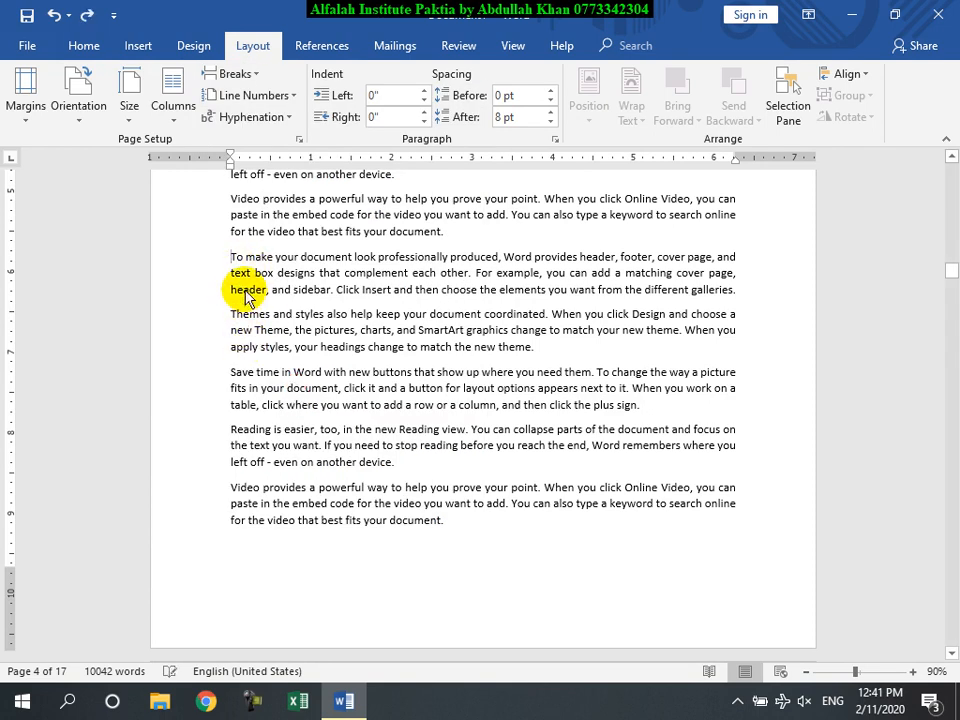
{"action": "left_click", "coordinate": [233, 74]}
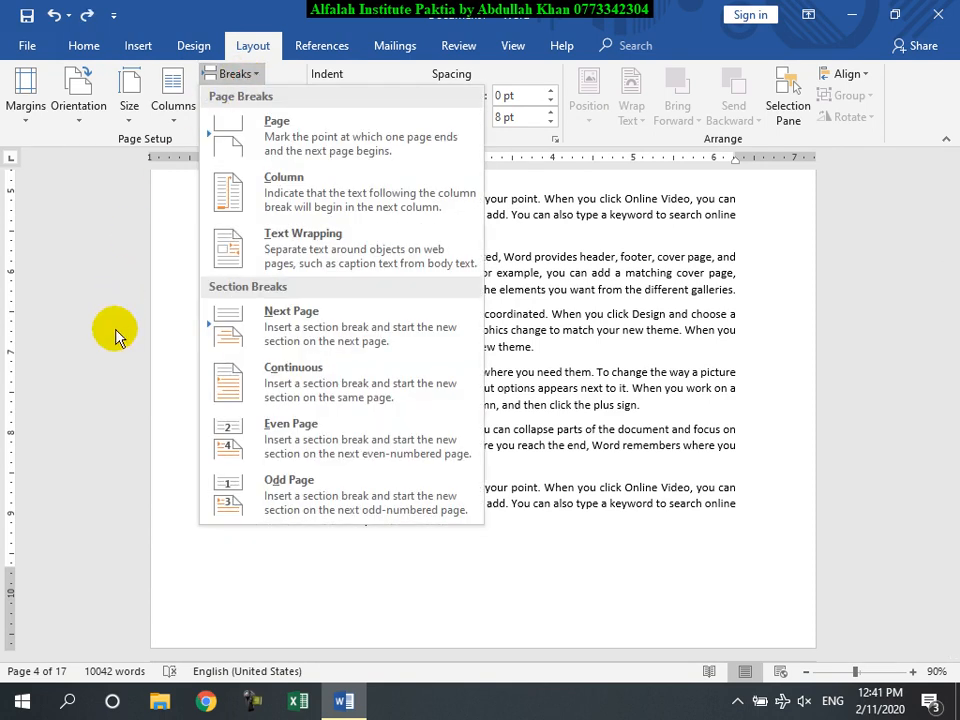
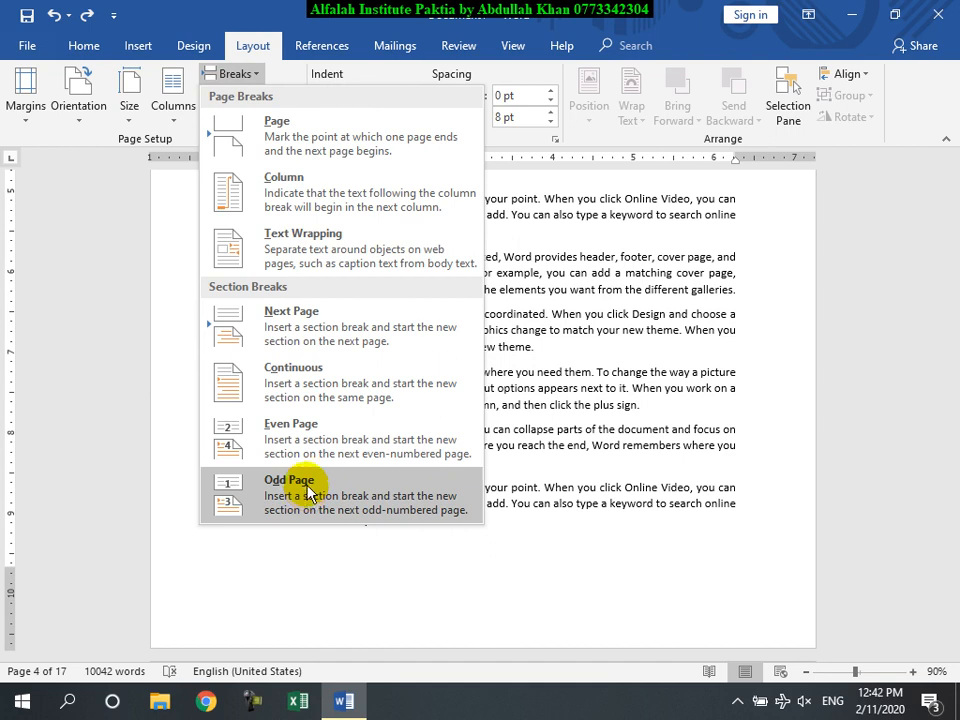
{"action": "left_click", "coordinate": [292, 333]}
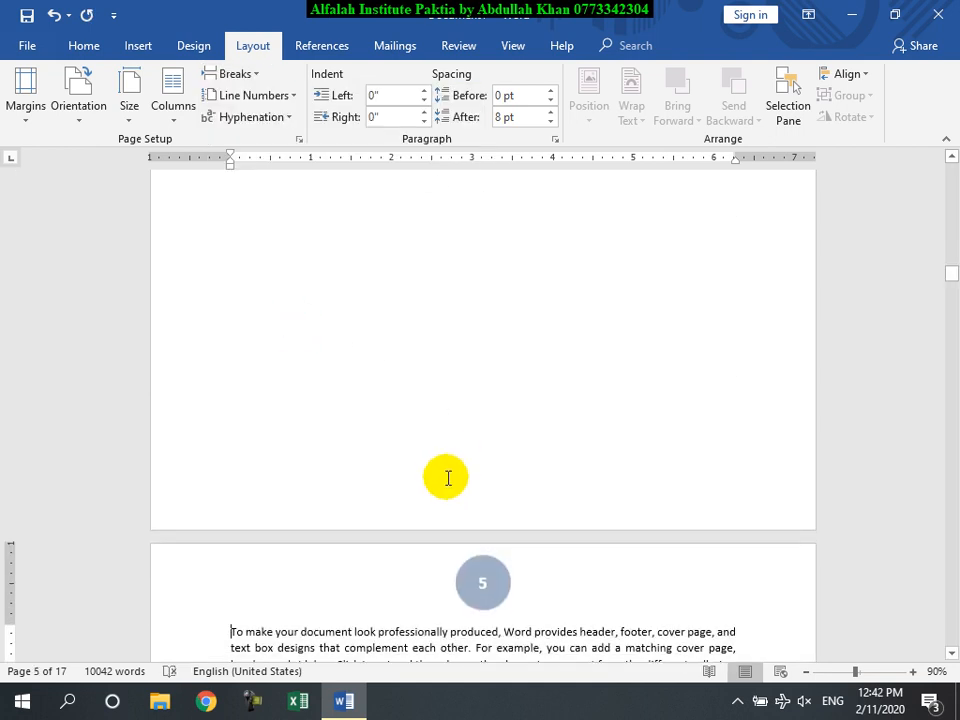
{"action": "scroll", "coordinate": [454, 456], "scroll_direction": "up", "scroll_amount": 5}
{"action": "scroll", "coordinate": [450, 450], "scroll_direction": "down", "scroll_amount": 5}
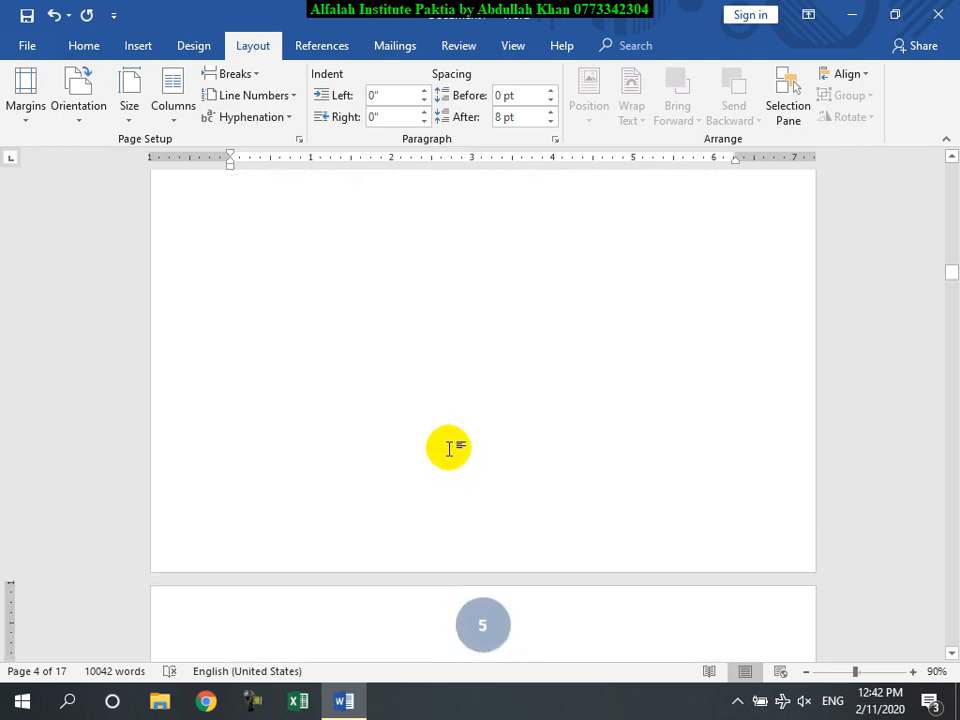
{"action": "scroll", "coordinate": [448, 441], "scroll_direction": "down", "scroll_amount": 3}
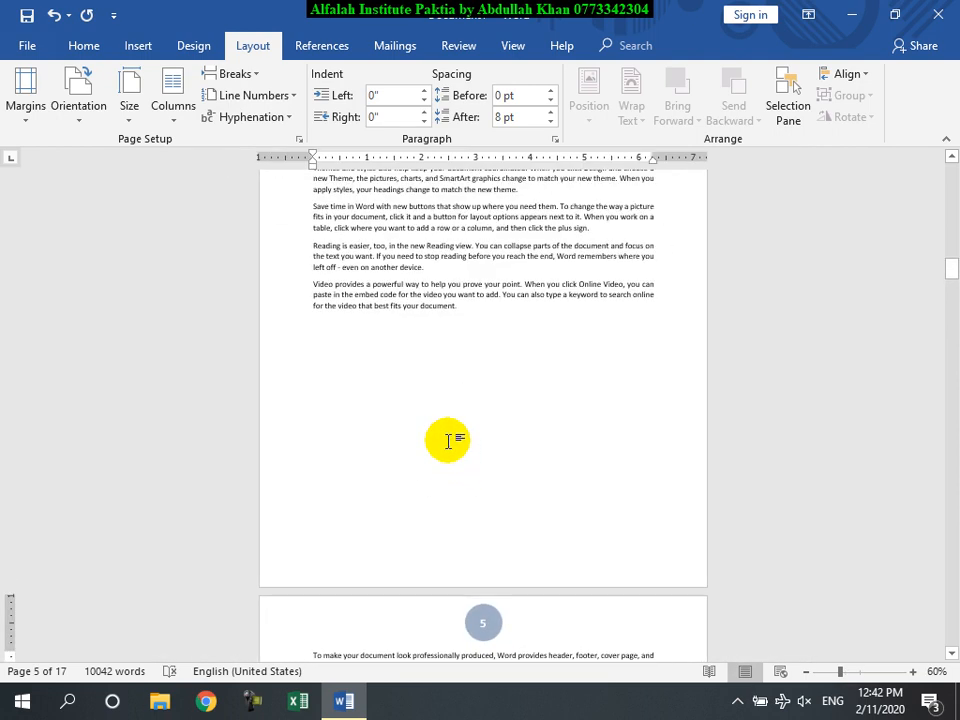
{"action": "scroll", "coordinate": [446, 441], "scroll_direction": "up", "scroll_amount": 3}
{"action": "scroll", "coordinate": [443, 443], "scroll_direction": "down", "scroll_amount": 5}
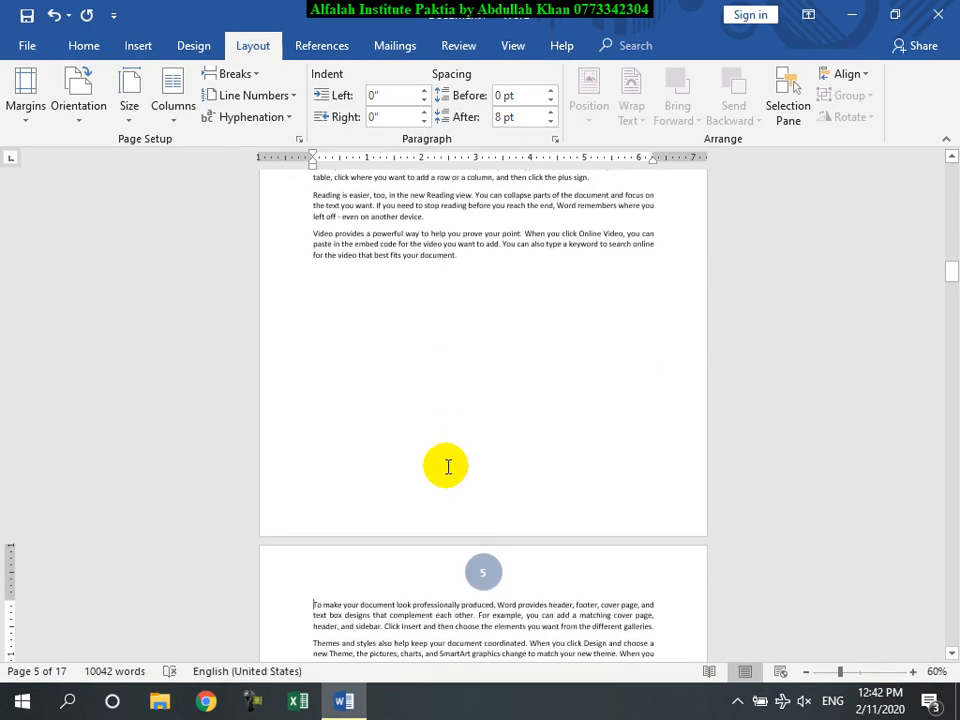
Step: Open the section 2 header on page 5 for editing and turn off its link to the previous section
{"action": "double_click", "coordinate": [413, 516]}
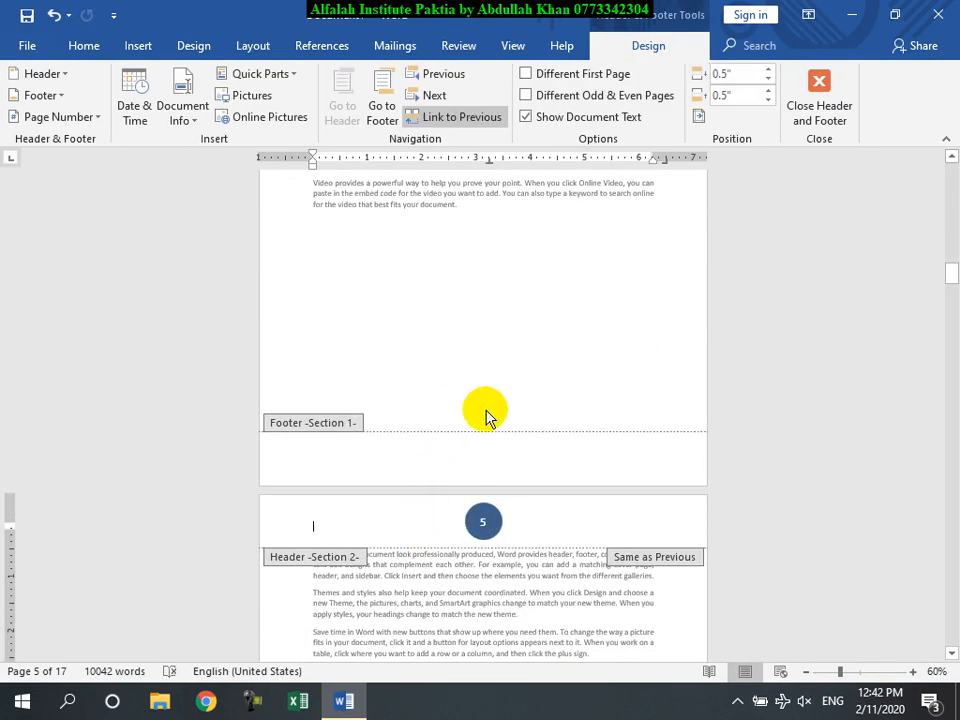
{"action": "scroll", "coordinate": [440, 355], "scroll_direction": "up", "scroll_amount": 3}
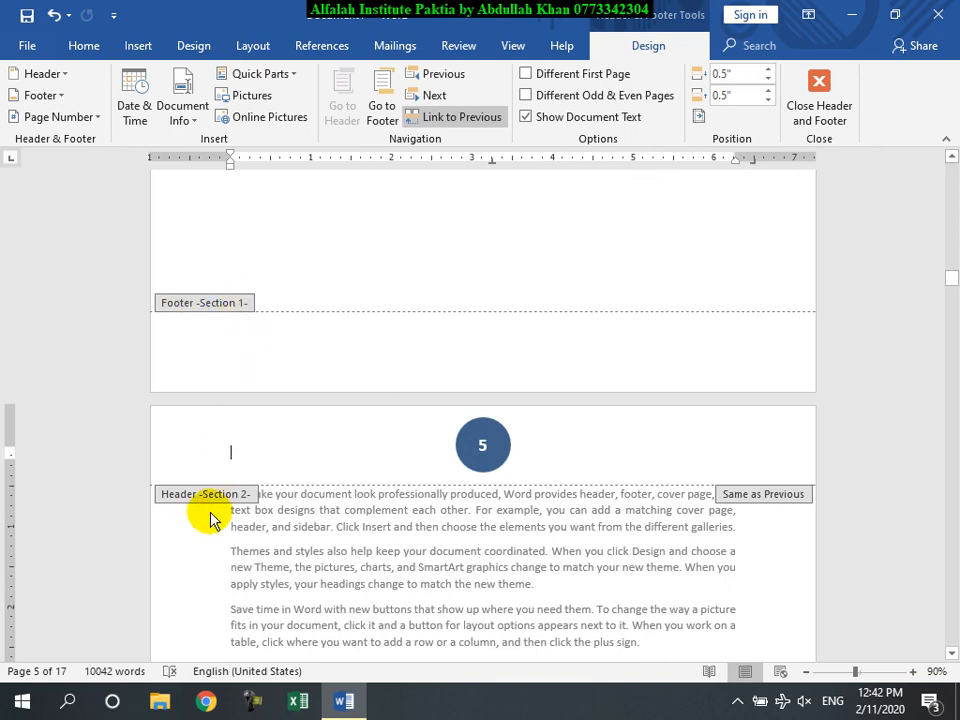
{"action": "scroll", "coordinate": [372, 418], "scroll_direction": "up", "scroll_amount": 3}
{"action": "scroll", "coordinate": [330, 420], "scroll_direction": "up", "scroll_amount": 9}
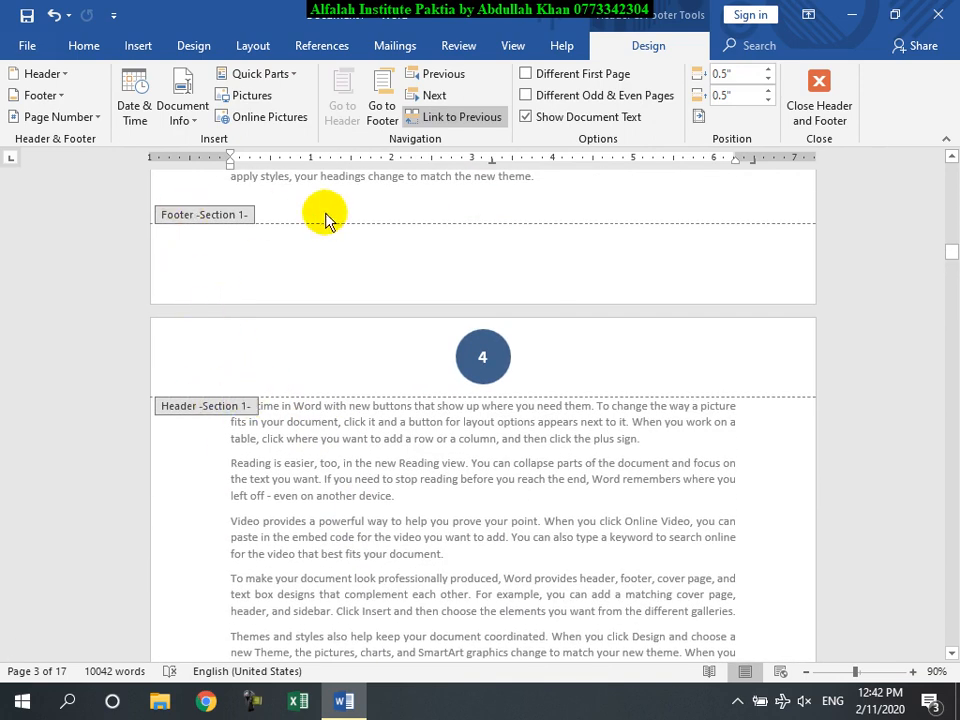
{"action": "scroll", "coordinate": [378, 390], "scroll_direction": "down", "scroll_amount": 9}
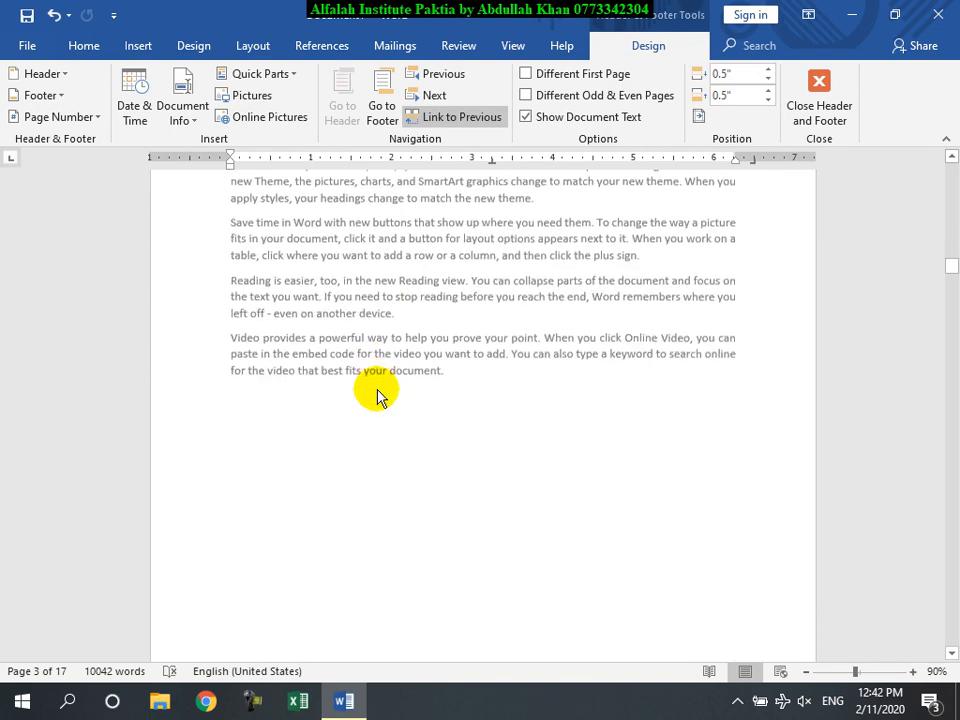
{"action": "left_click", "coordinate": [360, 405]}
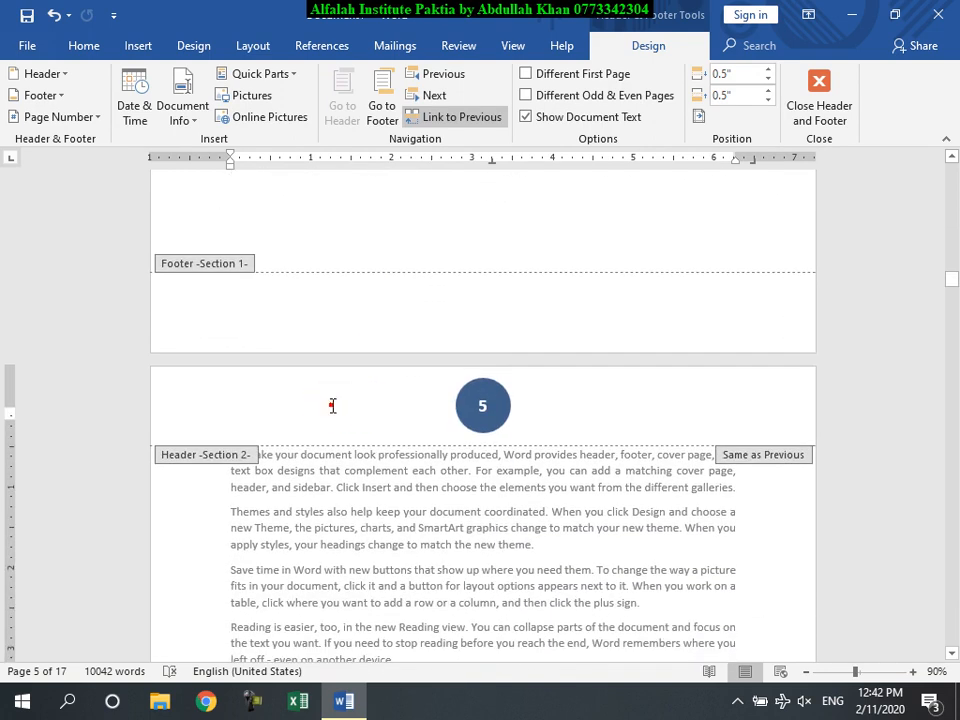
{"action": "double_click", "coordinate": [332, 405]}
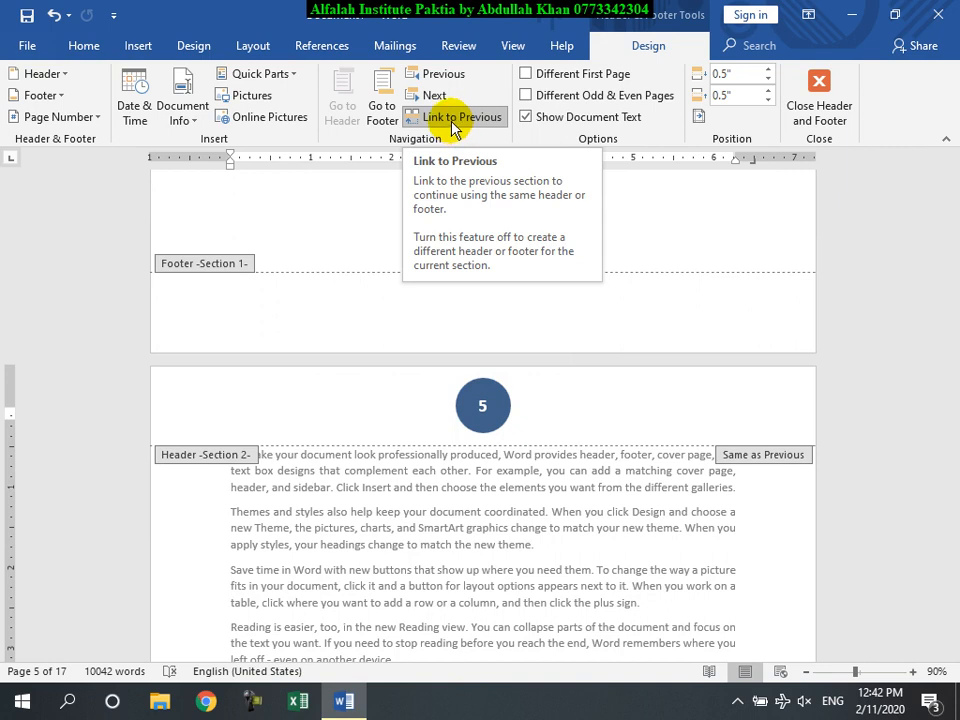
{"action": "left_click", "coordinate": [455, 118]}
Step: Change the page number format of section 1 to the Arabic letters آ, ب, ج, starting from the header on page 4
{"action": "scroll", "coordinate": [407, 357], "scroll_direction": "up", "scroll_amount": 3}
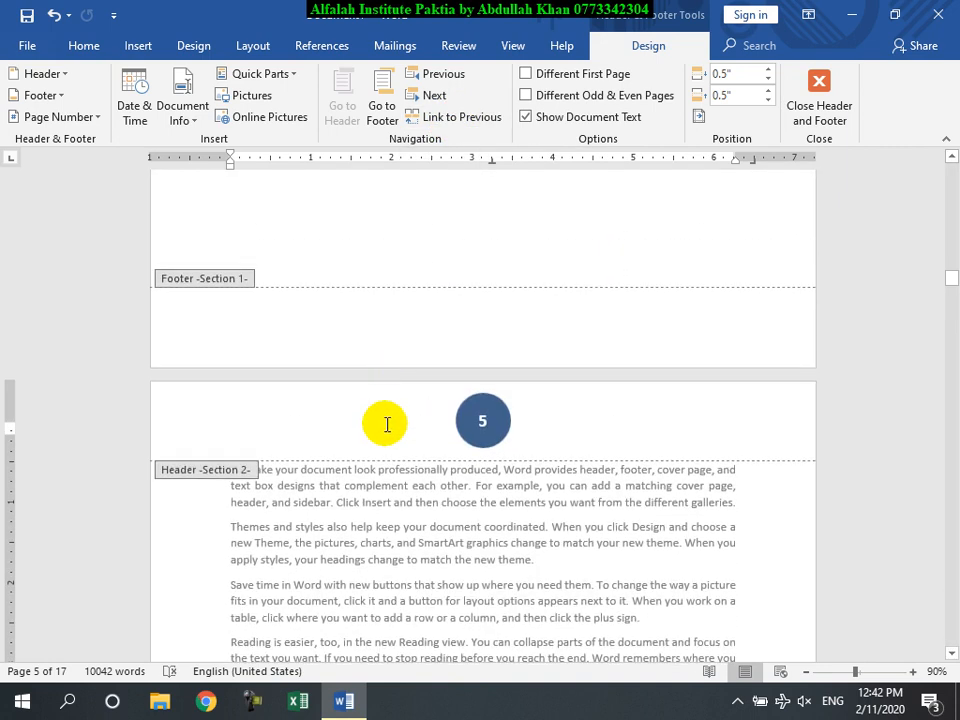
{"action": "scroll", "coordinate": [385, 425], "scroll_direction": "up", "scroll_amount": 12}
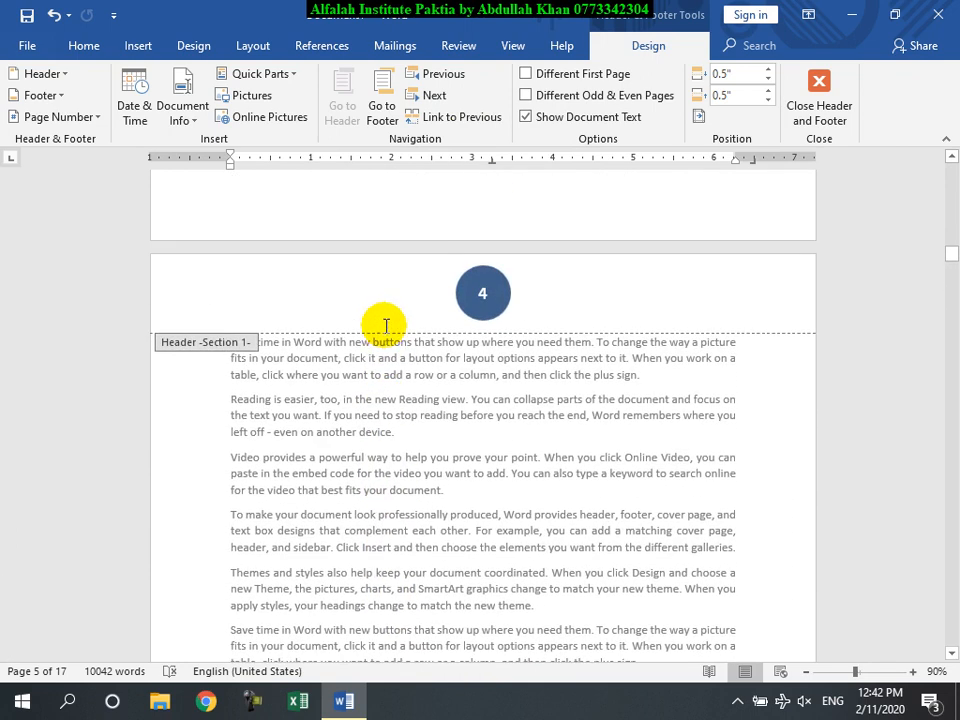
{"action": "left_click", "coordinate": [386, 320]}
{"action": "left_click", "coordinate": [354, 302]}
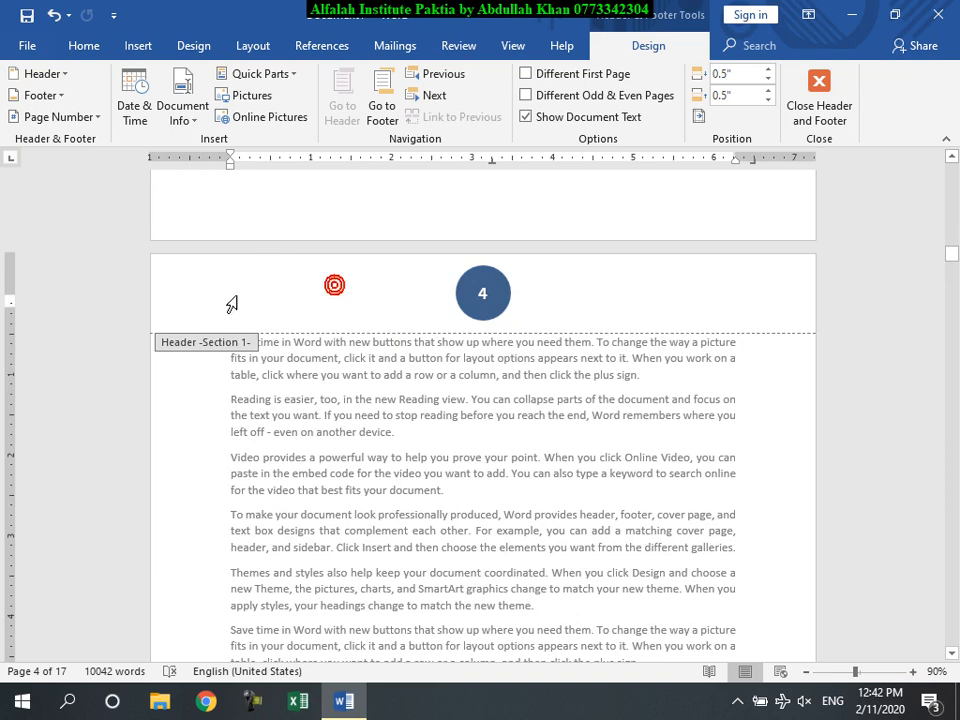
{"action": "left_click", "coordinate": [57, 117]}
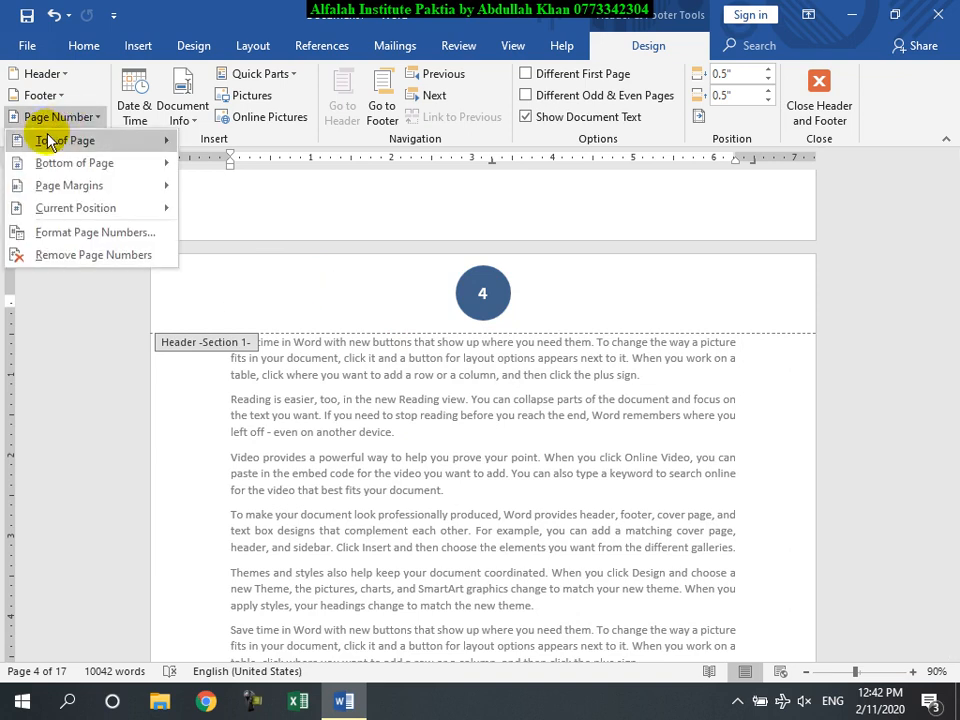
{"action": "left_click", "coordinate": [123, 242]}
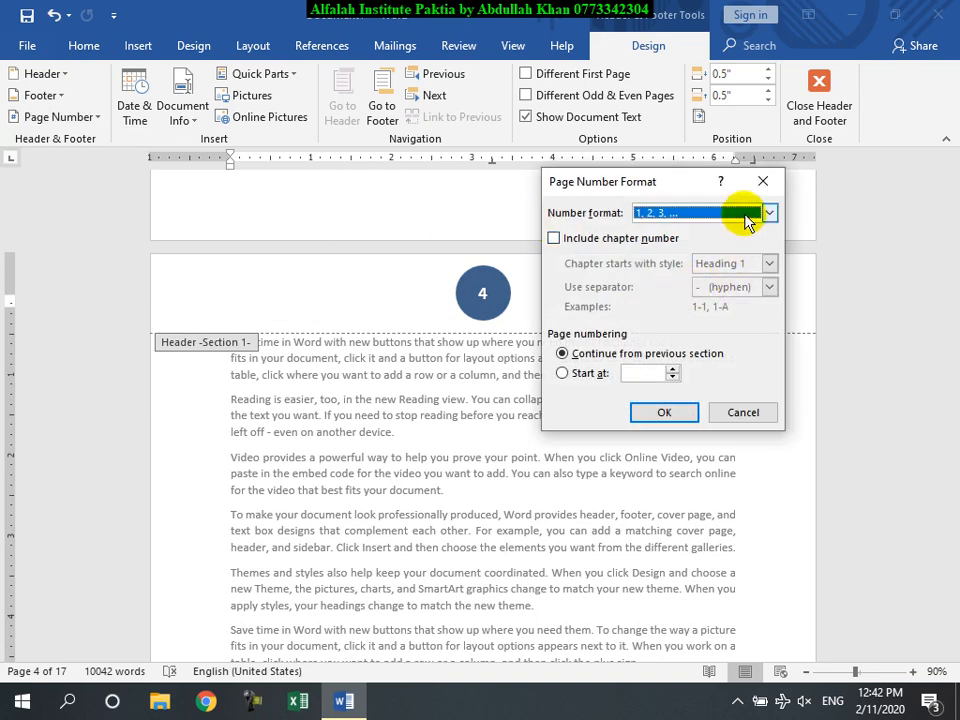
{"action": "left_click", "coordinate": [745, 214]}
{"action": "left_click", "coordinate": [681, 266]}
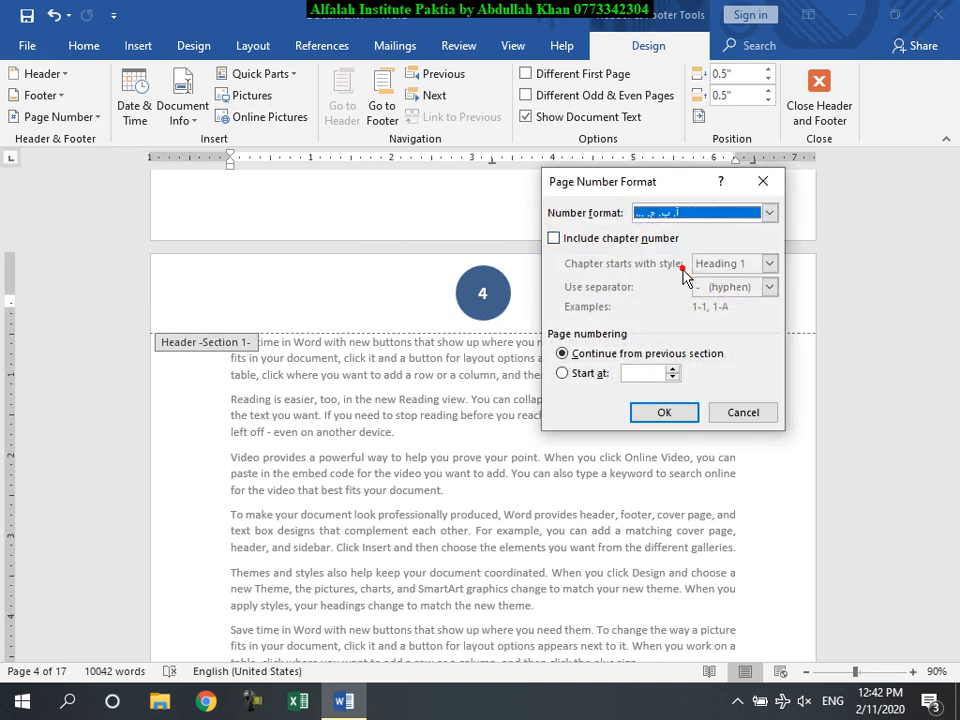
{"action": "left_click", "coordinate": [664, 414]}
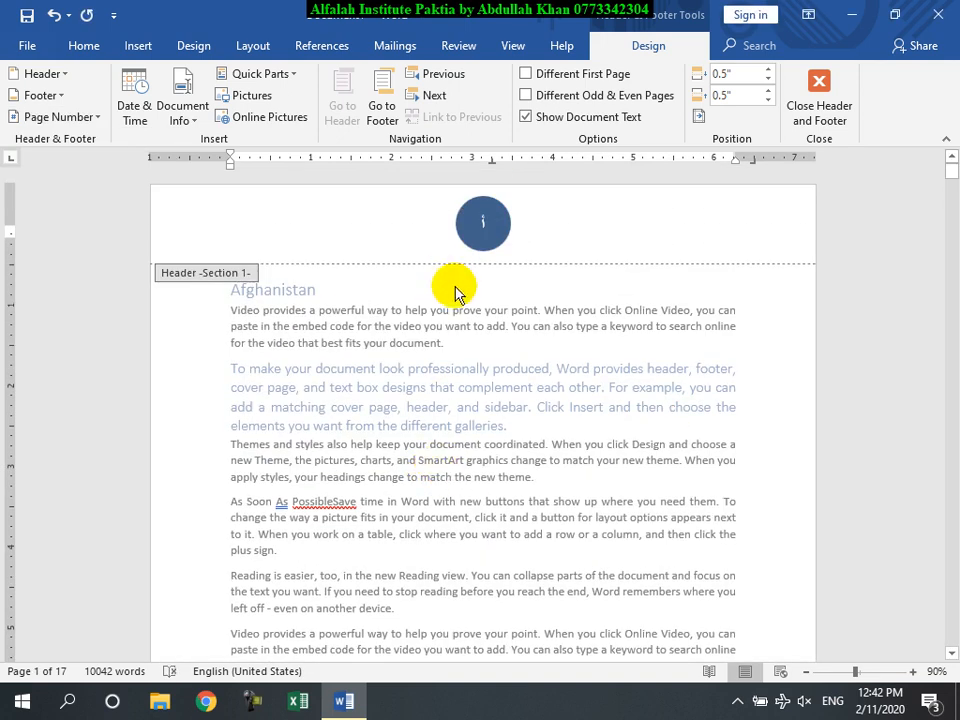
Step: Set the section 2 page numbering to start at 1, working from the header of that section's first page
{"action": "scroll", "coordinate": [484, 369], "scroll_direction": "down", "scroll_amount": 15}
{"action": "scroll", "coordinate": [495, 395], "scroll_direction": "down", "scroll_amount": 15}
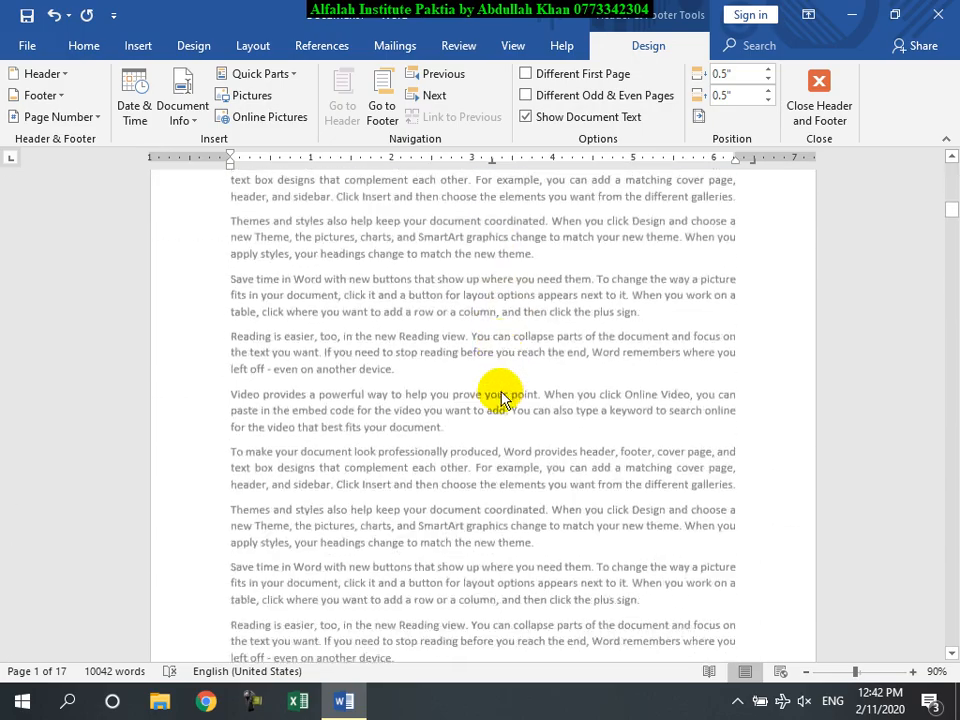
{"action": "scroll", "coordinate": [510, 397], "scroll_direction": "down", "scroll_amount": 15}
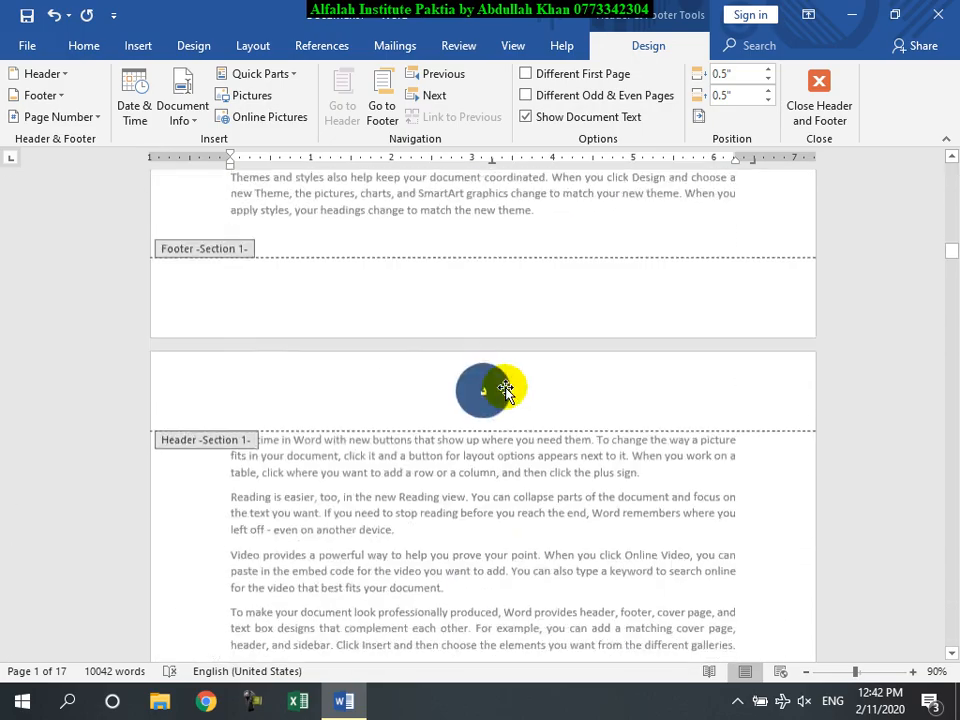
{"action": "scroll", "coordinate": [507, 424], "scroll_direction": "down", "scroll_amount": 1}
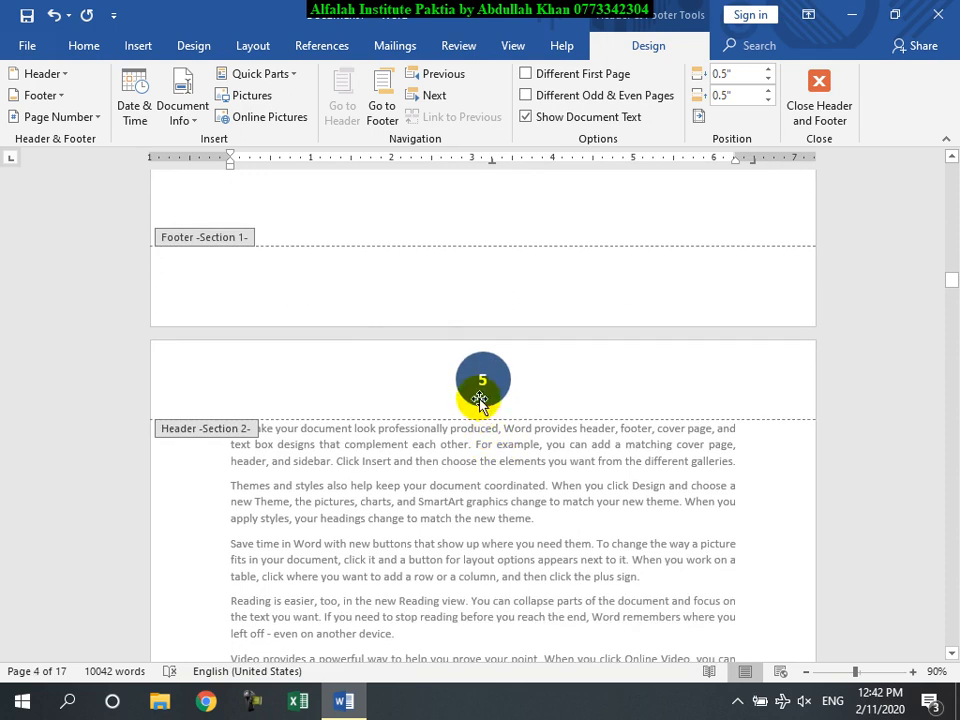
{"action": "left_click", "coordinate": [333, 396]}
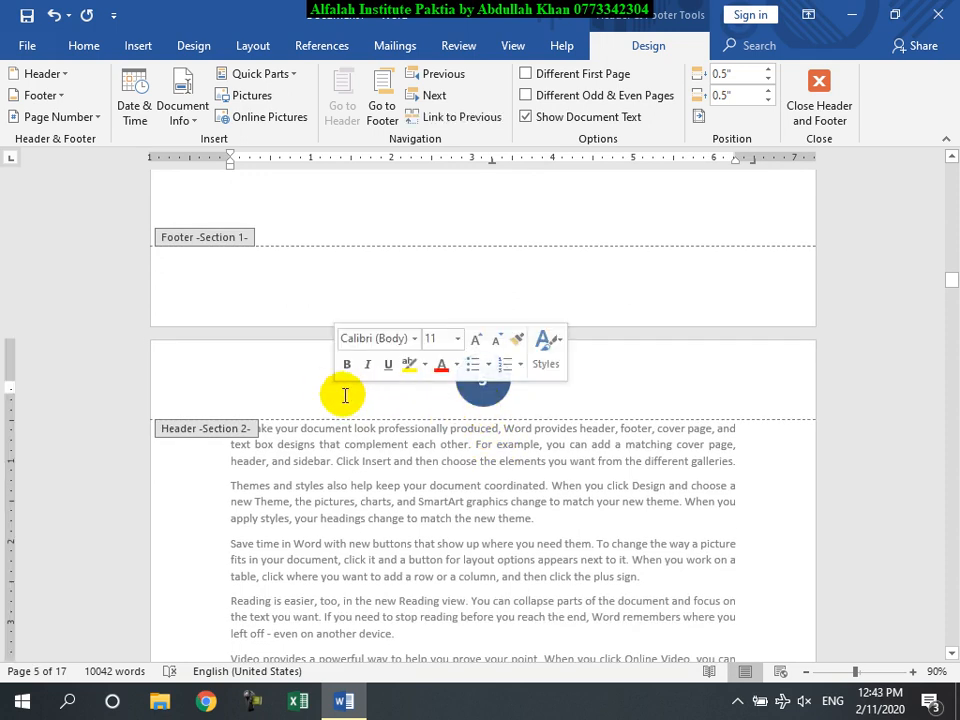
{"action": "left_click", "coordinate": [306, 398]}
{"action": "left_click", "coordinate": [84, 117]}
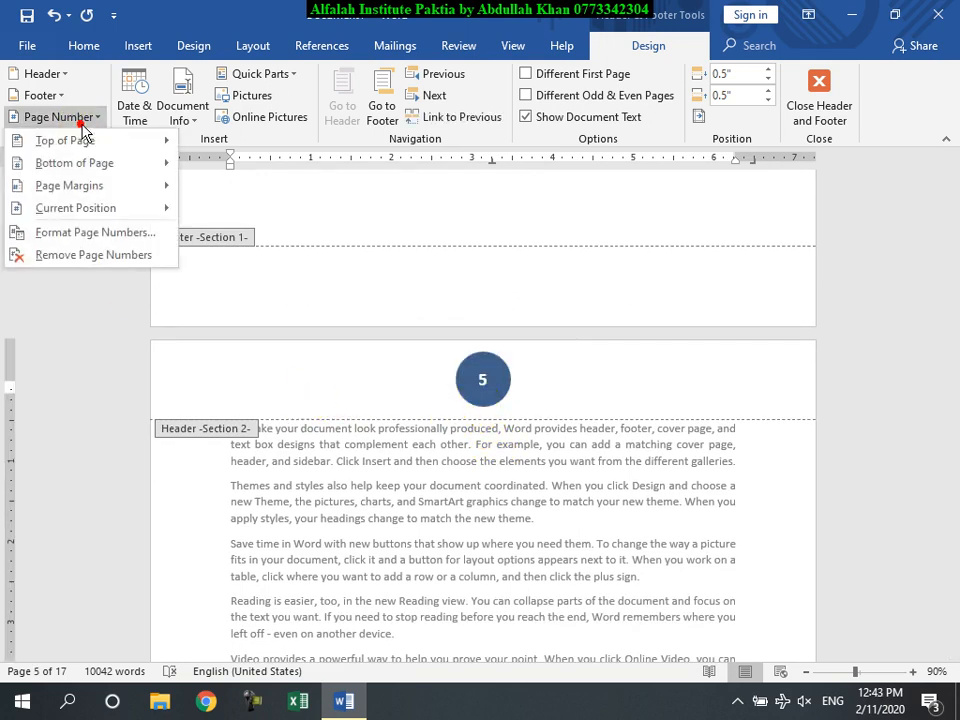
{"action": "left_click", "coordinate": [111, 233]}
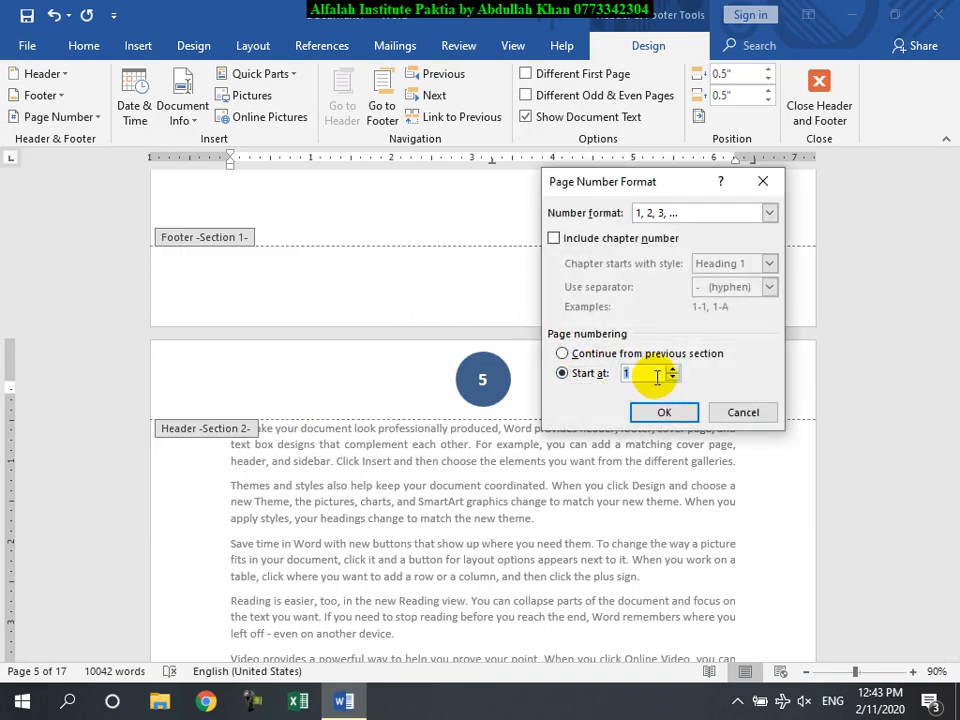
{"action": "left_click", "coordinate": [664, 412]}
Step: Examine the page numbers before and after the section break and return to the body text
{"action": "scroll", "coordinate": [548, 368], "scroll_direction": "up", "scroll_amount": 6}
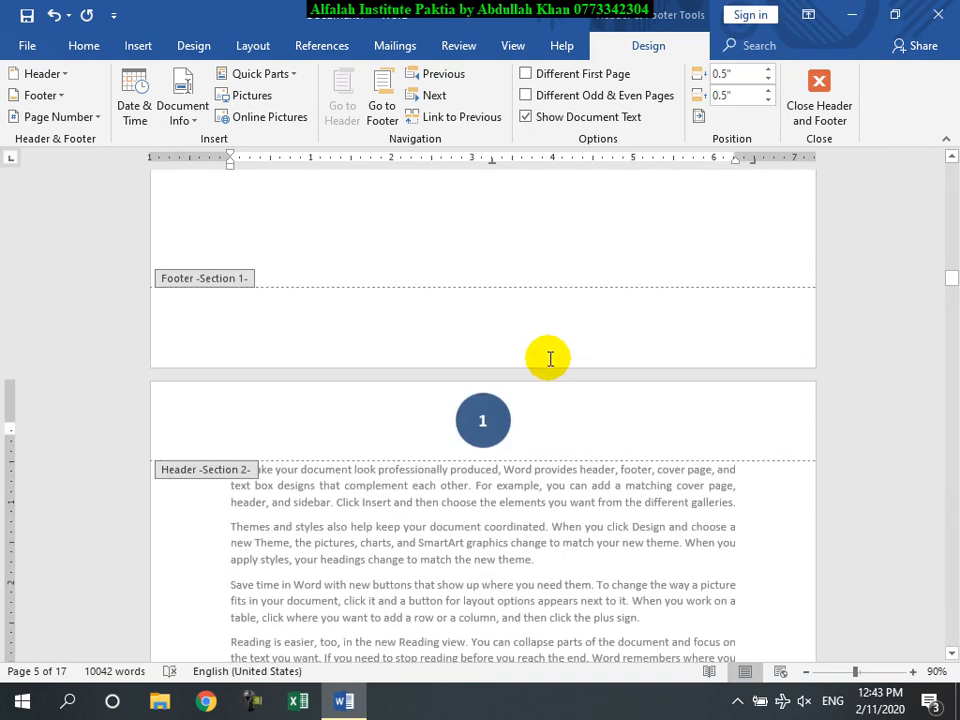
{"action": "scroll", "coordinate": [553, 376], "scroll_direction": "up", "scroll_amount": 20}
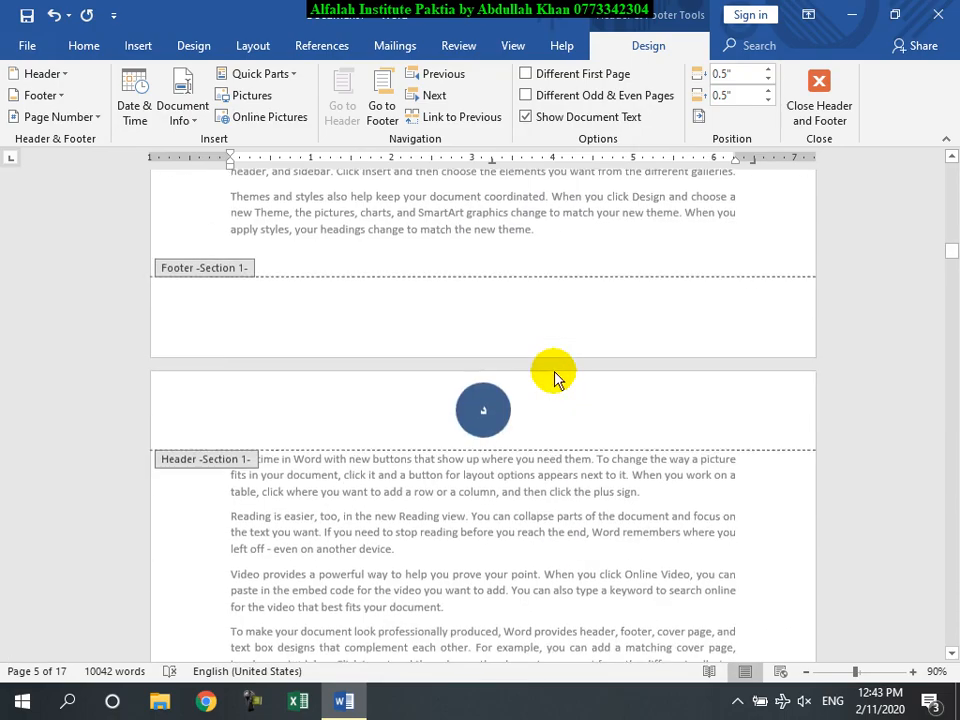
{"action": "scroll", "coordinate": [553, 372], "scroll_direction": "down", "scroll_amount": 20}
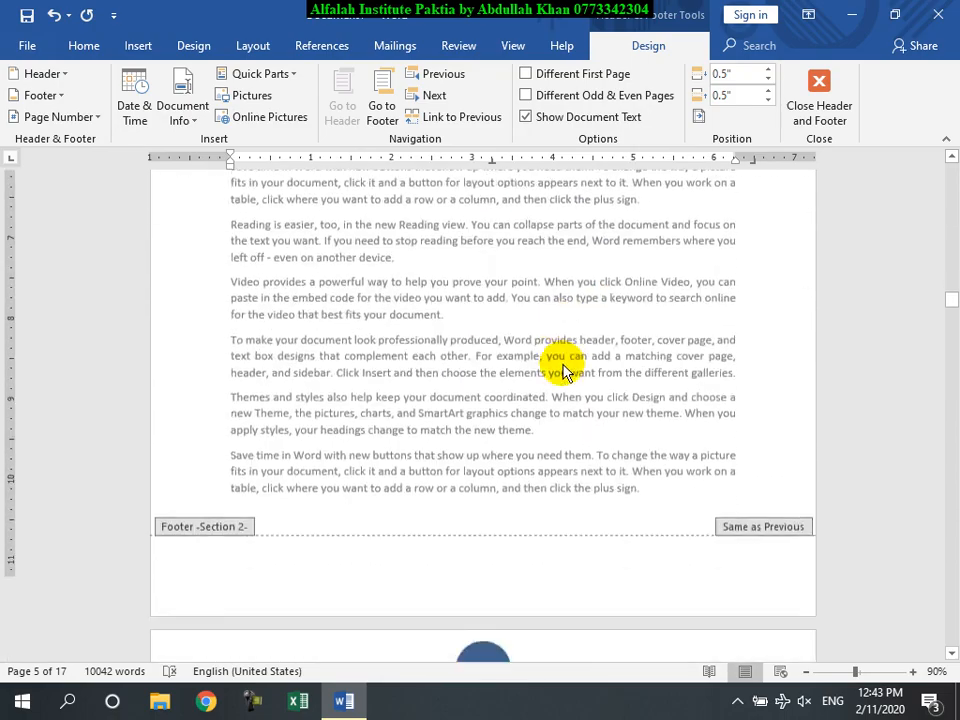
{"action": "scroll", "coordinate": [562, 372], "scroll_direction": "down", "scroll_amount": 6}
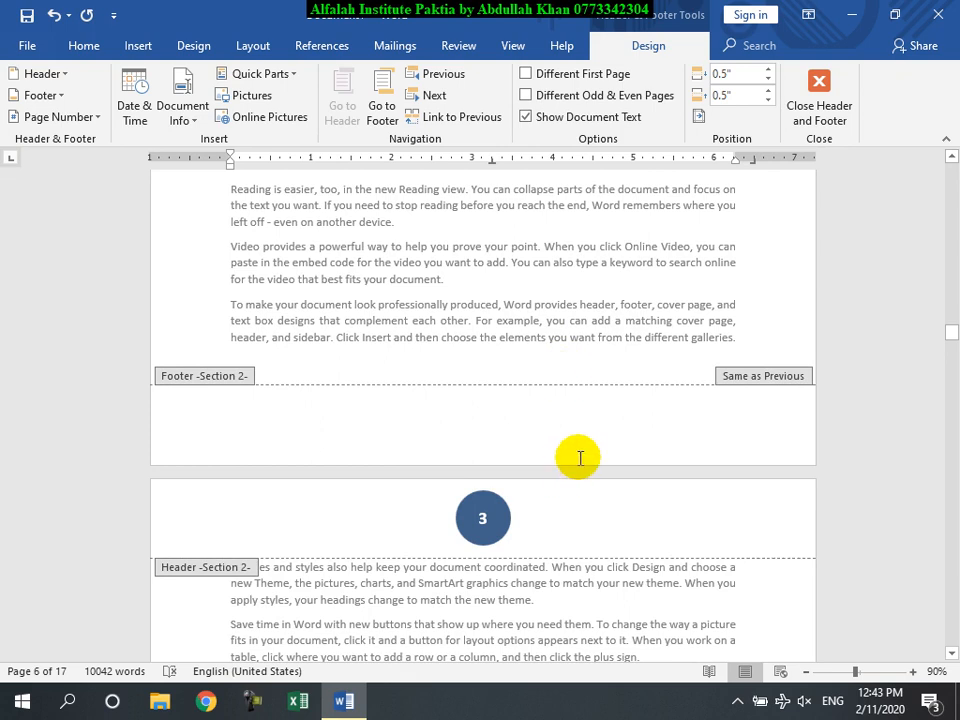
{"action": "scroll", "coordinate": [578, 457], "scroll_direction": "up", "scroll_amount": 20}
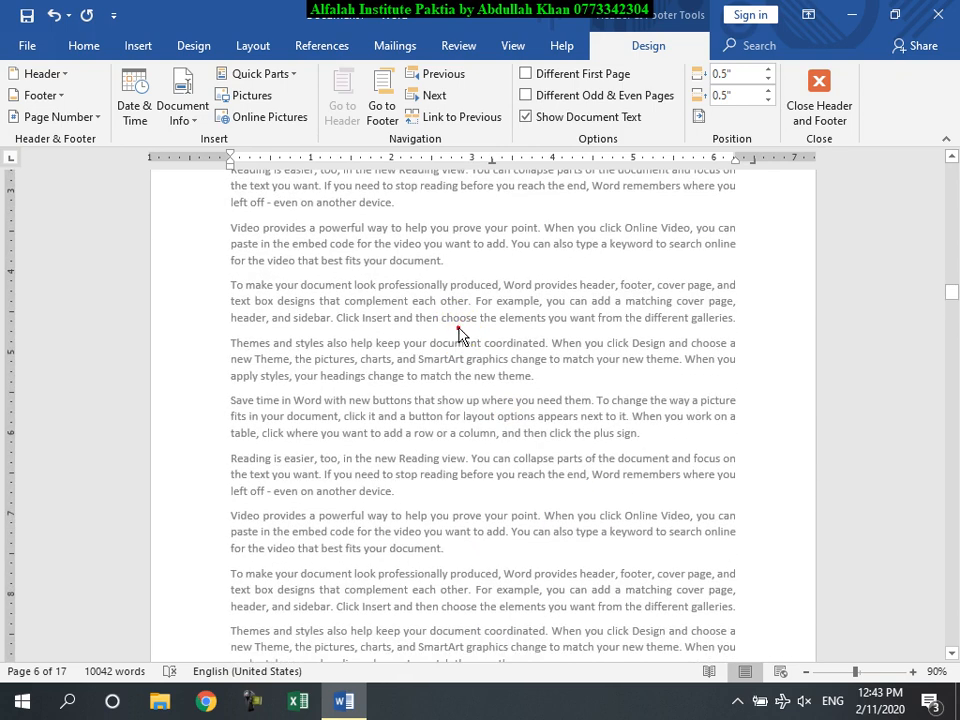
{"action": "double_click", "coordinate": [459, 334]}
{"action": "scroll", "coordinate": [428, 292], "scroll_direction": "down", "scroll_amount": 8}
{"action": "scroll", "coordinate": [478, 420], "scroll_direction": "down", "scroll_amount": 20}
{"action": "scroll", "coordinate": [478, 413], "scroll_direction": "up", "scroll_amount": 12}
Step: Turn on continuous line numbering from the first paragraph under the "Afghanistan" heading
{"action": "left_click", "coordinate": [284, 327]}
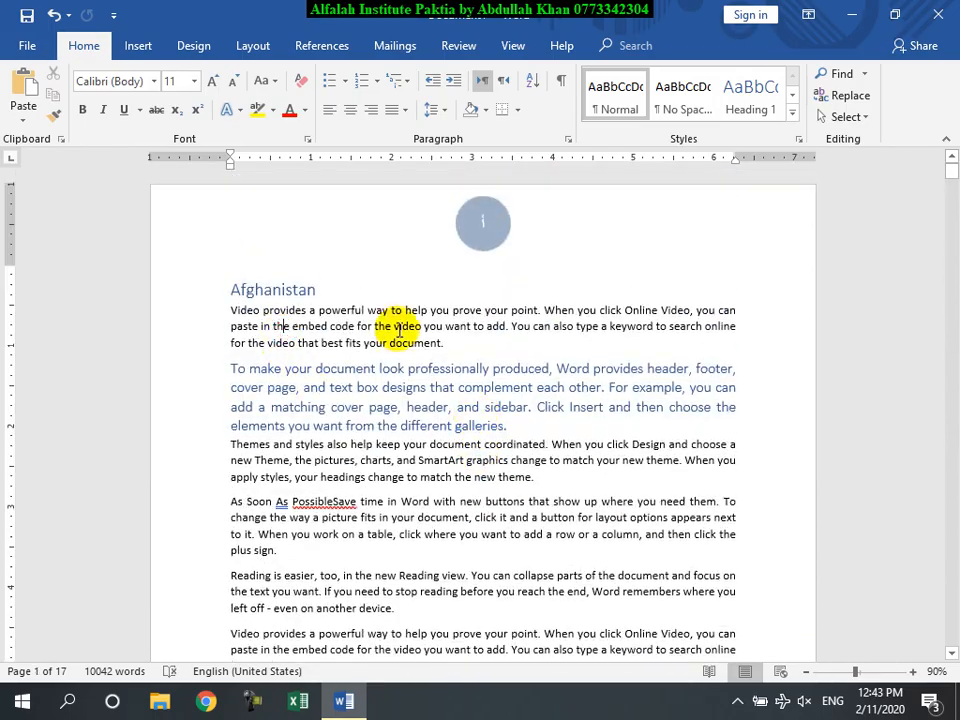
{"action": "left_click", "coordinate": [253, 46]}
{"action": "left_click", "coordinate": [282, 96]}
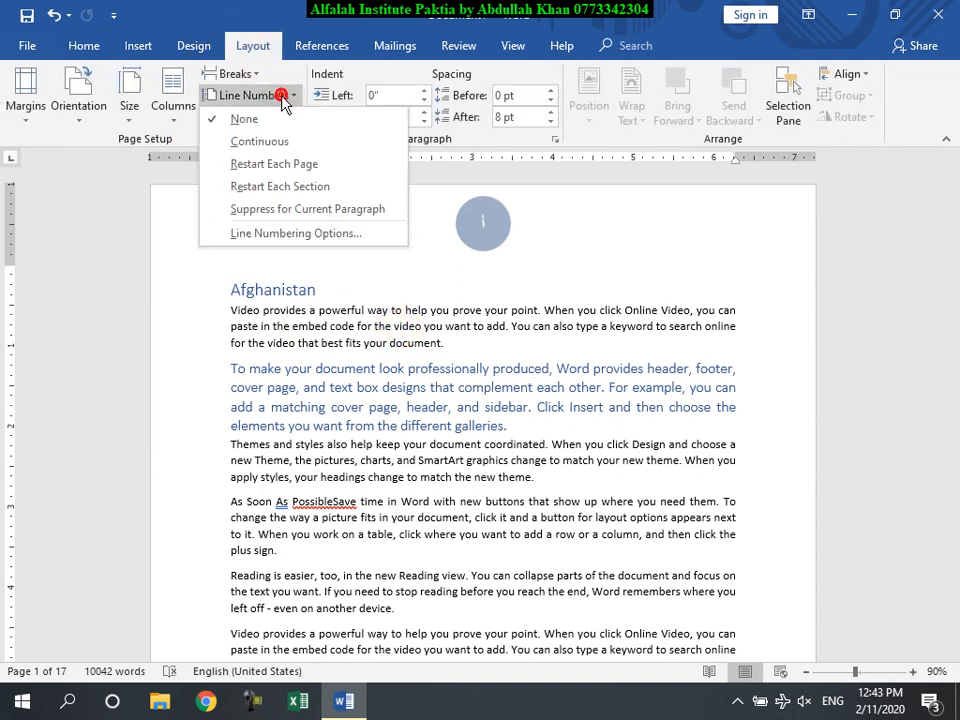
{"action": "left_click", "coordinate": [245, 150]}
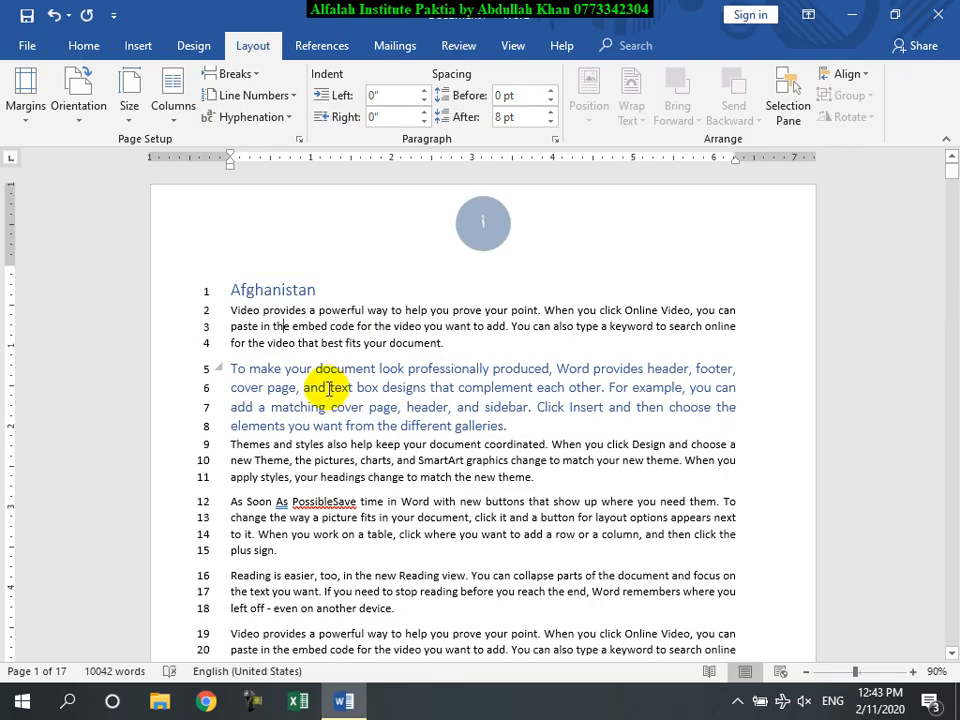
Step: Examine the continuous line numbers across the pages of section 1 and up to the start of section 2
{"action": "scroll", "coordinate": [347, 388], "scroll_direction": "down", "scroll_amount": 4}
{"action": "scroll", "coordinate": [319, 378], "scroll_direction": "down", "scroll_amount": 8}
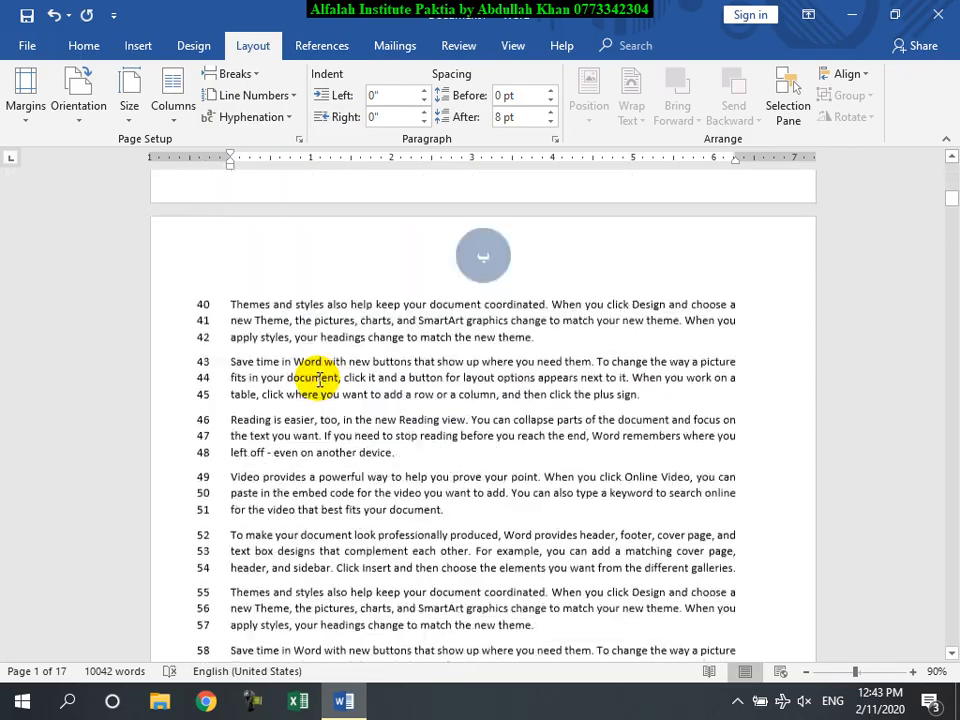
{"action": "scroll", "coordinate": [318, 372], "scroll_direction": "down", "scroll_amount": 20}
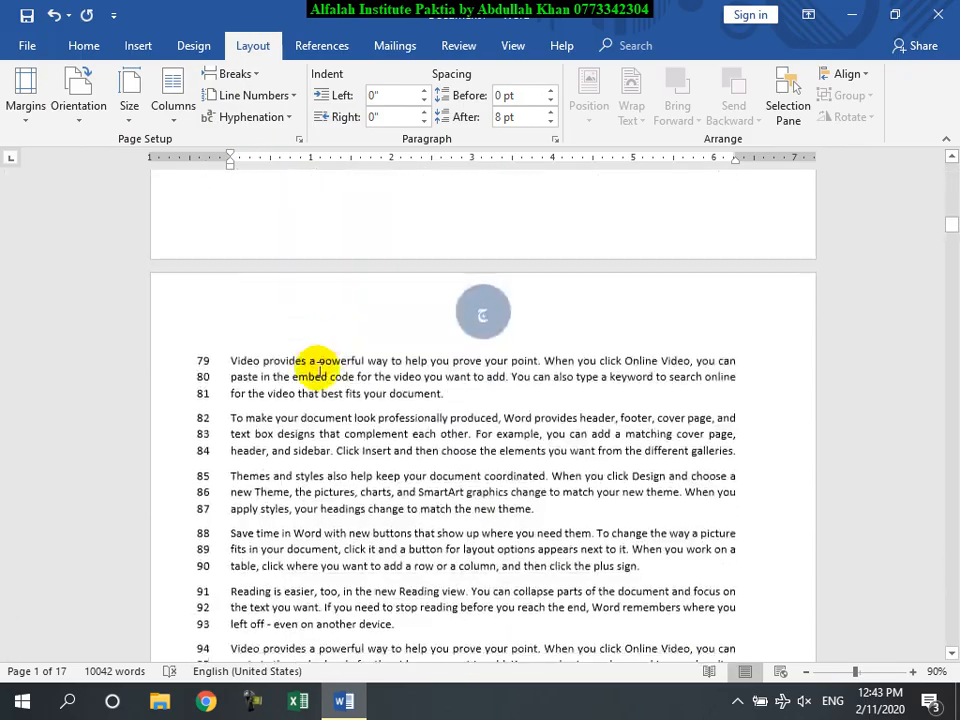
{"action": "scroll", "coordinate": [320, 372], "scroll_direction": "down", "scroll_amount": 18}
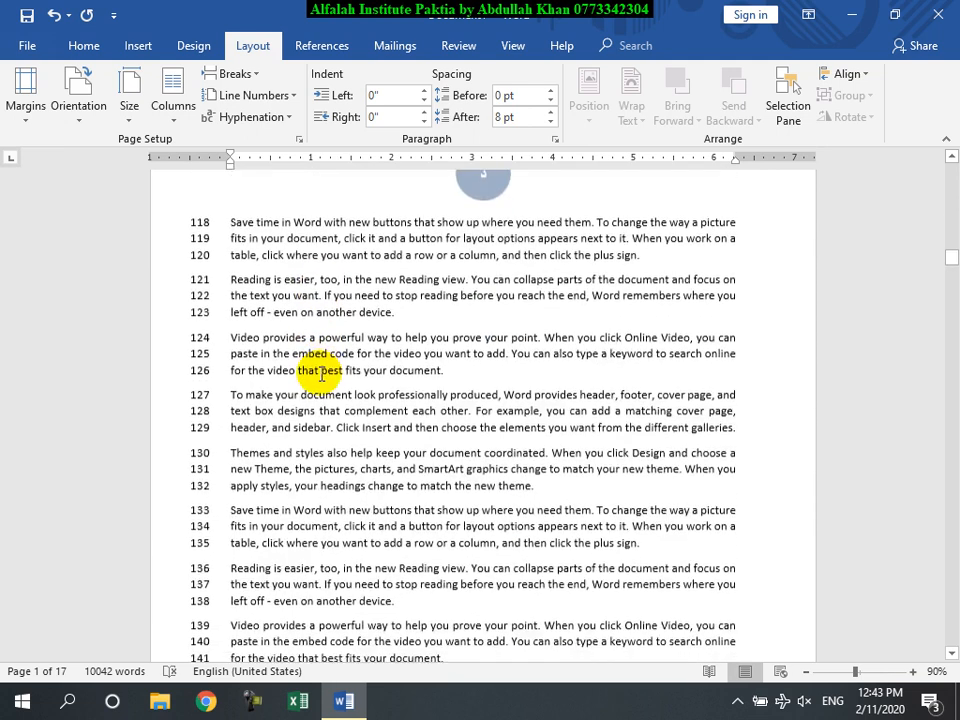
{"action": "scroll", "coordinate": [318, 374], "scroll_direction": "down", "scroll_amount": 6}
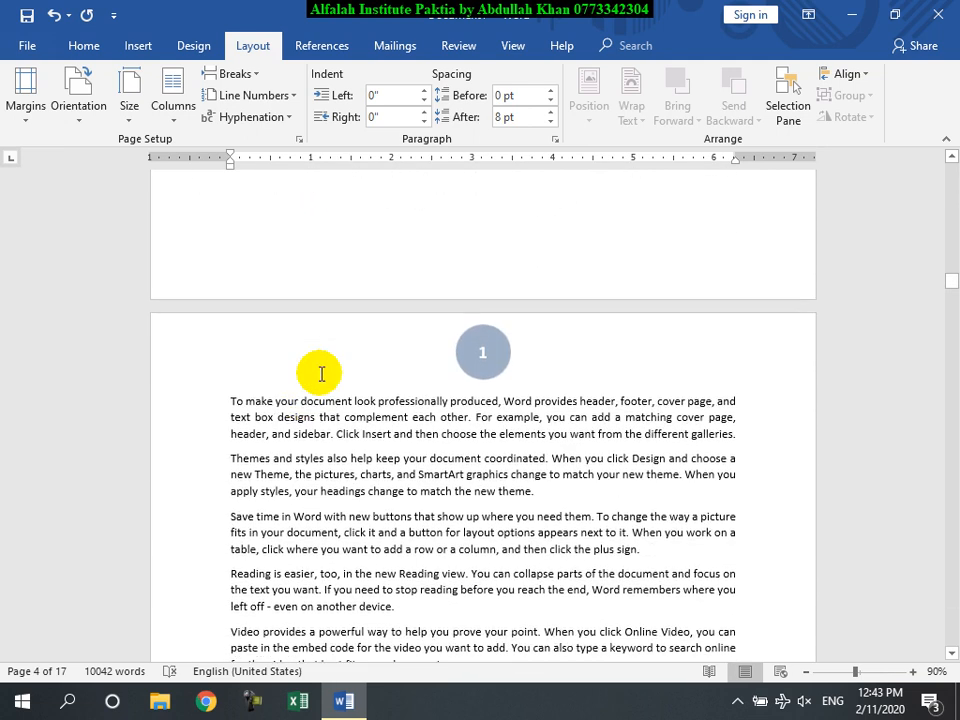
{"action": "scroll", "coordinate": [369, 398], "scroll_direction": "up", "scroll_amount": 20}
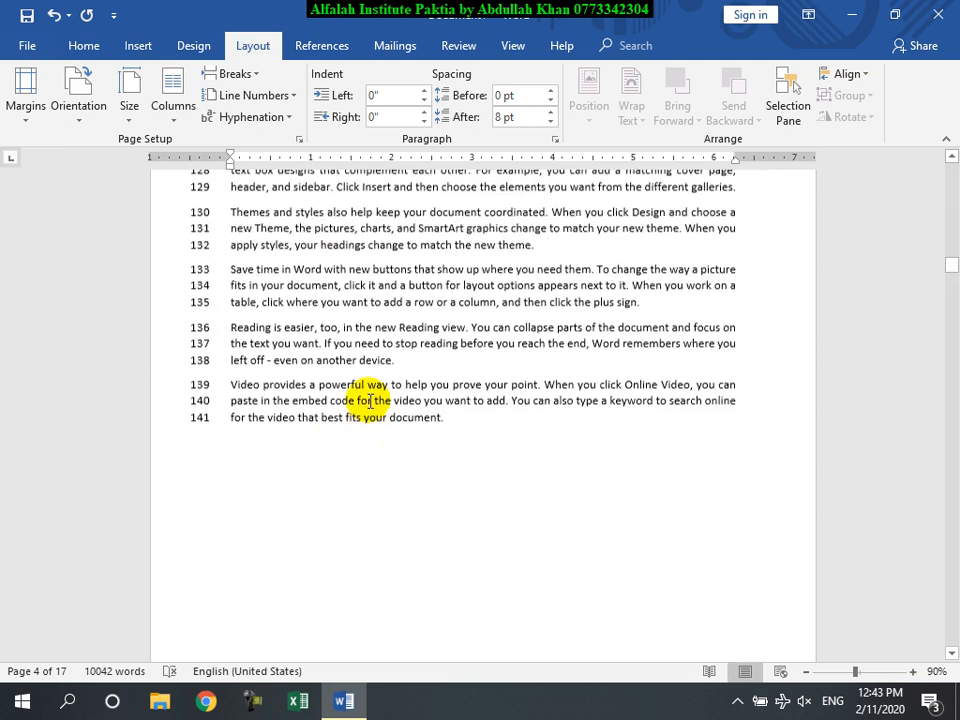
{"action": "scroll", "coordinate": [369, 400], "scroll_direction": "up", "scroll_amount": 20}
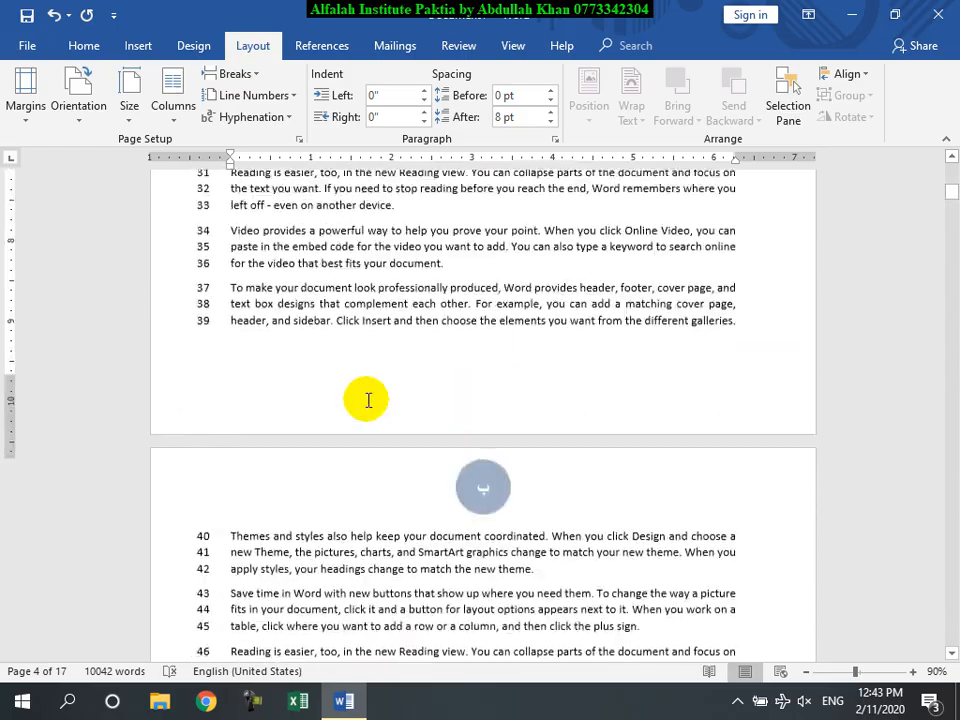
{"action": "scroll", "coordinate": [369, 400], "scroll_direction": "down", "scroll_amount": 13}
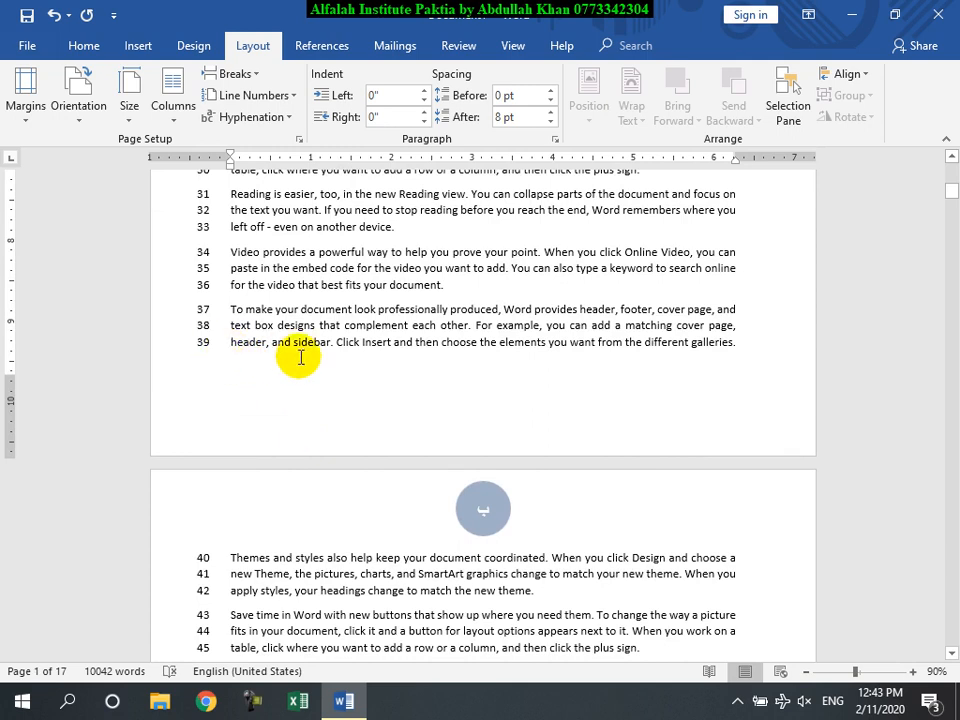
{"action": "scroll", "coordinate": [285, 390], "scroll_direction": "down", "scroll_amount": 2}
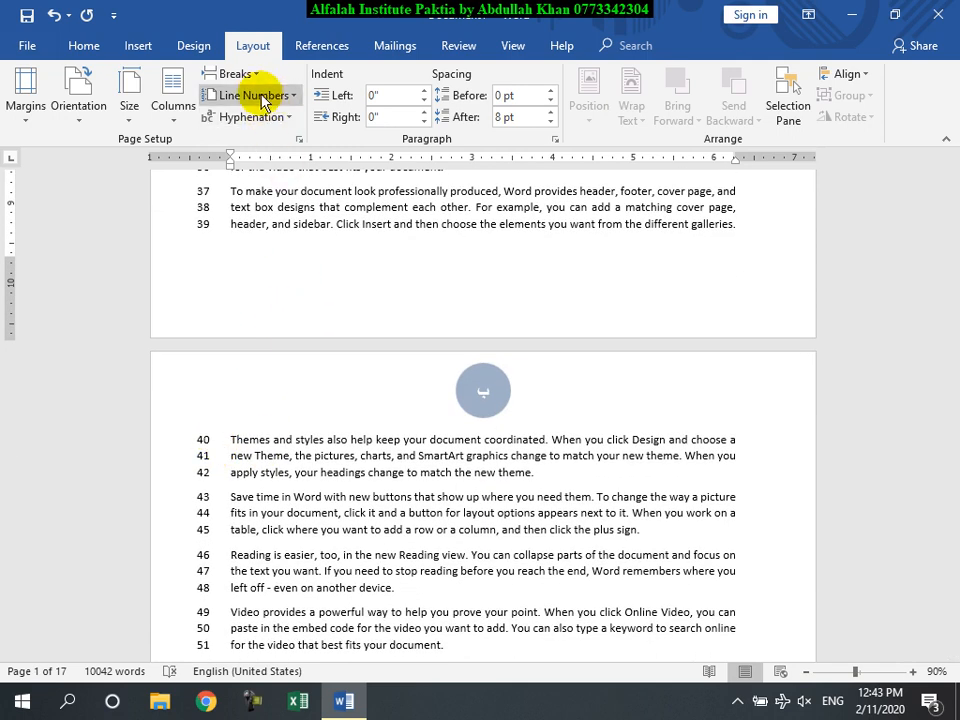
Step: Remove the section 1 line numbers from the first paragraph of page 2 and apply numbering that restarts each page
{"action": "left_click", "coordinate": [253, 95]}
{"action": "left_click", "coordinate": [294, 456]}
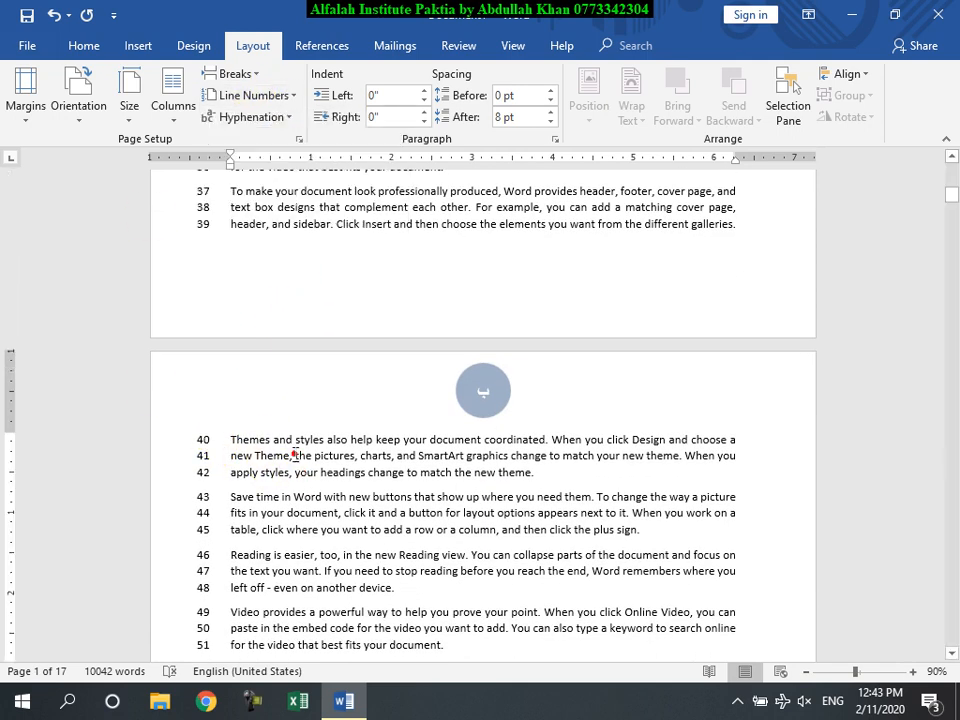
{"action": "left_click", "coordinate": [280, 96]}
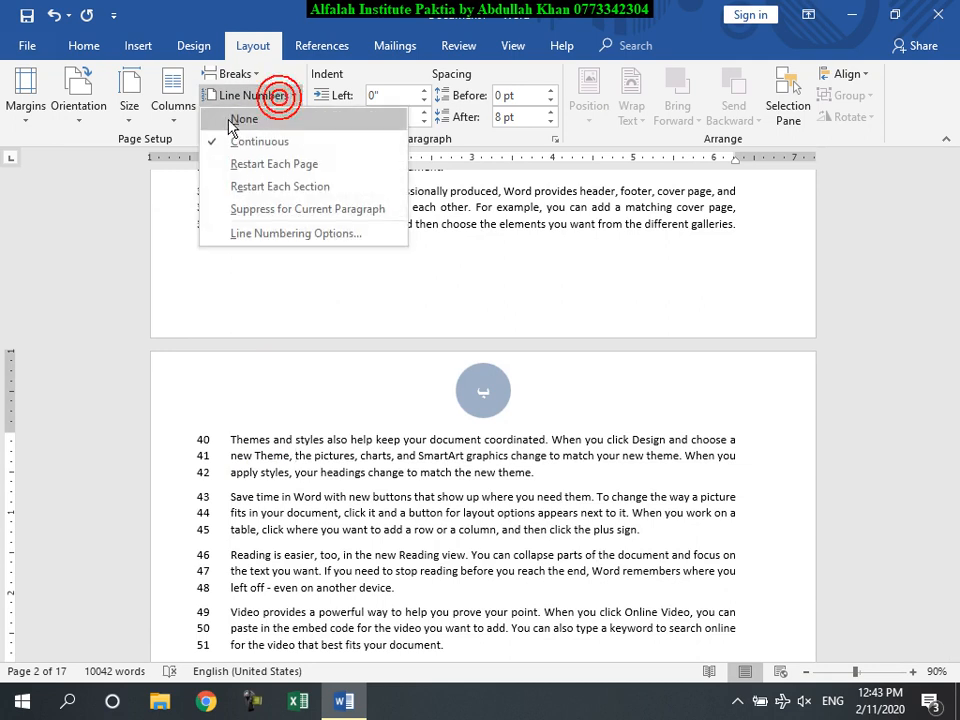
{"action": "left_click", "coordinate": [244, 119]}
{"action": "left_click", "coordinate": [282, 95]}
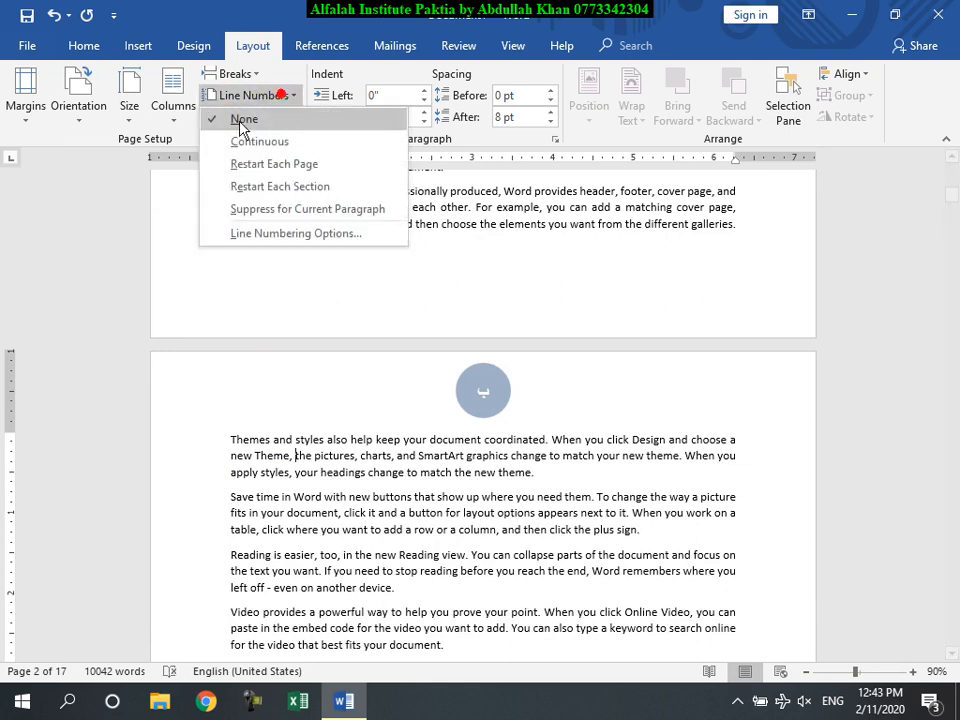
{"action": "left_click", "coordinate": [300, 165]}
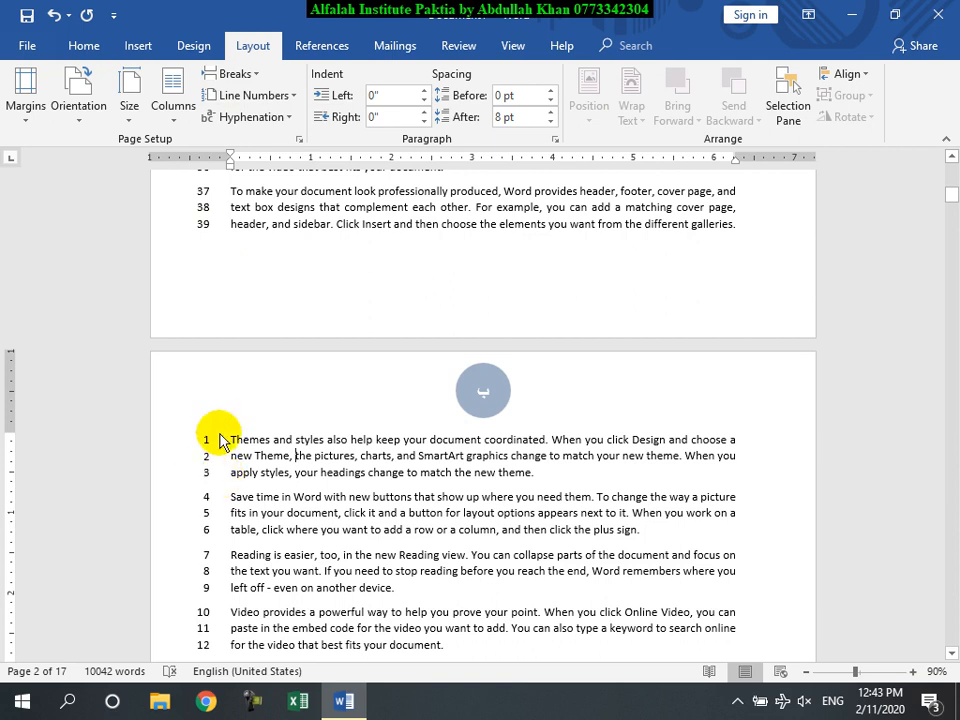
Step: Turn off line numbering for section 1
{"action": "left_click", "coordinate": [256, 97]}
{"action": "left_click", "coordinate": [228, 120]}
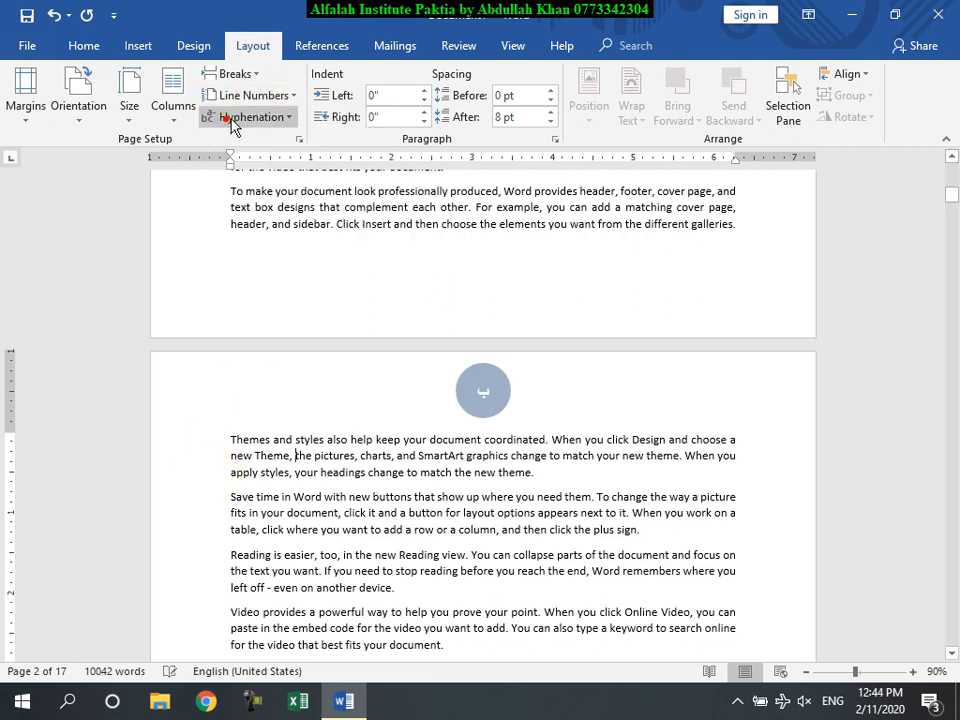
{"action": "left_click", "coordinate": [231, 96]}
{"action": "left_click", "coordinate": [346, 409]}
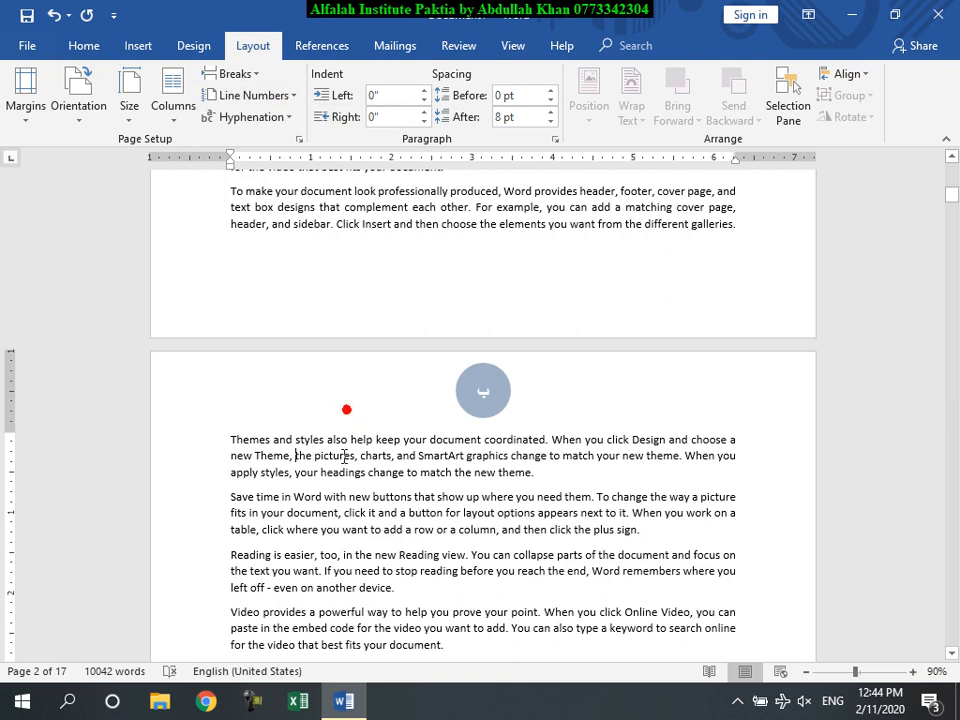
Step: Apply line numbering that restarts each section to the whole document and check the numbers across the section break
{"action": "key", "text": "ctrl+a"}
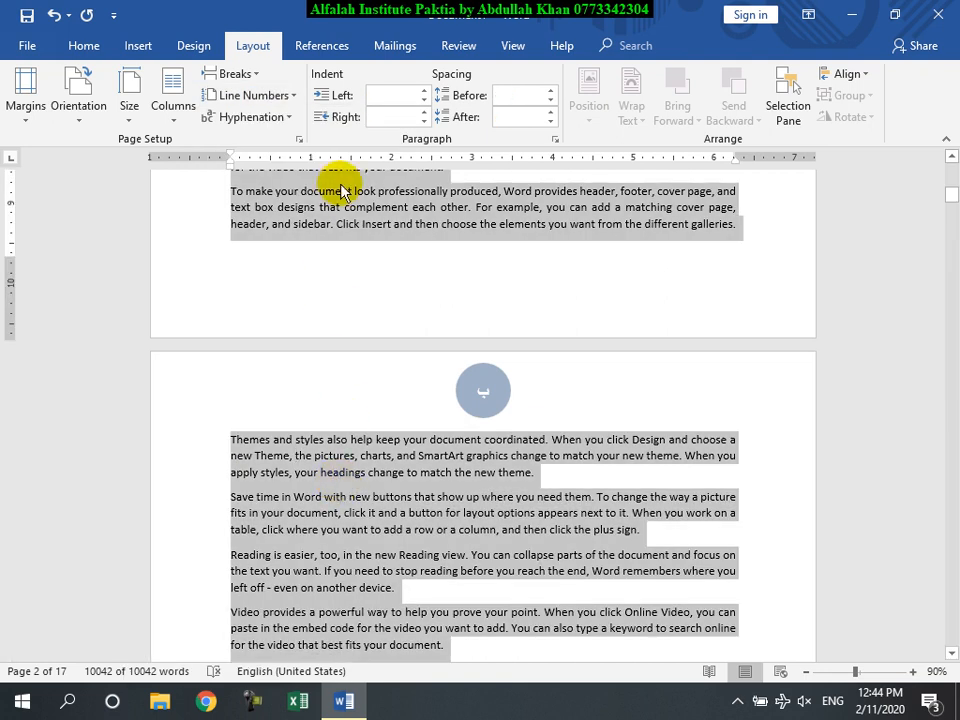
{"action": "left_click", "coordinate": [284, 98]}
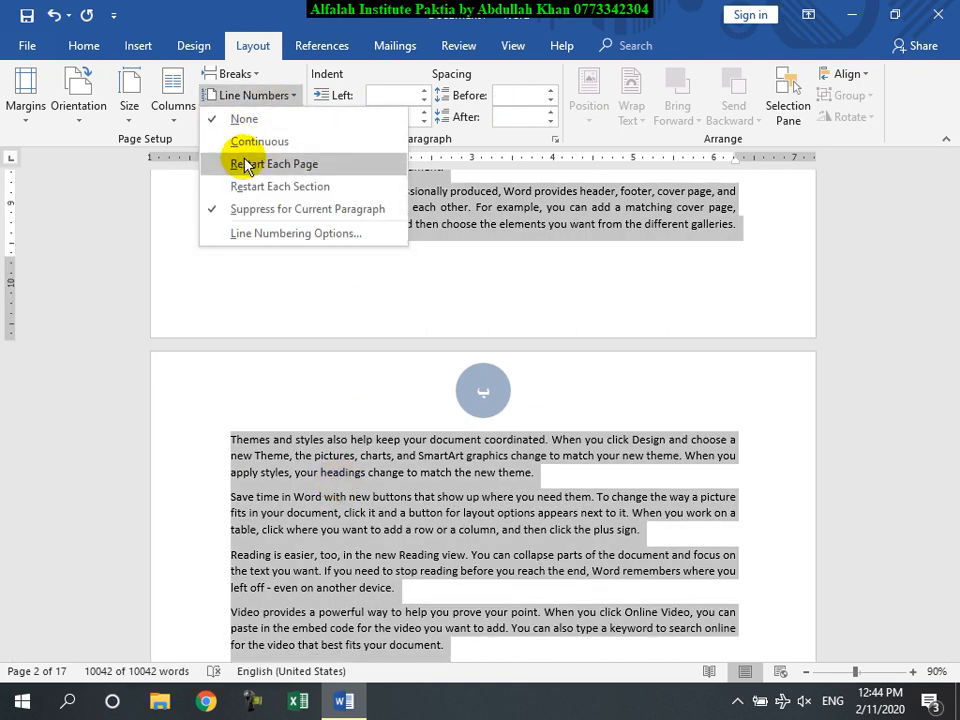
{"action": "left_click", "coordinate": [272, 182]}
{"action": "scroll", "coordinate": [279, 493], "scroll_direction": "down", "scroll_amount": 1}
{"action": "left_click", "coordinate": [279, 493]}
{"action": "scroll", "coordinate": [279, 493], "scroll_direction": "down", "scroll_amount": 12}
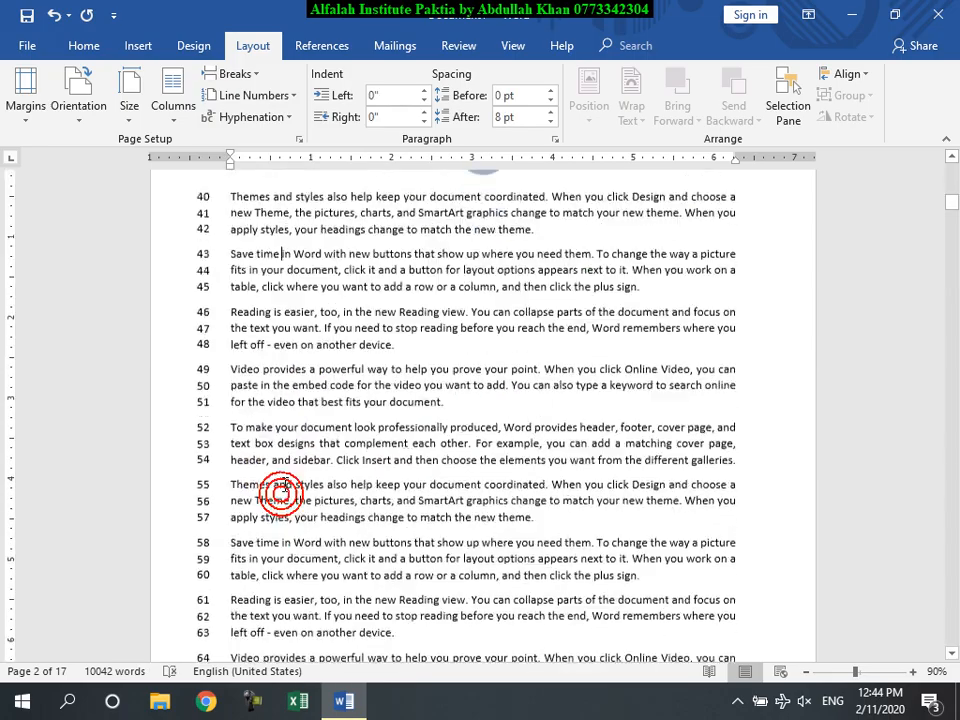
{"action": "scroll", "coordinate": [288, 481], "scroll_direction": "down", "scroll_amount": 13}
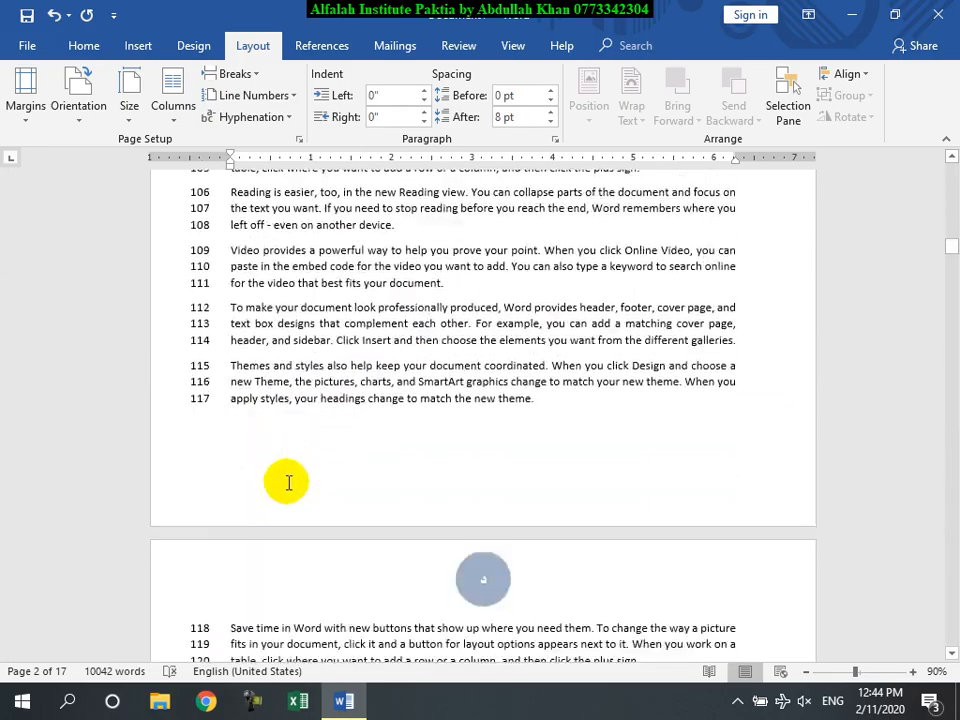
{"action": "scroll", "coordinate": [288, 481], "scroll_direction": "down", "scroll_amount": 8}
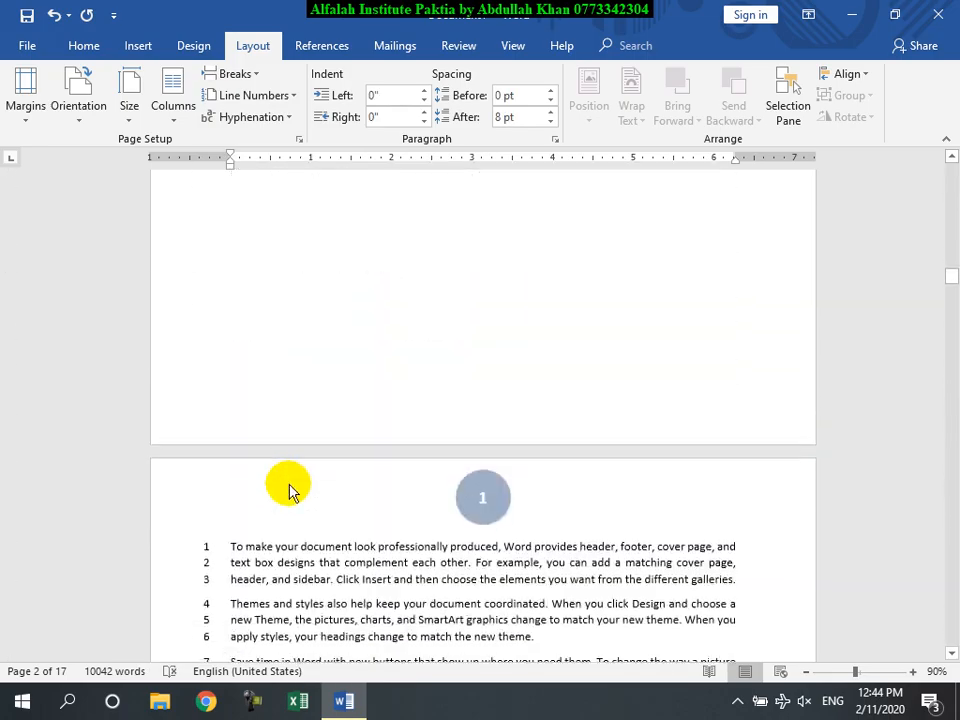
{"action": "scroll", "coordinate": [270, 470], "scroll_direction": "down", "scroll_amount": 3}
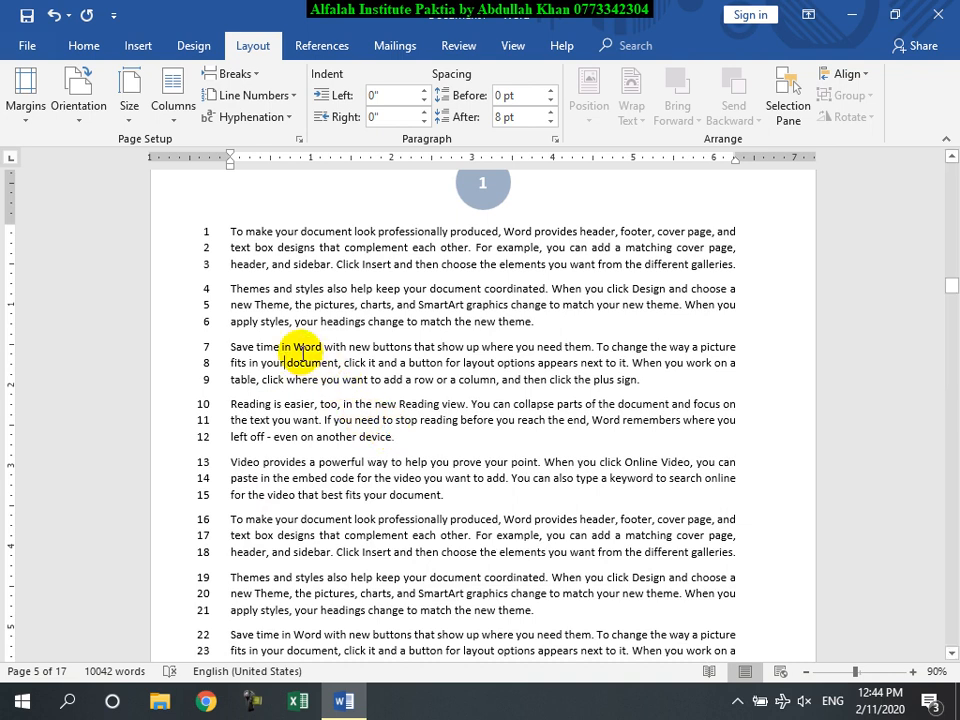
Step: Suppress the line numbers of the third paragraph on section 2's first page and undo the change
{"action": "left_click", "coordinate": [251, 96]}
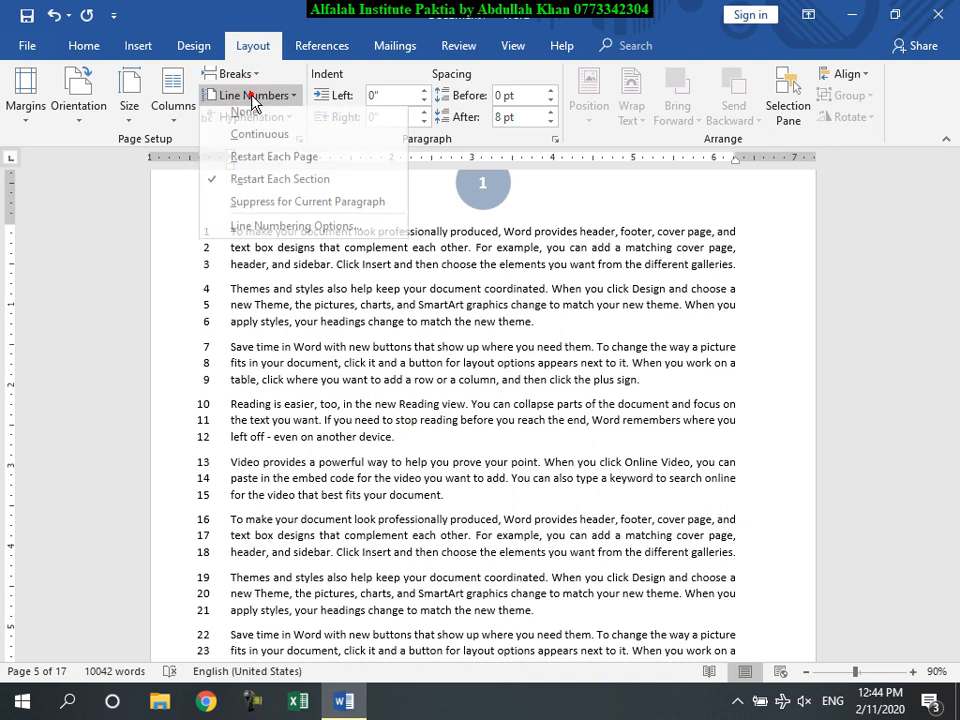
{"action": "left_click", "coordinate": [344, 217]}
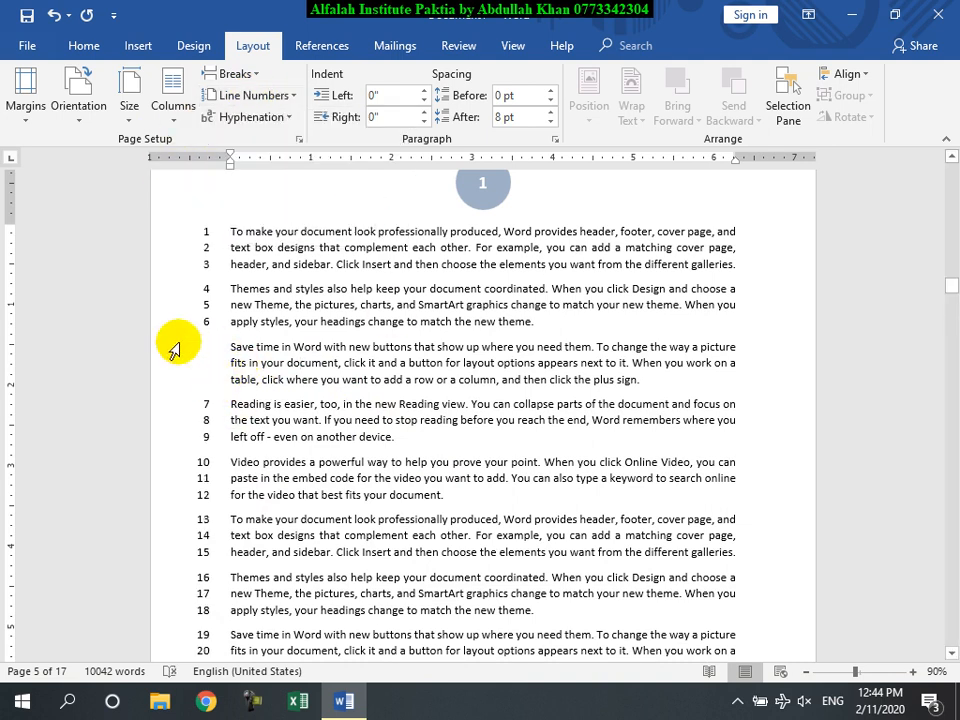
{"action": "left_click", "coordinate": [53, 17]}
Step: Open the line numbering settings for section 2, try a start number of 4, and restore start 1 with the text distance on Auto
{"action": "left_click", "coordinate": [270, 95]}
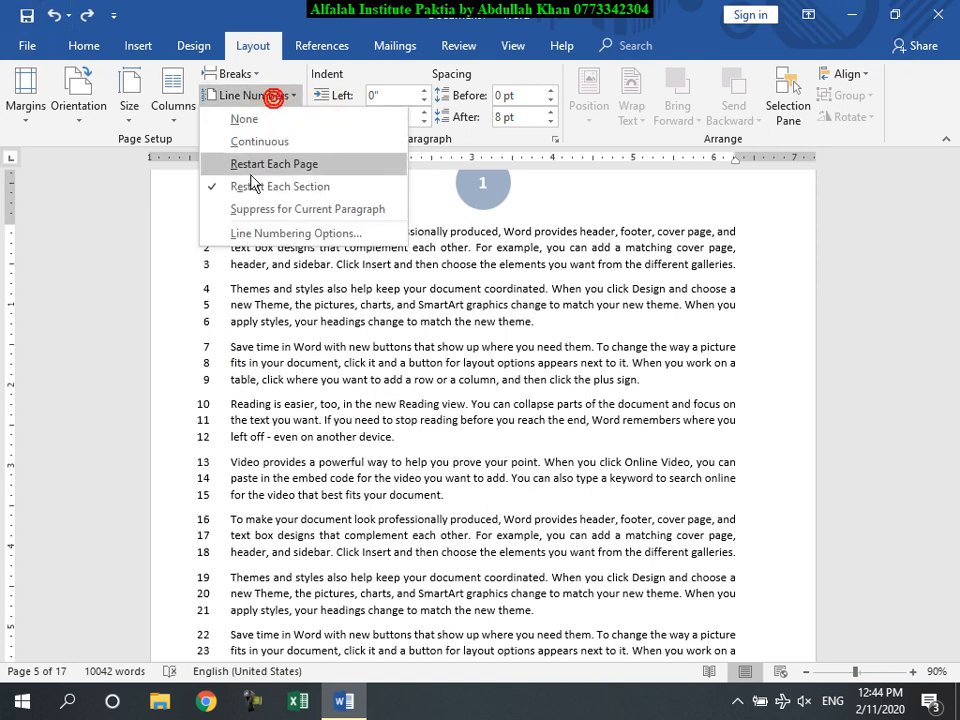
{"action": "left_click", "coordinate": [309, 236]}
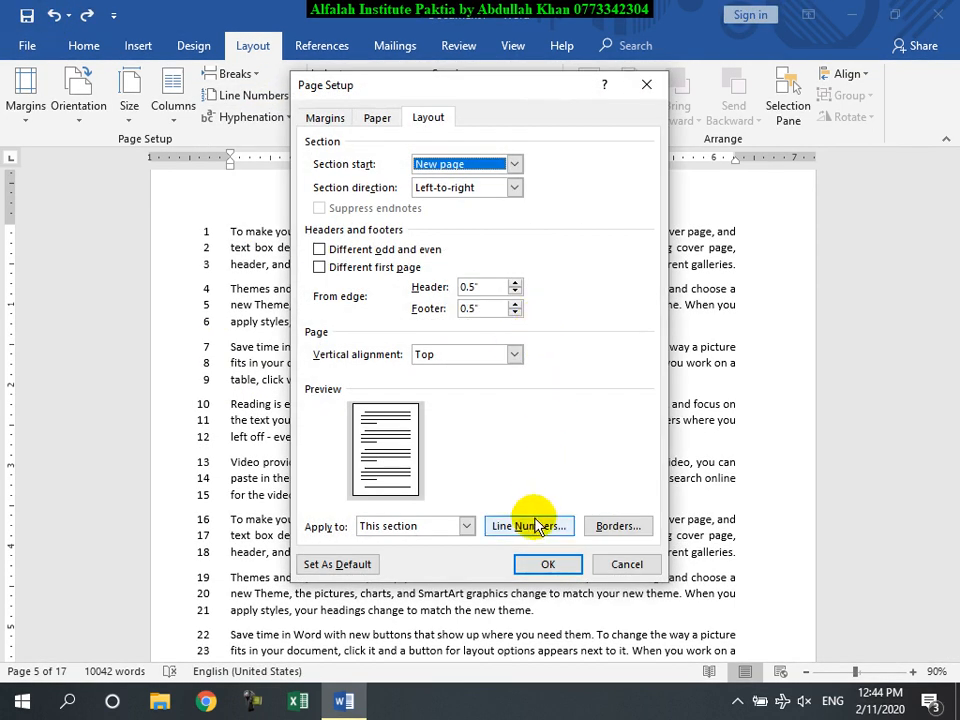
{"action": "left_click", "coordinate": [530, 526]}
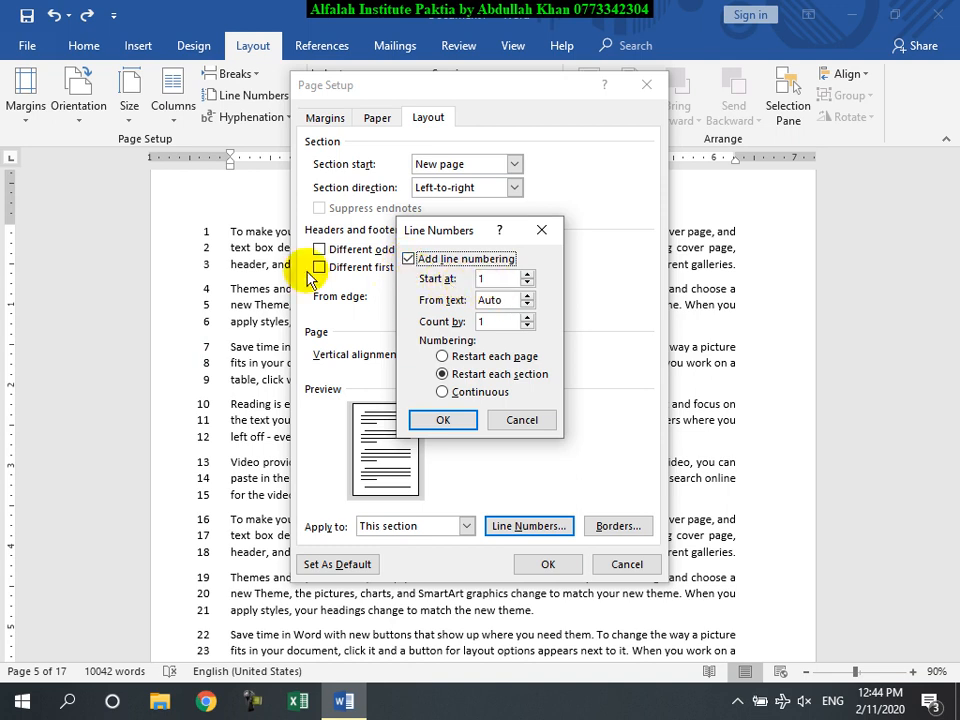
{"action": "left_click", "coordinate": [527, 275]}
{"action": "left_click", "coordinate": [527, 275]}
{"action": "left_click", "coordinate": [527, 275]}
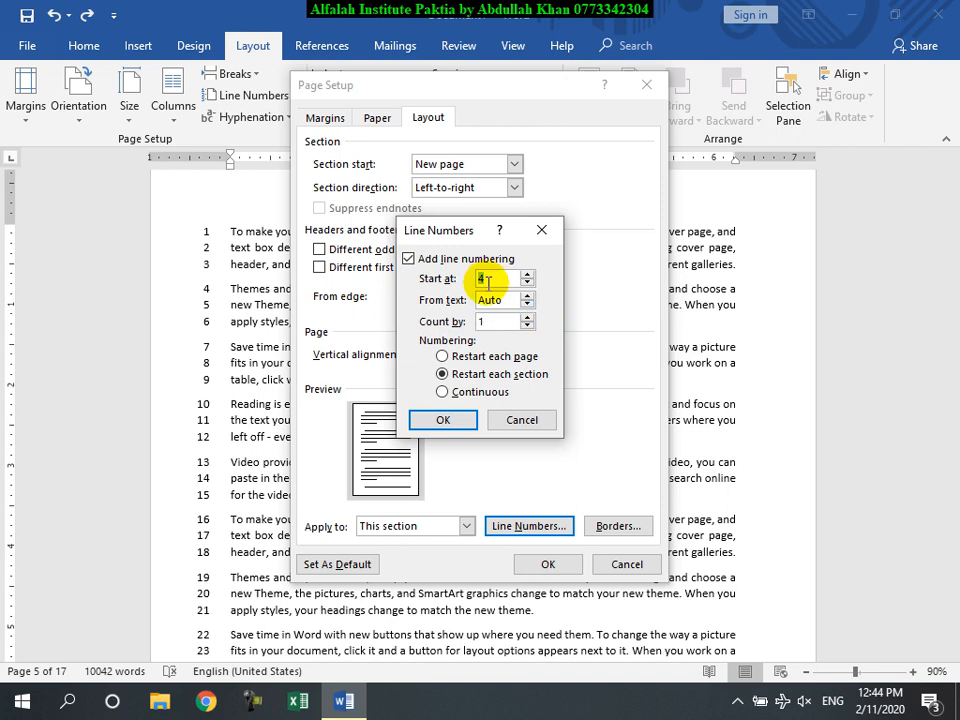
{"action": "left_click", "coordinate": [527, 284]}
{"action": "left_click", "coordinate": [527, 284]}
{"action": "left_click", "coordinate": [527, 284]}
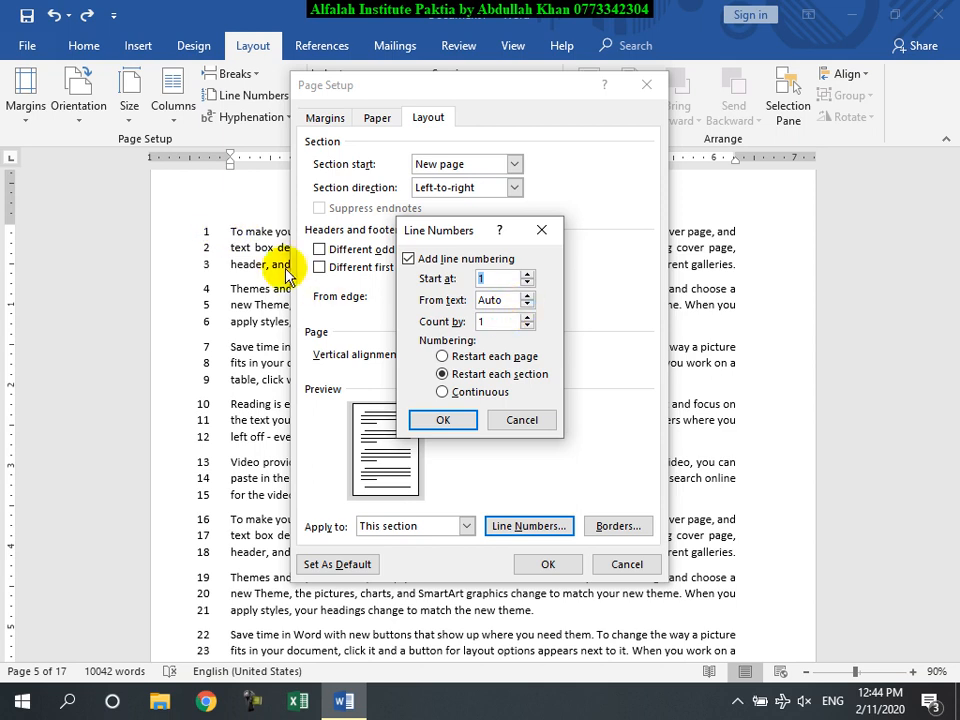
{"action": "left_click", "coordinate": [527, 295]}
{"action": "left_click", "coordinate": [528, 305]}
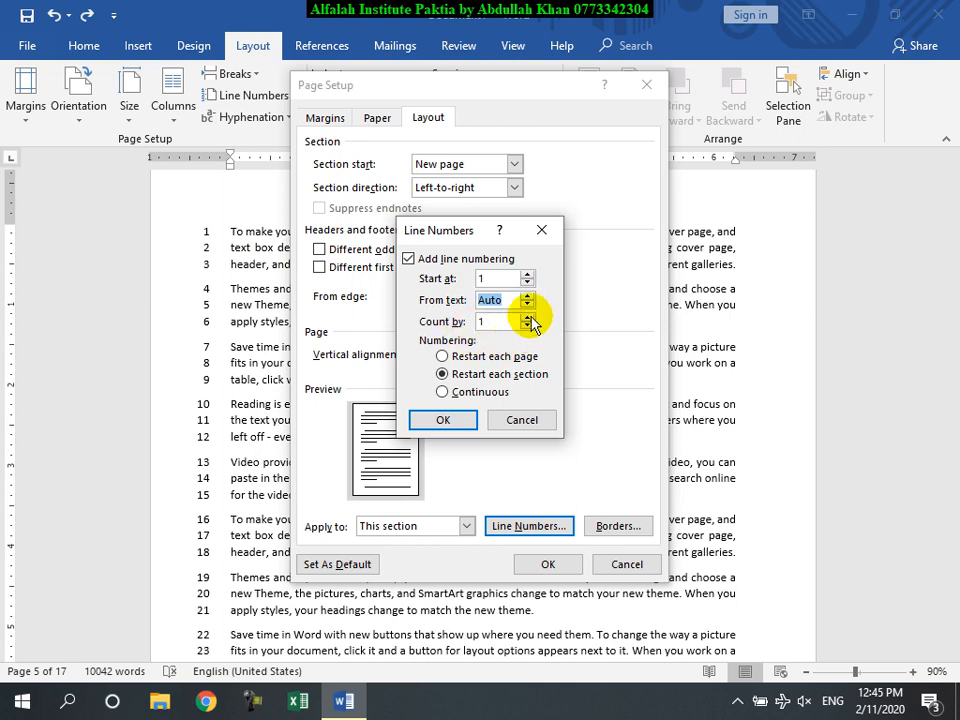
Step: Set the section 2 line numbers to count by 2, apply the setting and undo it
{"action": "left_click", "coordinate": [527, 316]}
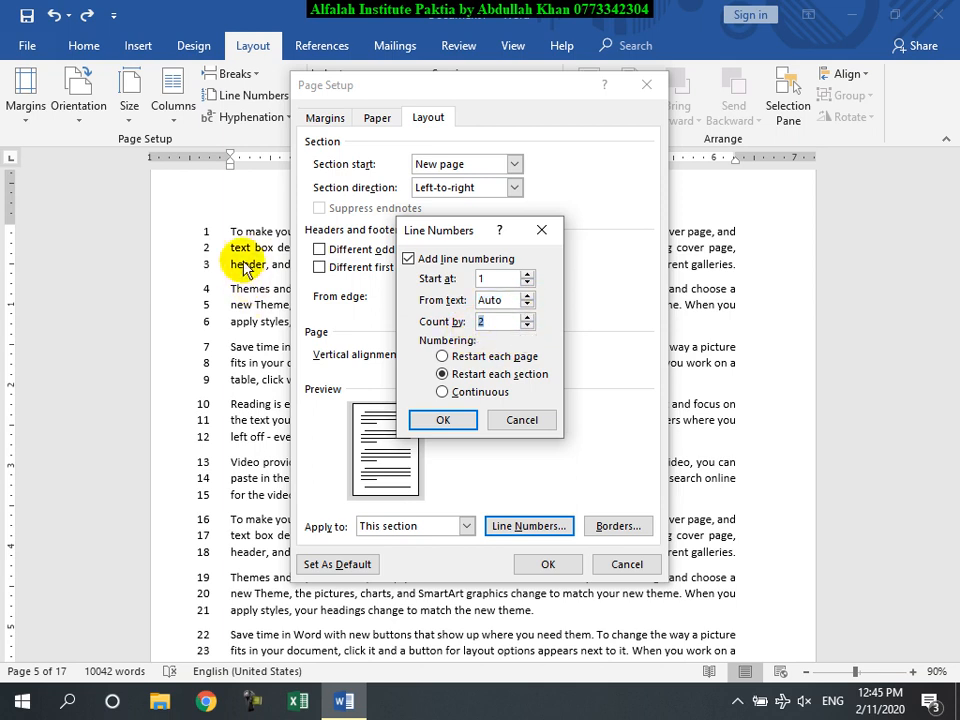
{"action": "left_click", "coordinate": [505, 320]}
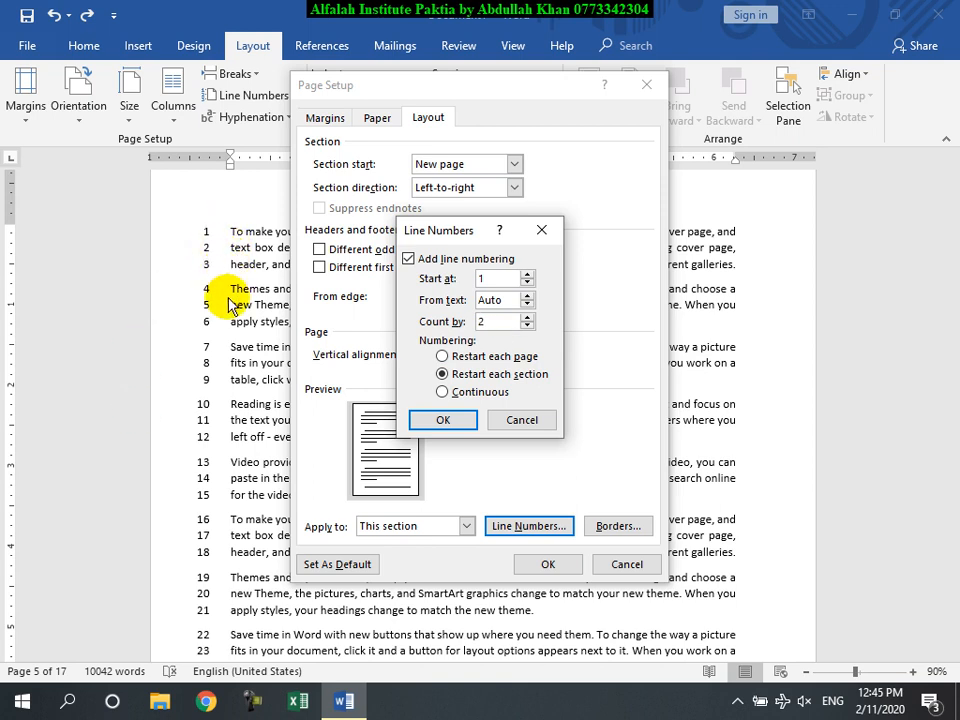
{"action": "left_click", "coordinate": [527, 316]}
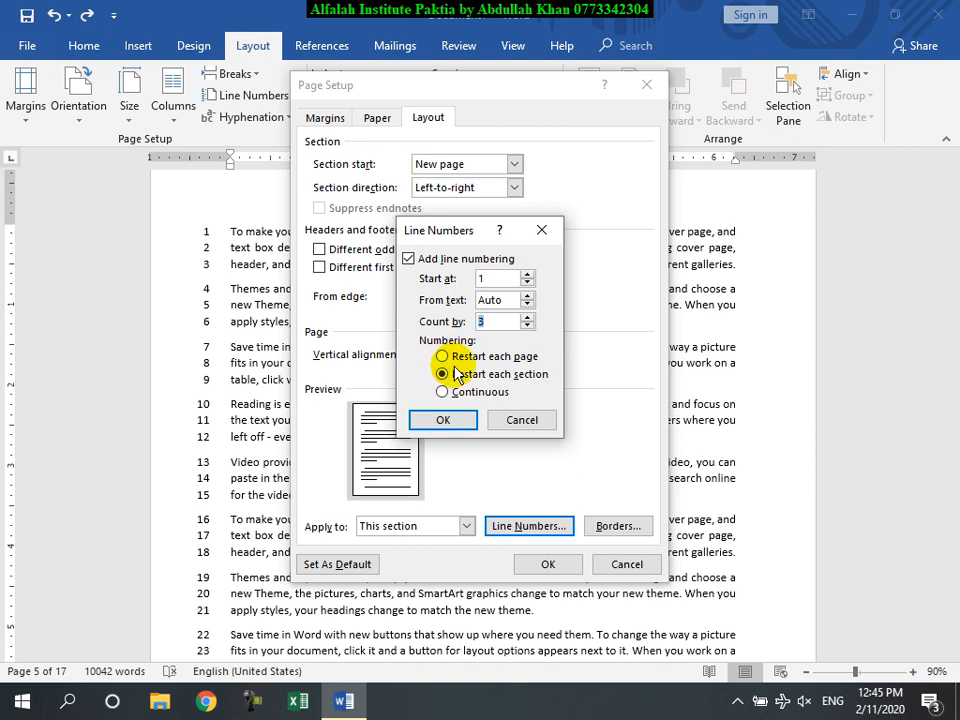
{"action": "left_click", "coordinate": [527, 318]}
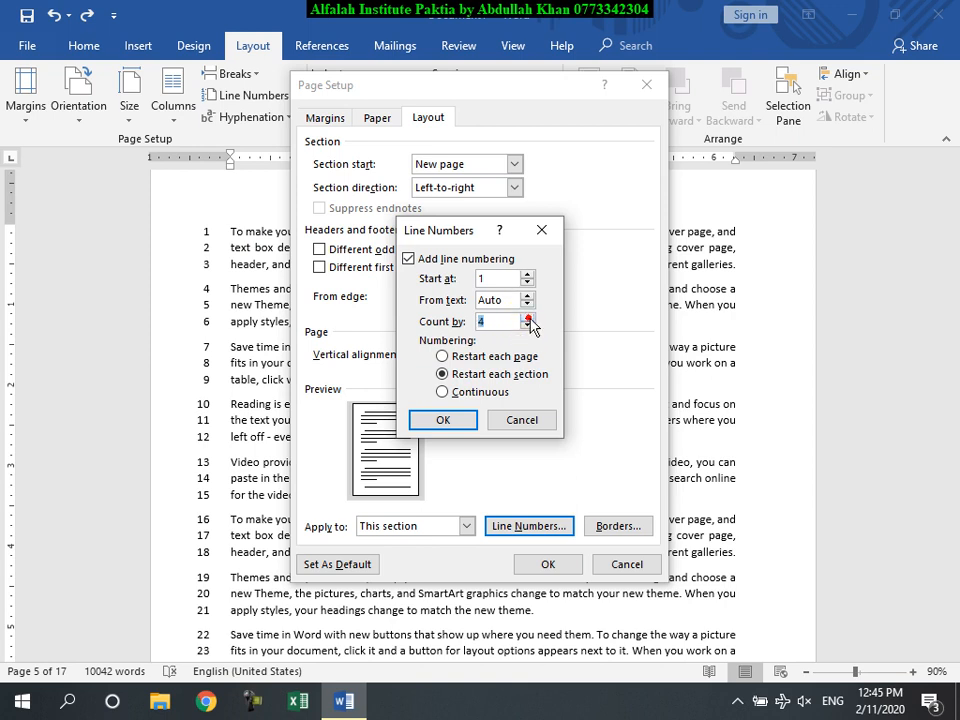
{"action": "left_click", "coordinate": [527, 325]}
{"action": "left_click", "coordinate": [527, 325]}
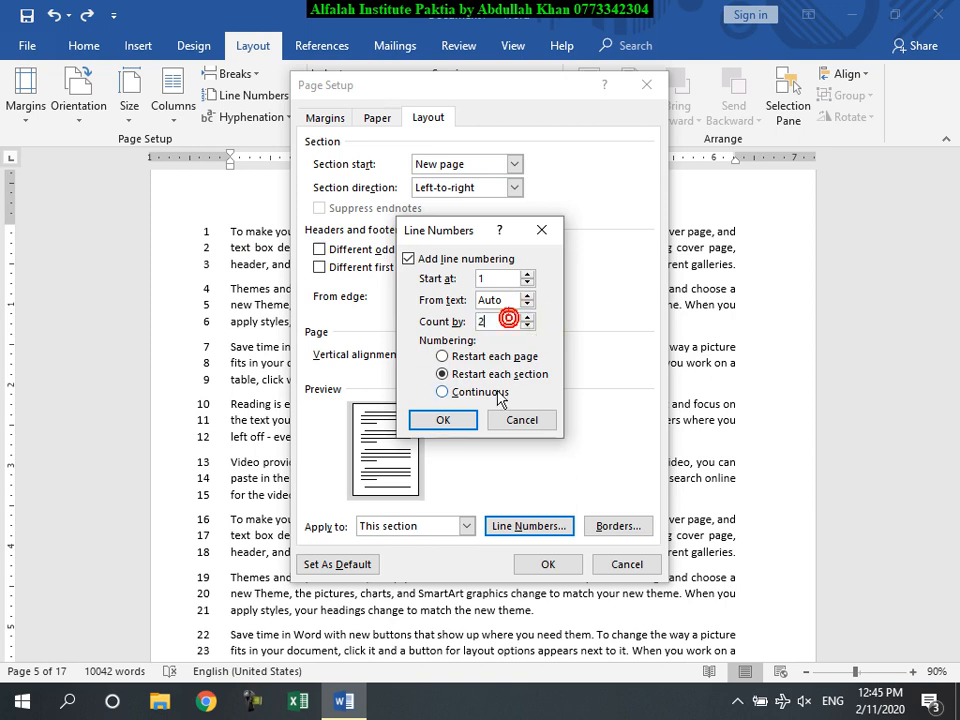
{"action": "left_click", "coordinate": [438, 421]}
{"action": "left_click", "coordinate": [547, 564]}
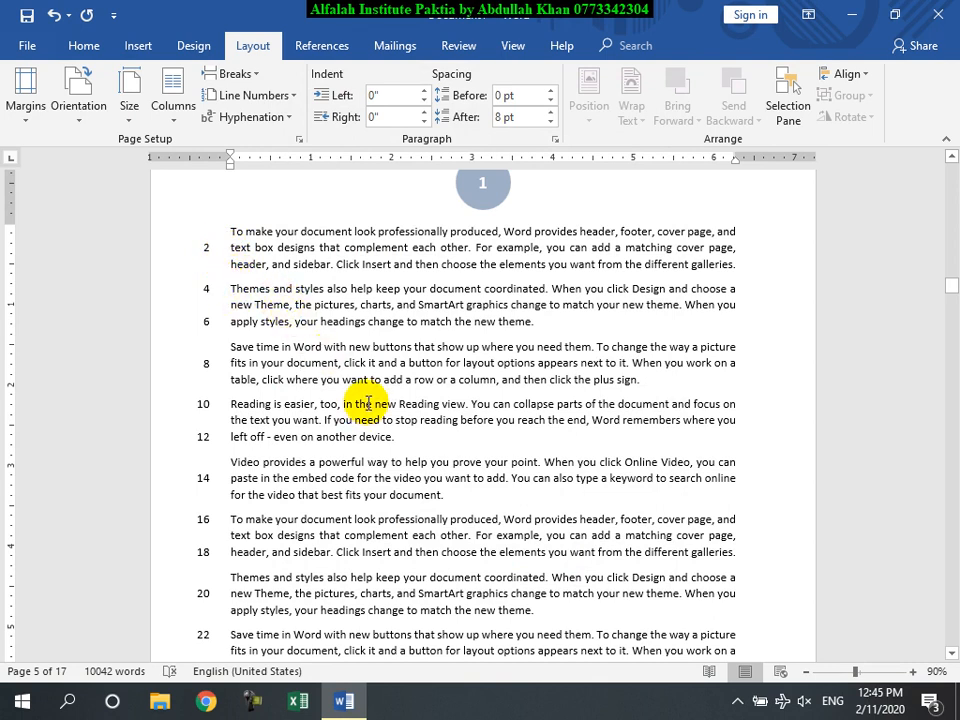
{"action": "key", "text": "ctrl+z"}
Step: Remove the line numbering from the whole document
{"action": "key", "text": "ctrl+a"}
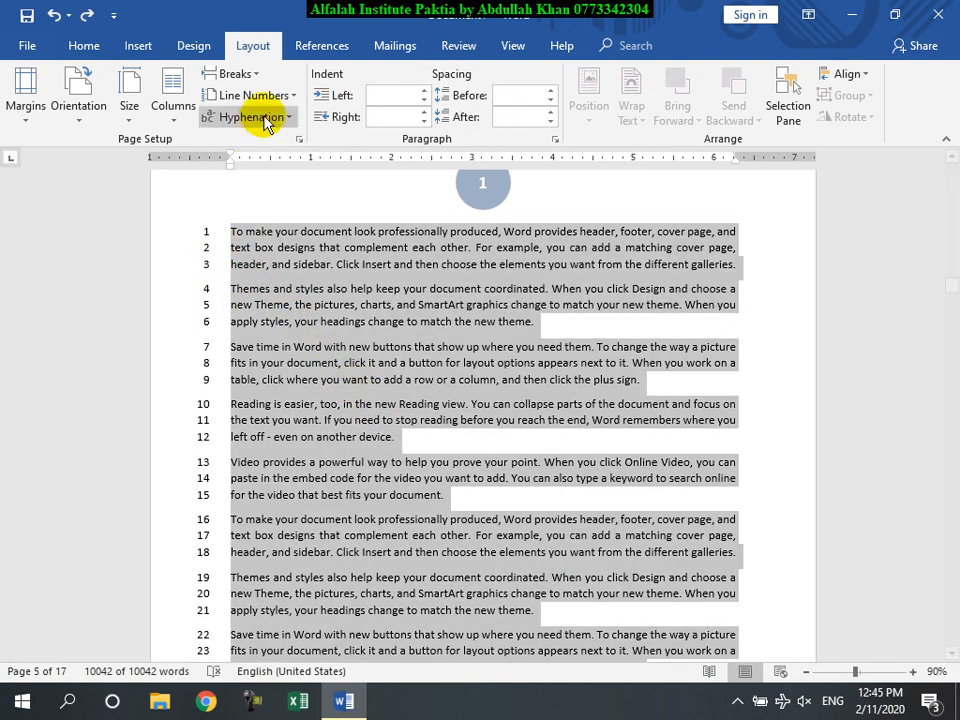
{"action": "left_click", "coordinate": [255, 95]}
{"action": "left_click", "coordinate": [244, 119]}
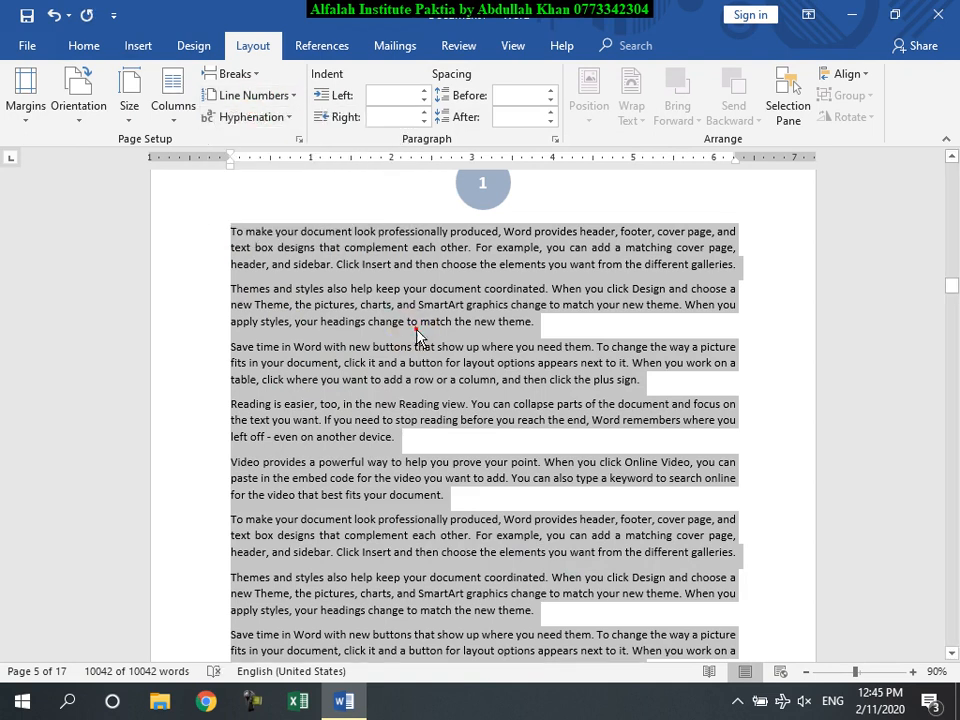
{"action": "left_click", "coordinate": [413, 383]}
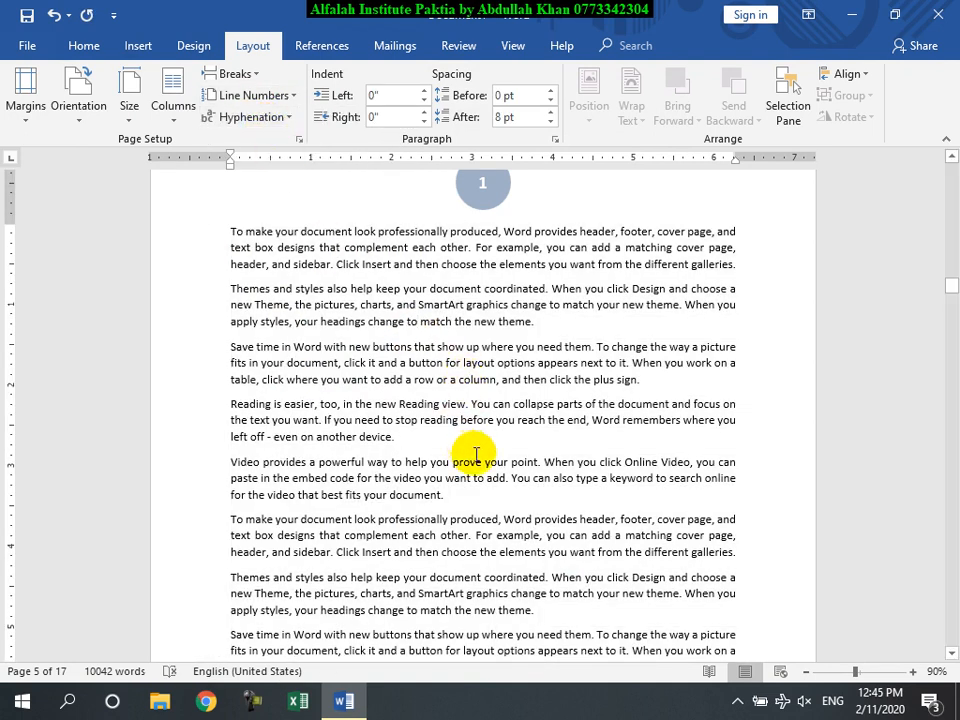
Step: Turn on automatic hyphenation with the whole document selected and check the line ends on the first page
{"action": "scroll", "coordinate": [474, 452], "scroll_direction": "up", "scroll_amount": 15}
{"action": "scroll", "coordinate": [488, 443], "scroll_direction": "up", "scroll_amount": 15}
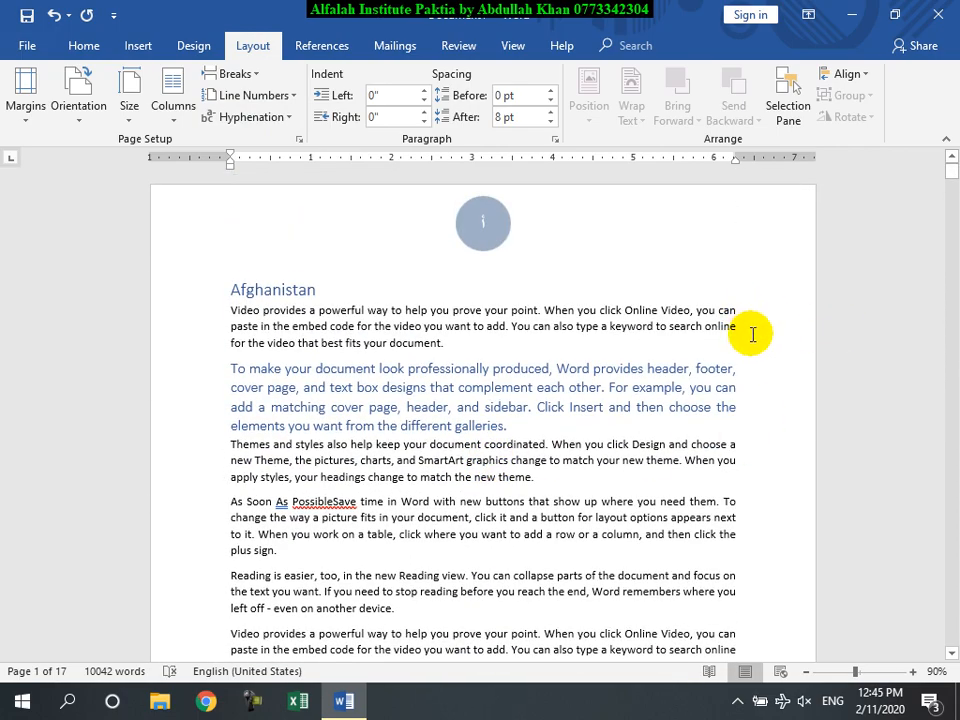
{"action": "scroll", "coordinate": [628, 362], "scroll_direction": "up", "scroll_amount": 3}
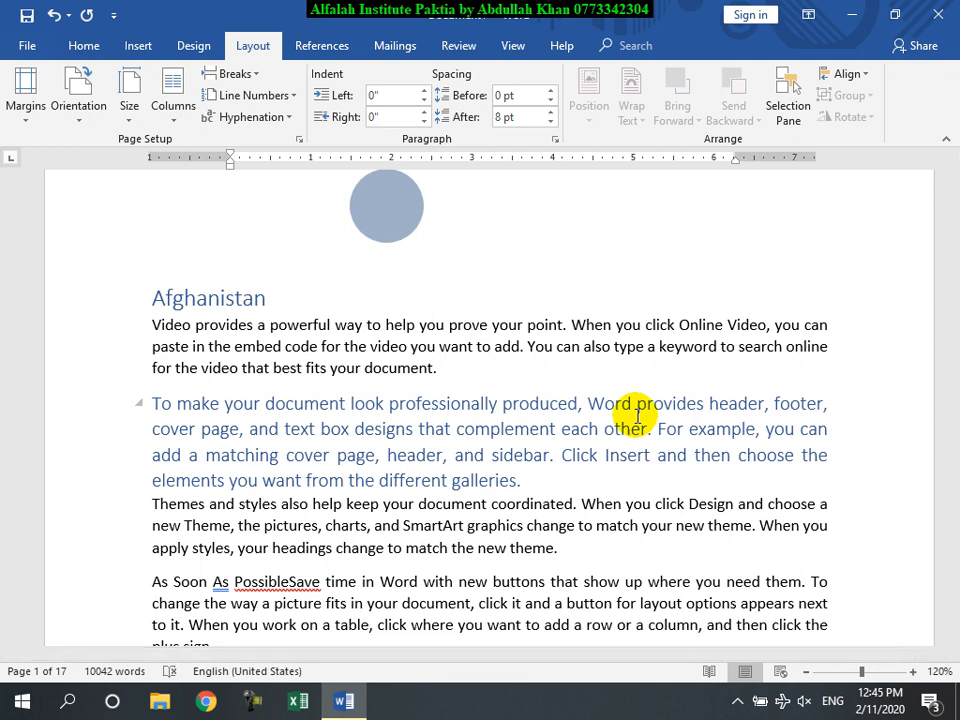
{"action": "key", "text": "ctrl+a"}
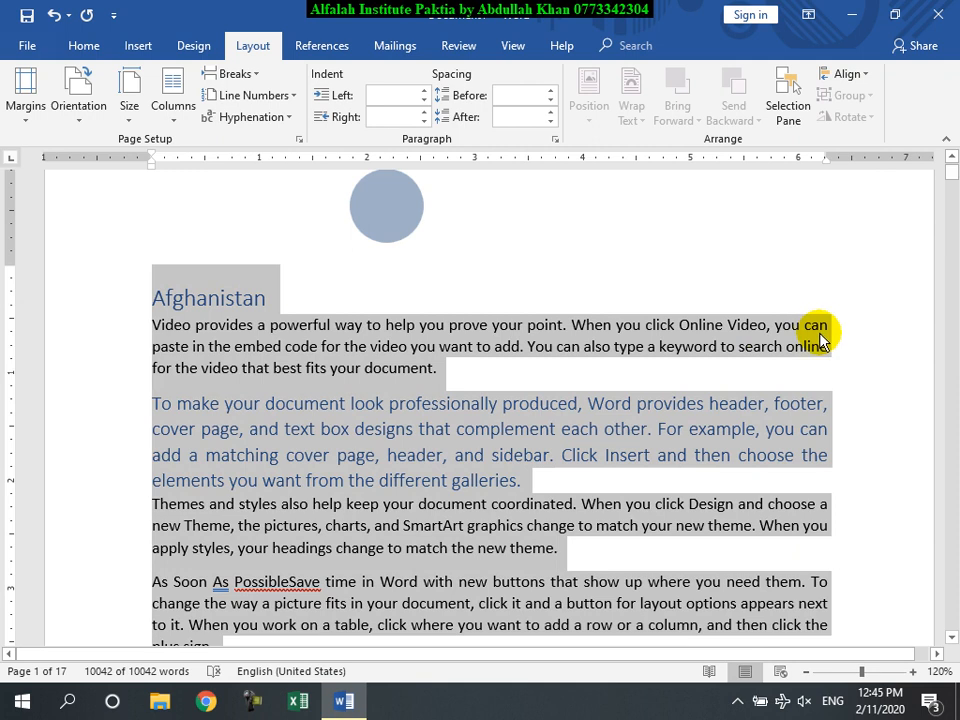
{"action": "left_click", "coordinate": [289, 119]}
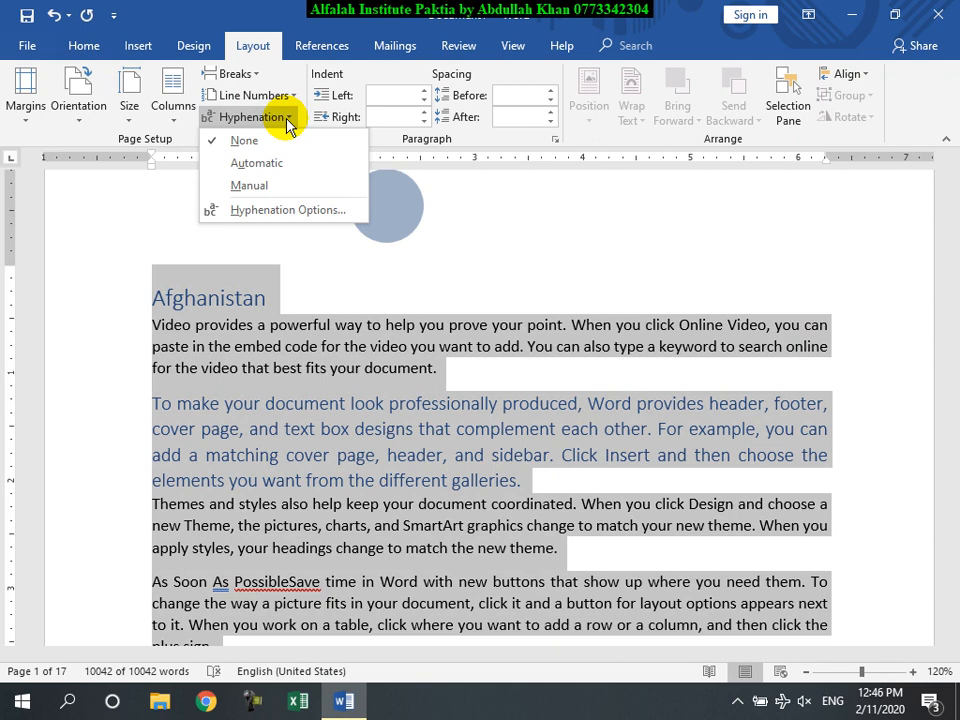
{"action": "left_click", "coordinate": [270, 172]}
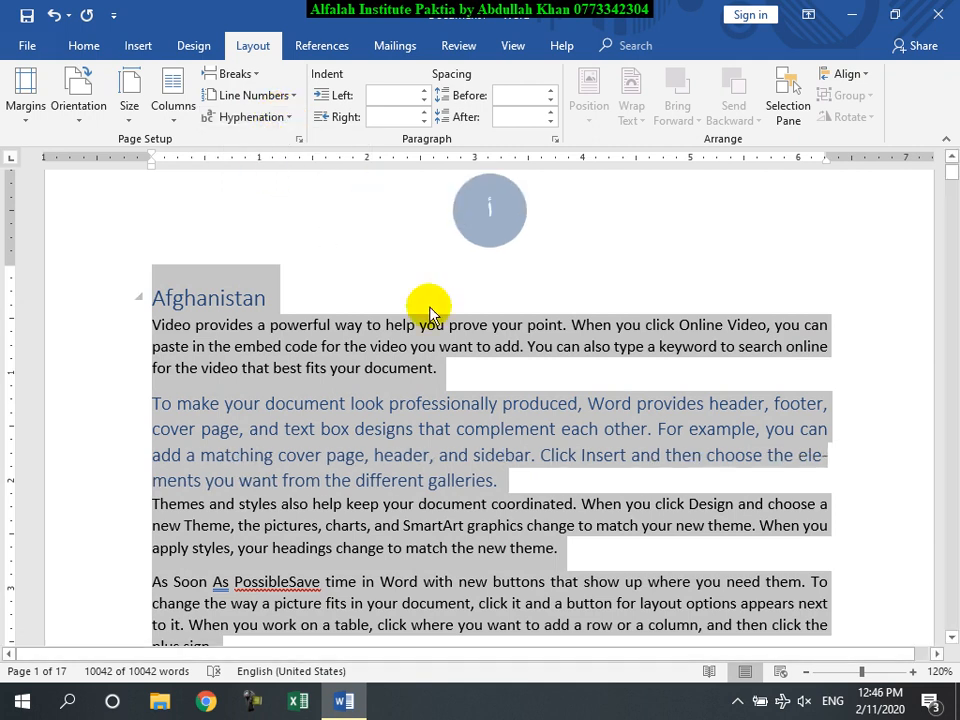
{"action": "left_click", "coordinate": [809, 458]}
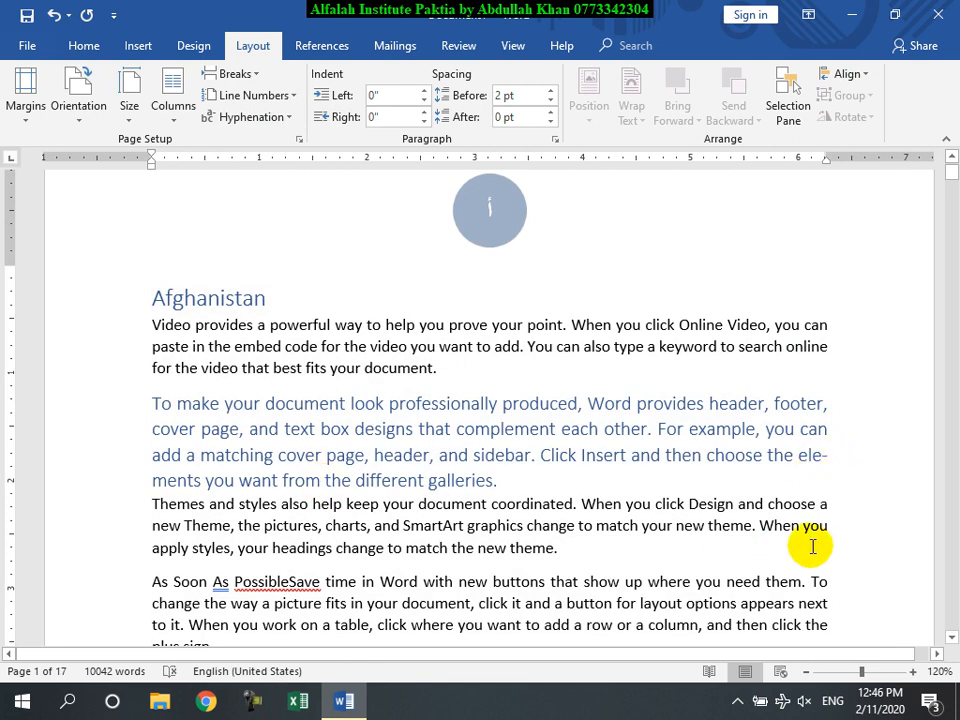
{"action": "scroll", "coordinate": [812, 546], "scroll_direction": "down", "scroll_amount": 3}
{"action": "scroll", "coordinate": [815, 546], "scroll_direction": "down", "scroll_amount": 5}
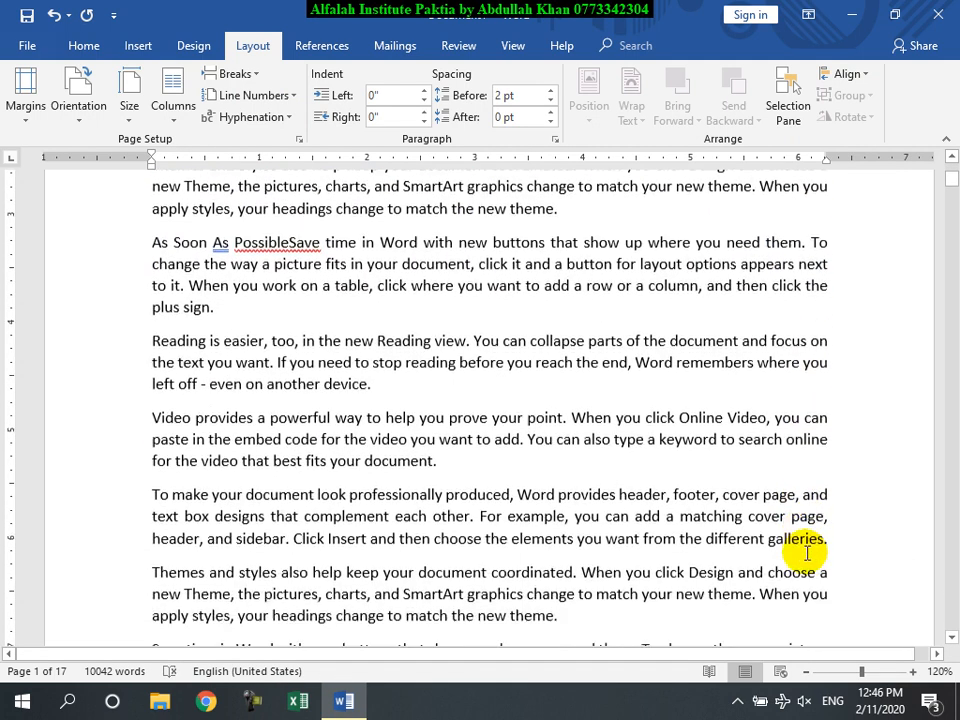
{"action": "scroll", "coordinate": [806, 553], "scroll_direction": "up", "scroll_amount": 8}
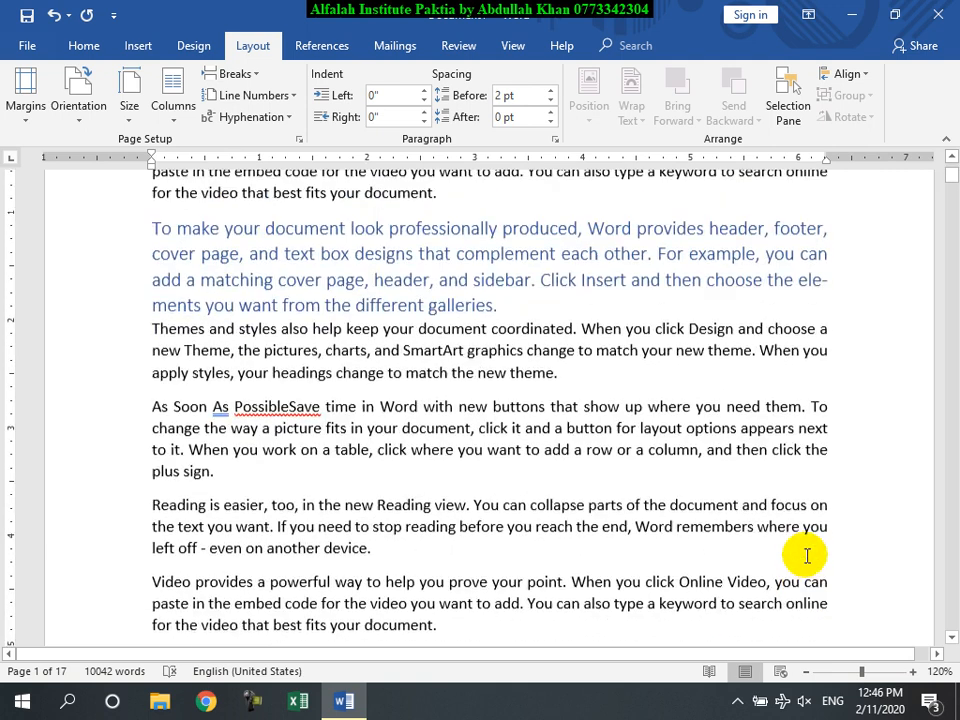
Step: Enlarge the font of the whole document by one point and check the hyphenated line ends
{"action": "key", "text": "ctrl+a"}
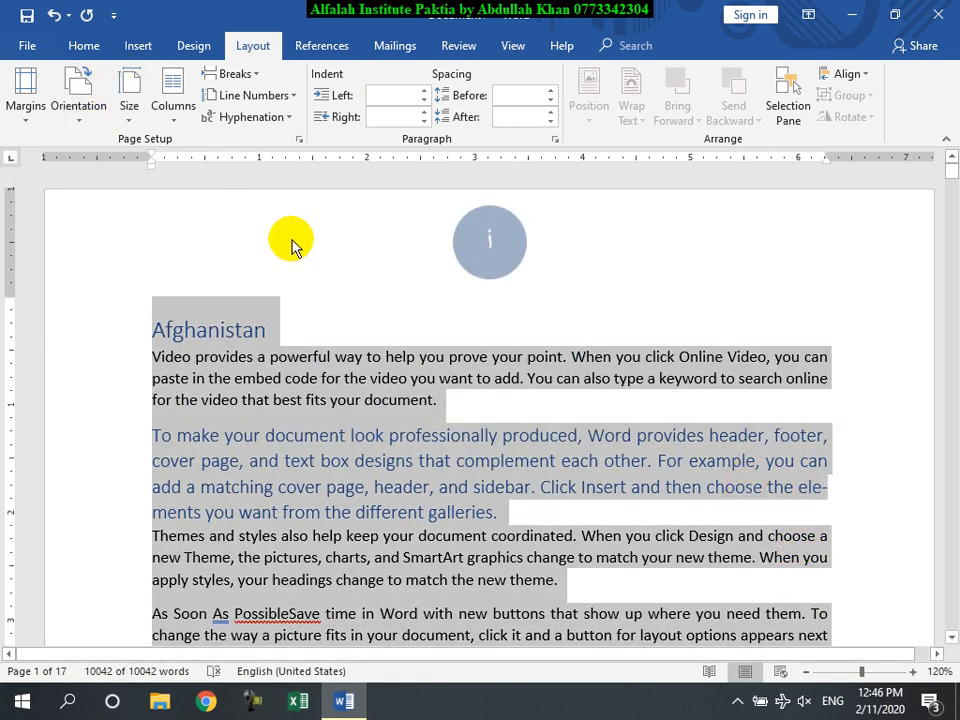
{"action": "key", "text": "ctrl+bracketright"}
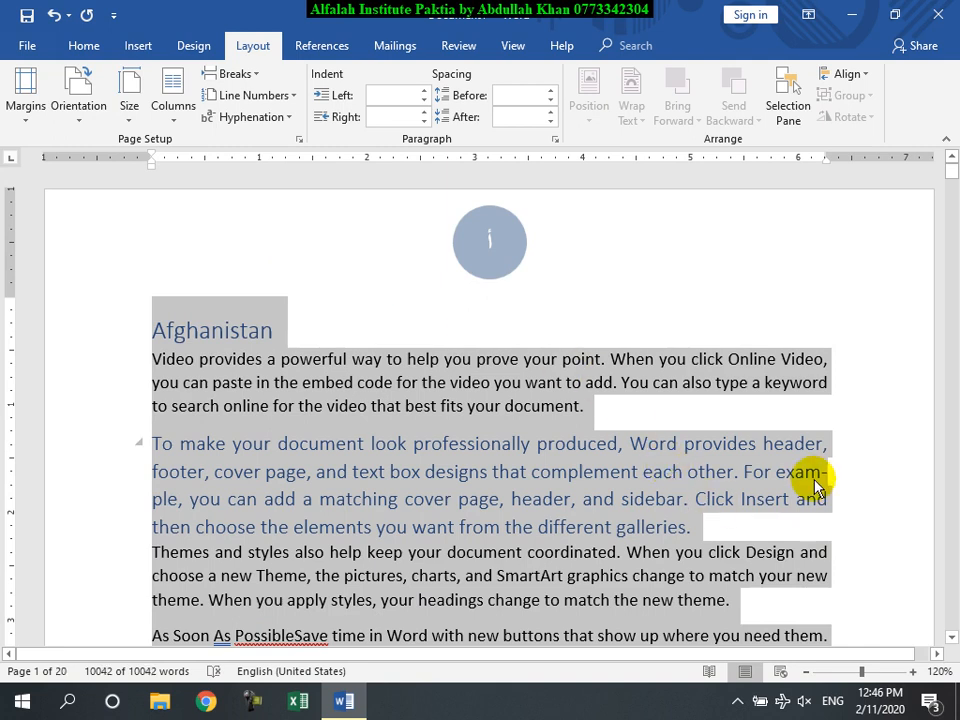
{"action": "left_click", "coordinate": [690, 503]}
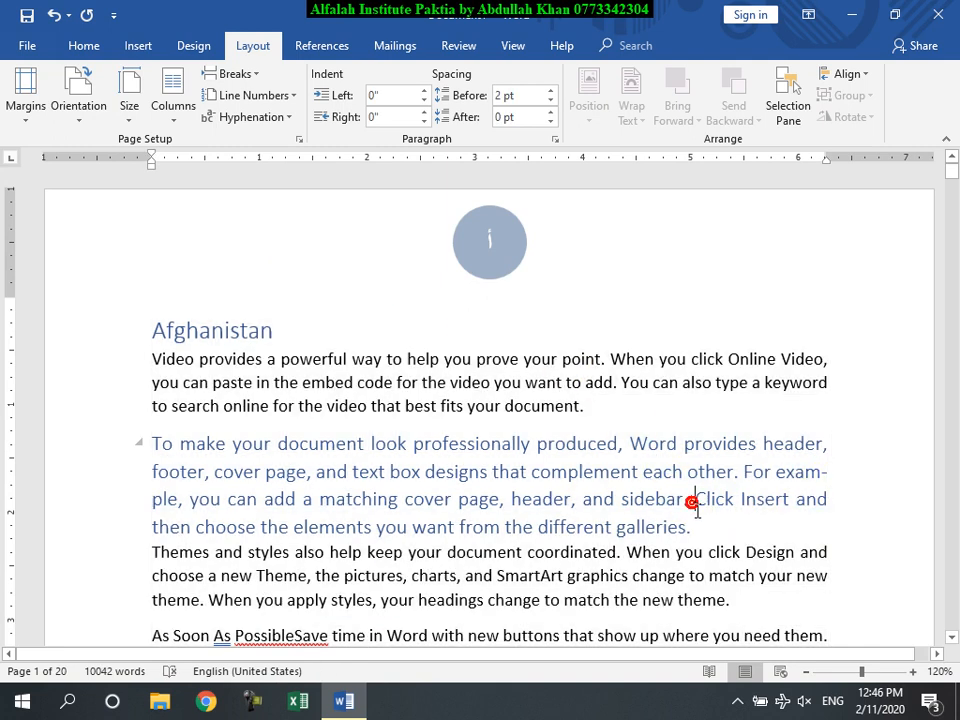
{"action": "scroll", "coordinate": [697, 515], "scroll_direction": "down", "scroll_amount": 3}
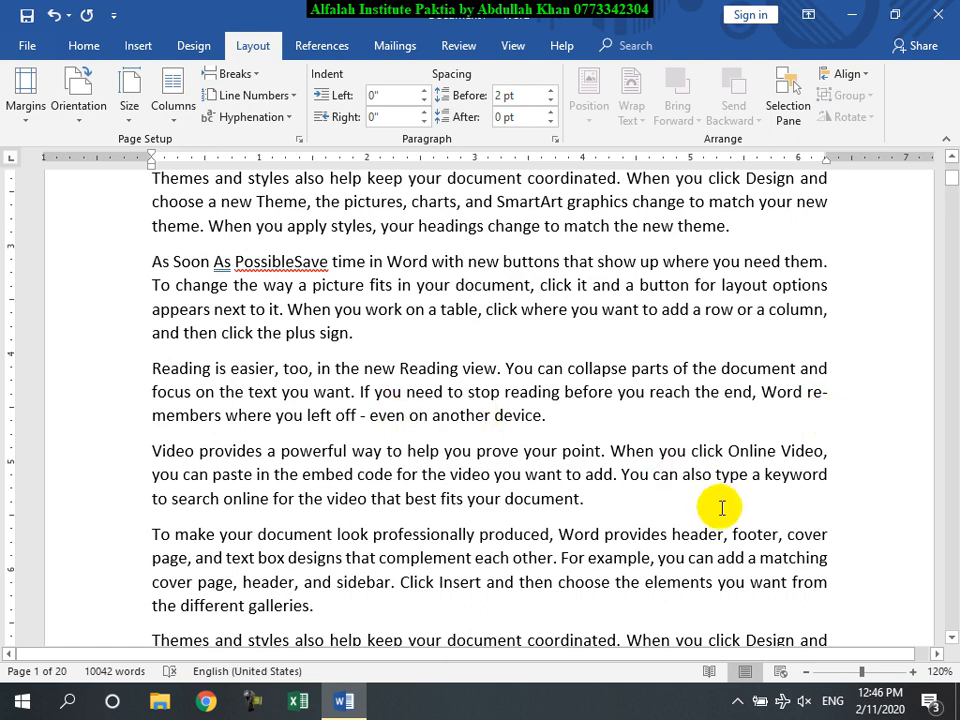
{"action": "scroll", "coordinate": [722, 508], "scroll_direction": "up", "scroll_amount": 5}
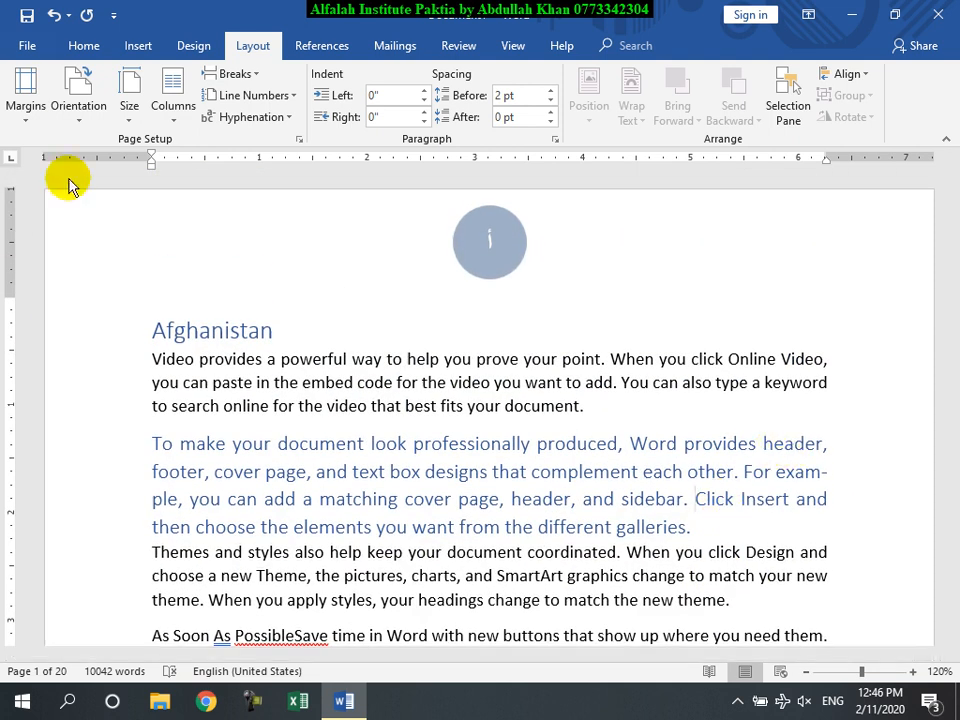
Step: Turn hyphenation off, start manual hyphenation and cancel it at the word "example"
{"action": "left_click", "coordinate": [272, 121]}
{"action": "left_click", "coordinate": [256, 143]}
{"action": "left_click", "coordinate": [262, 118]}
{"action": "left_click", "coordinate": [251, 183]}
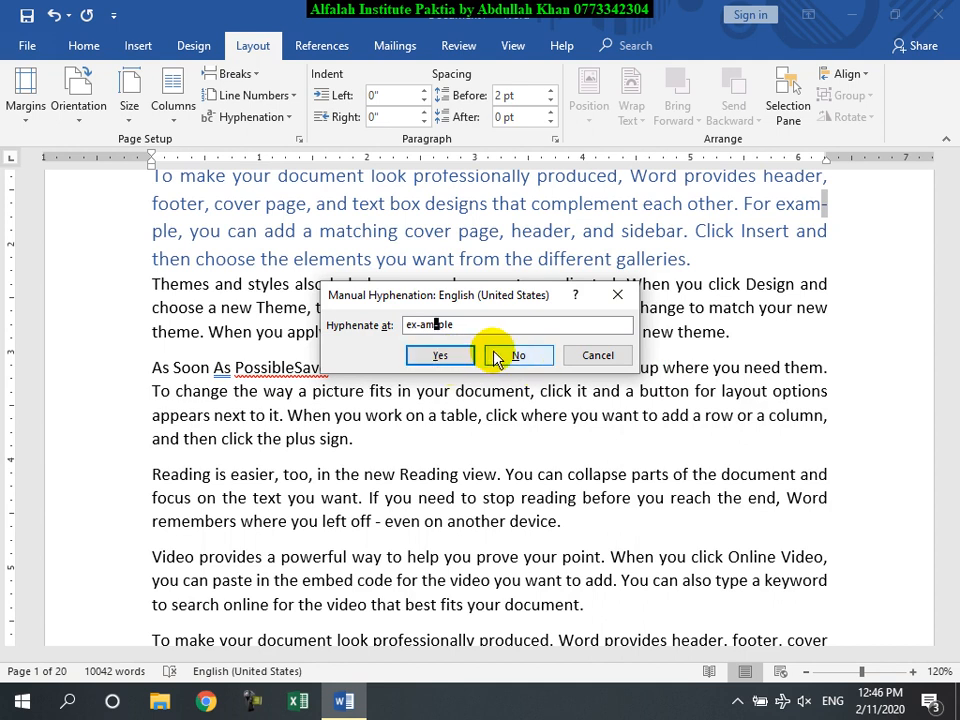
{"action": "left_click", "coordinate": [598, 355]}
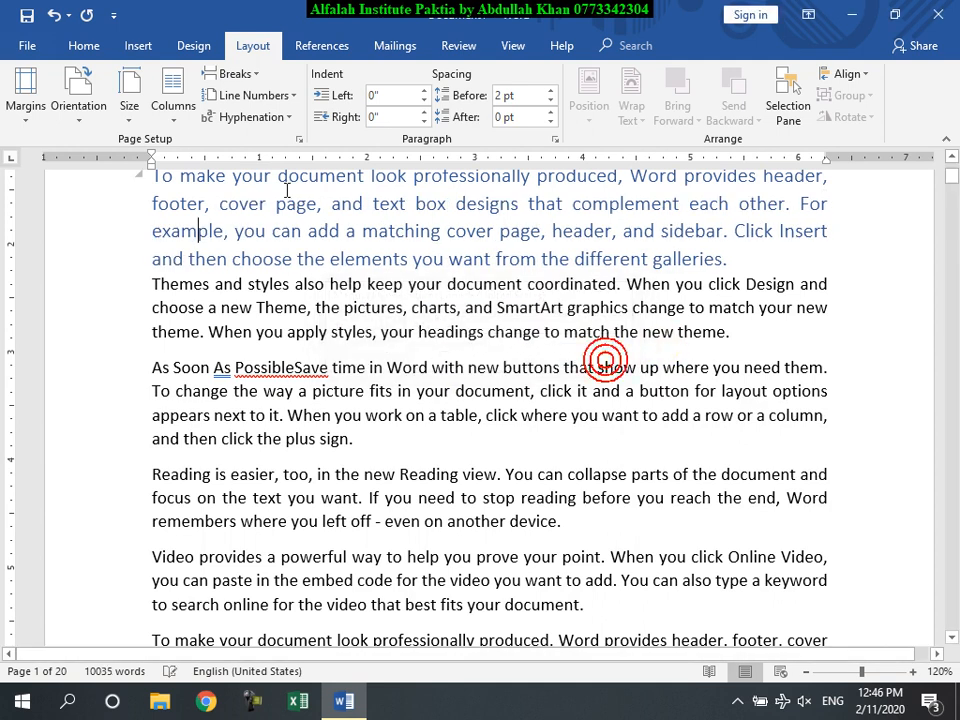
Step: Try automatic hyphenation in the hyphenation options with consecutive hyphen limits of 1, 2 and No limit, and cancel the changes
{"action": "left_click", "coordinate": [272, 120]}
{"action": "left_click", "coordinate": [298, 210]}
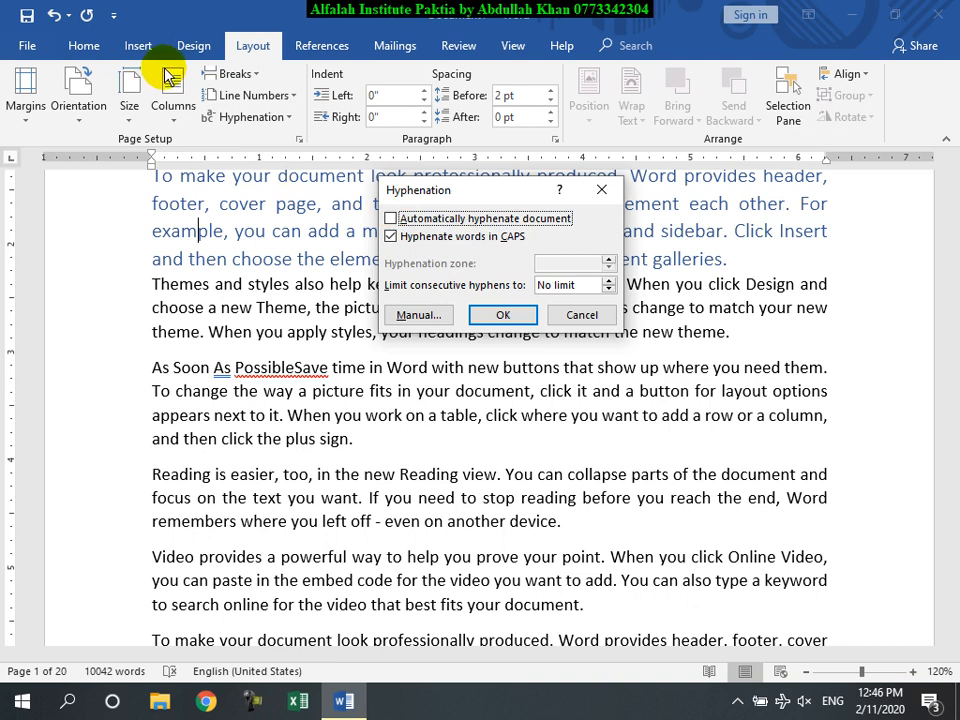
{"action": "left_click", "coordinate": [404, 219]}
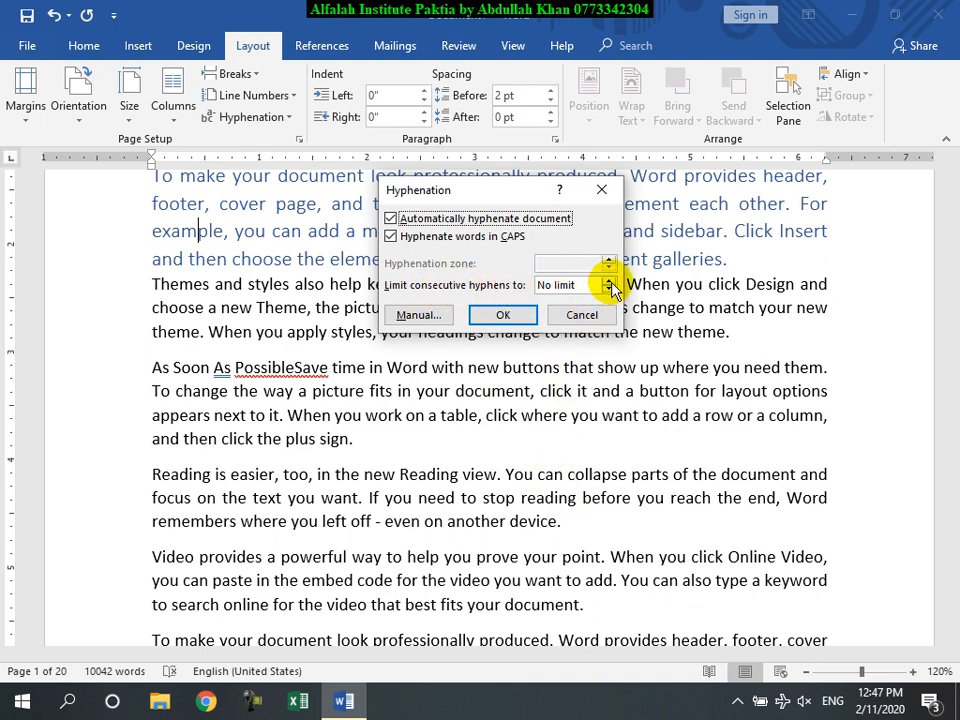
{"action": "left_click", "coordinate": [609, 280]}
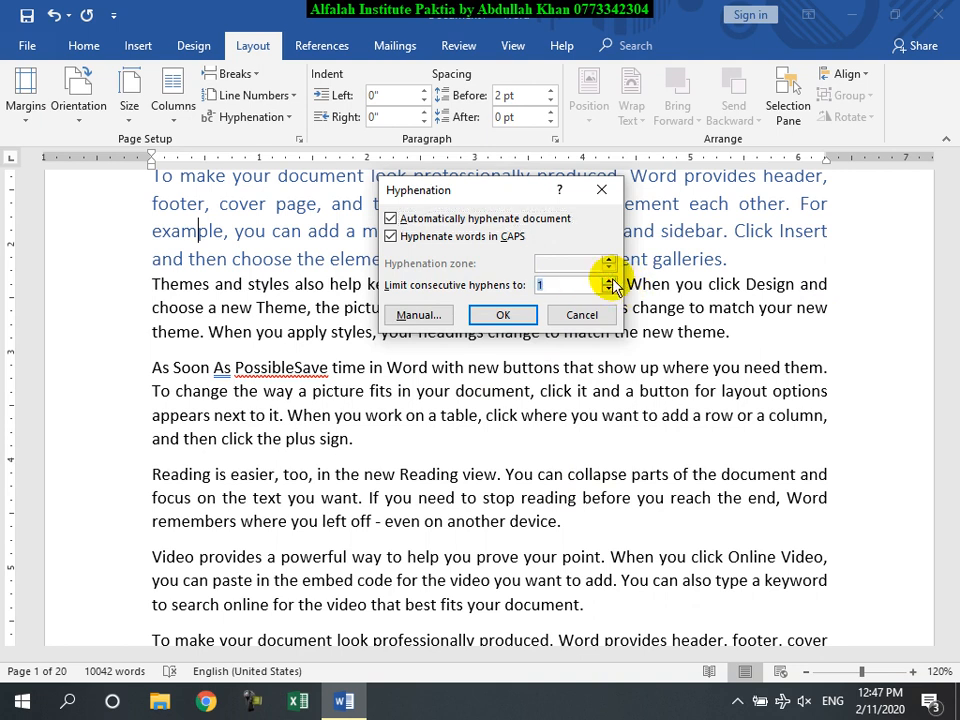
{"action": "left_click", "coordinate": [601, 285]}
{"action": "left_click", "coordinate": [609, 291]}
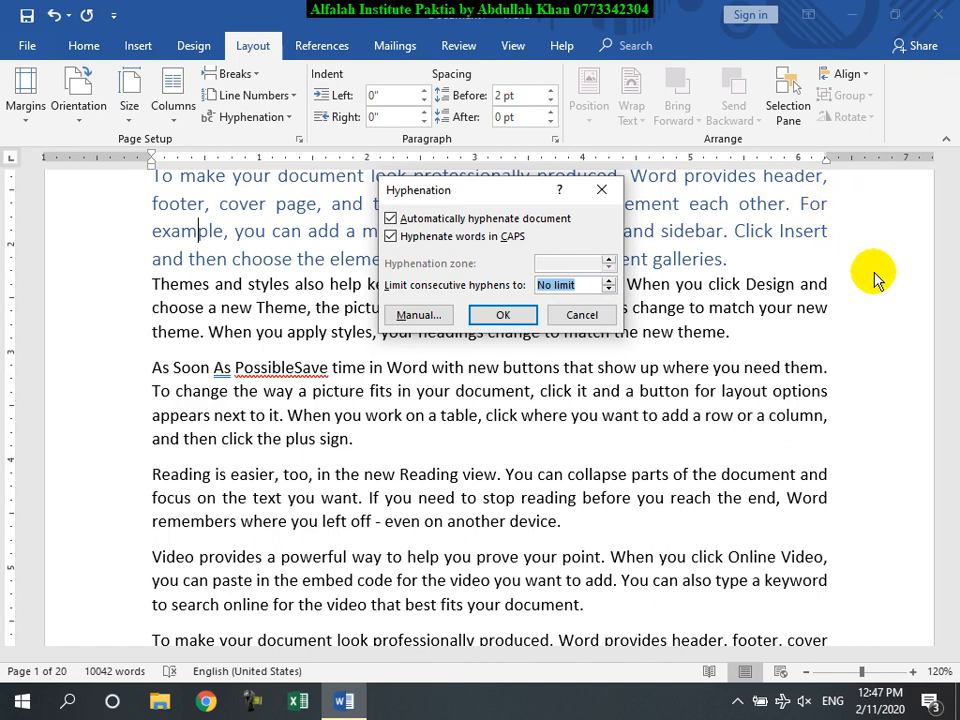
{"action": "left_click", "coordinate": [608, 280]}
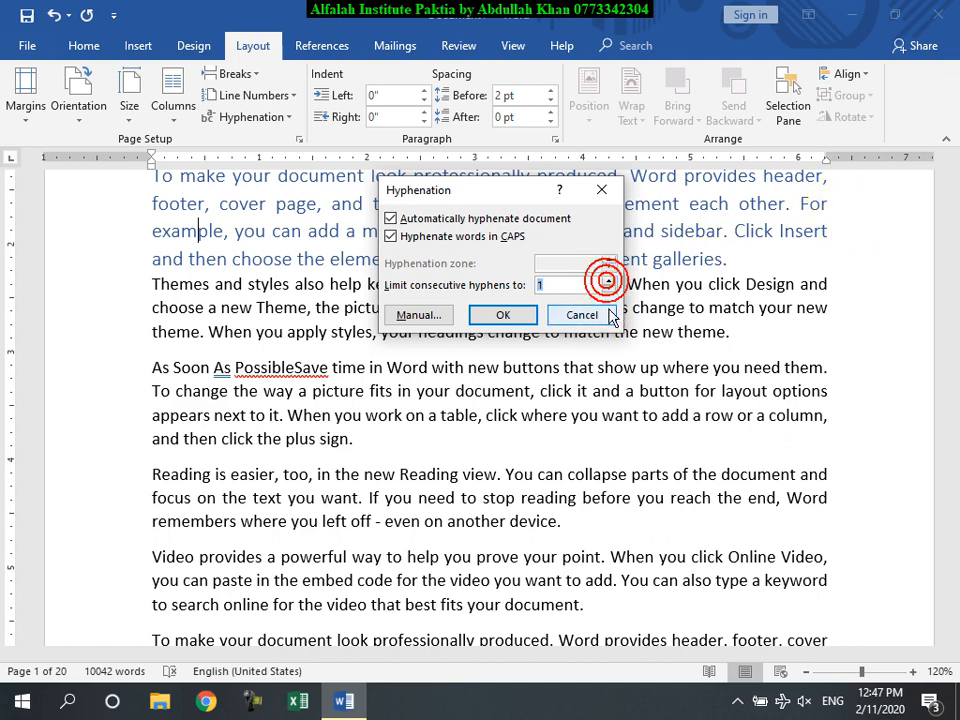
{"action": "left_click", "coordinate": [546, 284]}
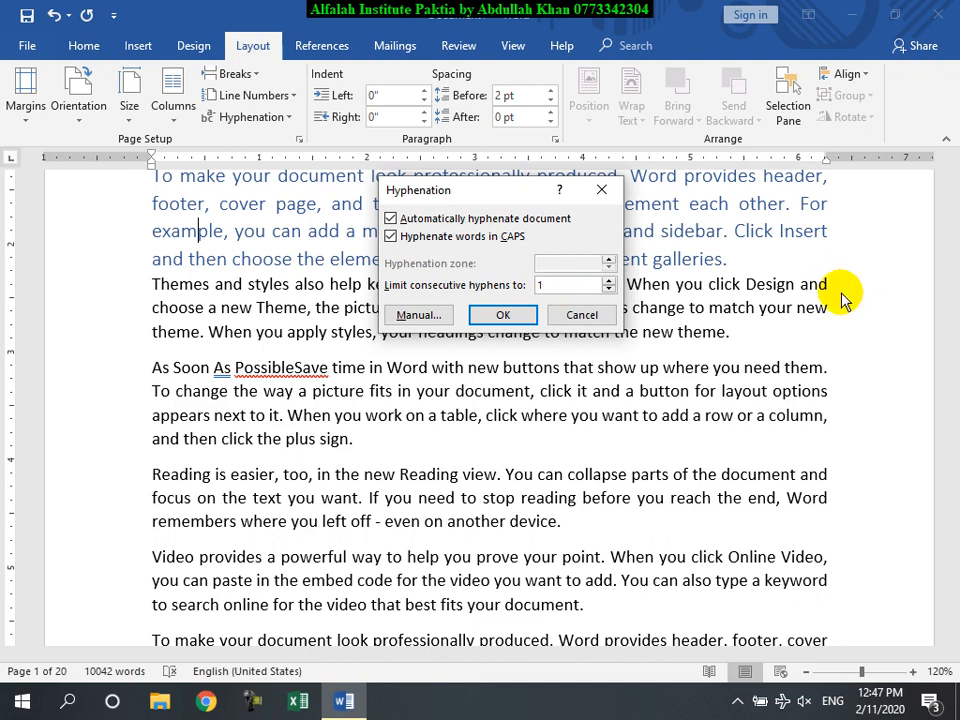
{"action": "left_click", "coordinate": [608, 280]}
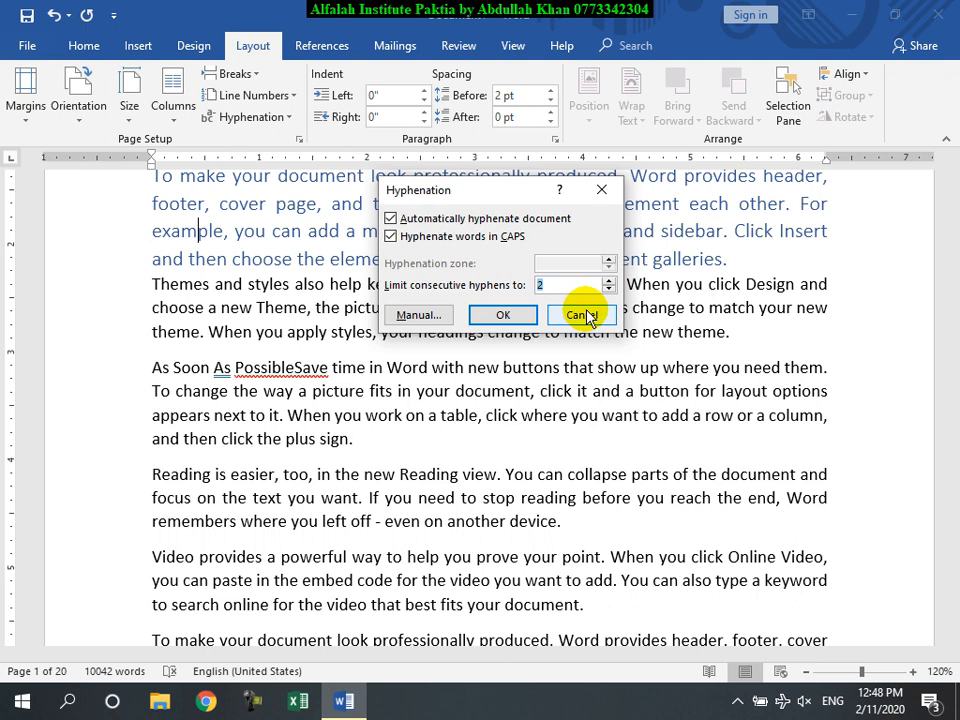
{"action": "double_click", "coordinate": [608, 291]}
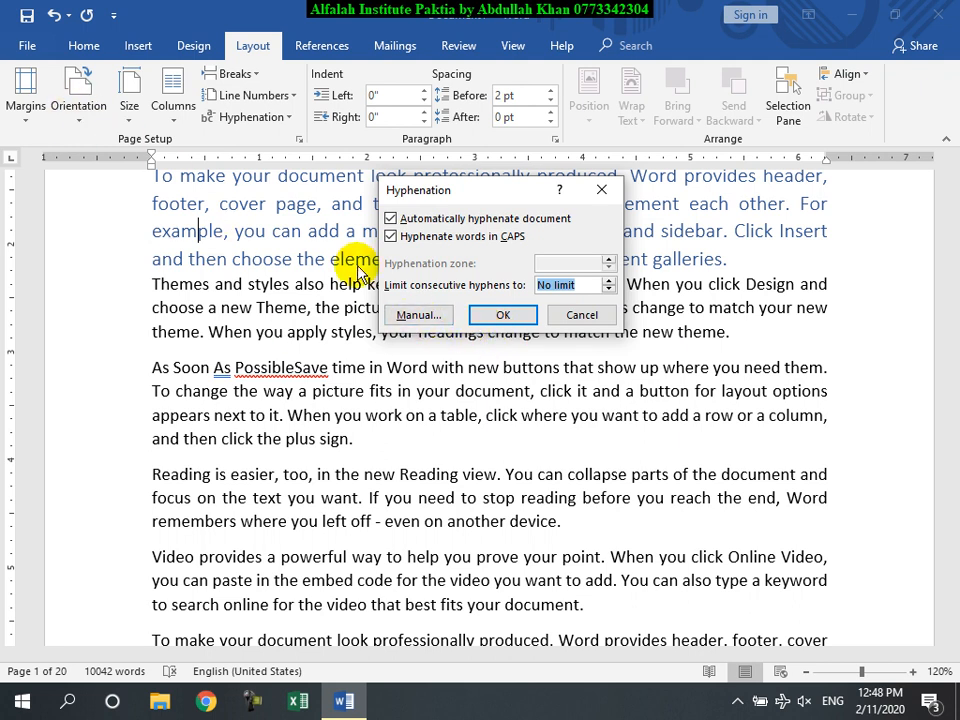
{"action": "left_click", "coordinate": [580, 316]}
Step: Increase the indent of the first paragraph under "Afghanistan" by two levels and decrease it back by two
{"action": "scroll", "coordinate": [369, 285], "scroll_direction": "up", "scroll_amount": 2}
{"action": "scroll", "coordinate": [369, 285], "scroll_direction": "up", "scroll_amount": 3}
{"action": "left_click", "coordinate": [324, 384]}
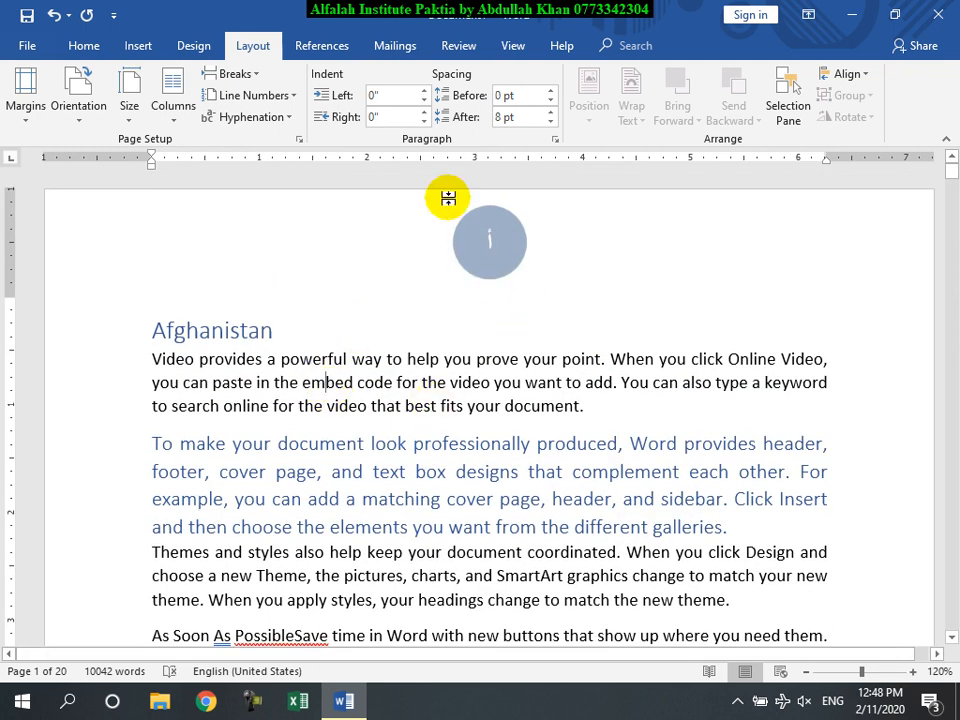
{"action": "left_click", "coordinate": [88, 47]}
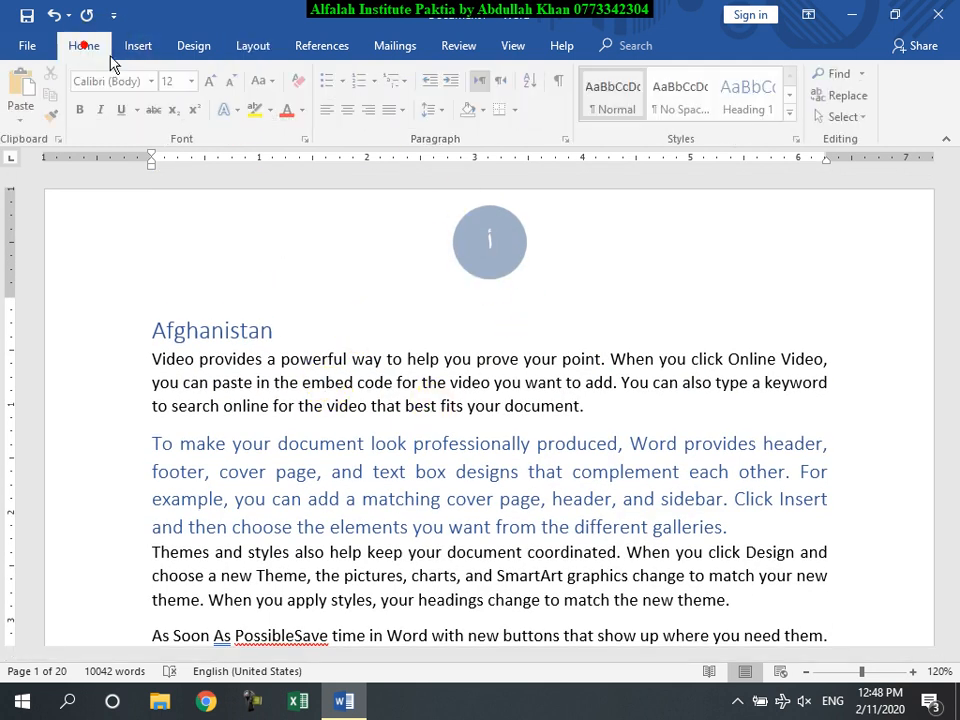
{"action": "left_click", "coordinate": [452, 88]}
{"action": "left_click", "coordinate": [452, 88]}
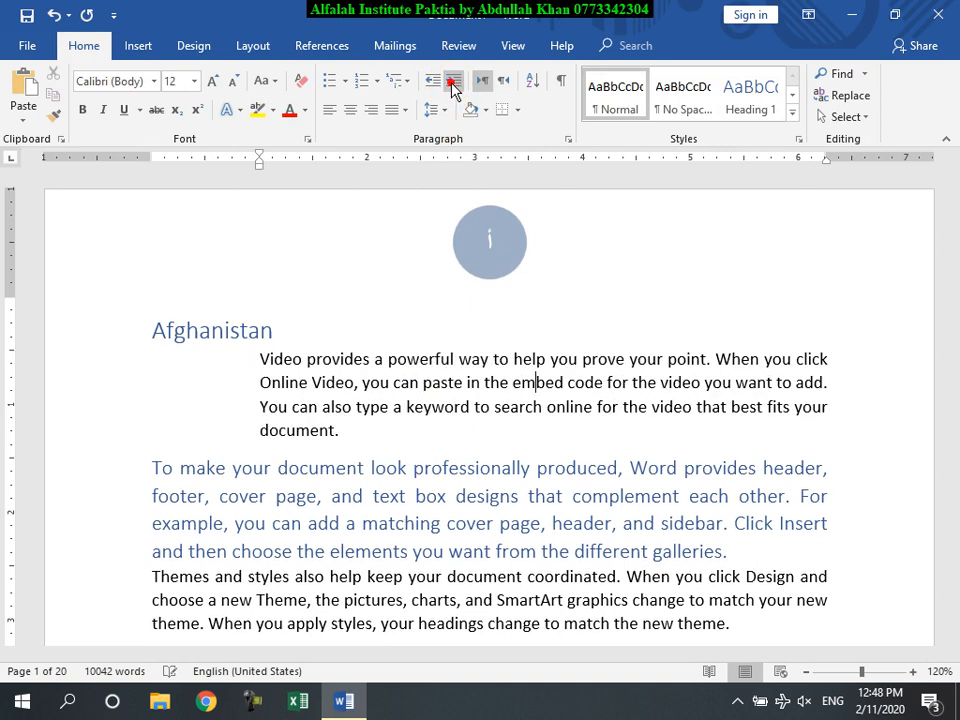
{"action": "left_click", "coordinate": [438, 86]}
{"action": "left_click", "coordinate": [438, 86]}
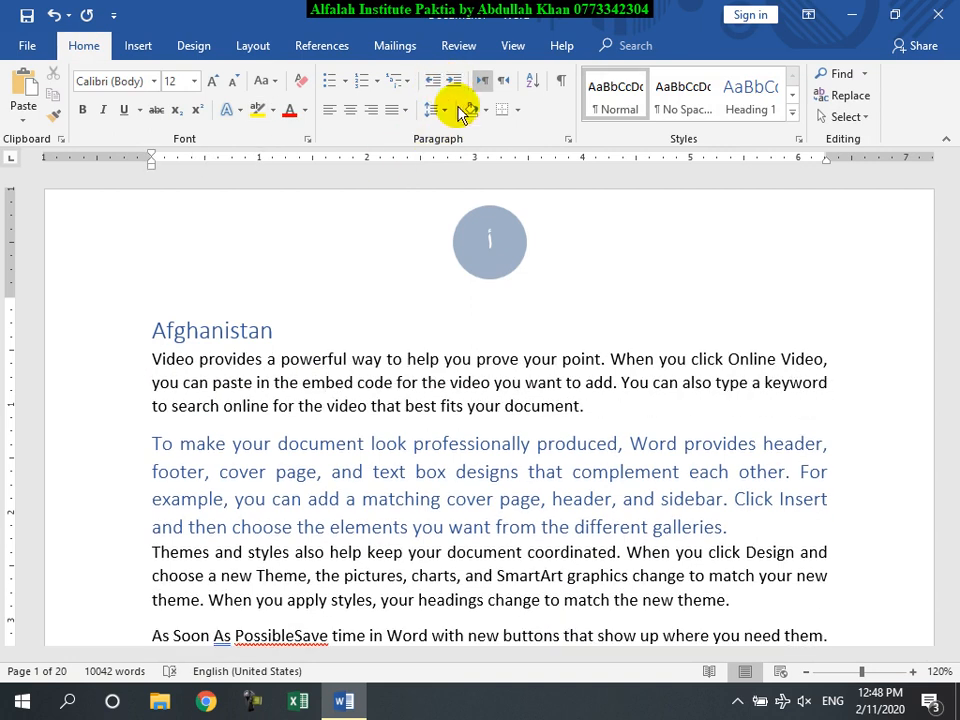
Step: Raise and lower the left indent of the first body paragraph in the layout settings and return it to 0"
{"action": "left_click", "coordinate": [251, 44]}
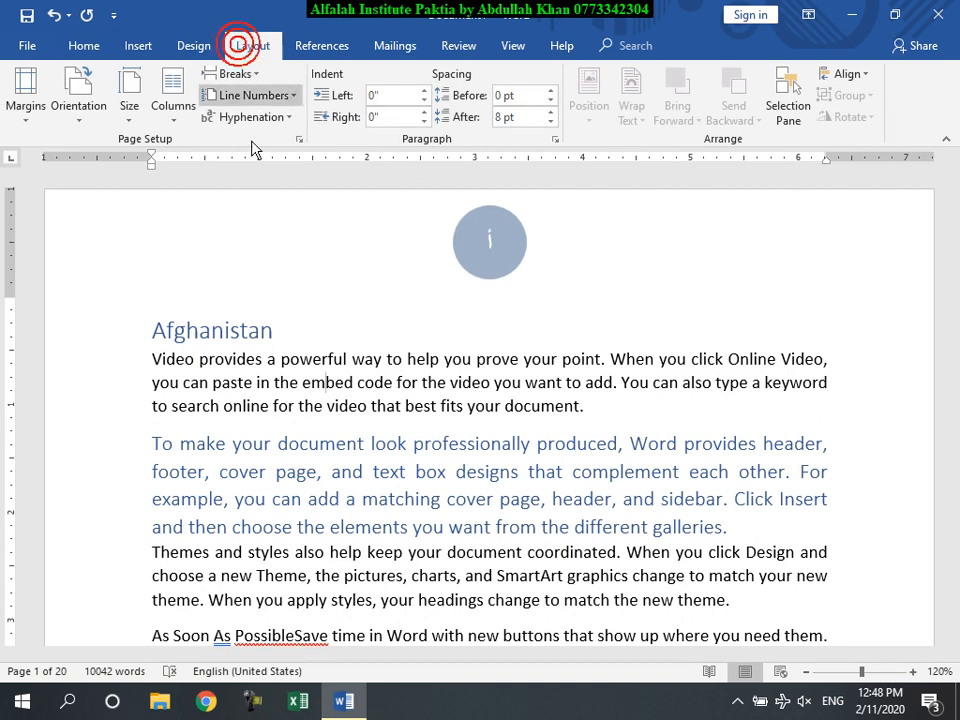
{"action": "left_click", "coordinate": [424, 90]}
{"action": "left_click", "coordinate": [424, 90]}
{"action": "left_click", "coordinate": [424, 90]}
{"action": "left_click", "coordinate": [424, 90]}
{"action": "left_click", "coordinate": [424, 101]}
{"action": "left_click", "coordinate": [424, 101]}
{"action": "left_click", "coordinate": [424, 101]}
{"action": "left_click", "coordinate": [424, 101]}
{"action": "left_click", "coordinate": [424, 101]}
{"action": "left_click", "coordinate": [424, 101]}
{"action": "left_click", "coordinate": [424, 101]}
{"action": "left_click", "coordinate": [424, 101]}
{"action": "left_click", "coordinate": [424, 90]}
{"action": "left_click", "coordinate": [424, 90]}
{"action": "left_click", "coordinate": [424, 90]}
{"action": "left_click", "coordinate": [424, 90]}
Step: Raise and lower the right indent of the first body paragraph and return it to 0"
{"action": "double_click", "coordinate": [424, 112]}
{"action": "left_click", "coordinate": [424, 112]}
{"action": "double_click", "coordinate": [424, 112]}
{"action": "double_click", "coordinate": [424, 112]}
{"action": "double_click", "coordinate": [424, 121]}
{"action": "double_click", "coordinate": [427, 121]}
{"action": "double_click", "coordinate": [427, 121]}
{"action": "double_click", "coordinate": [427, 121]}
{"action": "left_click", "coordinate": [427, 121]}
{"action": "left_click", "coordinate": [427, 121]}
{"action": "double_click", "coordinate": [424, 112]}
{"action": "left_click", "coordinate": [424, 112]}
Step: Lower and raise the spacing after the first body paragraph under "Afghanistan", leaving it at 6 pt
{"action": "left_click_drag", "start_coordinate": [593, 407], "coordinate": [122, 358]}
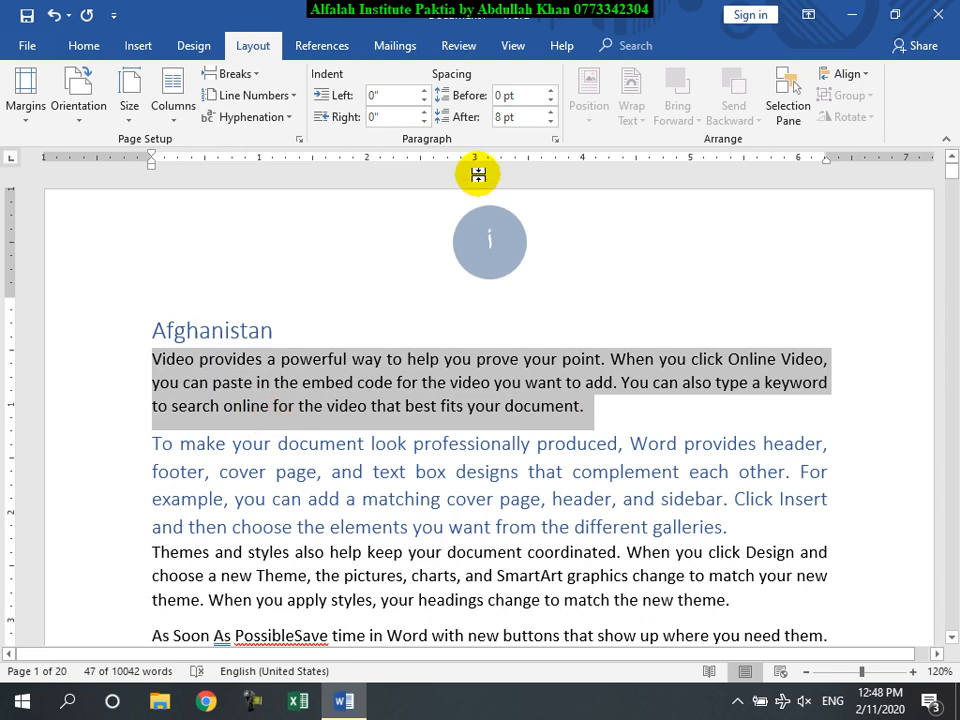
{"action": "left_click", "coordinate": [551, 123]}
{"action": "left_click", "coordinate": [551, 123]}
{"action": "left_click", "coordinate": [548, 111]}
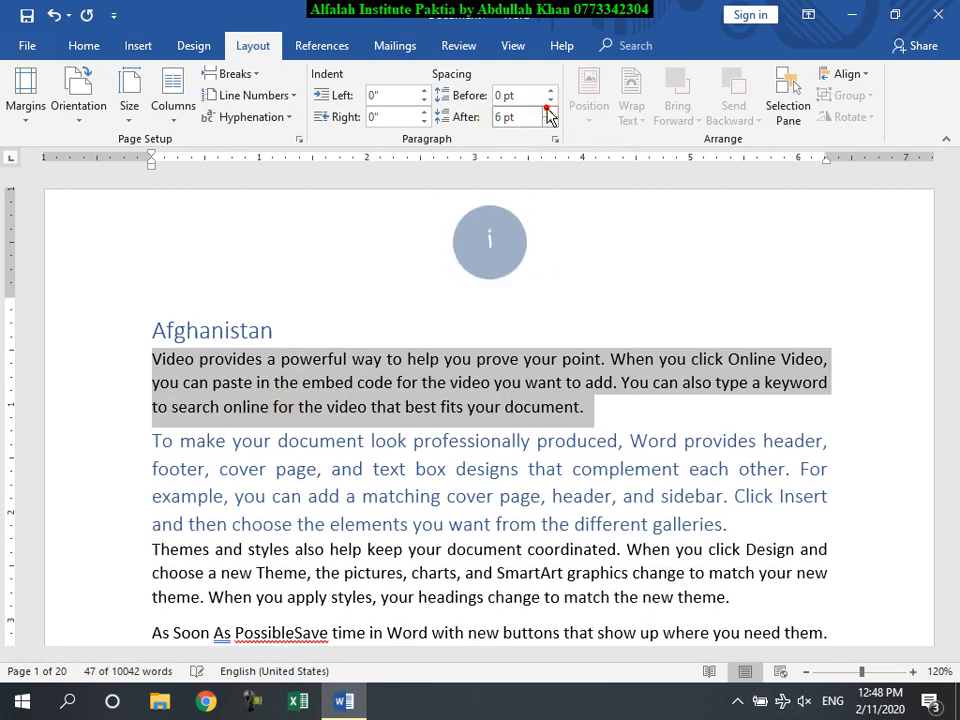
{"action": "left_click", "coordinate": [547, 110]}
{"action": "left_click", "coordinate": [547, 110]}
{"action": "left_click", "coordinate": [550, 123]}
{"action": "left_click", "coordinate": [550, 123]}
Step: Set the spacing after the first body paragraph to 9 pt and reduce it back to 6 pt
{"action": "left_click", "coordinate": [510, 118]}
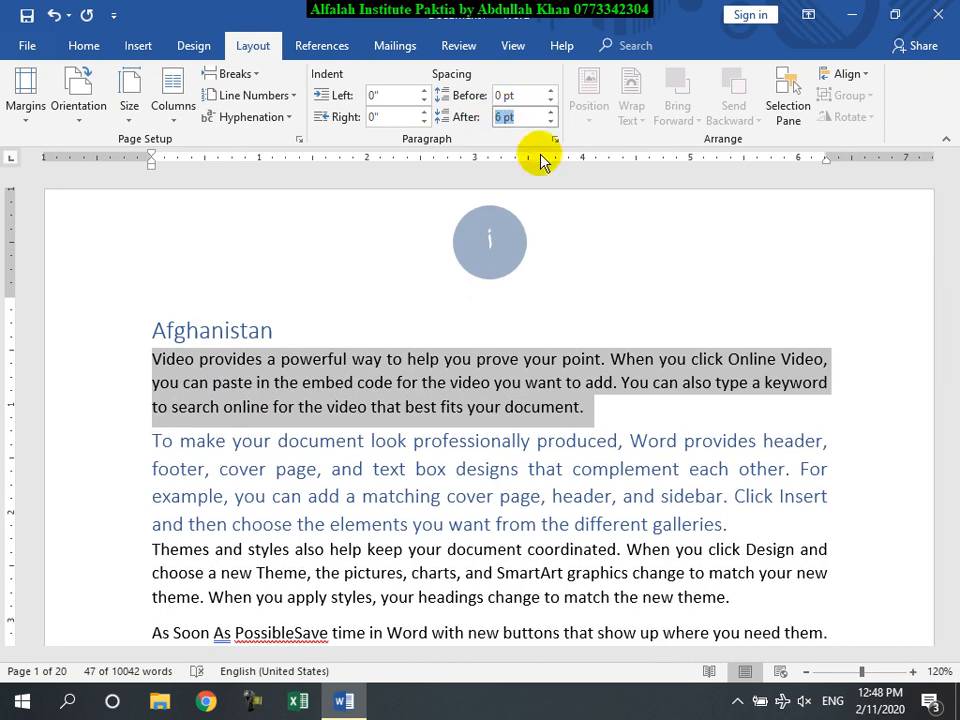
{"action": "type", "text": "9"}
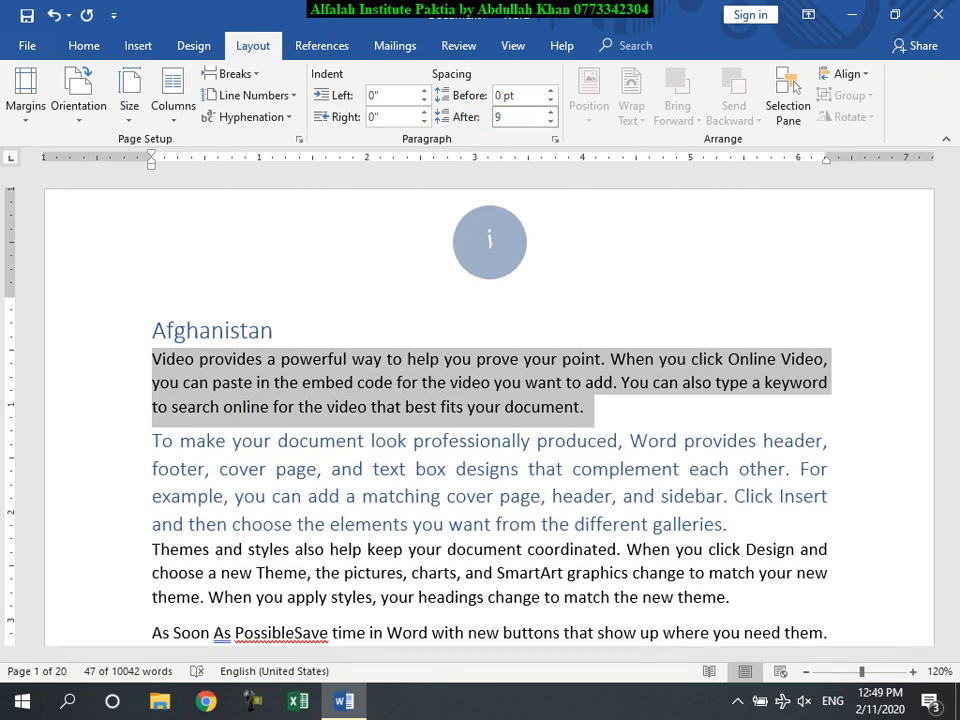
{"action": "key", "text": "Return"}
{"action": "left_click", "coordinate": [550, 123]}
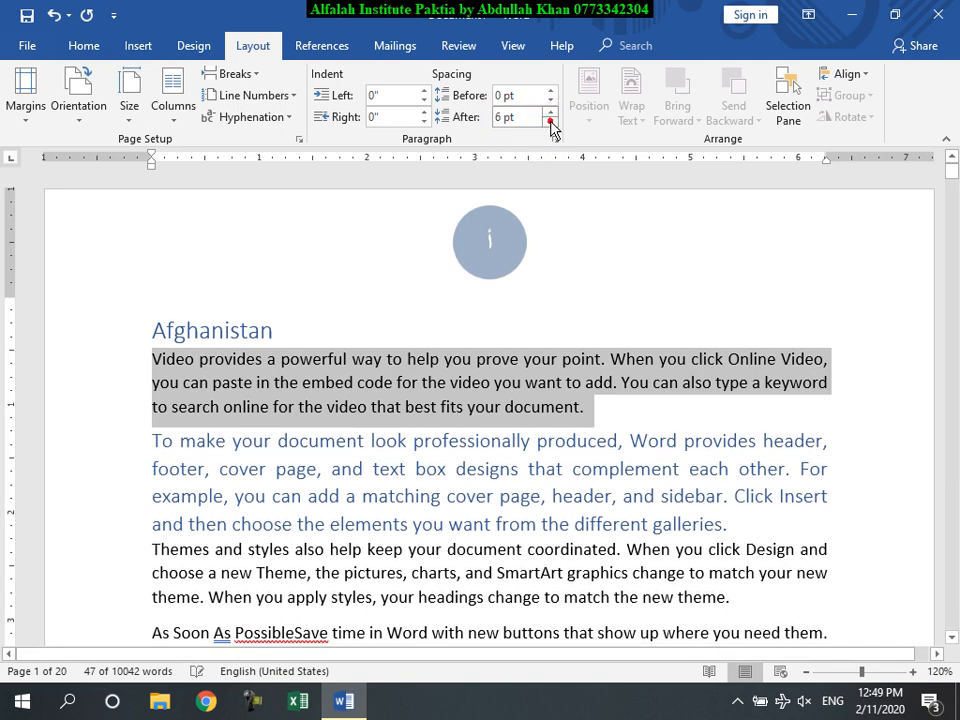
Step: Raise the spacing before the first body paragraph, lower it to Auto and return it to 0 pt
{"action": "left_click", "coordinate": [549, 90]}
{"action": "left_click", "coordinate": [549, 90]}
{"action": "left_click", "coordinate": [549, 90]}
{"action": "left_click", "coordinate": [549, 90]}
{"action": "left_click", "coordinate": [549, 90]}
{"action": "left_click", "coordinate": [549, 90]}
{"action": "left_click", "coordinate": [551, 101]}
{"action": "left_click", "coordinate": [551, 101]}
{"action": "left_click", "coordinate": [551, 101]}
{"action": "left_click", "coordinate": [551, 101]}
{"action": "left_click", "coordinate": [551, 101]}
{"action": "left_click", "coordinate": [551, 101]}
{"action": "left_click", "coordinate": [551, 101]}
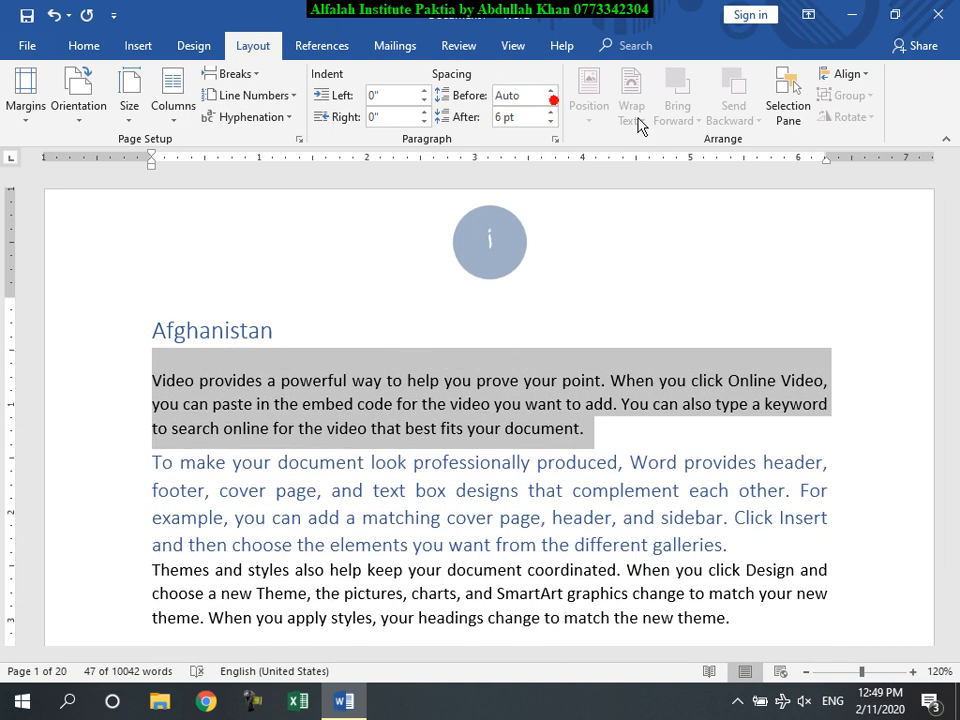
{"action": "left_click", "coordinate": [550, 90]}
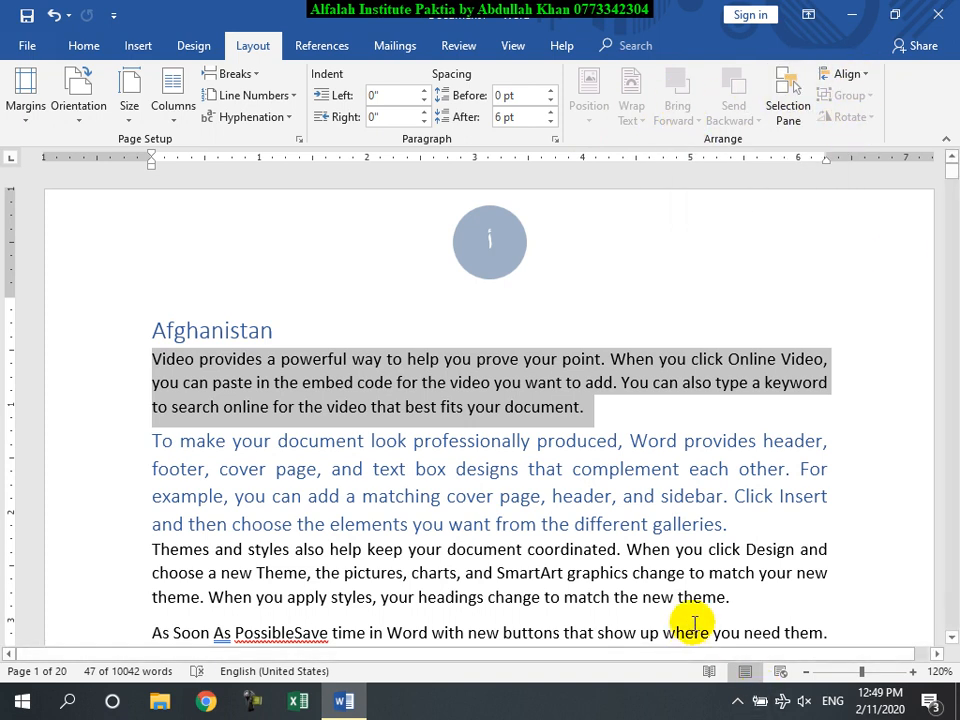
Step: Deselect the first body paragraph and close the document
{"action": "left_click", "coordinate": [613, 431]}
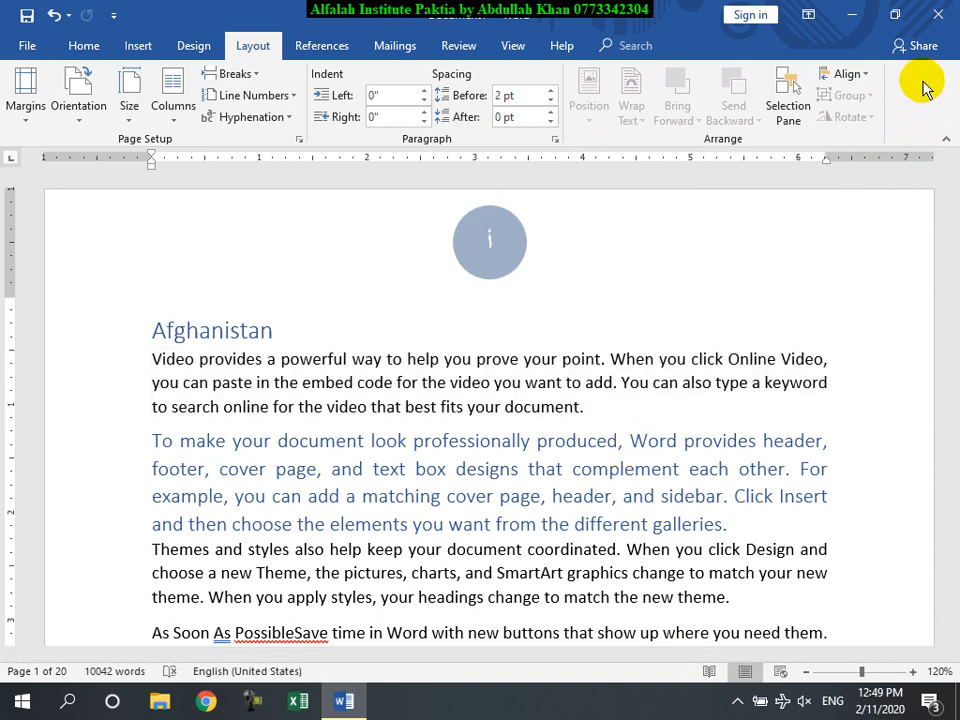
{"action": "left_click", "coordinate": [321, 45]}
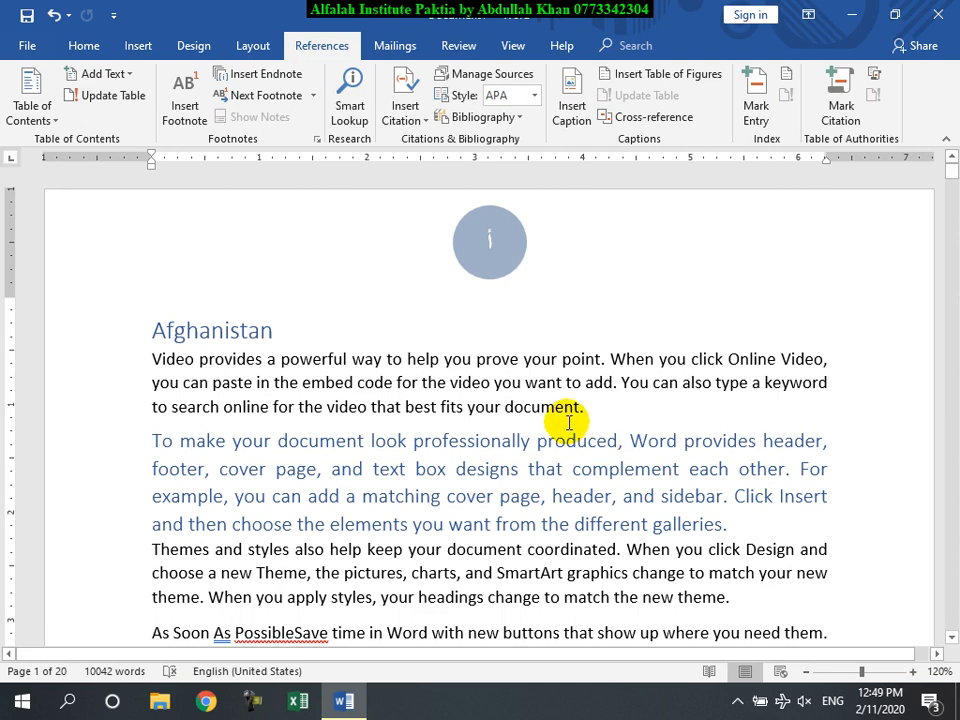
{"action": "left_click", "coordinate": [938, 14]}
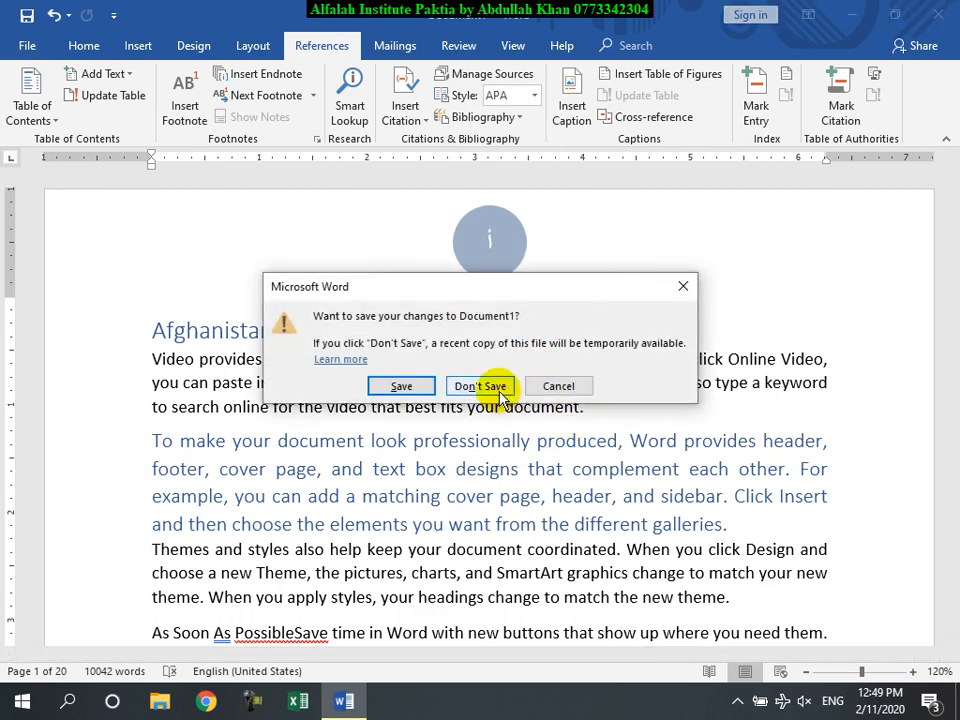